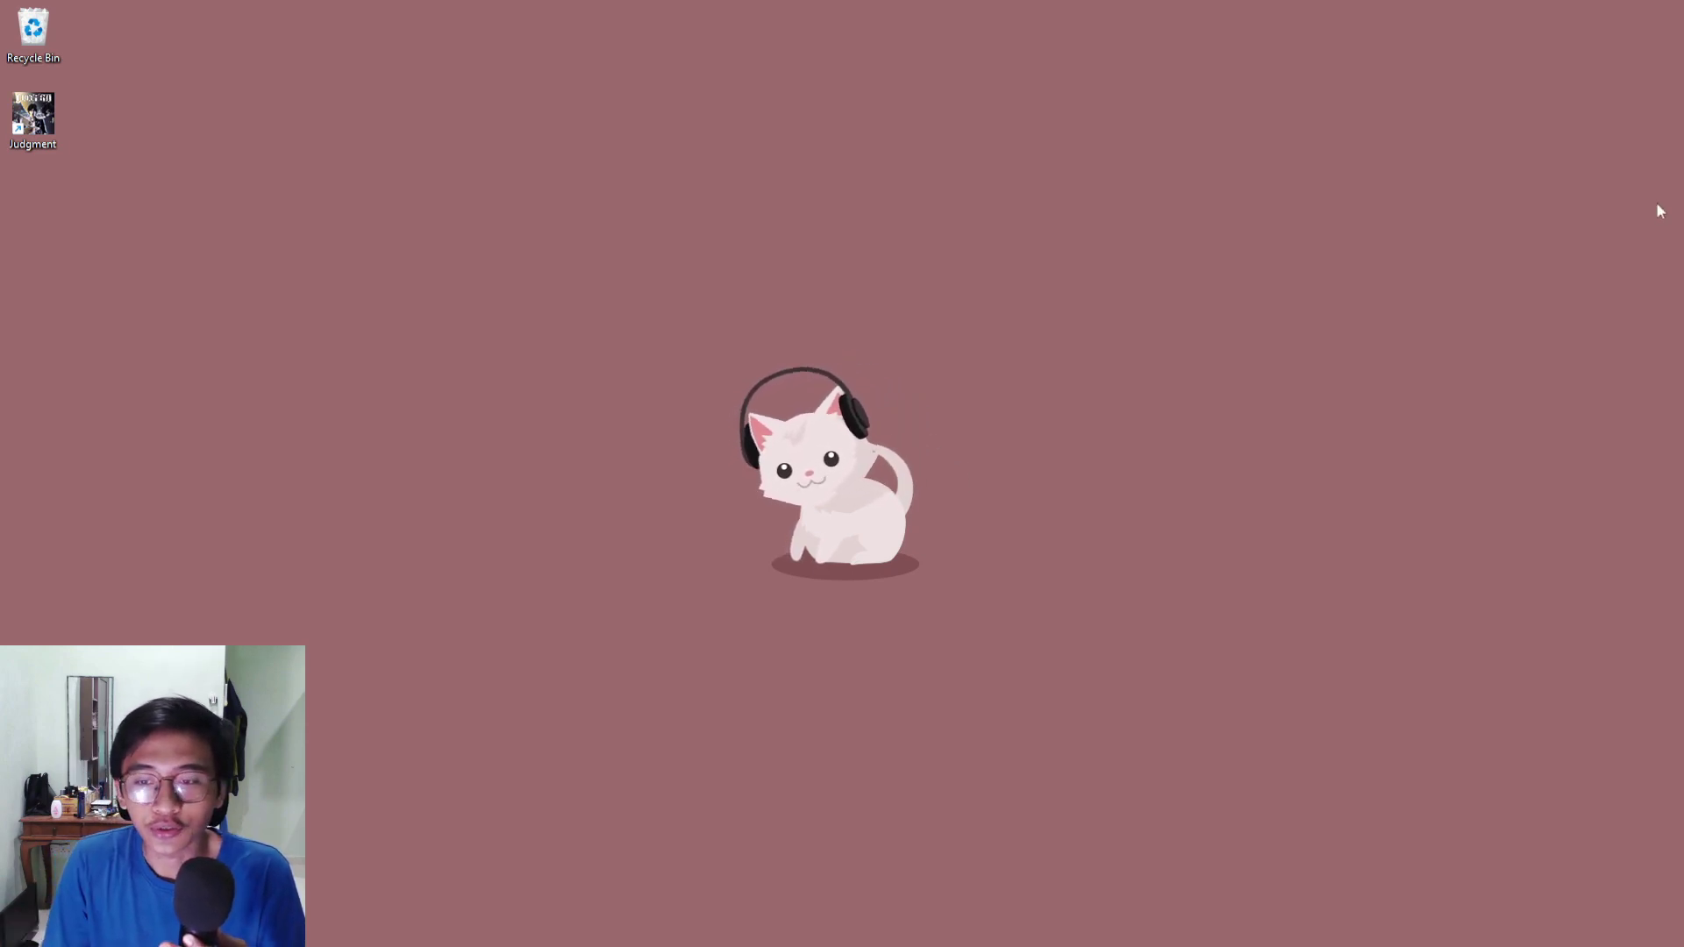
Open a new Firefox window and go to the vecteezy.com website
{"action": "mouse_move", "coordinate": [969, 944]}
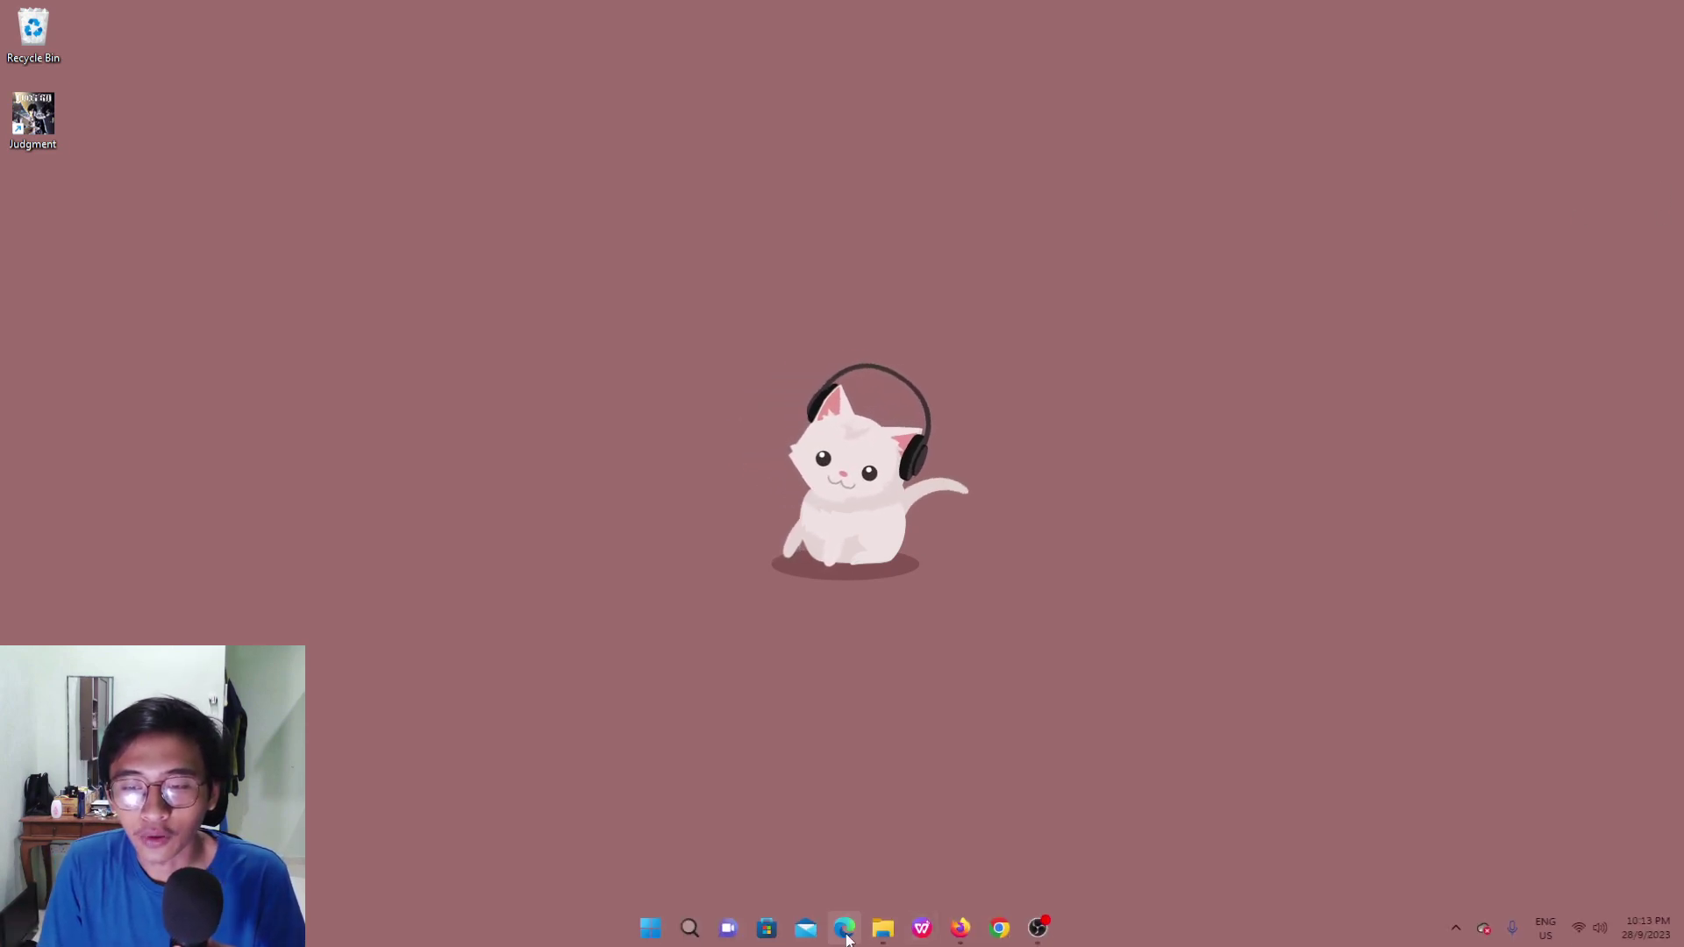
{"action": "right_click", "coordinate": [959, 928]}
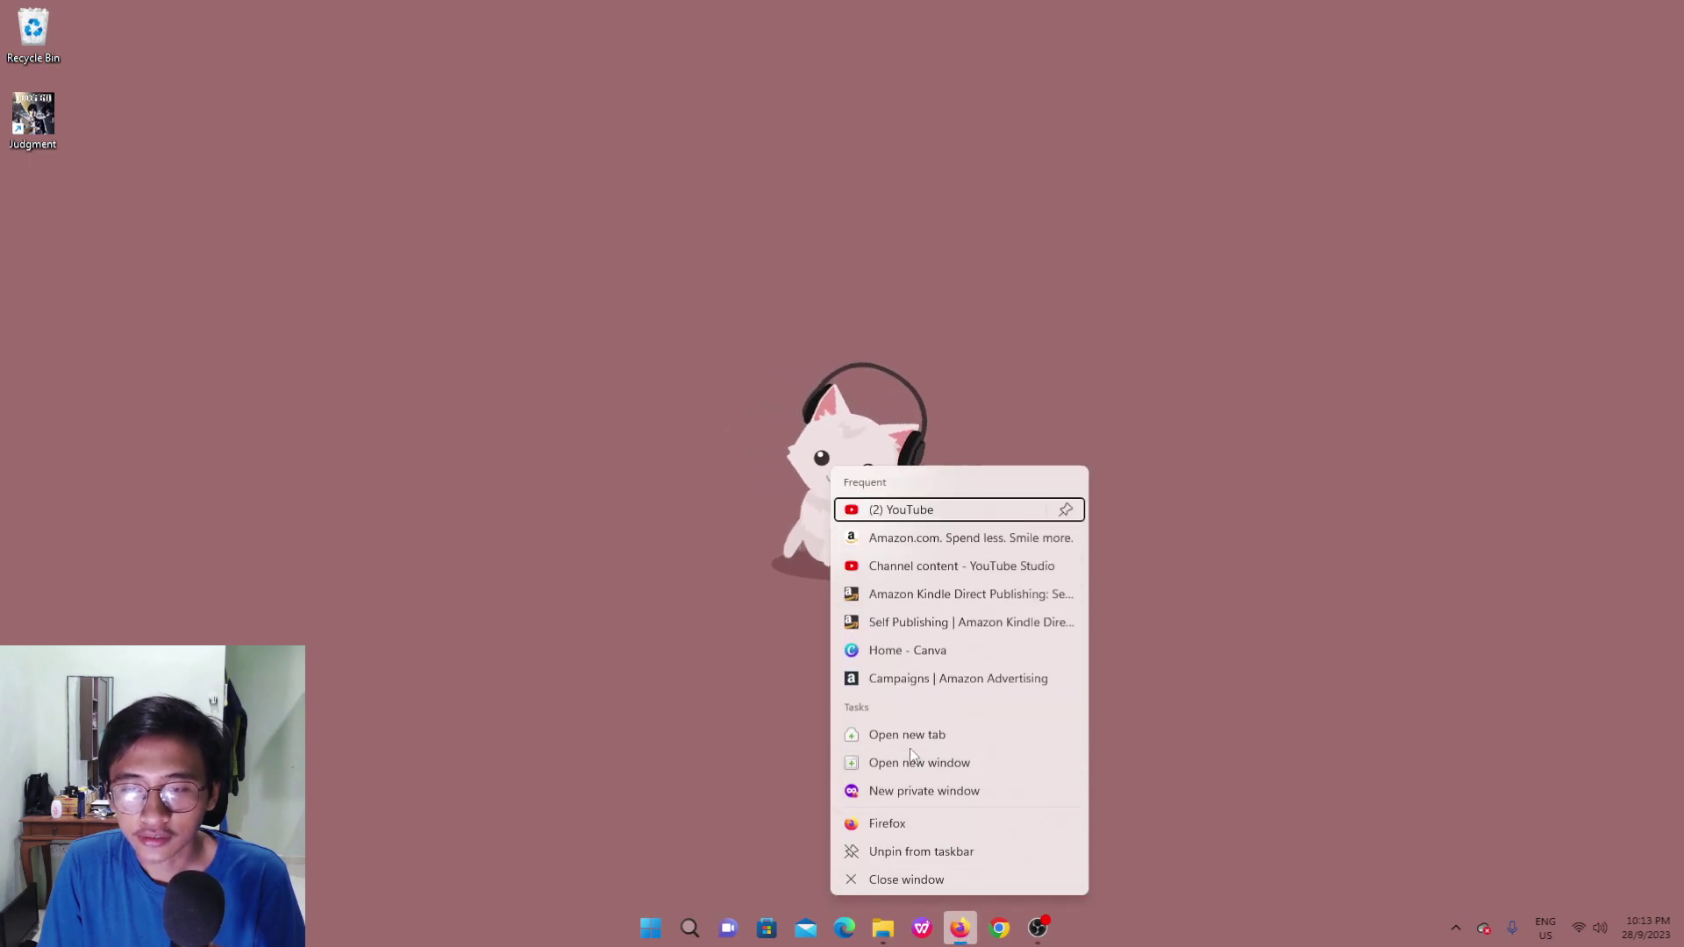
{"action": "left_click", "coordinate": [919, 762]}
{"action": "left_click", "coordinate": [855, 509]}
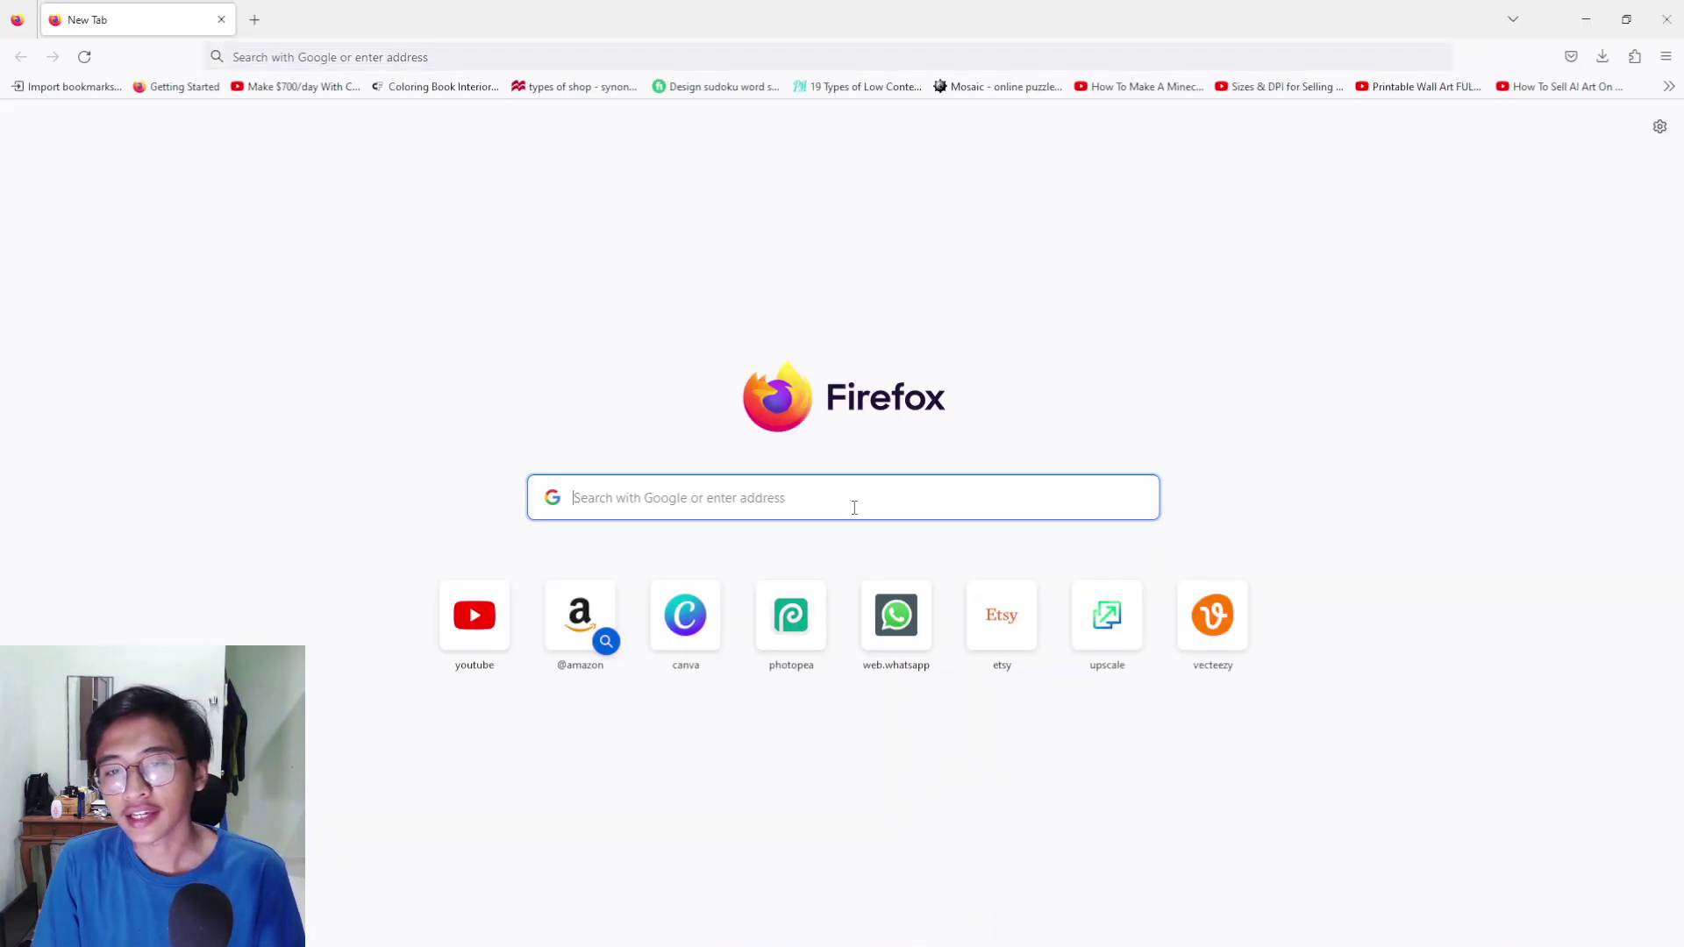
{"action": "type", "text": "vecte"}
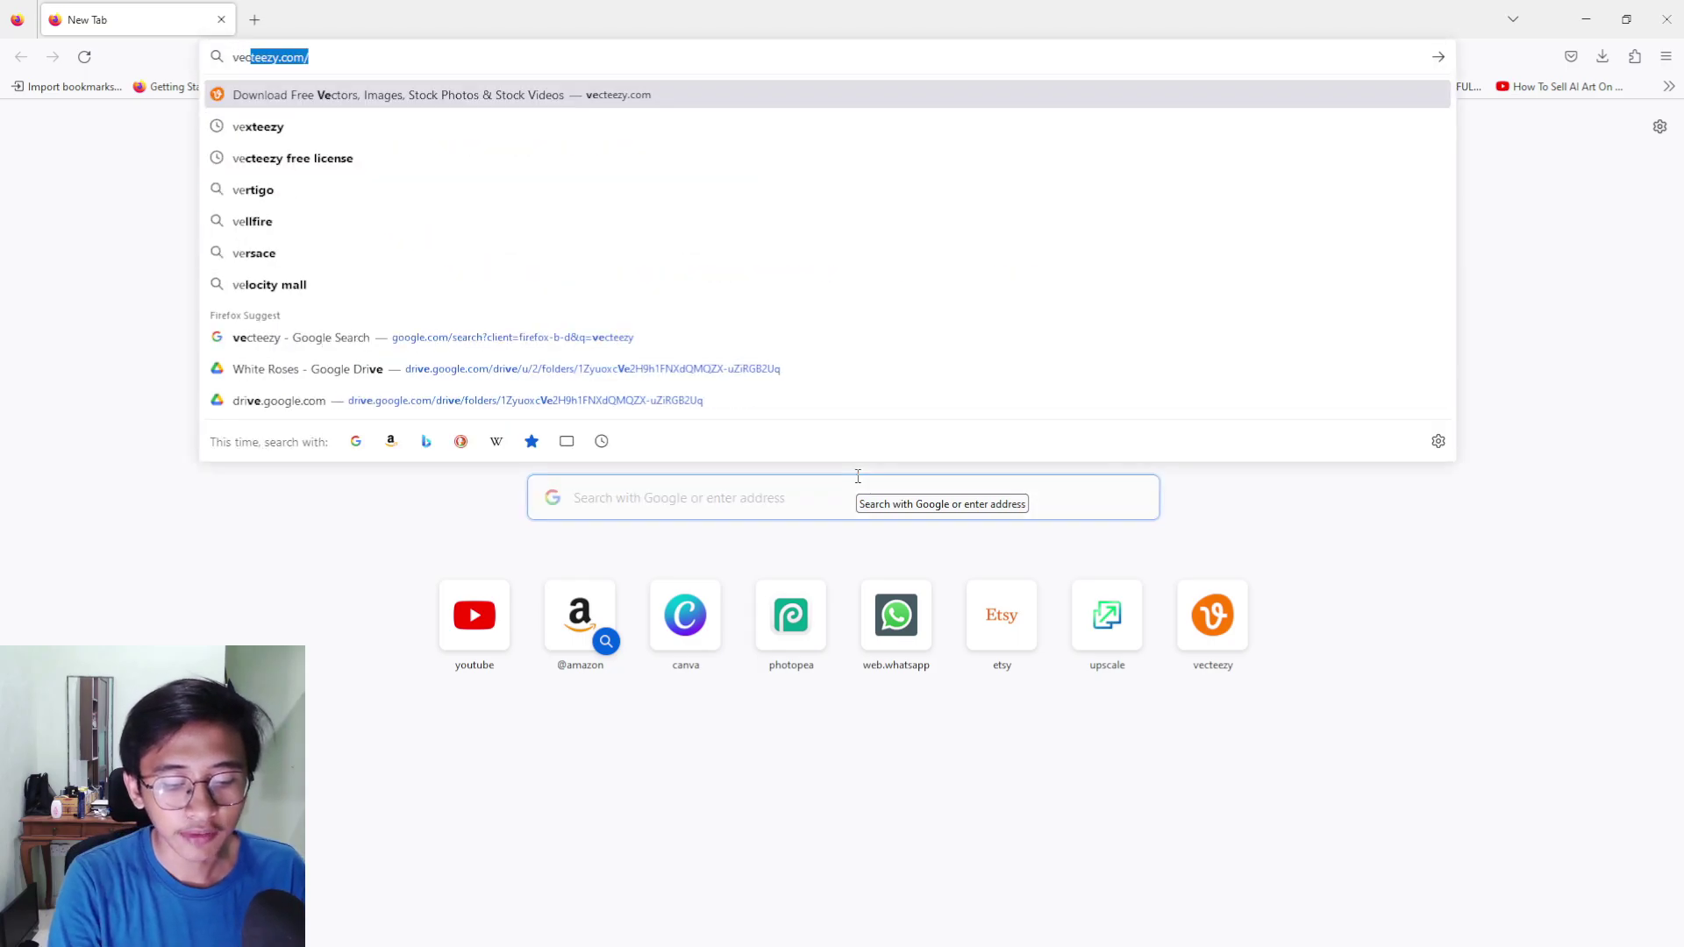
{"action": "type", "text": "ezy"}
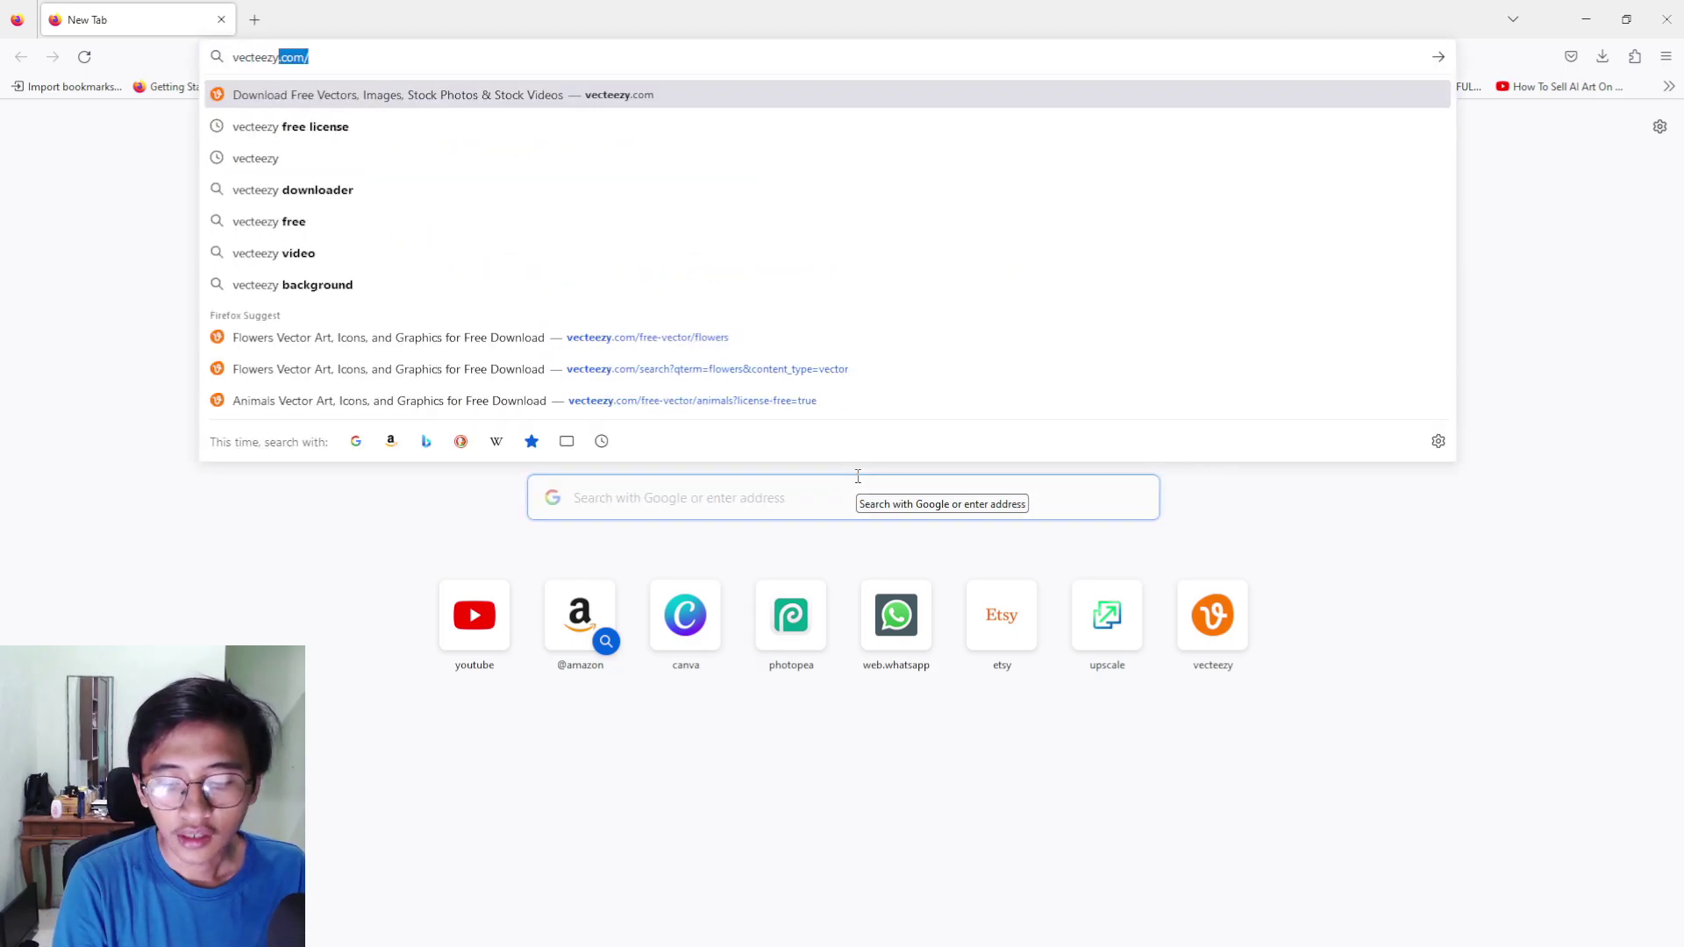
{"action": "key", "text": "Return"}
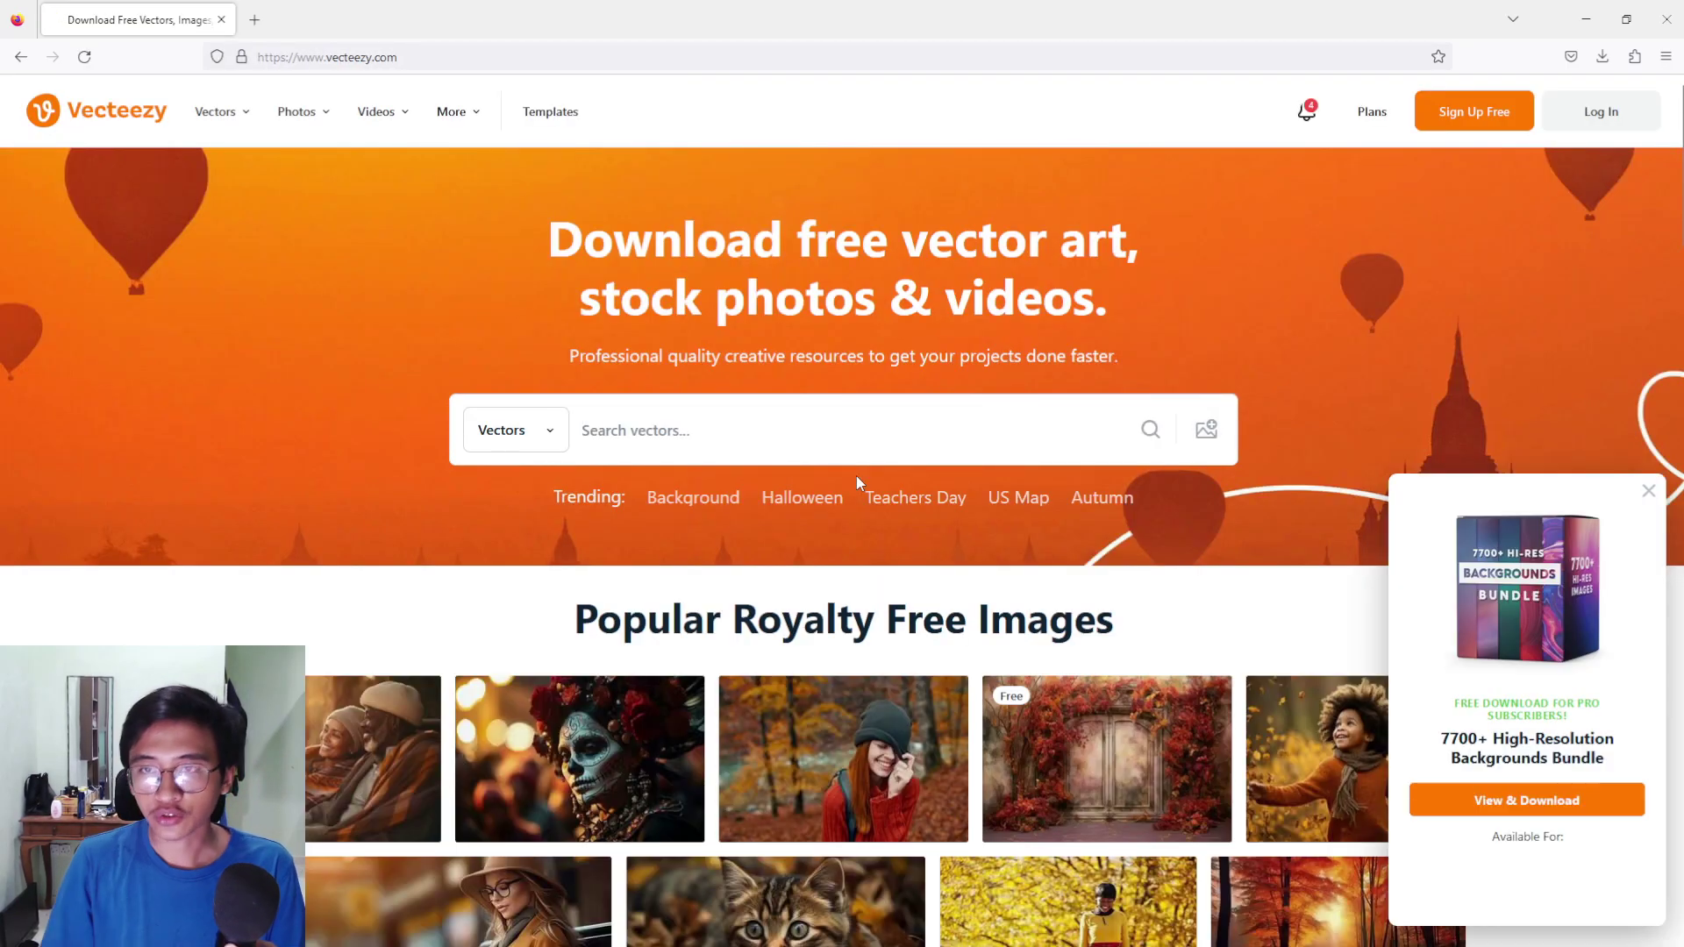
Dismiss the backgrounds bundle offer, search the vectors for "animals" and browse the results
{"action": "left_click", "coordinate": [1649, 491]}
{"action": "left_click", "coordinate": [807, 415]}
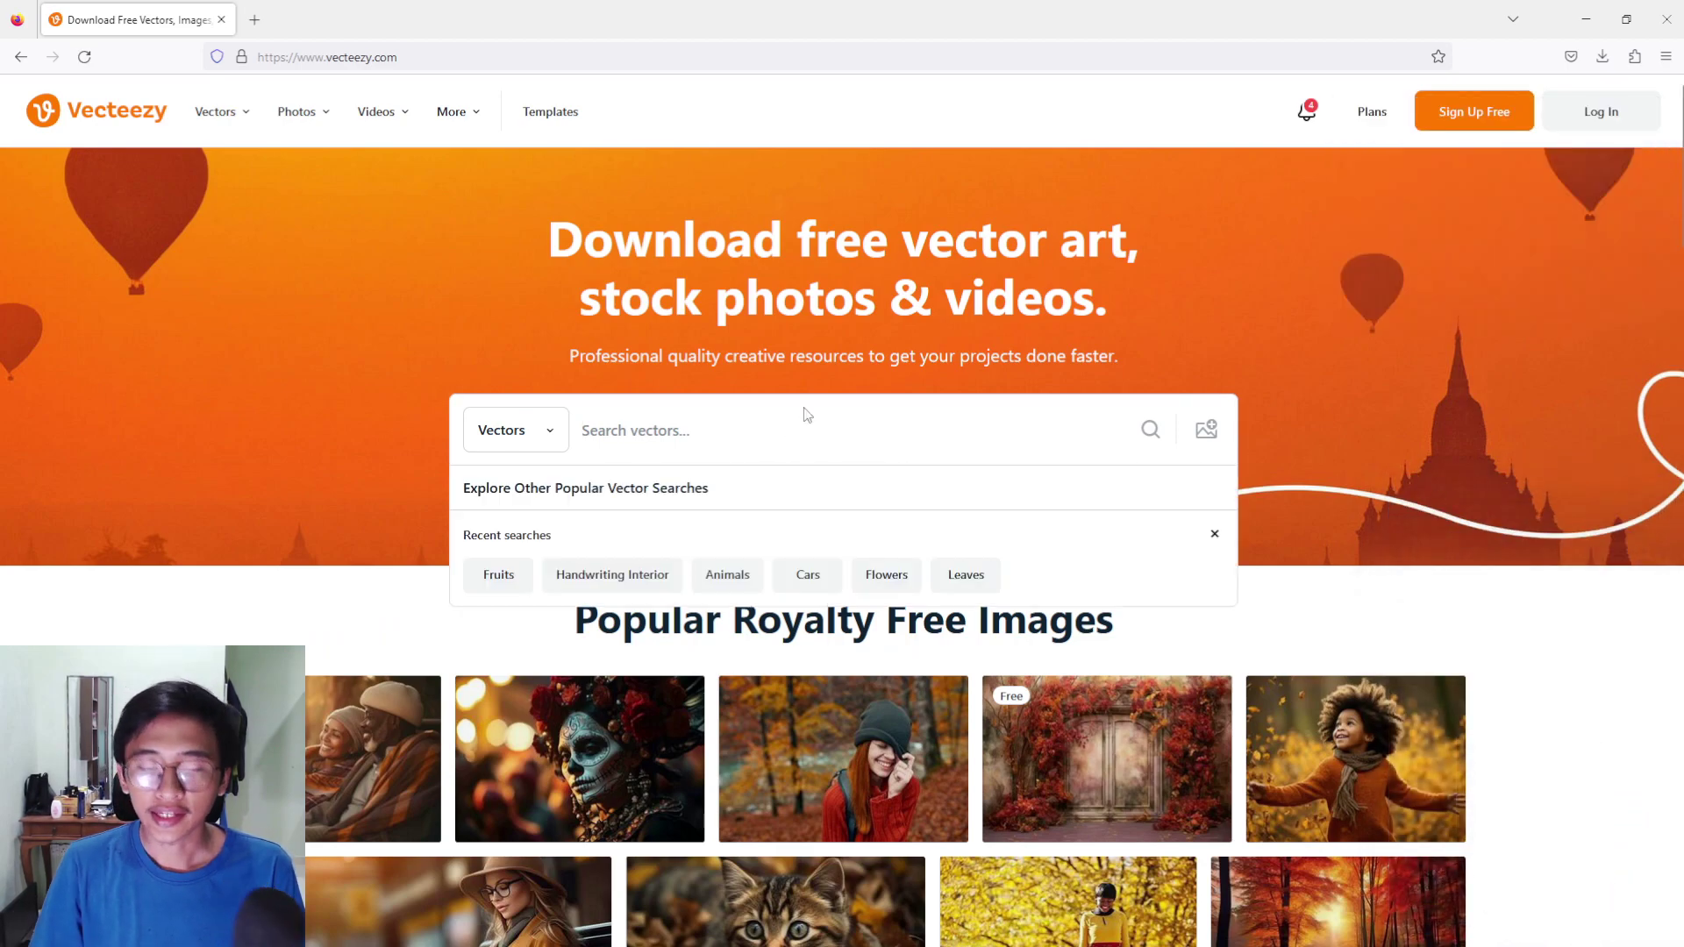
{"action": "type", "text": "ani"}
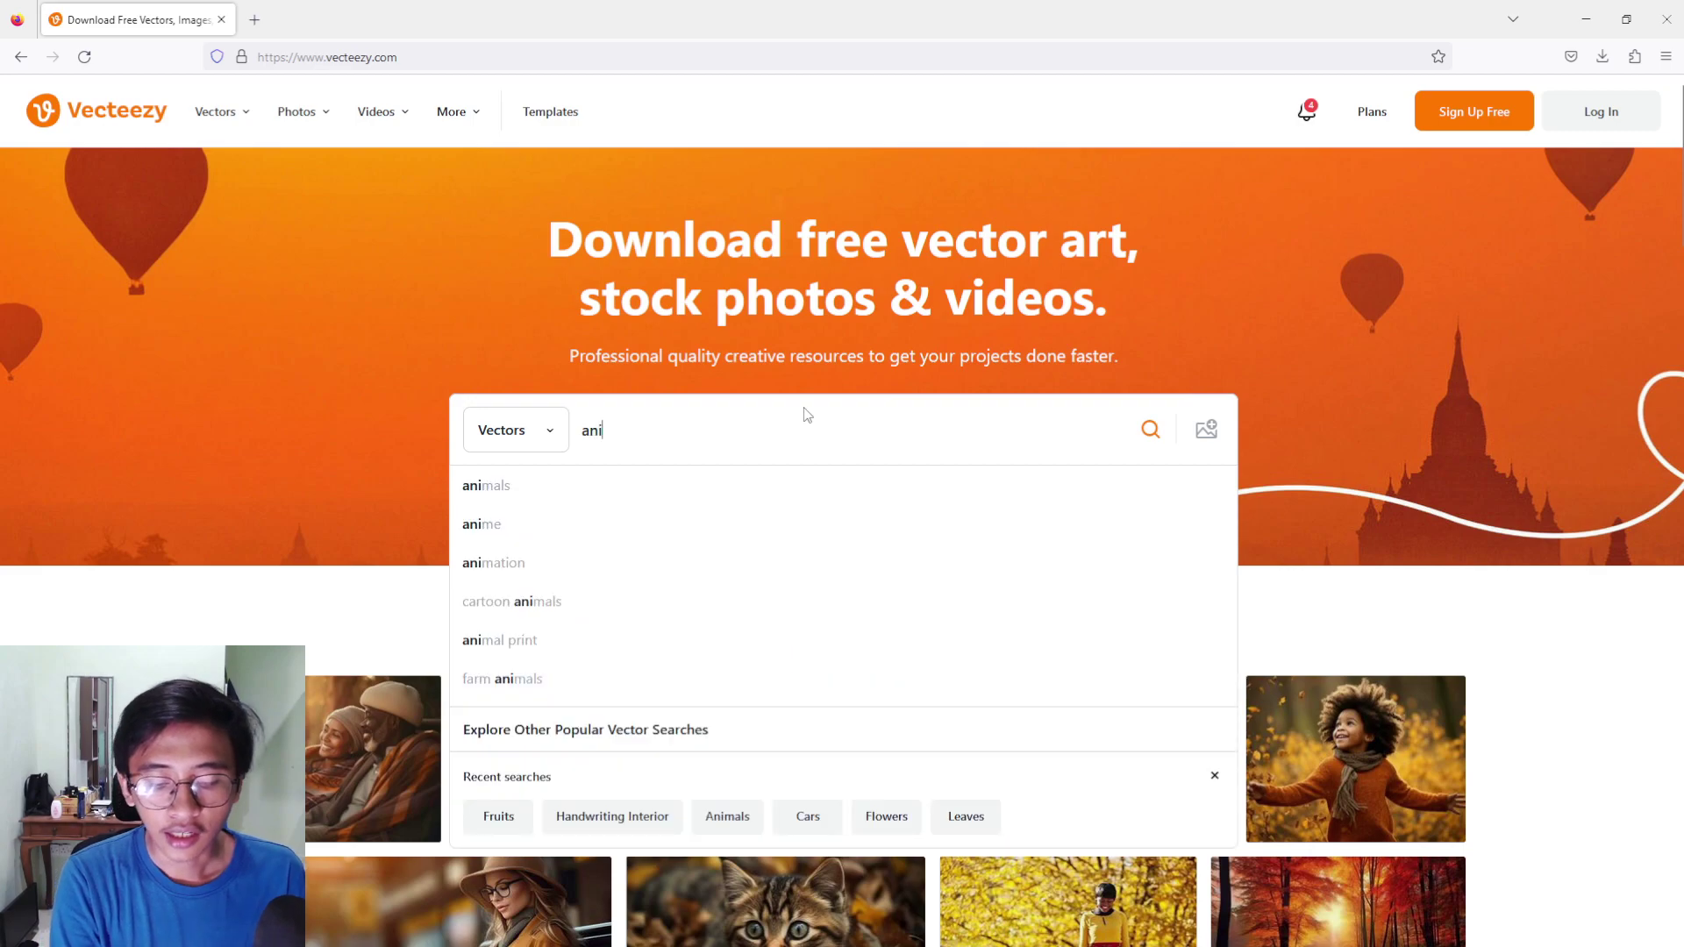
{"action": "type", "text": "mals"}
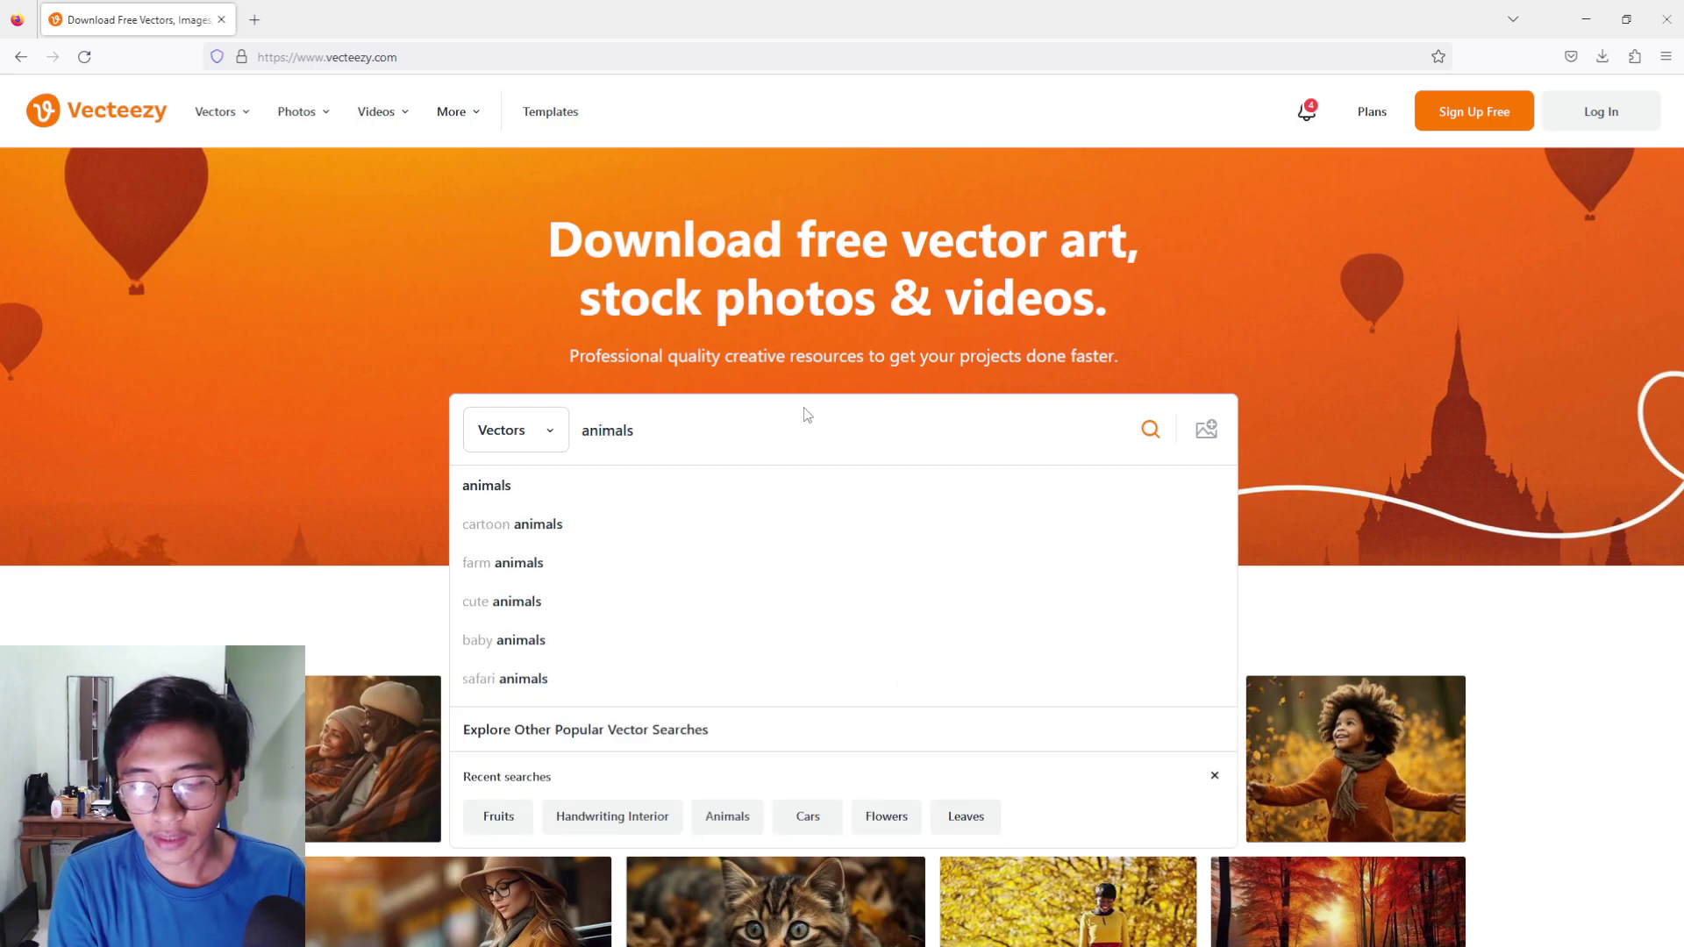
{"action": "key", "text": "Return"}
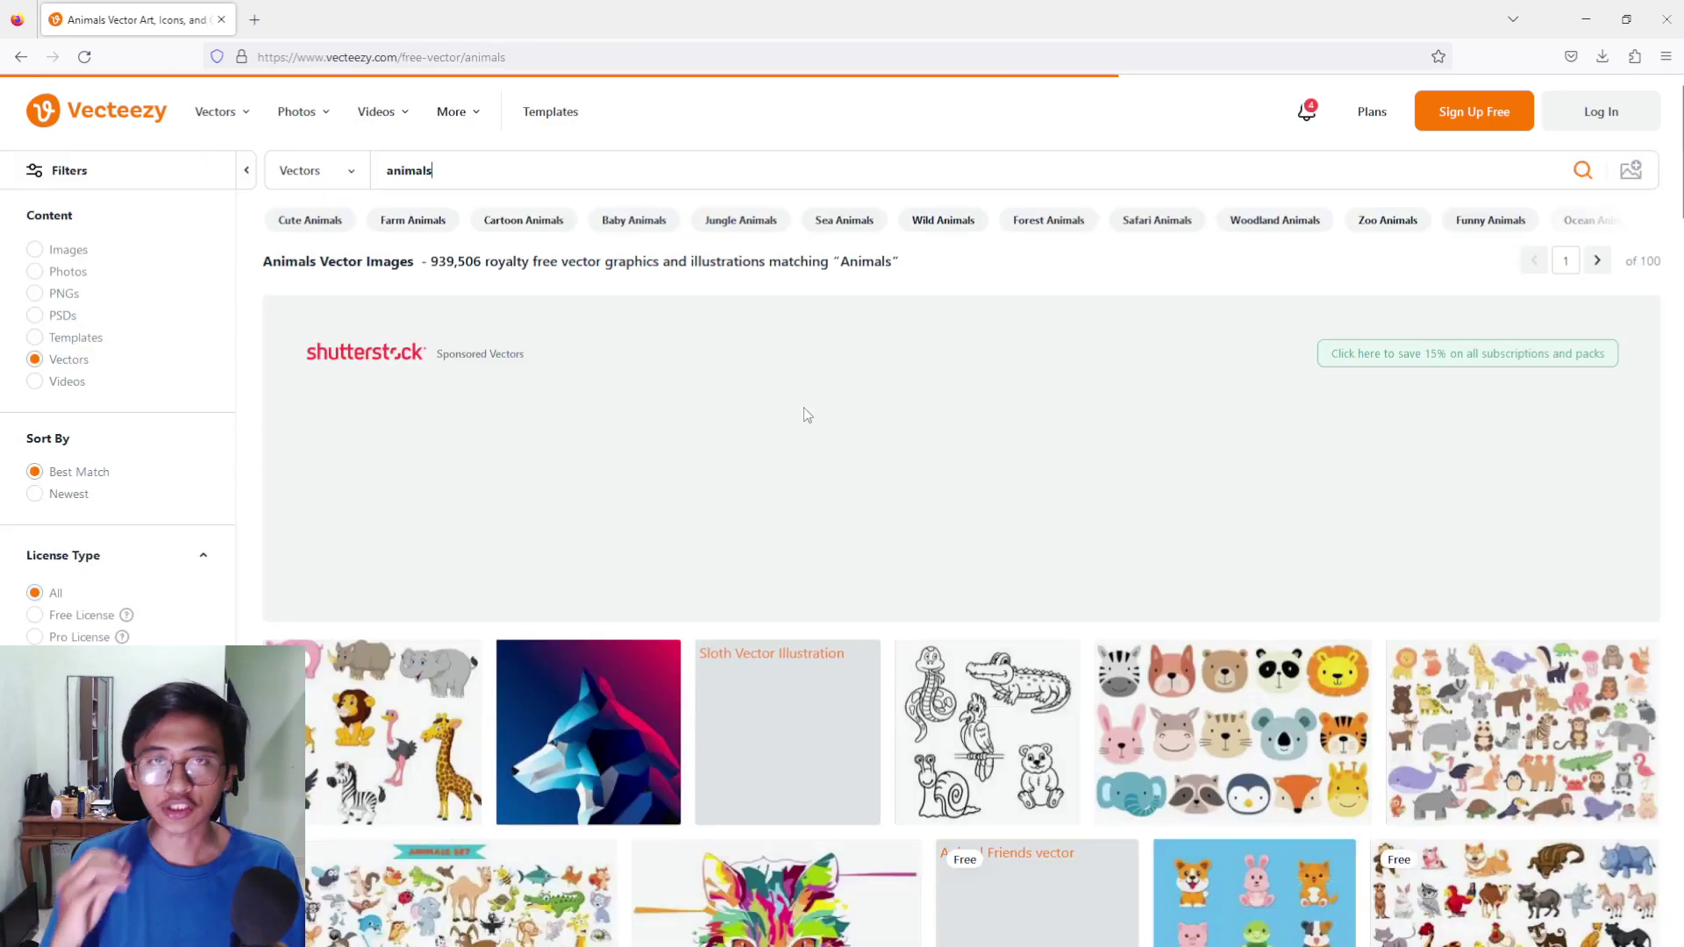
{"action": "scroll", "coordinate": [852, 449], "scroll_direction": "down", "scroll_amount": 3}
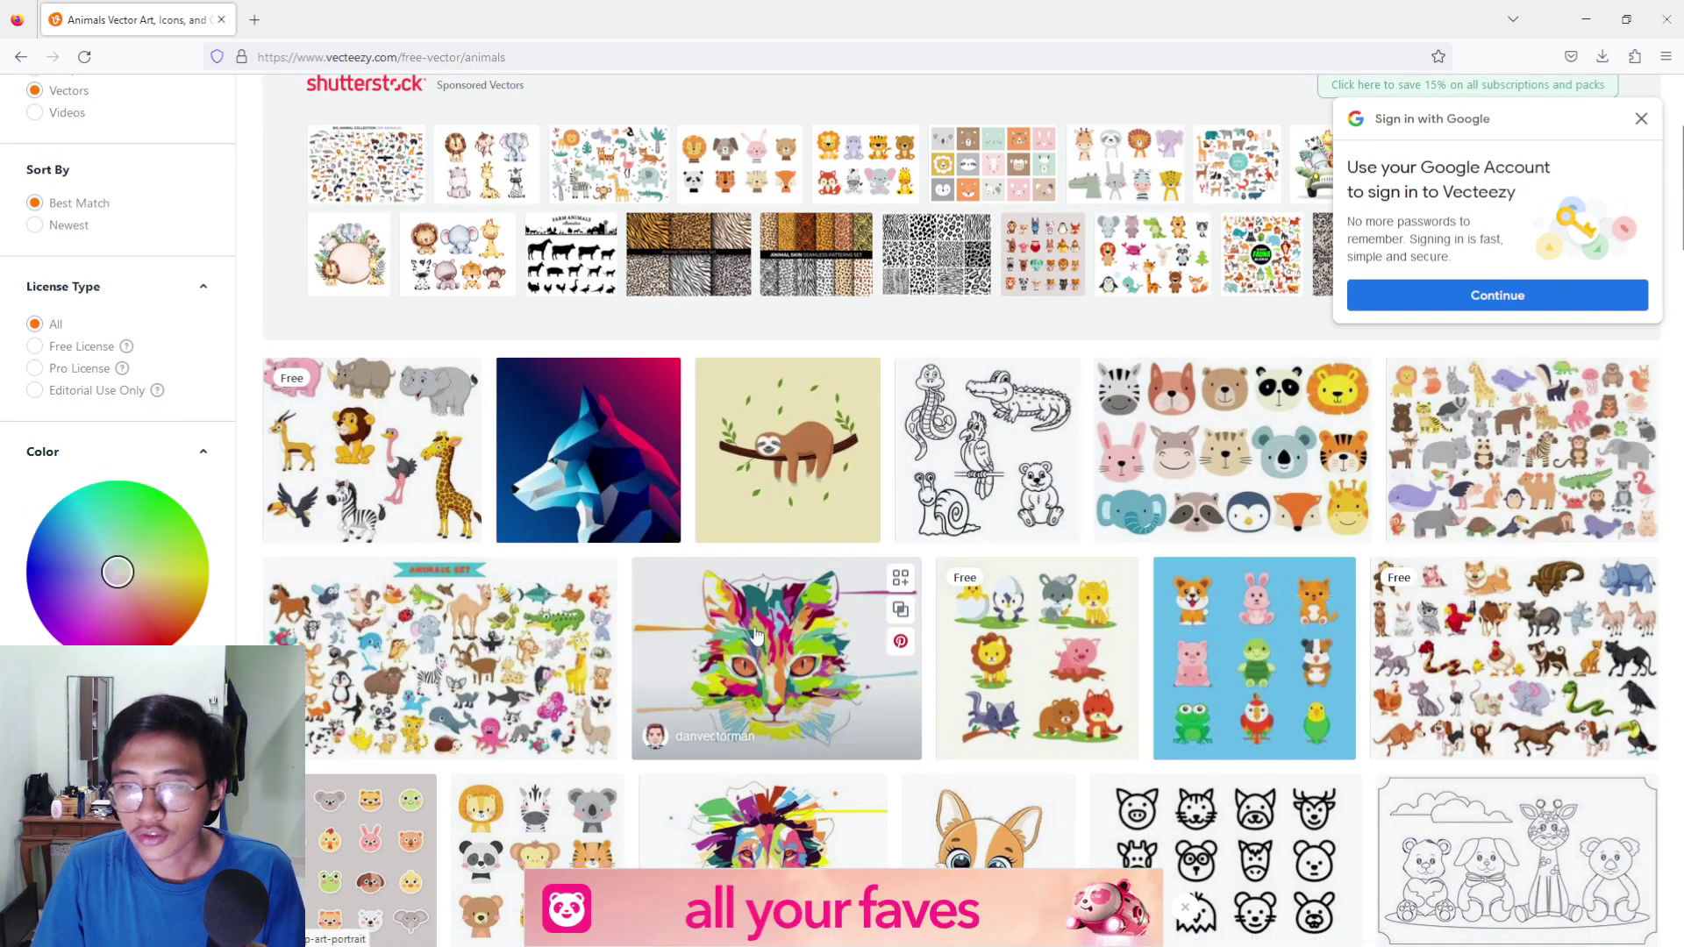
{"action": "scroll", "coordinate": [1630, 680], "scroll_direction": "down", "scroll_amount": 3}
{"action": "scroll", "coordinate": [1629, 680], "scroll_direction": "down", "scroll_amount": 3}
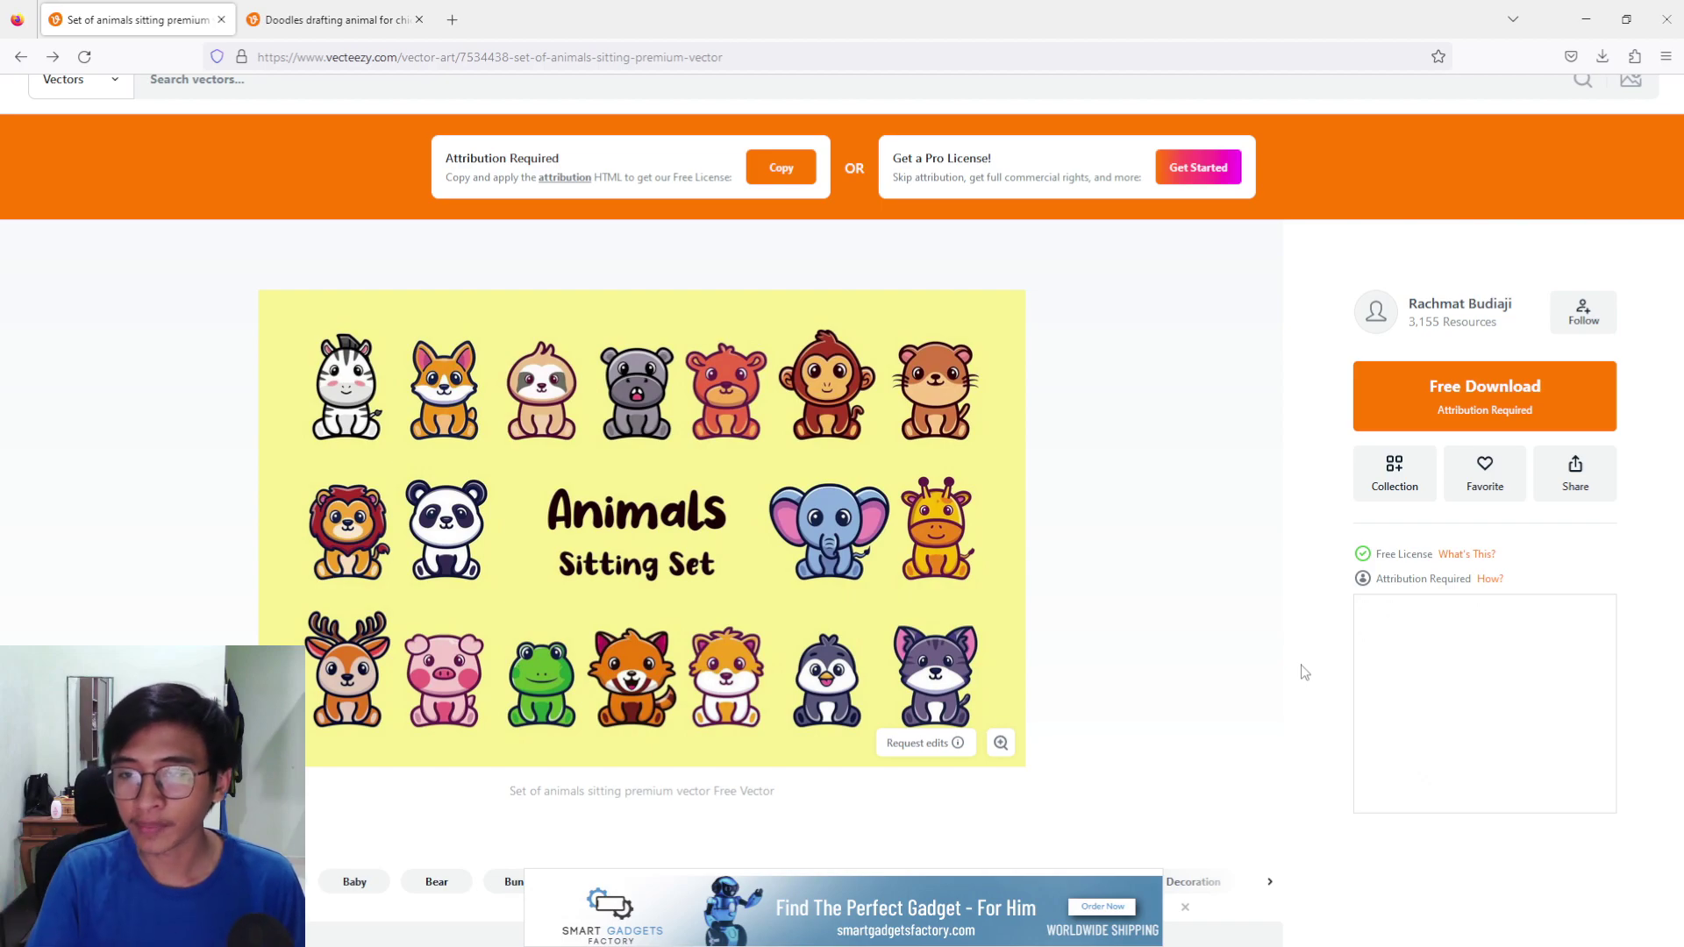
Examine the sitting animals set and the chicken doodle vector close up, comparing their outlines and level of detail
{"action": "left_click", "coordinate": [800, 498]}
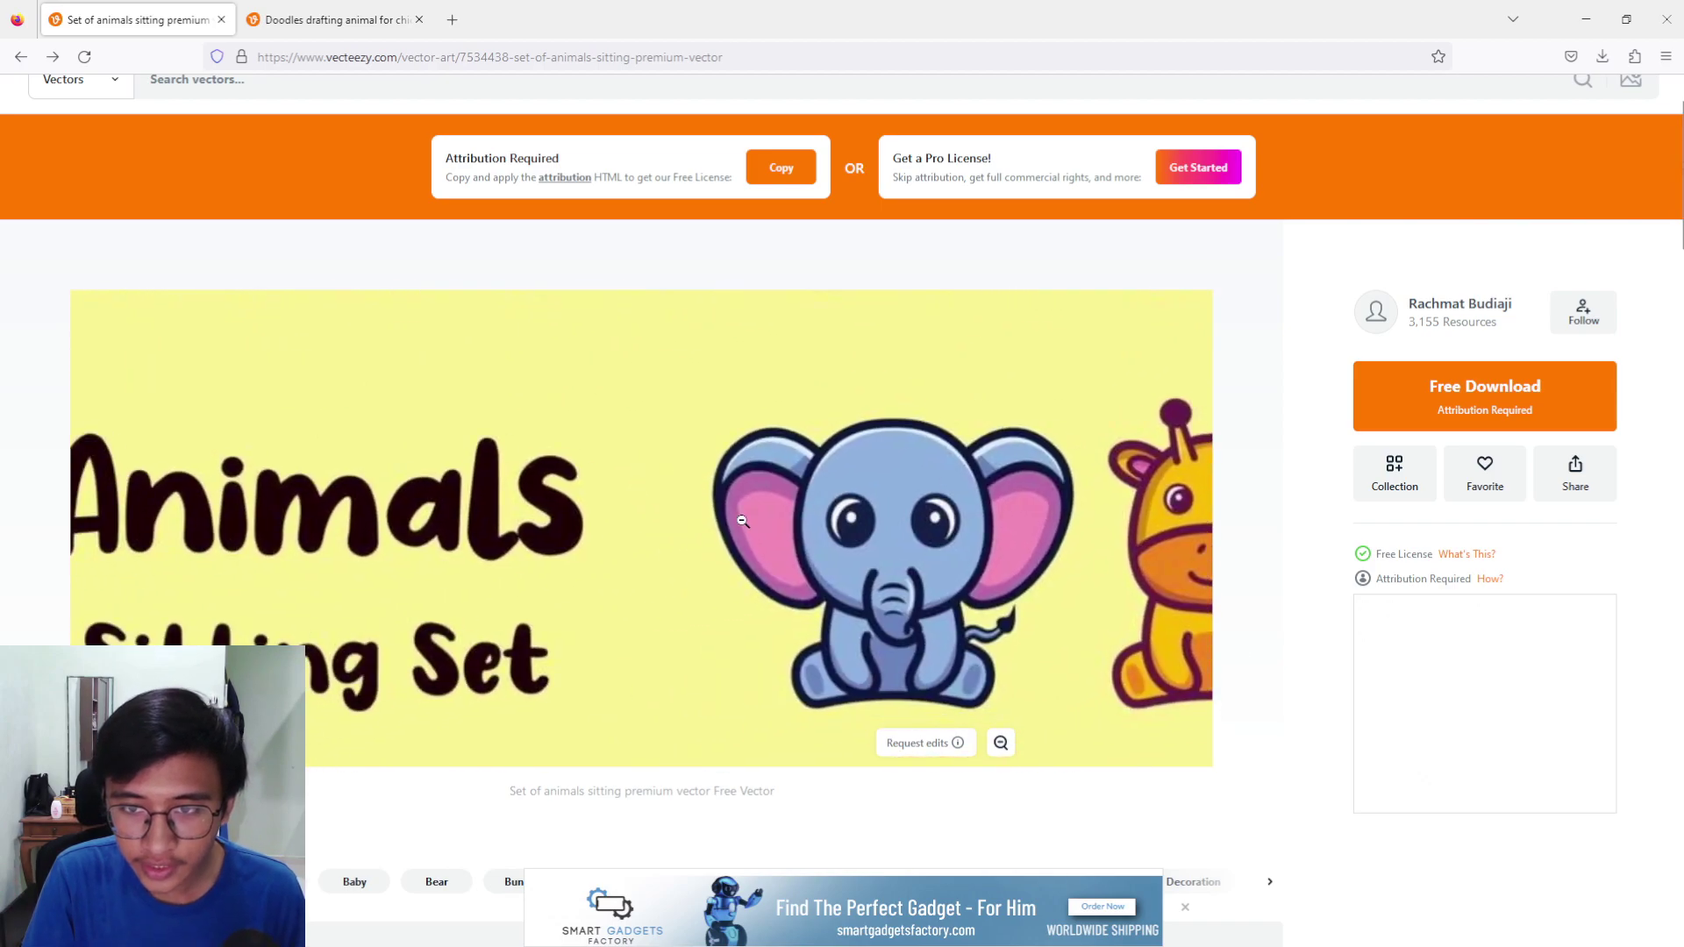
{"action": "left_click", "coordinate": [821, 501]}
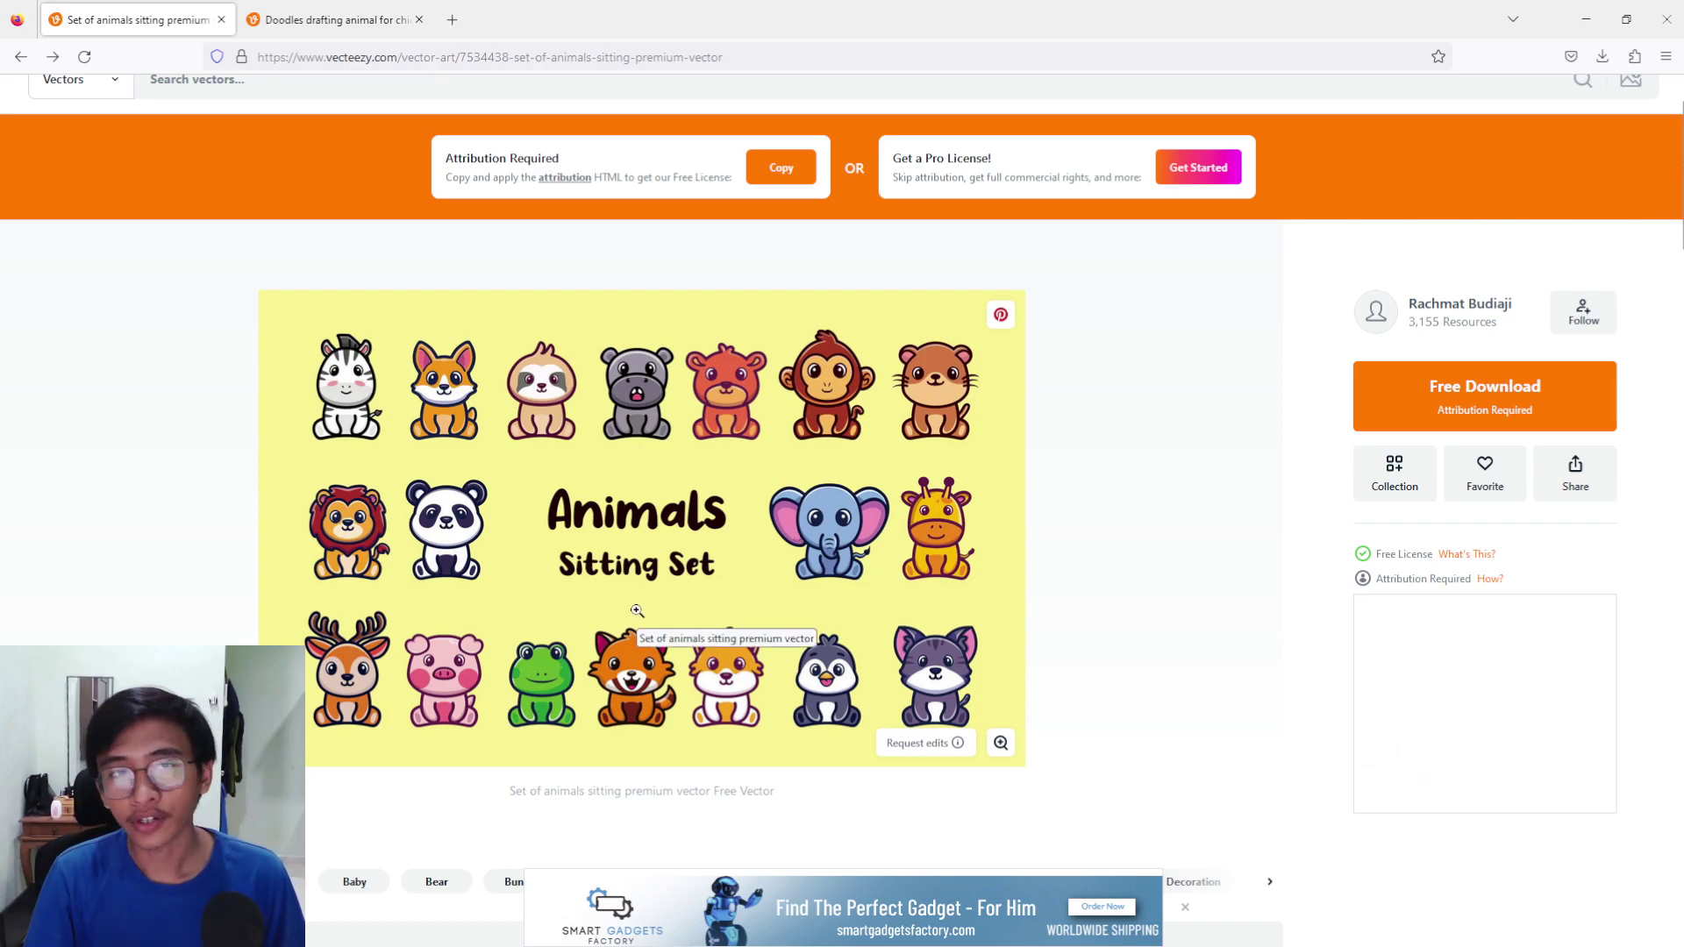
{"action": "left_click", "coordinate": [301, 19]}
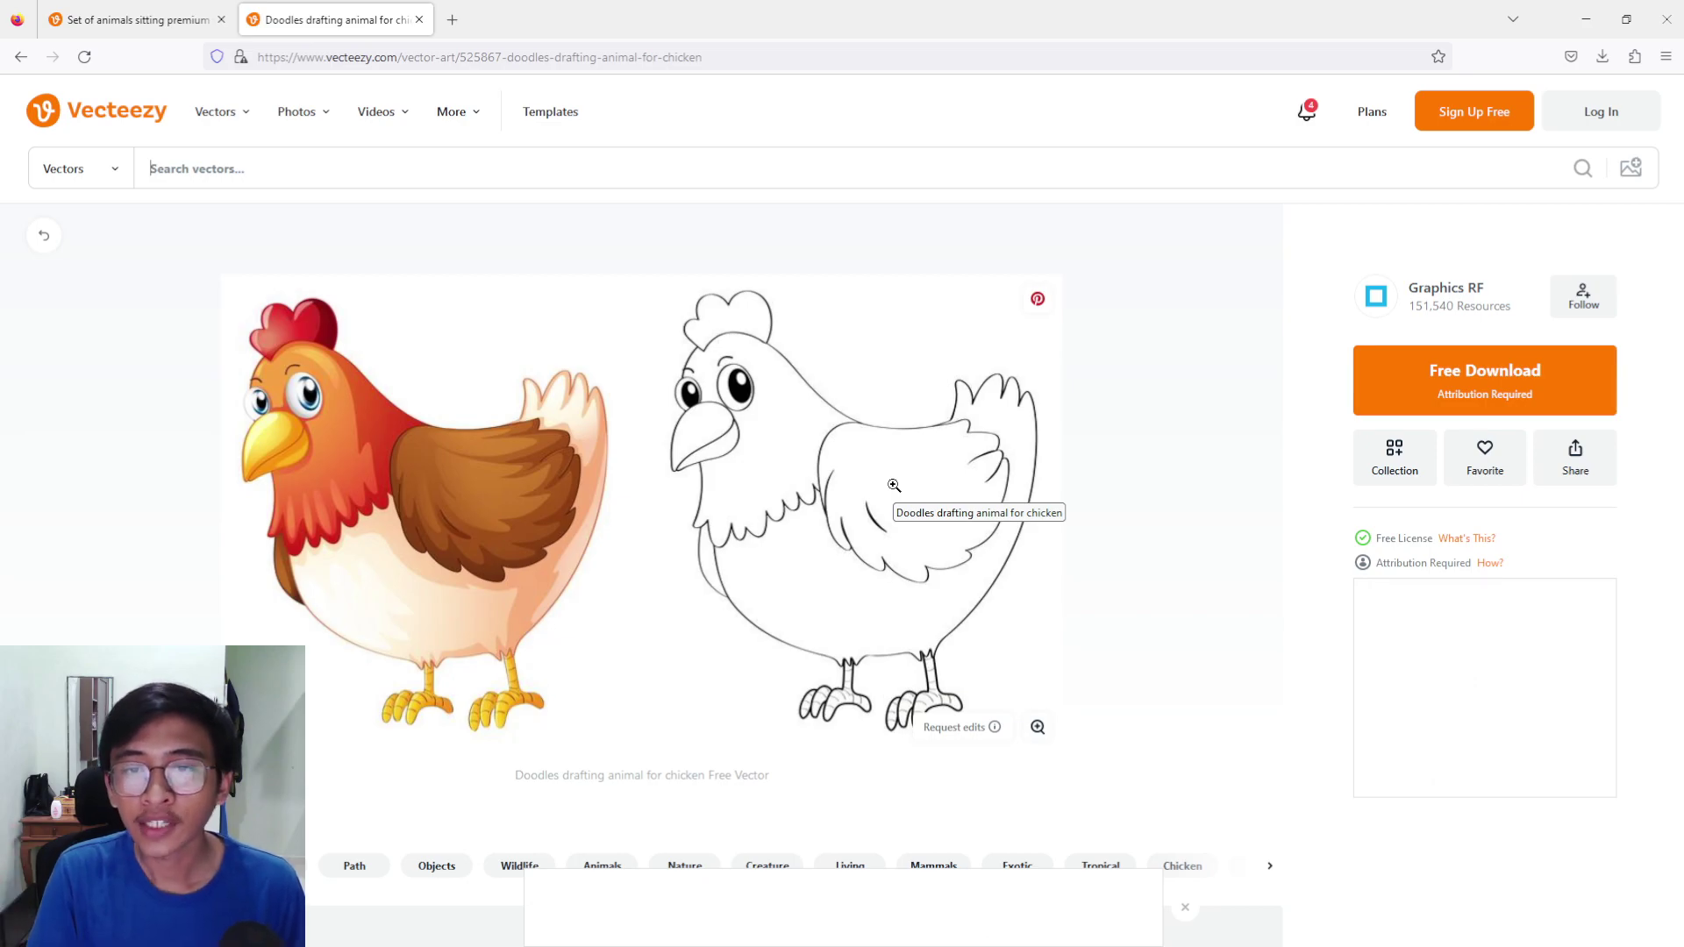
{"action": "left_click", "coordinate": [775, 449]}
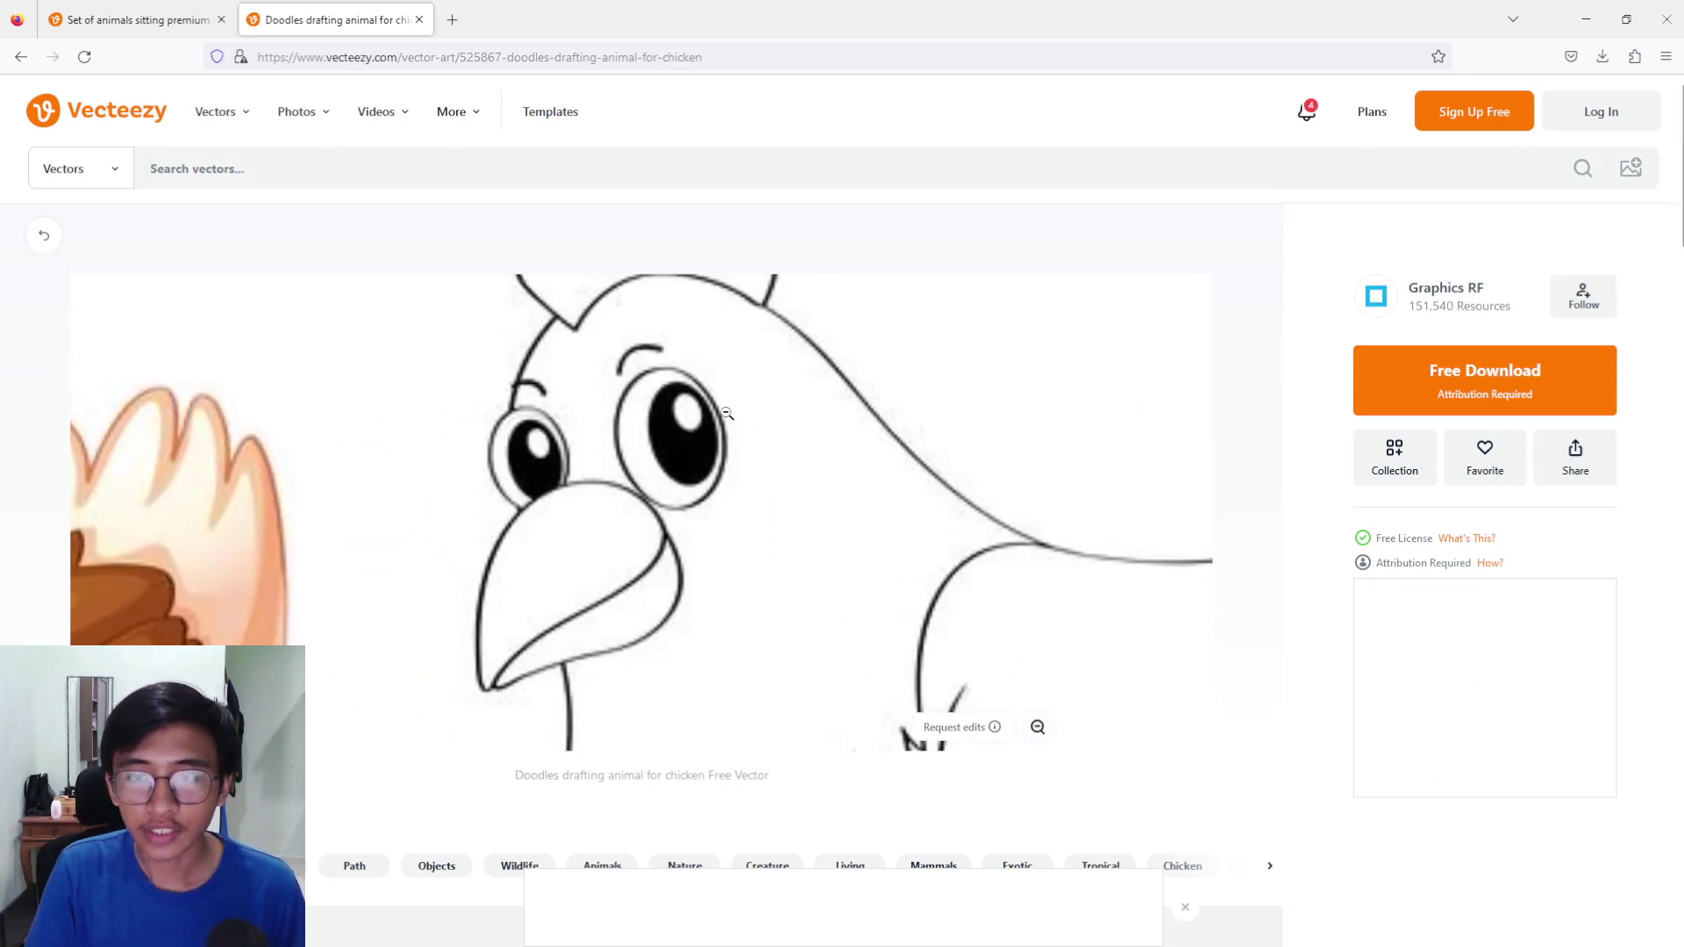
{"action": "left_click", "coordinate": [709, 409]}
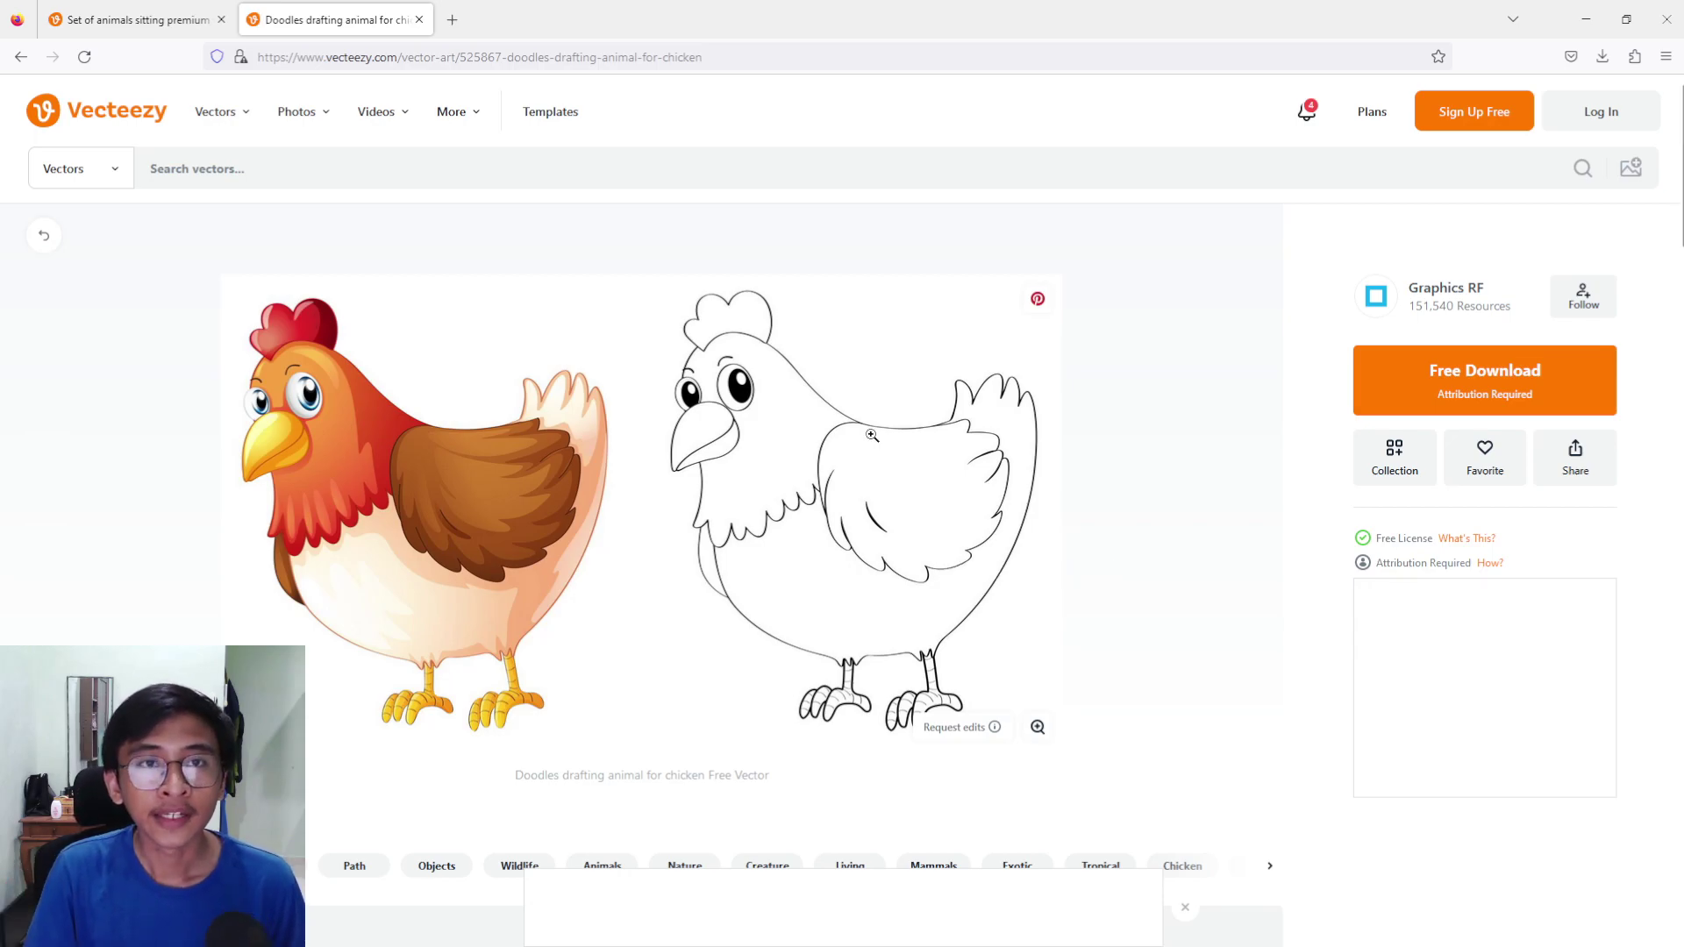
{"action": "left_click", "coordinate": [133, 24]}
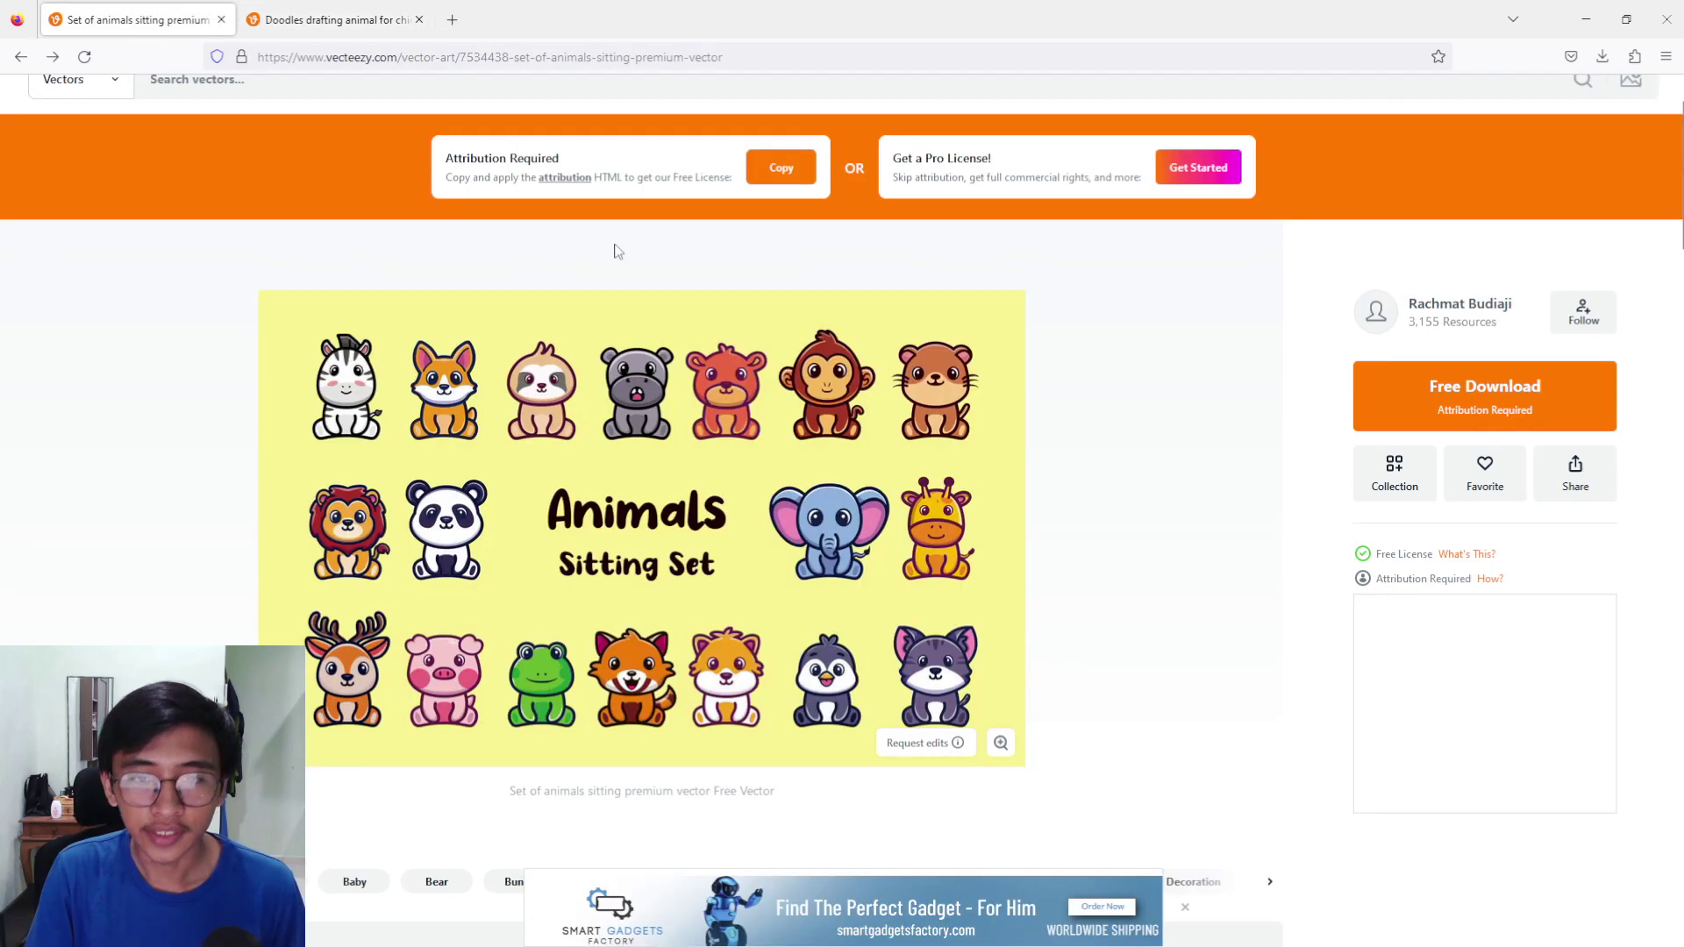
{"action": "left_click", "coordinate": [434, 500]}
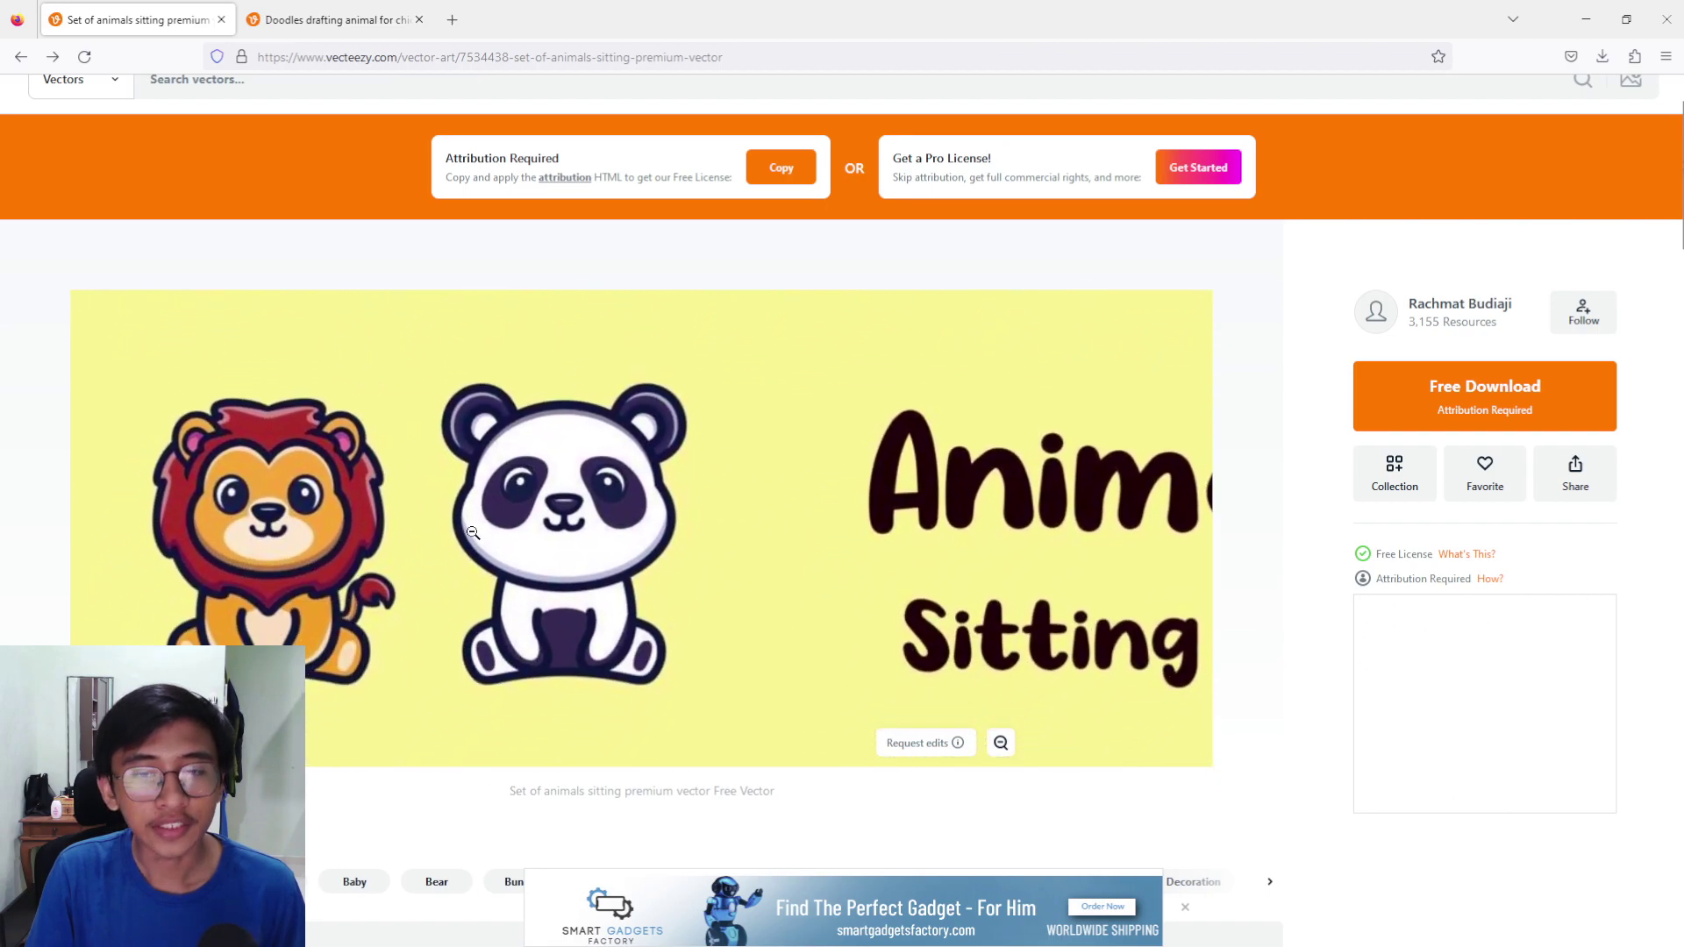
{"action": "left_click", "coordinate": [532, 531]}
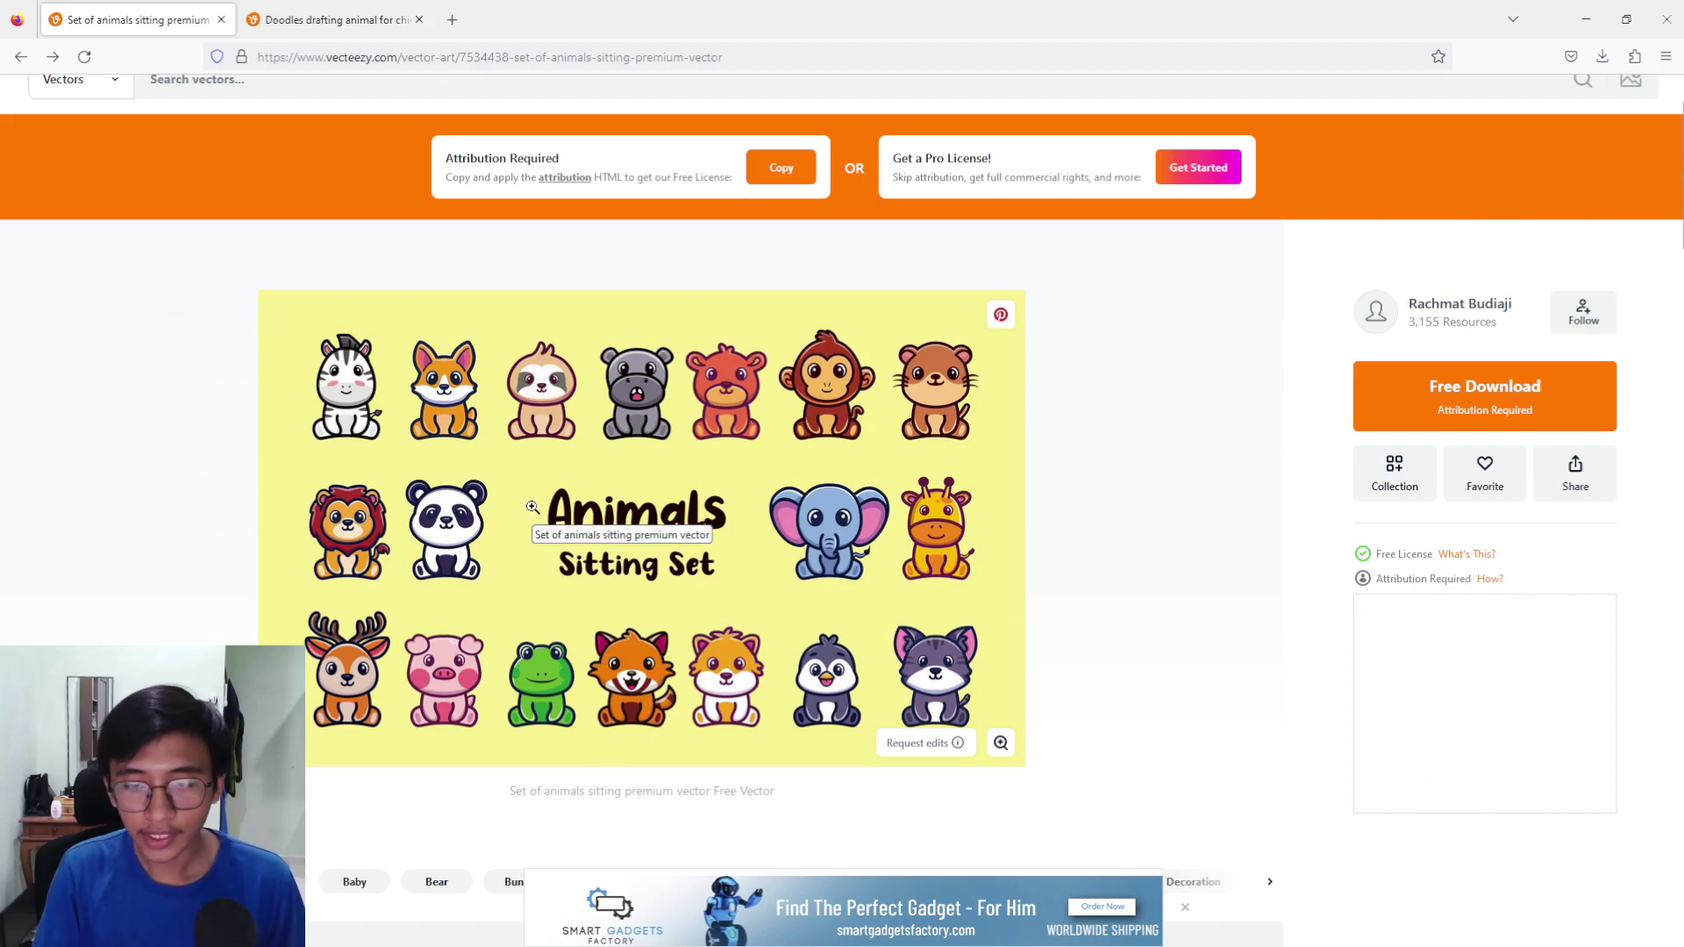
Switch to the File Explorer folder with the downloaded vectors, view the sitting animals set image, and close it
{"action": "key", "text": "alt+Tab"}
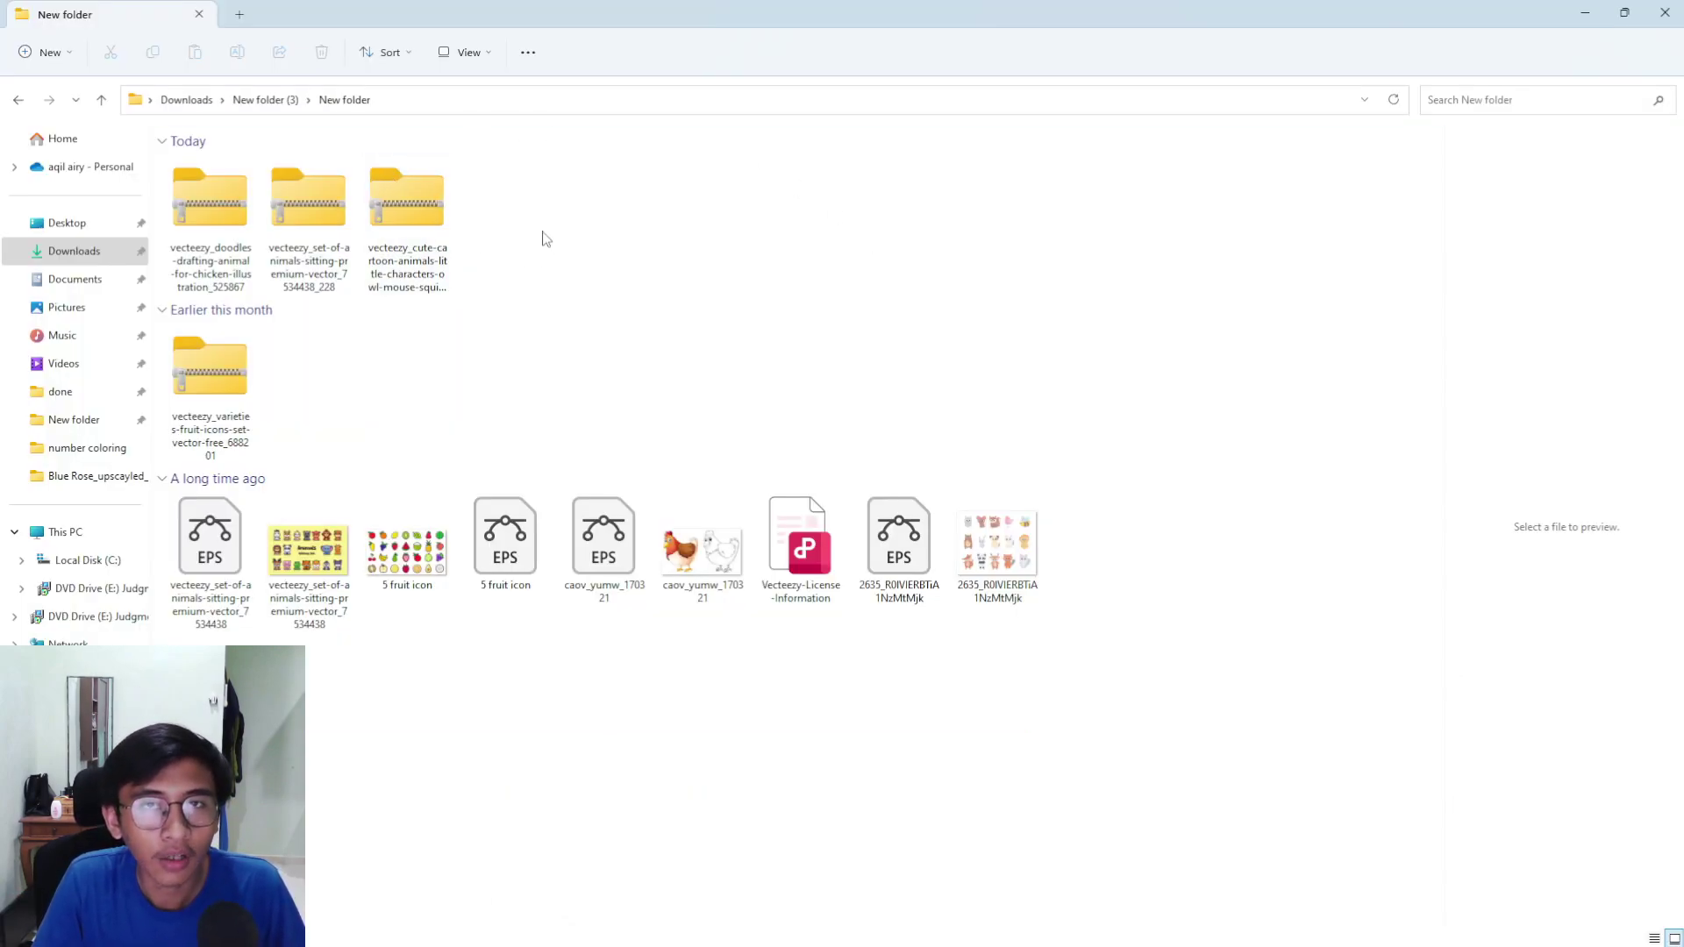
{"action": "left_click_drag", "start_coordinate": [523, 217], "coordinate": [544, 289]}
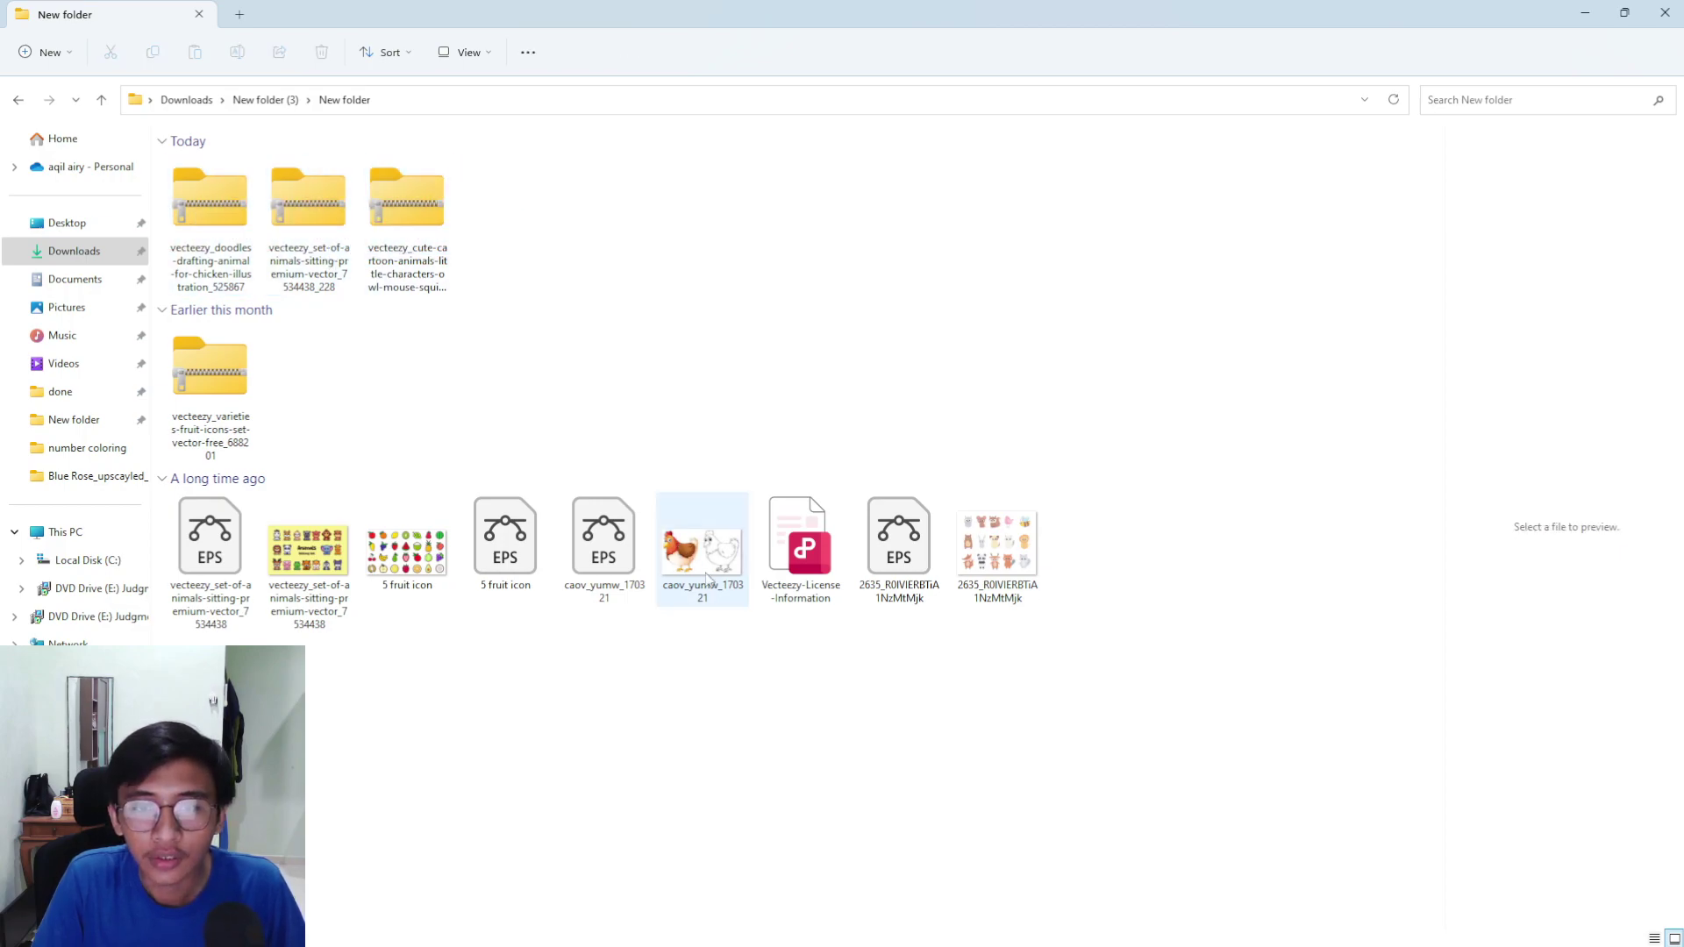
{"action": "left_click", "coordinate": [298, 551]}
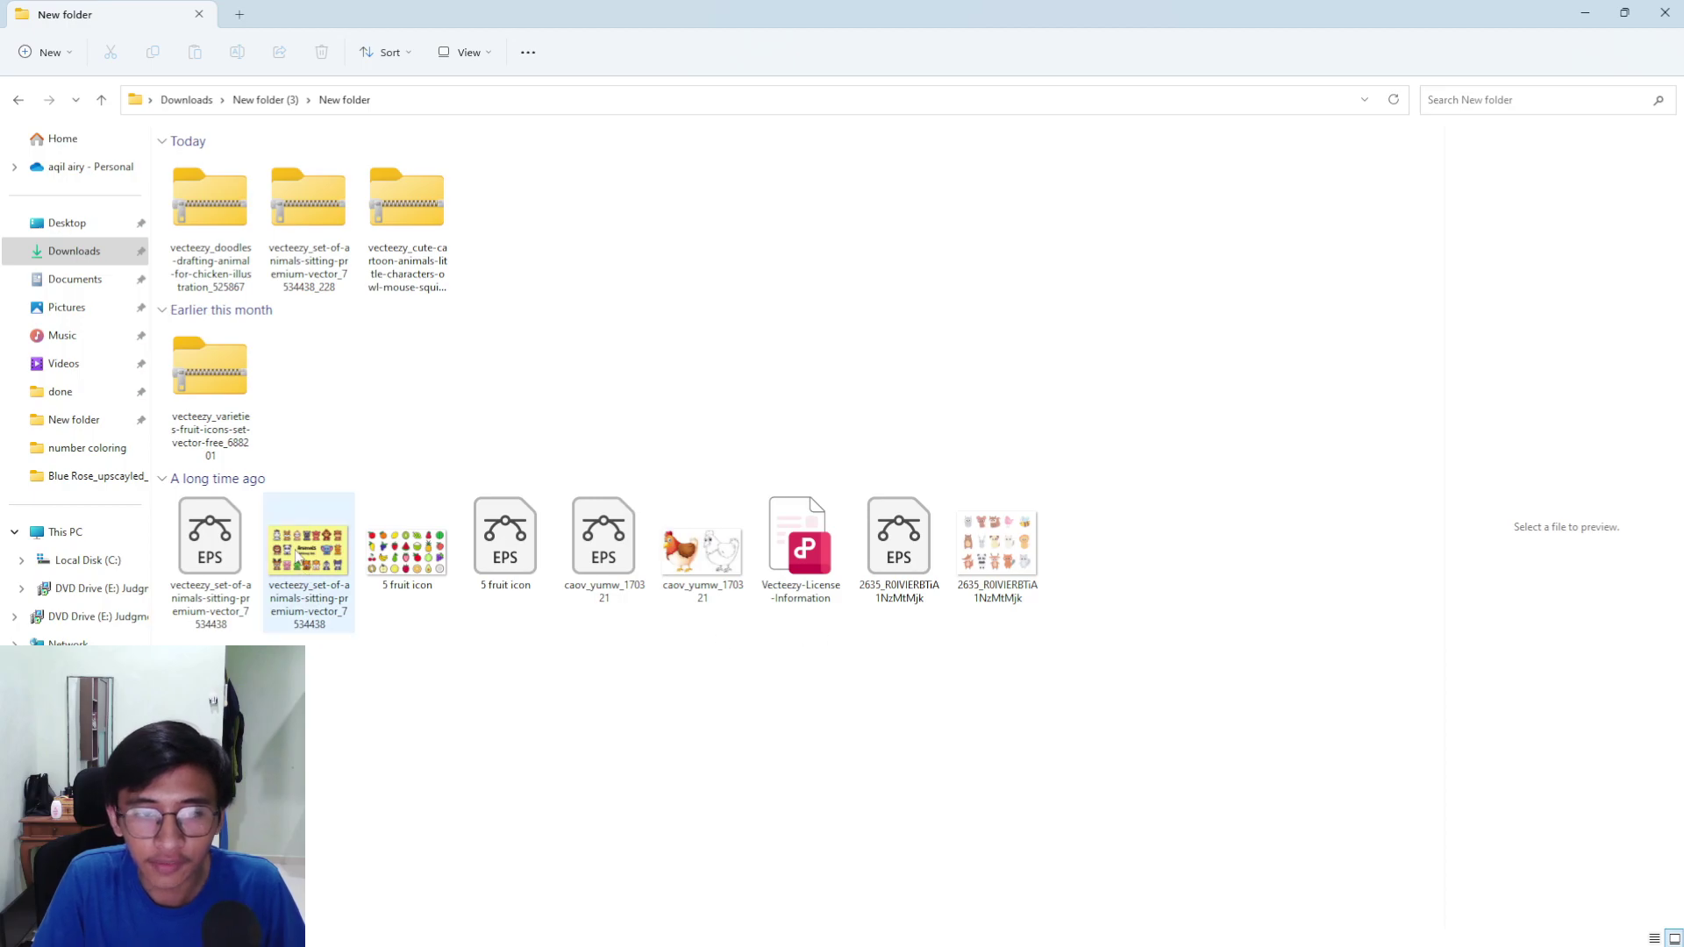
{"action": "double_click", "coordinate": [298, 553]}
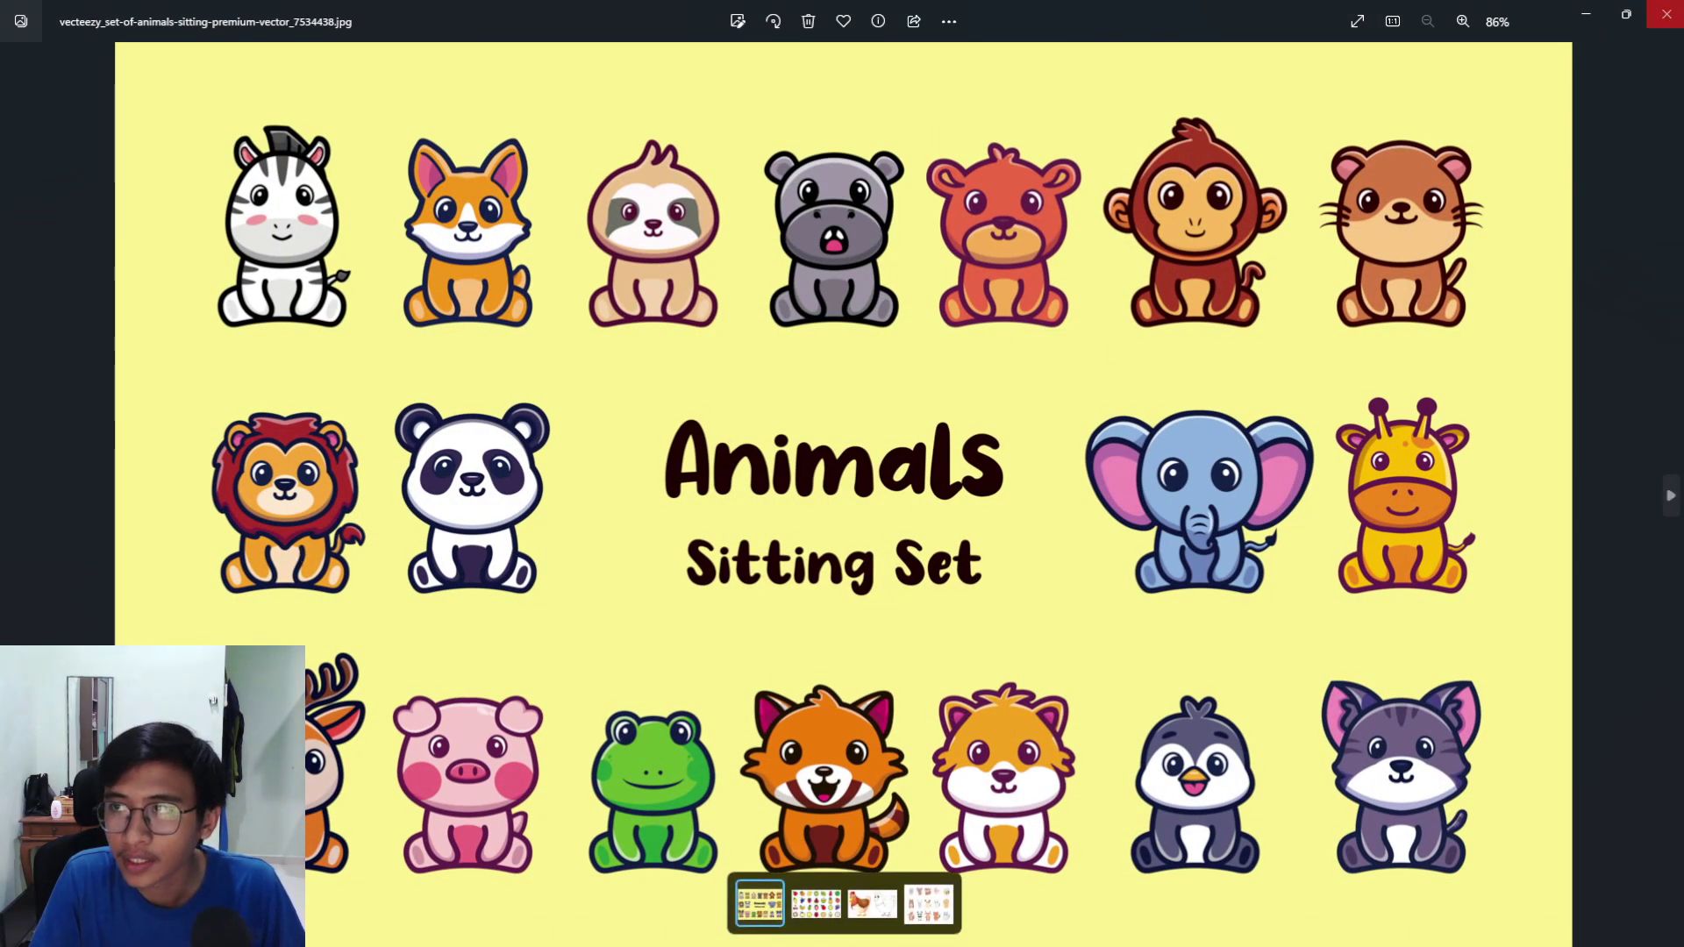
{"action": "left_click", "coordinate": [1667, 14]}
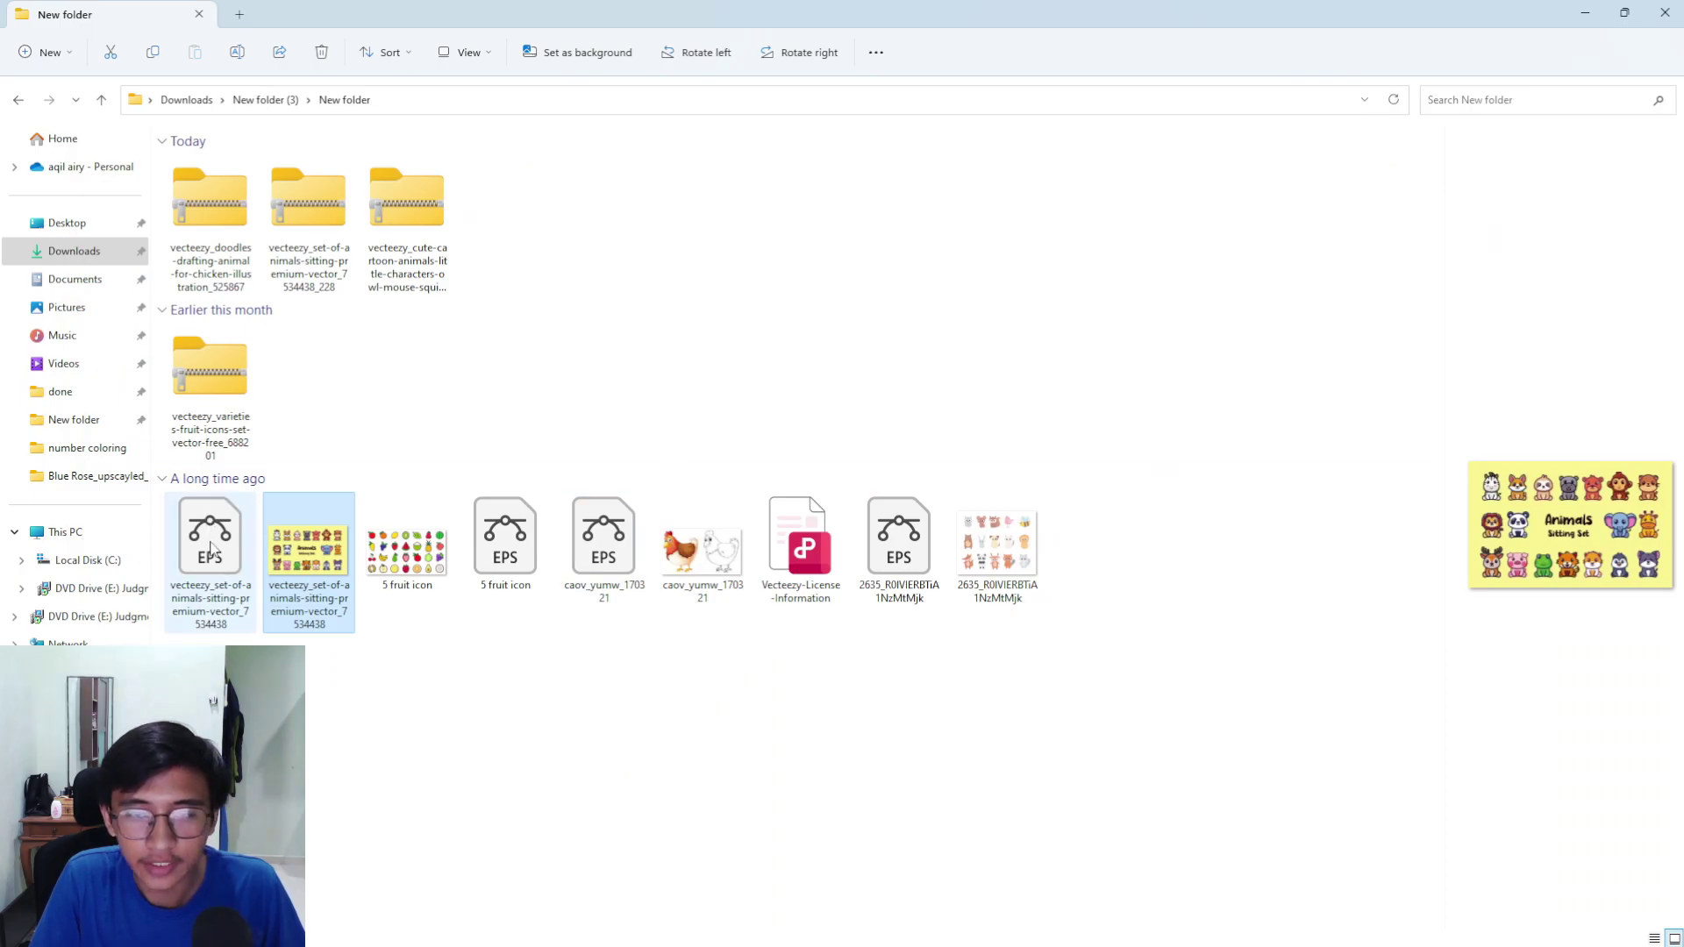
{"action": "left_click", "coordinate": [974, 712]}
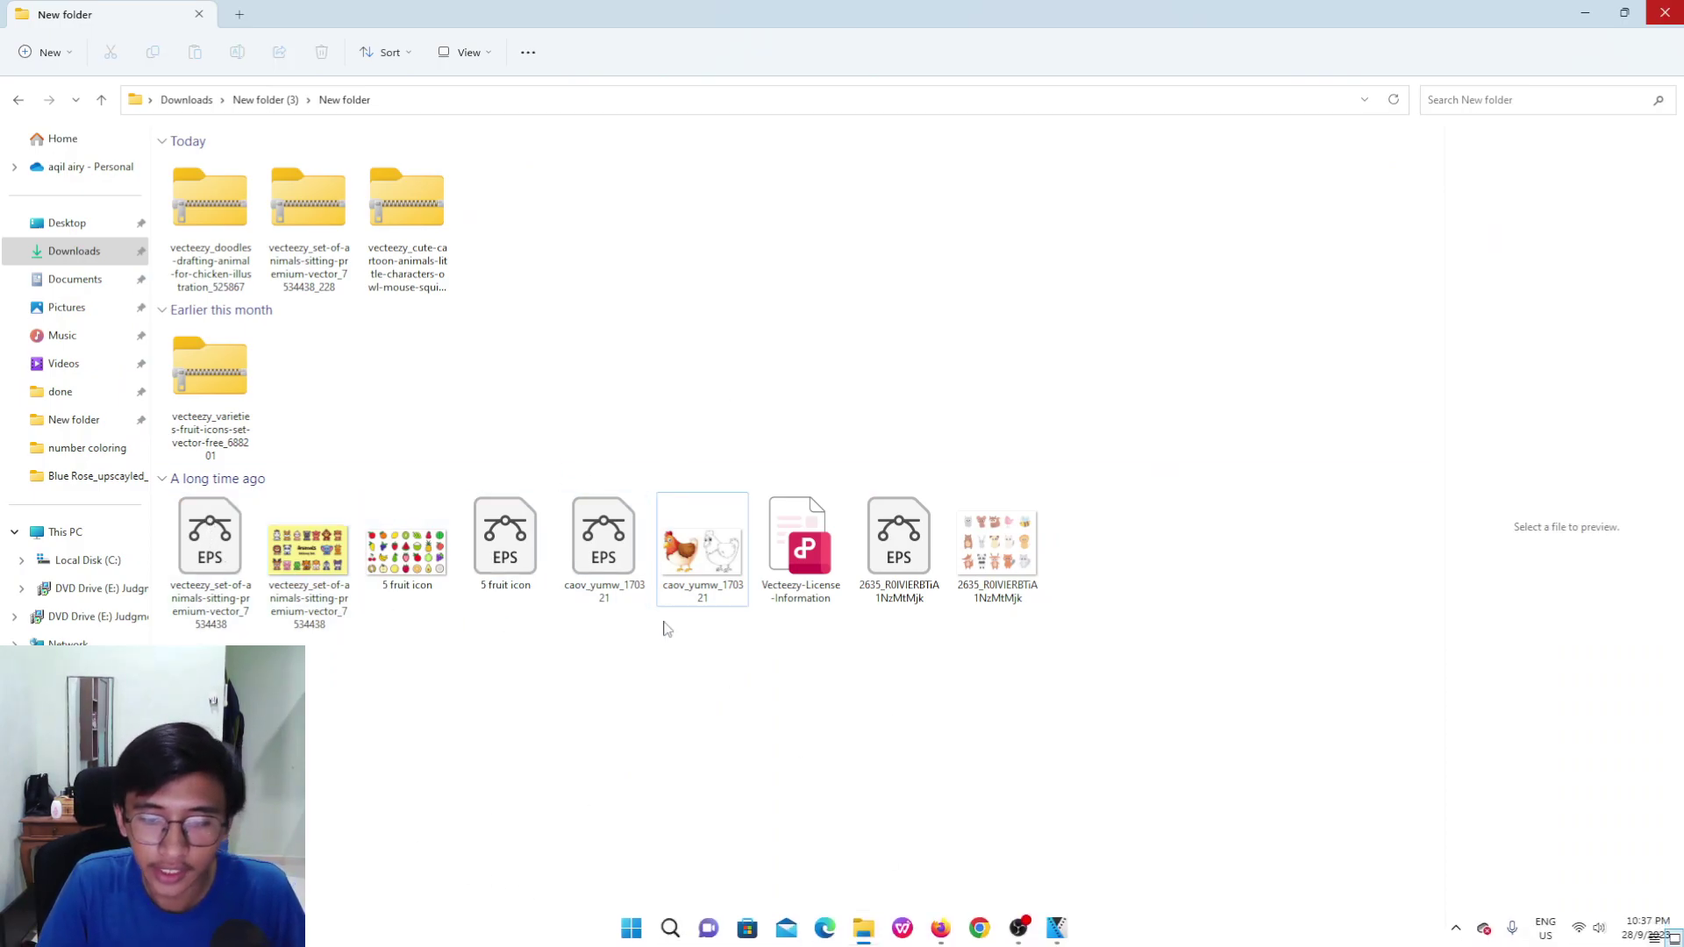
Launch Adobe Illustrator 2020 and start a new custom-size document
{"action": "left_click", "coordinate": [670, 929]}
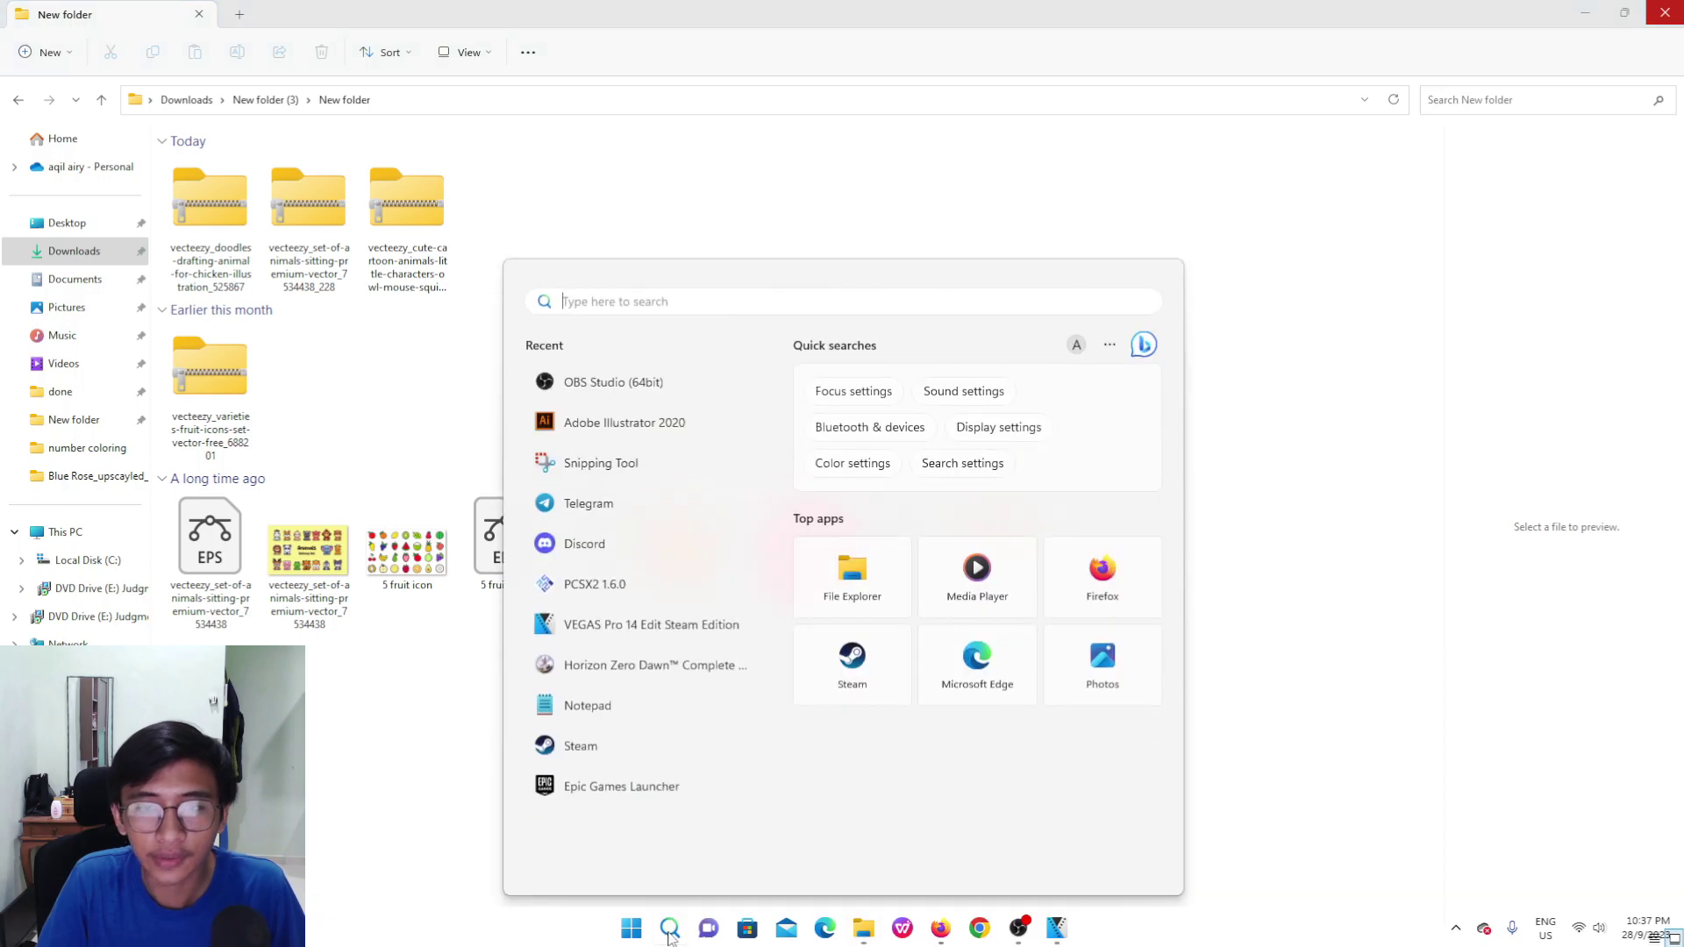
{"action": "left_click", "coordinate": [604, 431]}
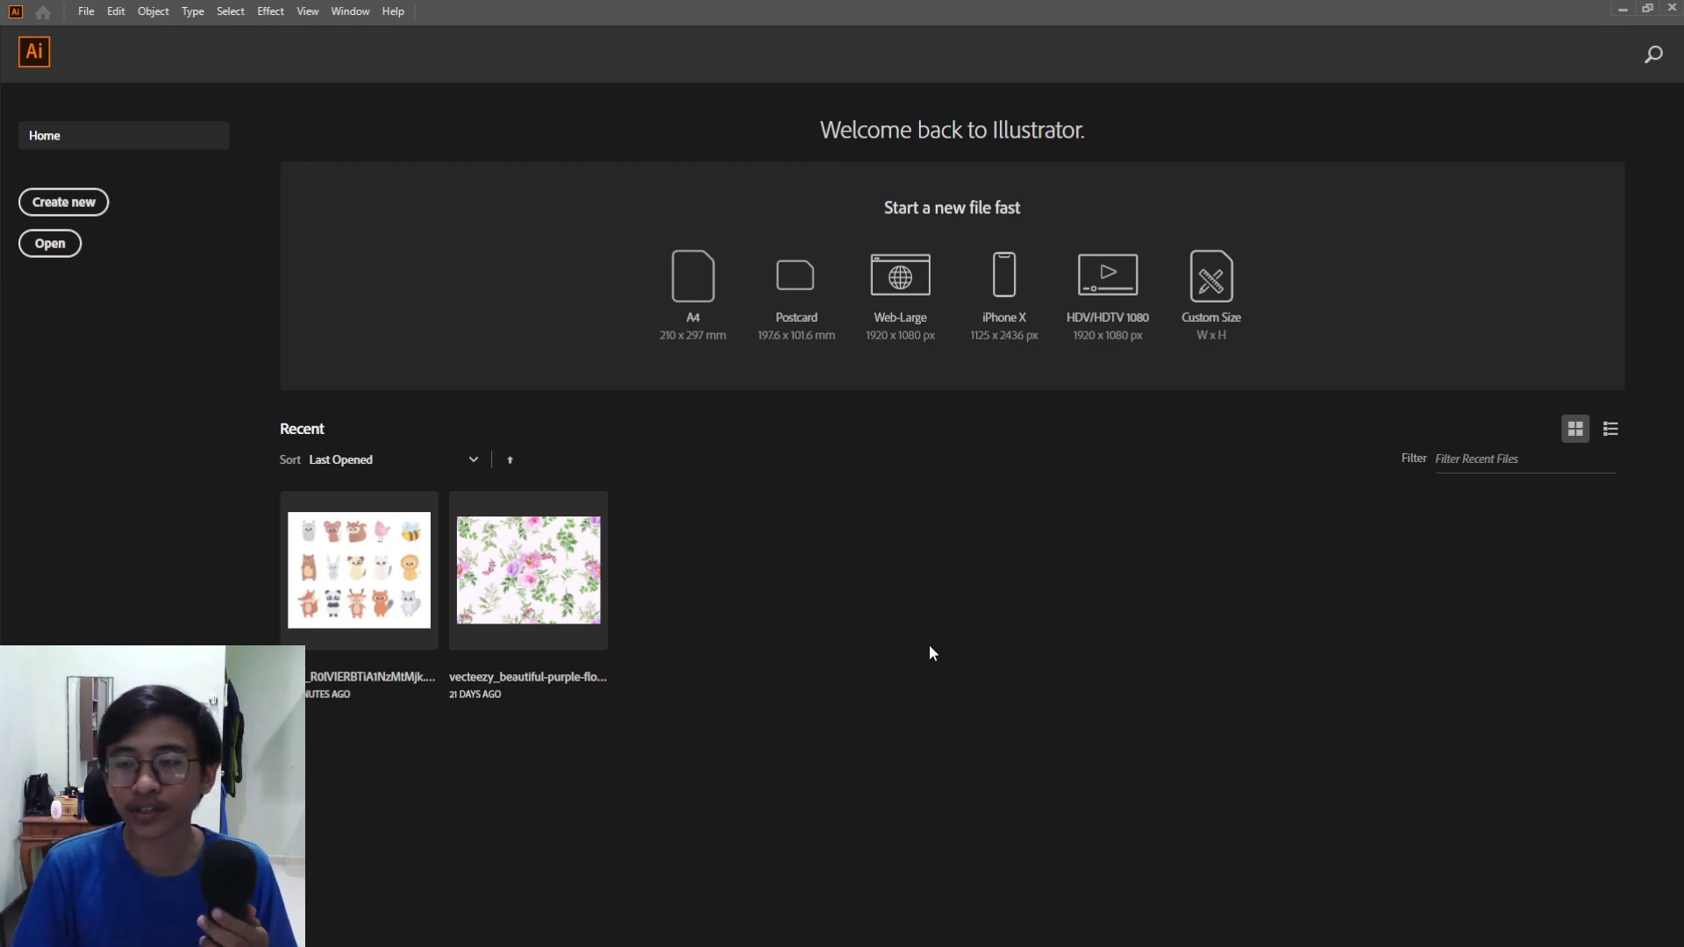
{"action": "left_click", "coordinate": [1214, 289]}
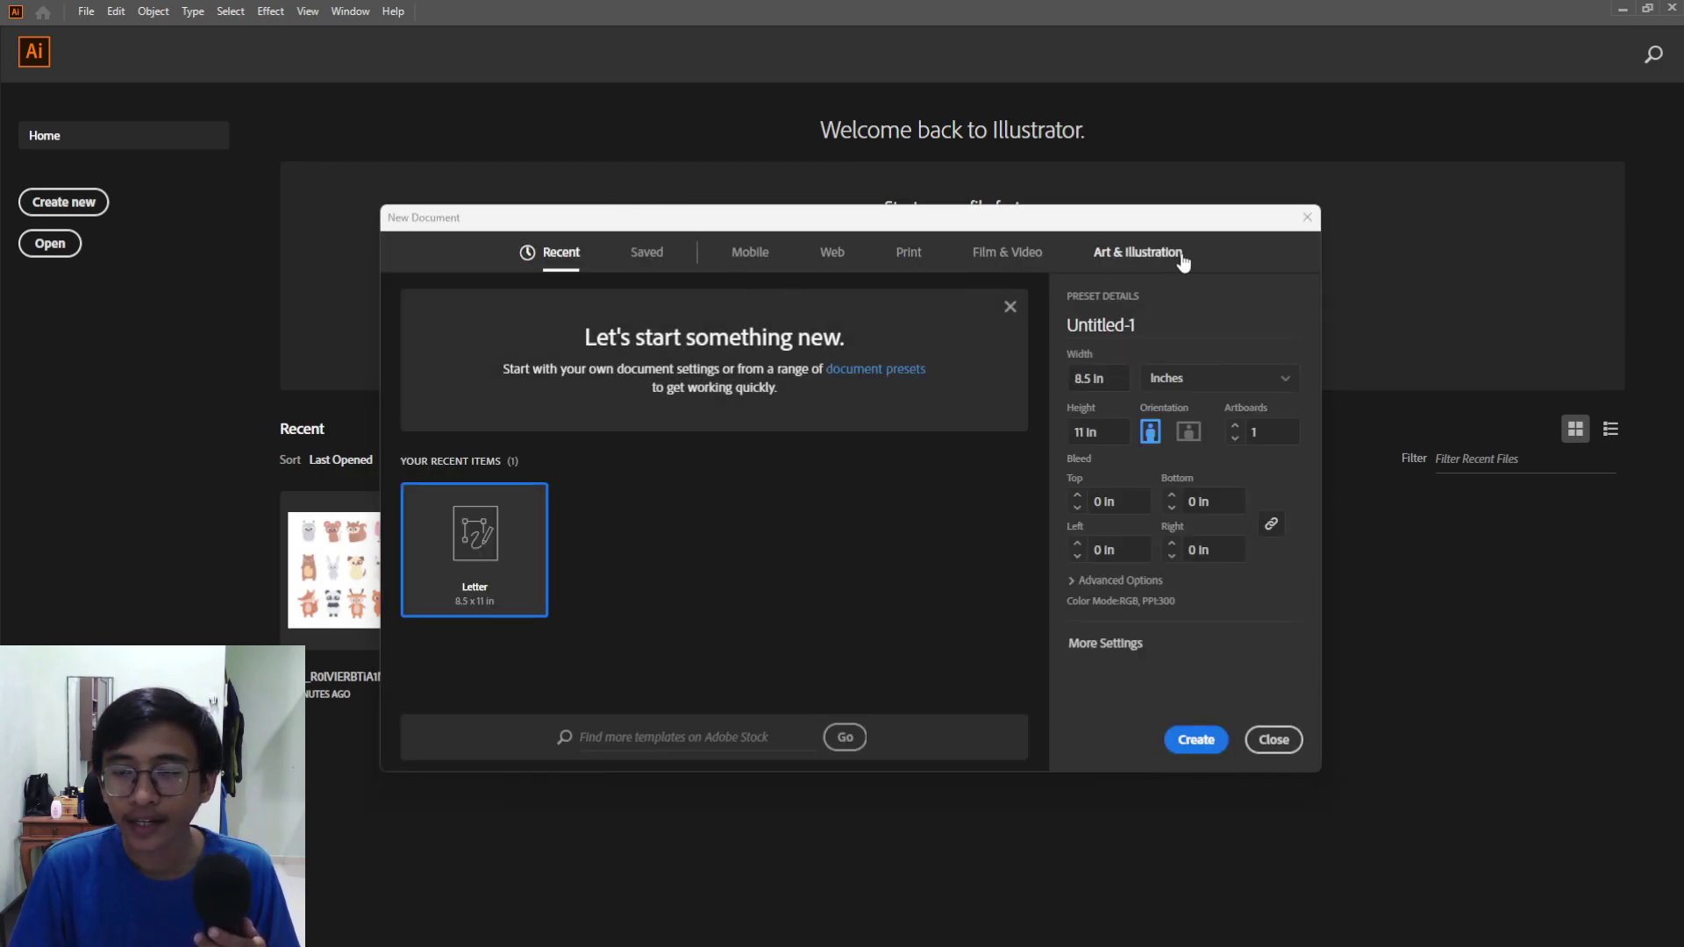
Create an Art & Illustration document measuring 8.5 by 11 inches in portrait orientation
{"action": "left_click", "coordinate": [1145, 257]}
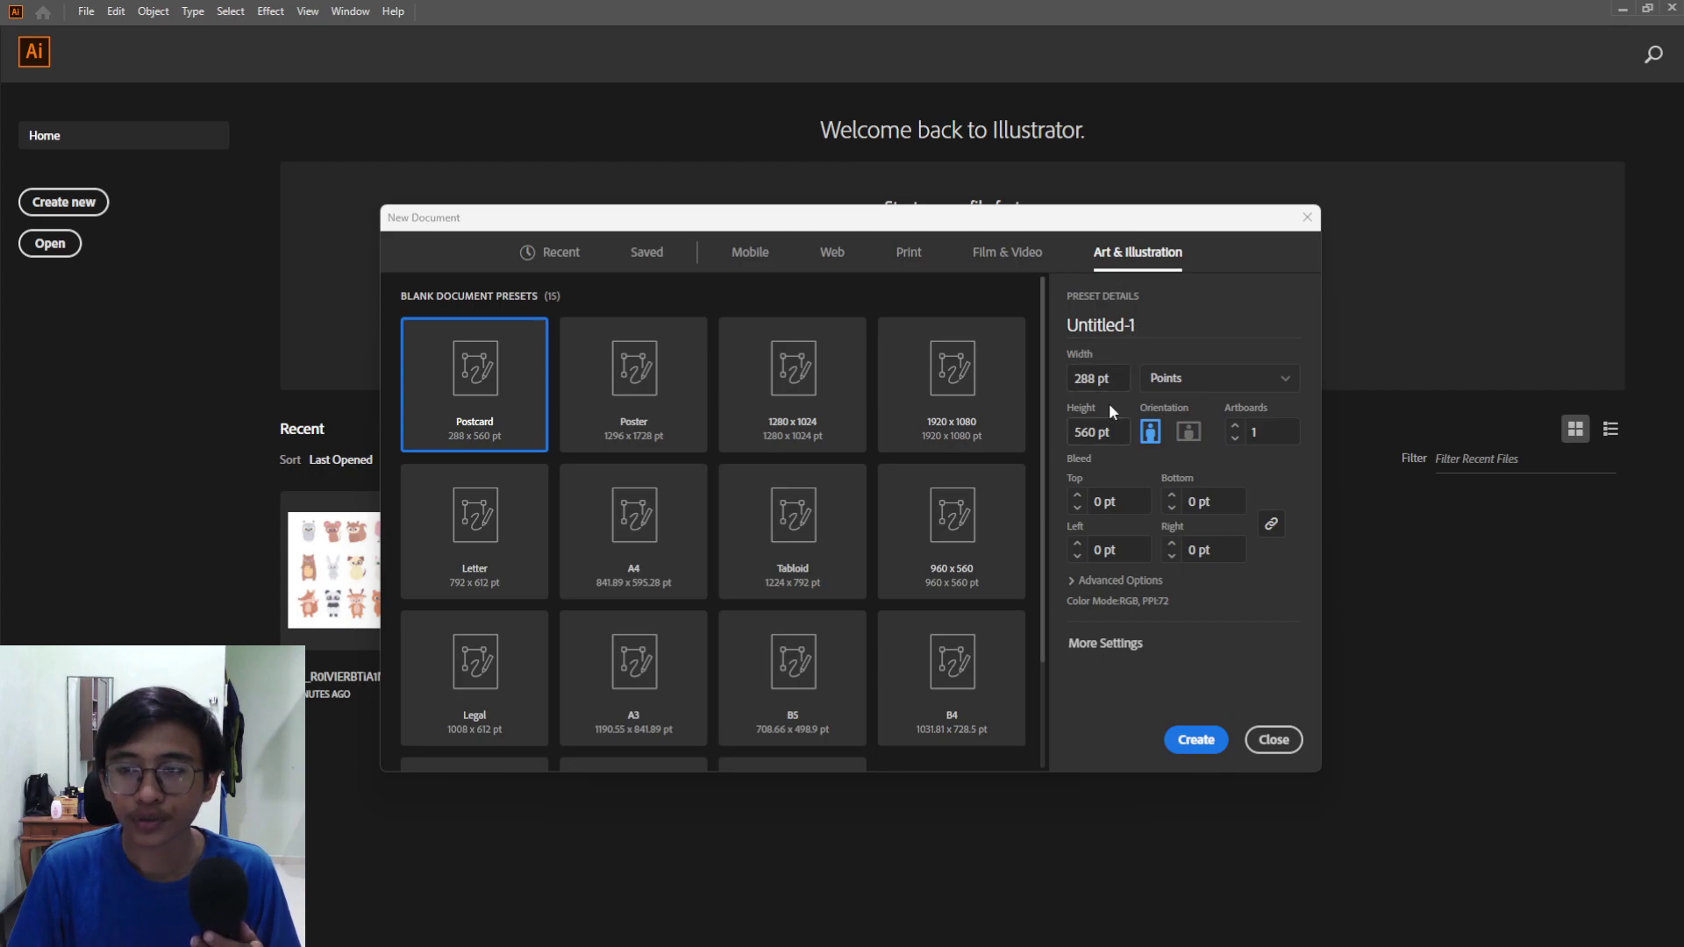
{"action": "left_click", "coordinate": [1214, 382]}
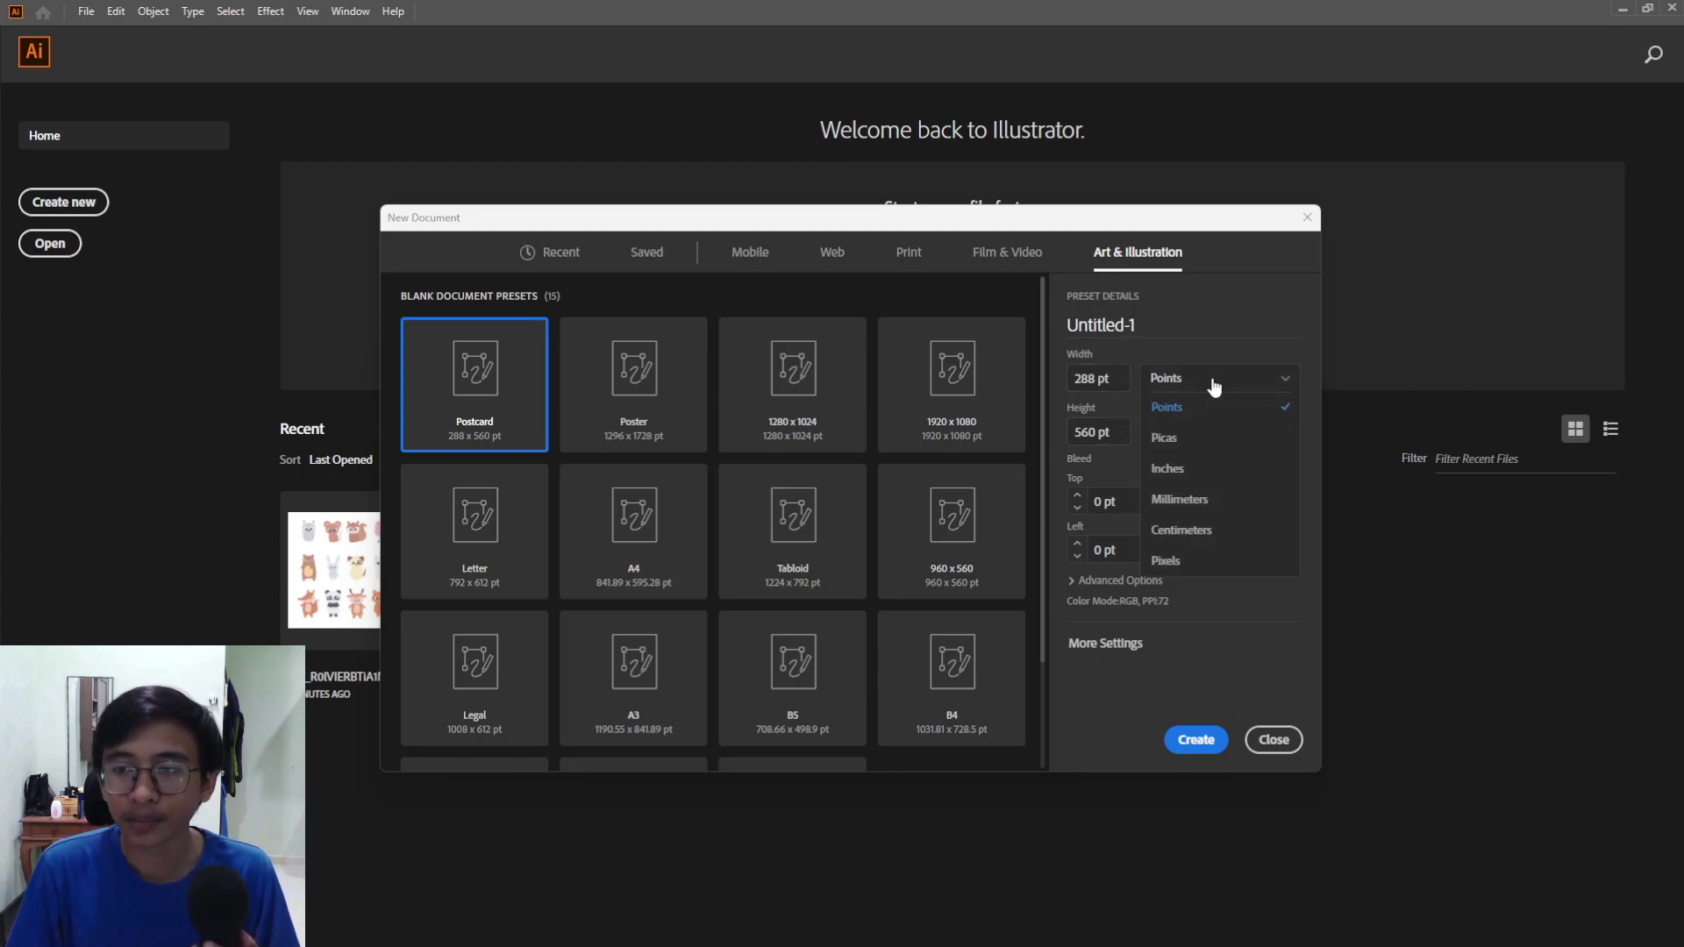
{"action": "left_click", "coordinate": [1173, 483]}
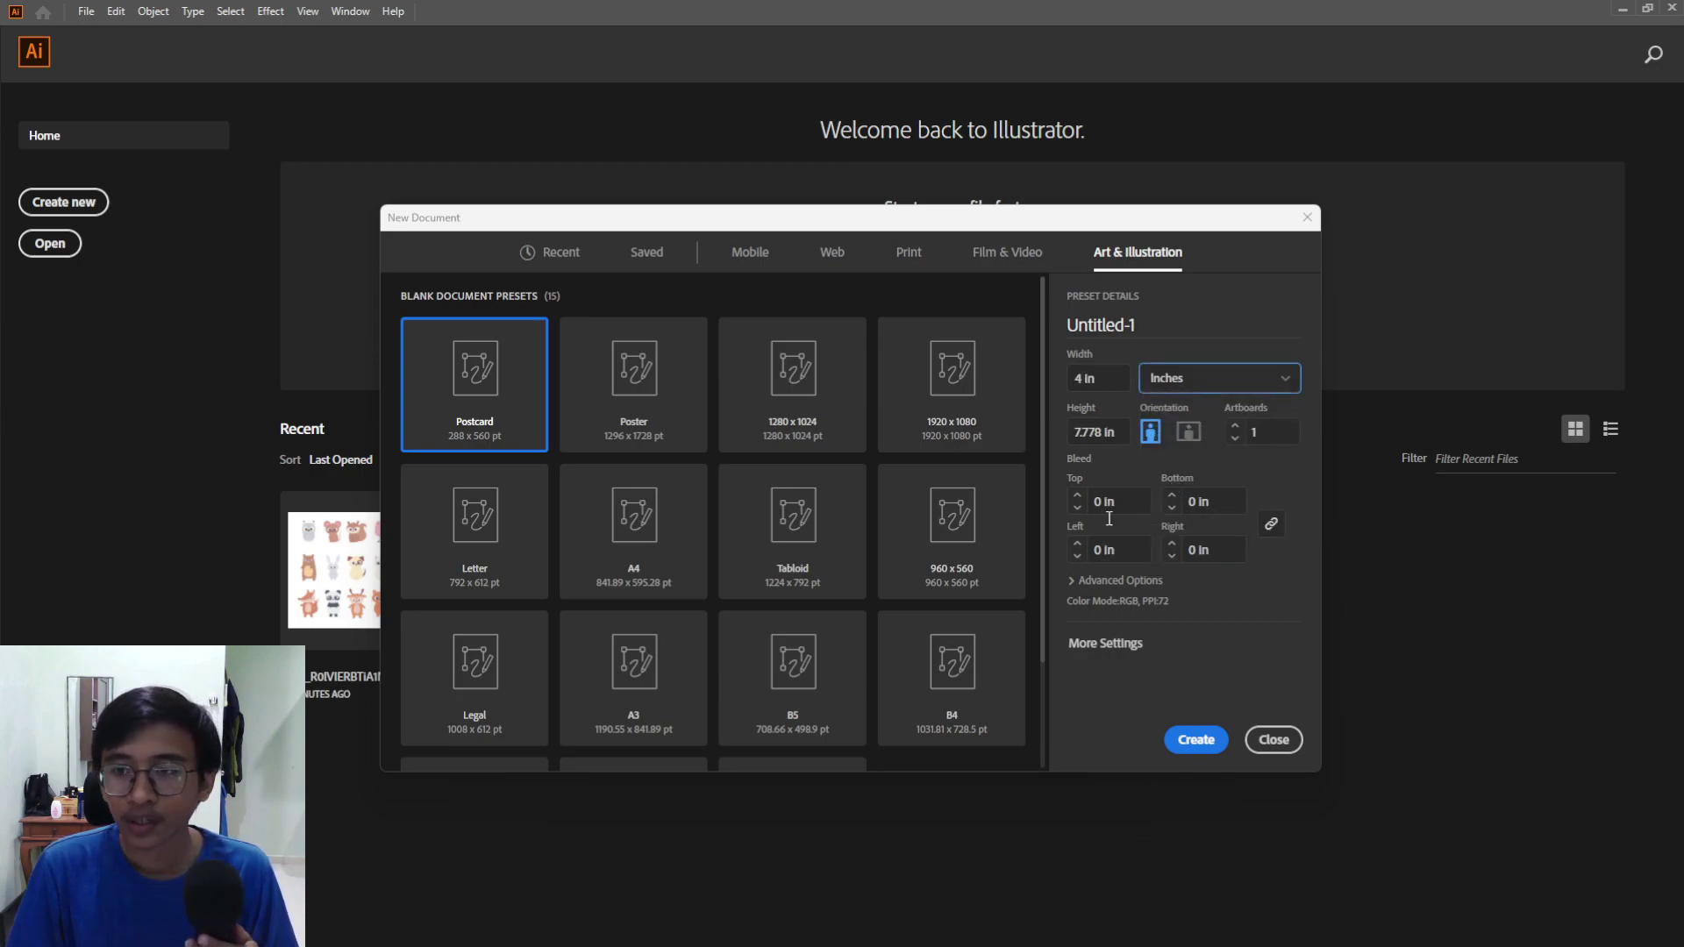
{"action": "left_click_drag", "start_coordinate": [1107, 379], "coordinate": [1055, 377]}
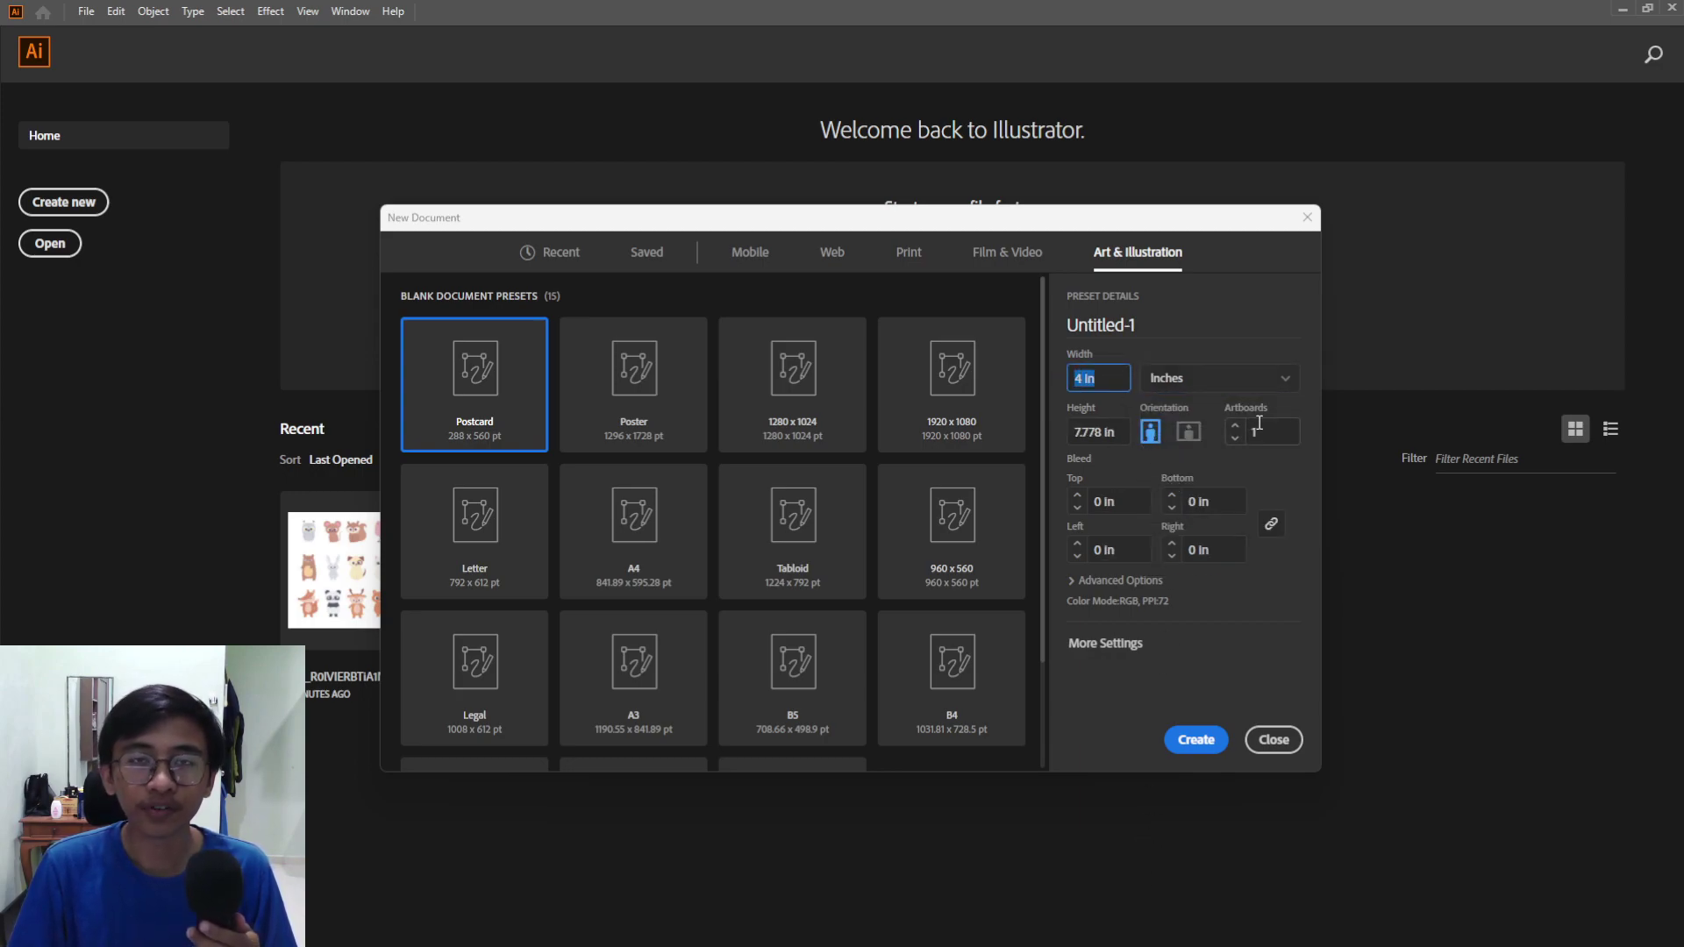
{"action": "type", "text": "8"}
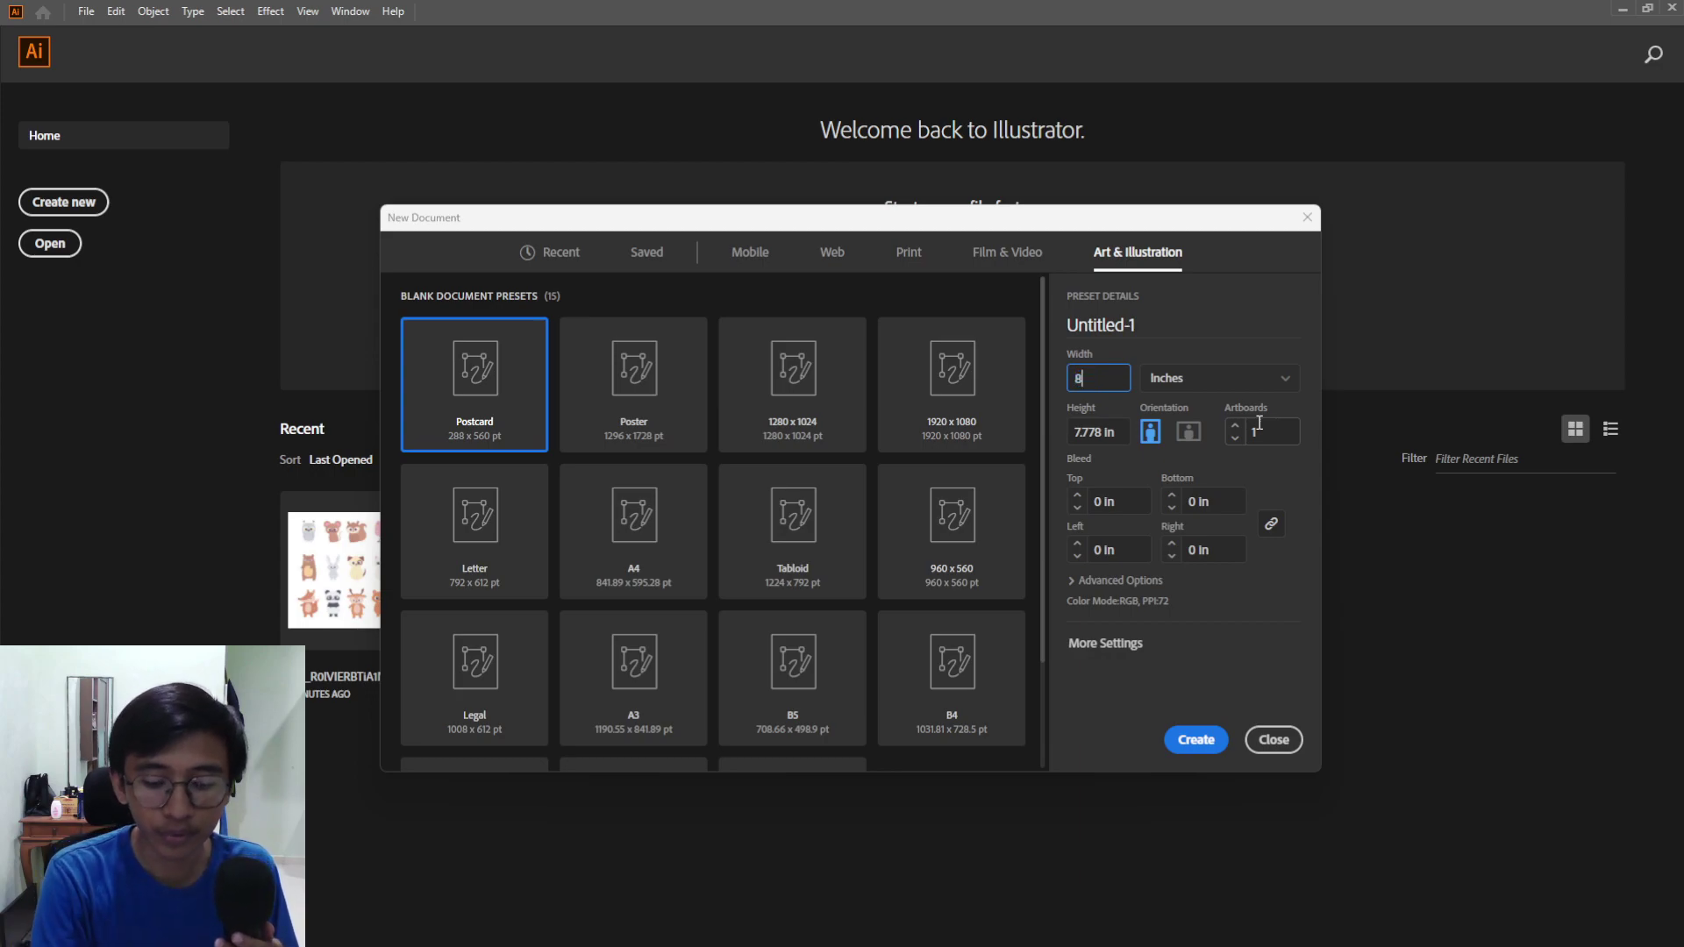
{"action": "type", "text": ".5"}
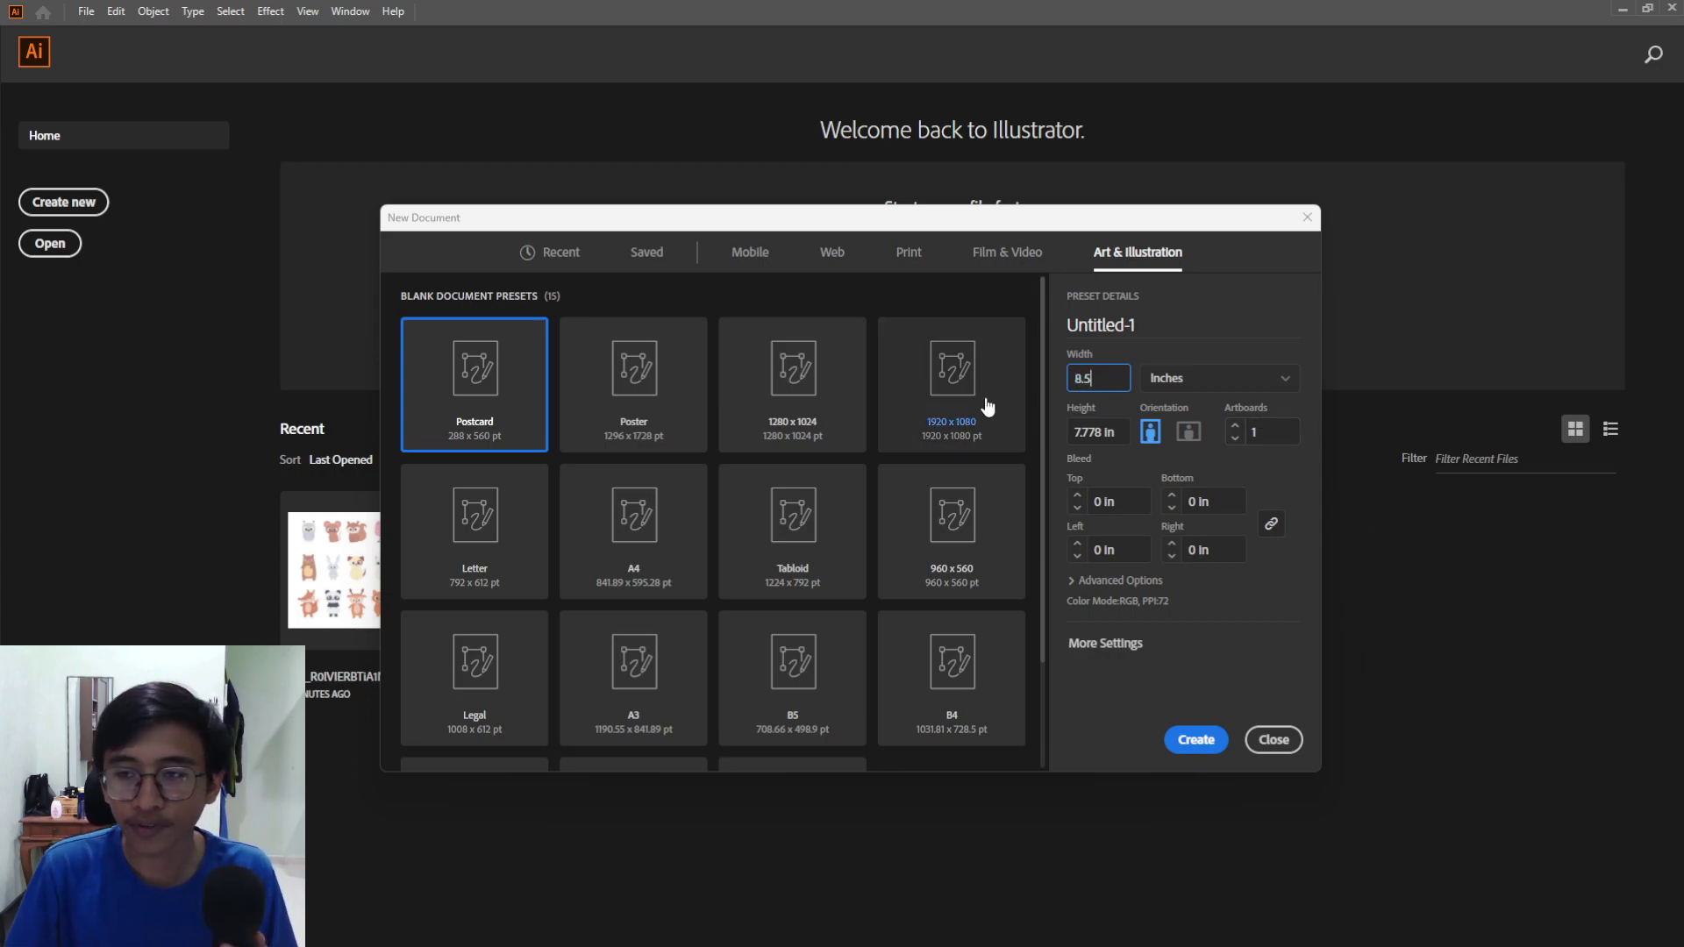
{"action": "key", "text": "Tab"}
{"action": "type", "text": "11"}
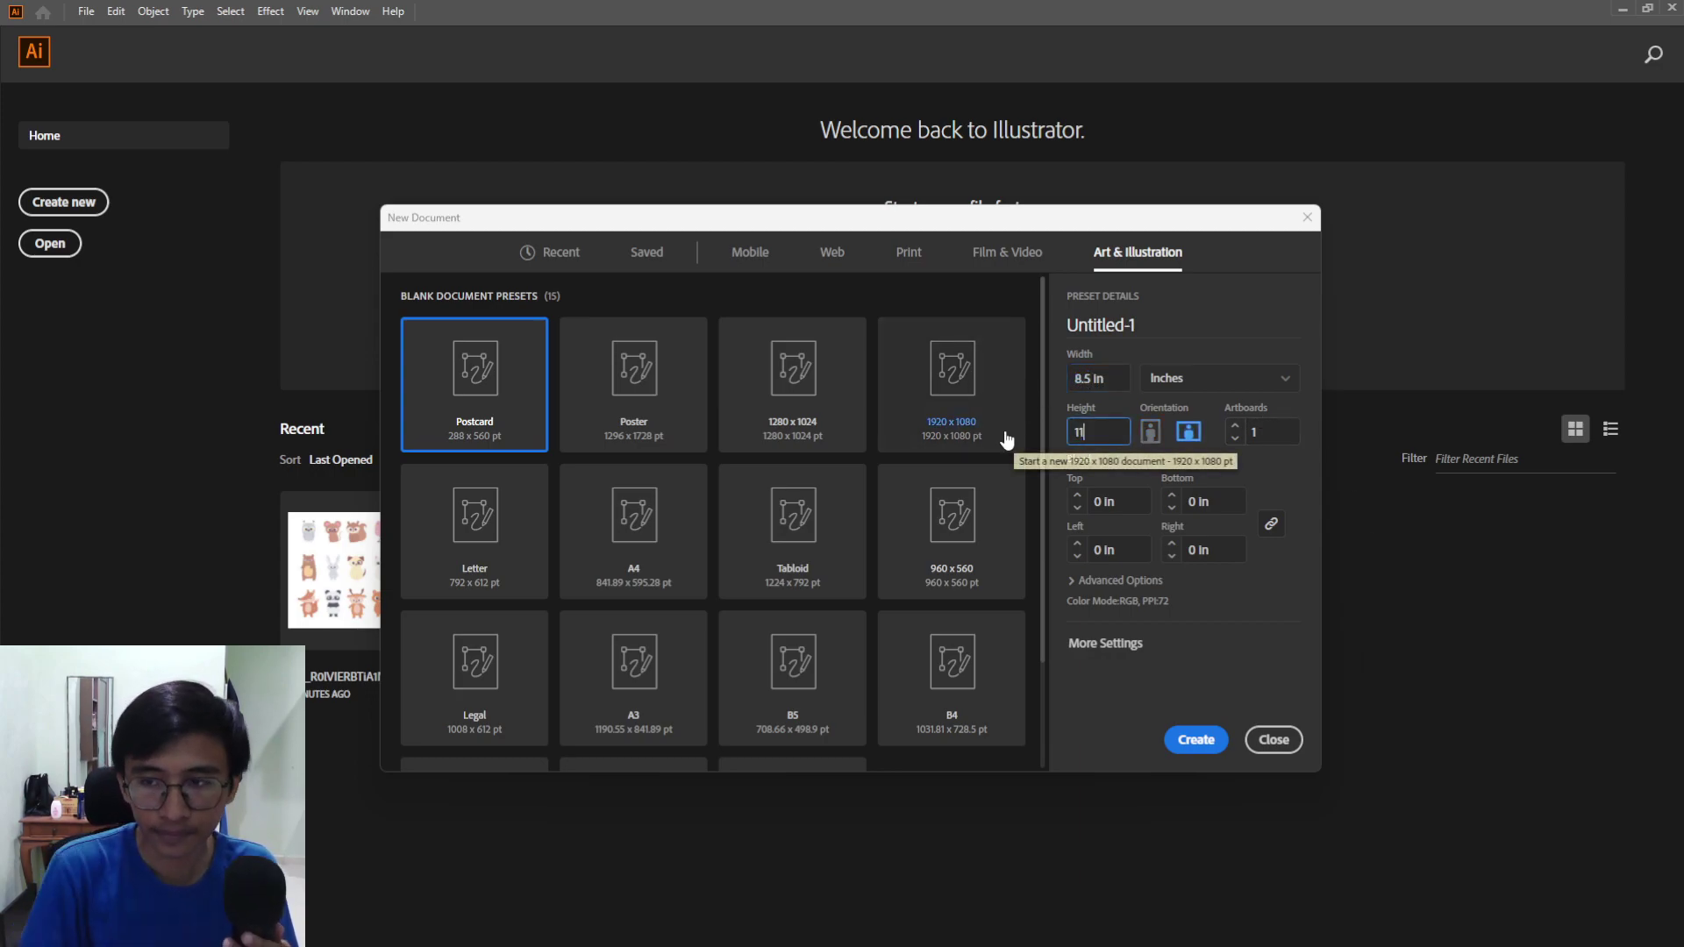
{"action": "left_click", "coordinate": [1256, 631]}
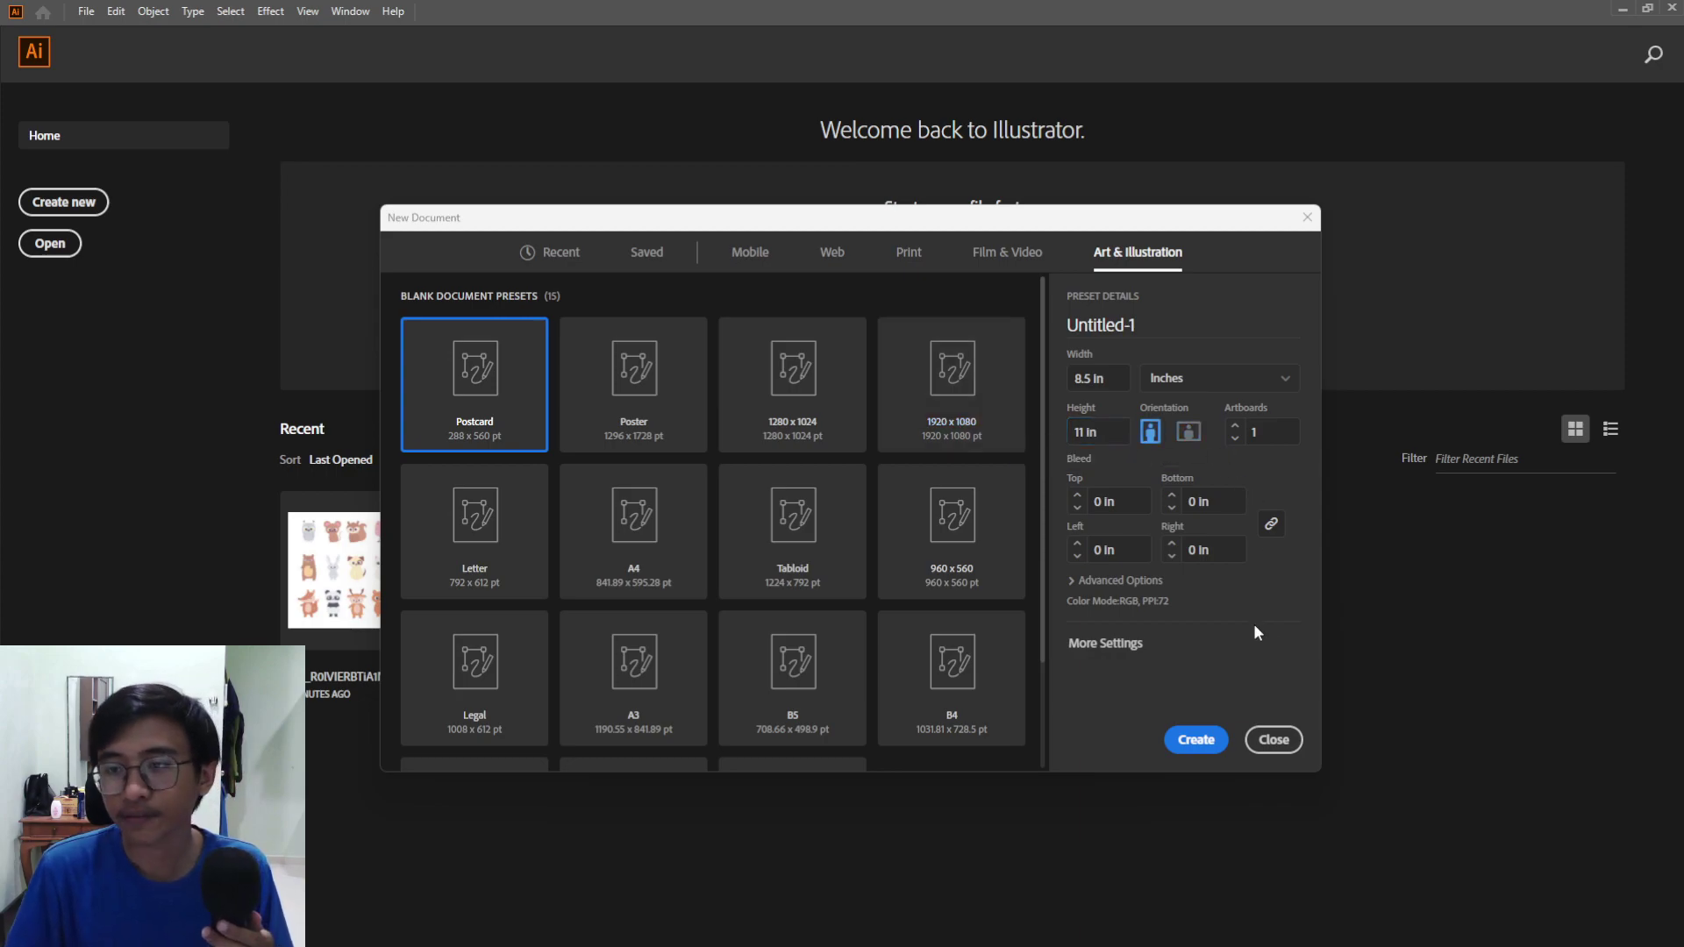
{"action": "left_click", "coordinate": [1199, 743]}
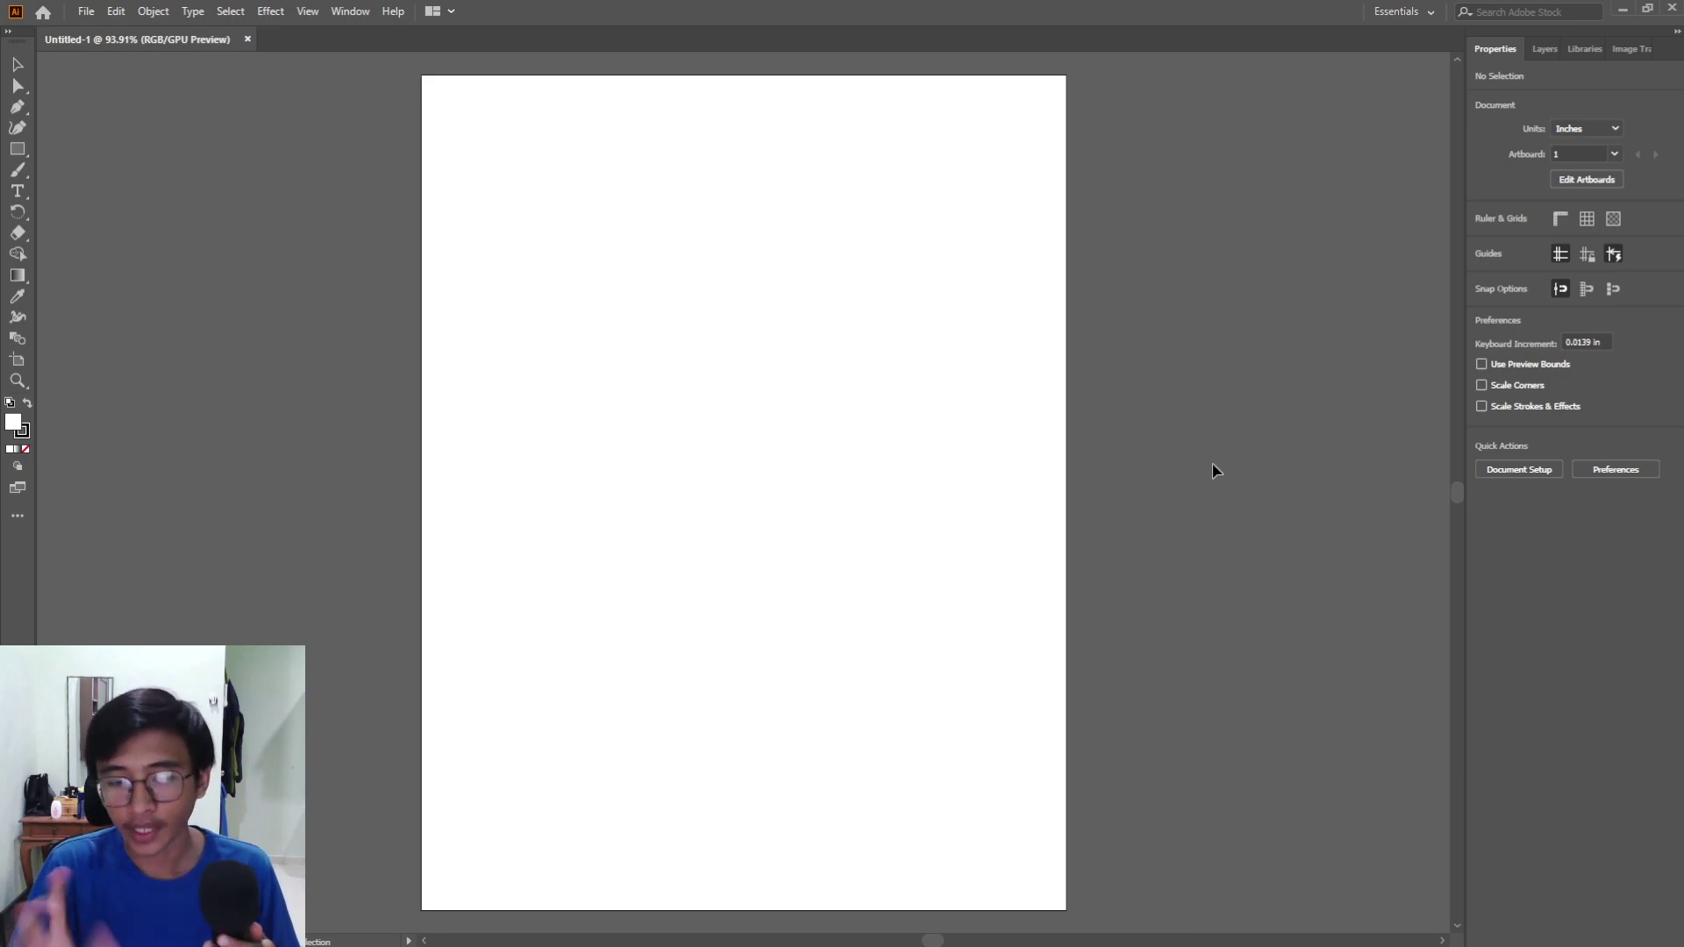
Switch to the File Explorer folder with the downloaded vectors, view the sitting animals set image, and close it
{"action": "mouse_move", "coordinate": [1077, 939]}
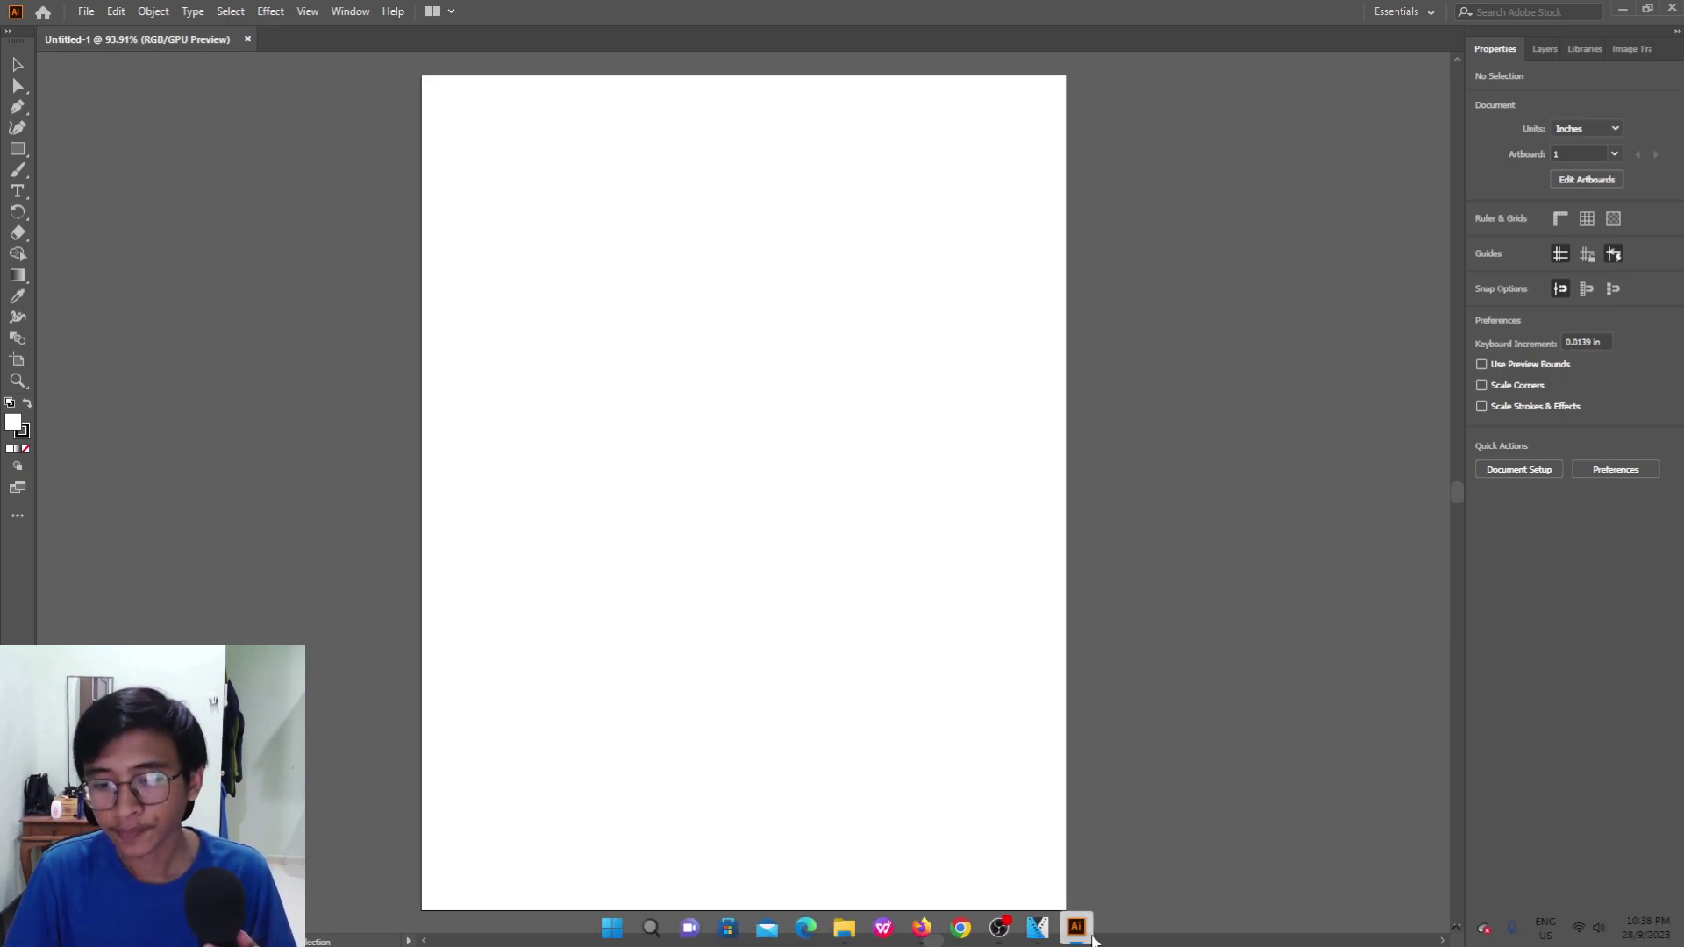
{"action": "left_click", "coordinate": [845, 930]}
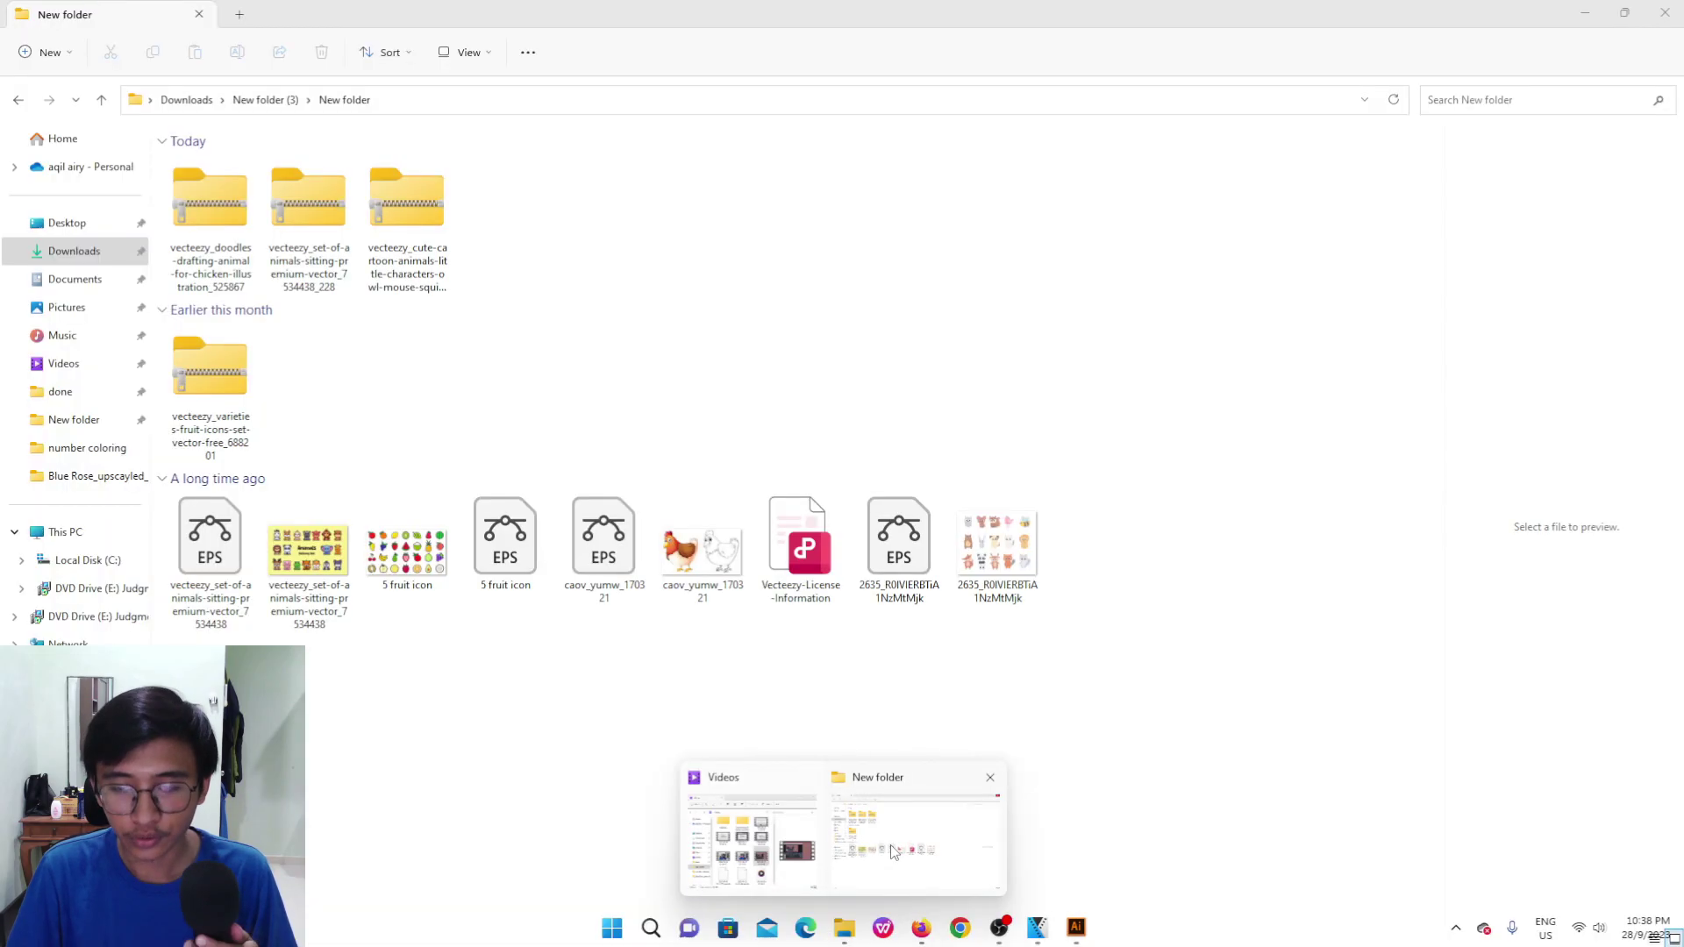
{"action": "left_click", "coordinate": [892, 845]}
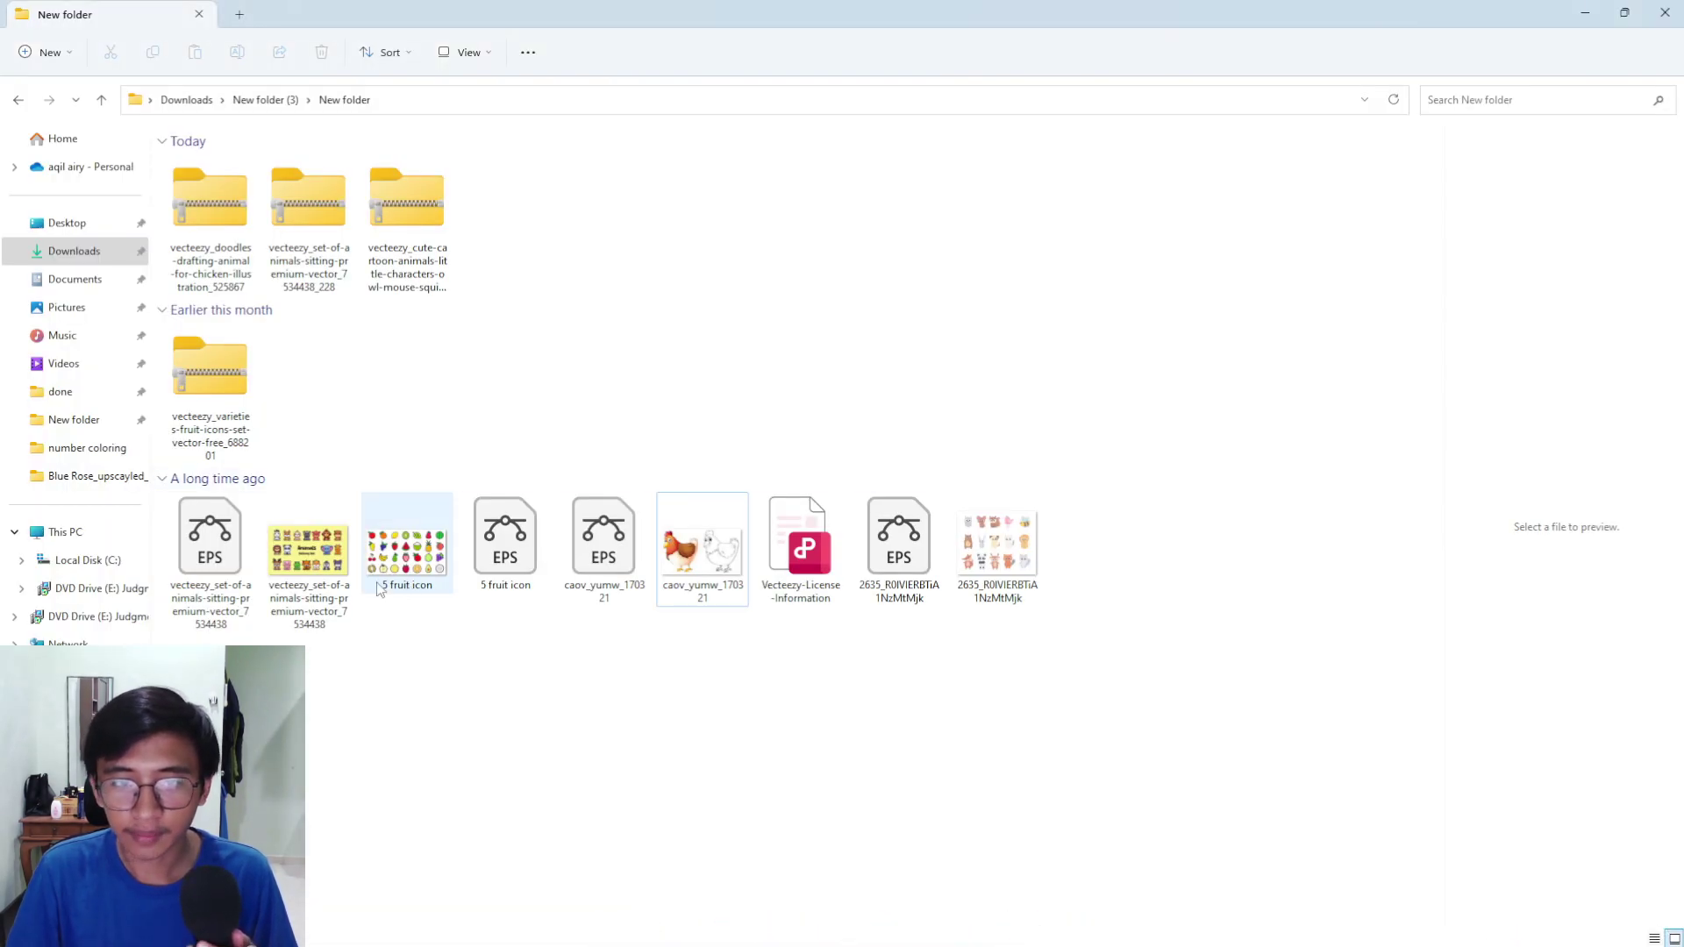
{"action": "left_click", "coordinate": [315, 566]}
{"action": "double_click", "coordinate": [316, 566]}
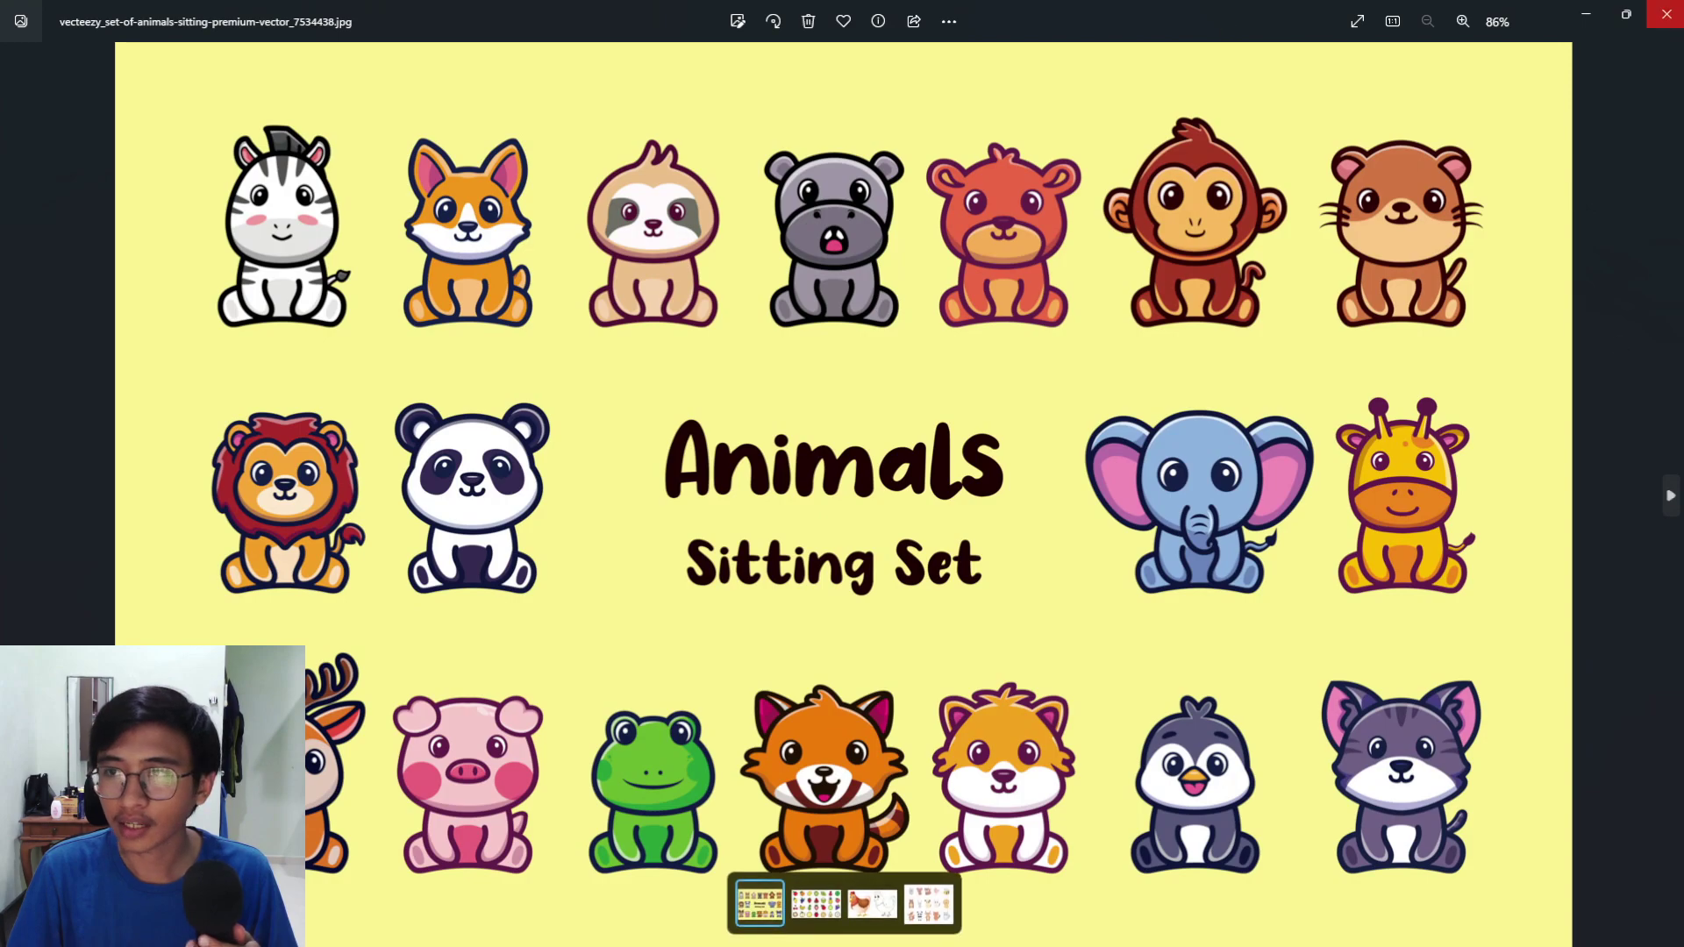
{"action": "key", "text": "Escape"}
Place the sitting animals set image in the Illustrator document and scale it to about 7.14 in wide within the artboard
{"action": "left_click_drag", "start_coordinate": [309, 542], "coordinate": [683, 363]}
{"action": "scroll", "coordinate": [966, 417], "scroll_direction": "down", "scroll_amount": 1}
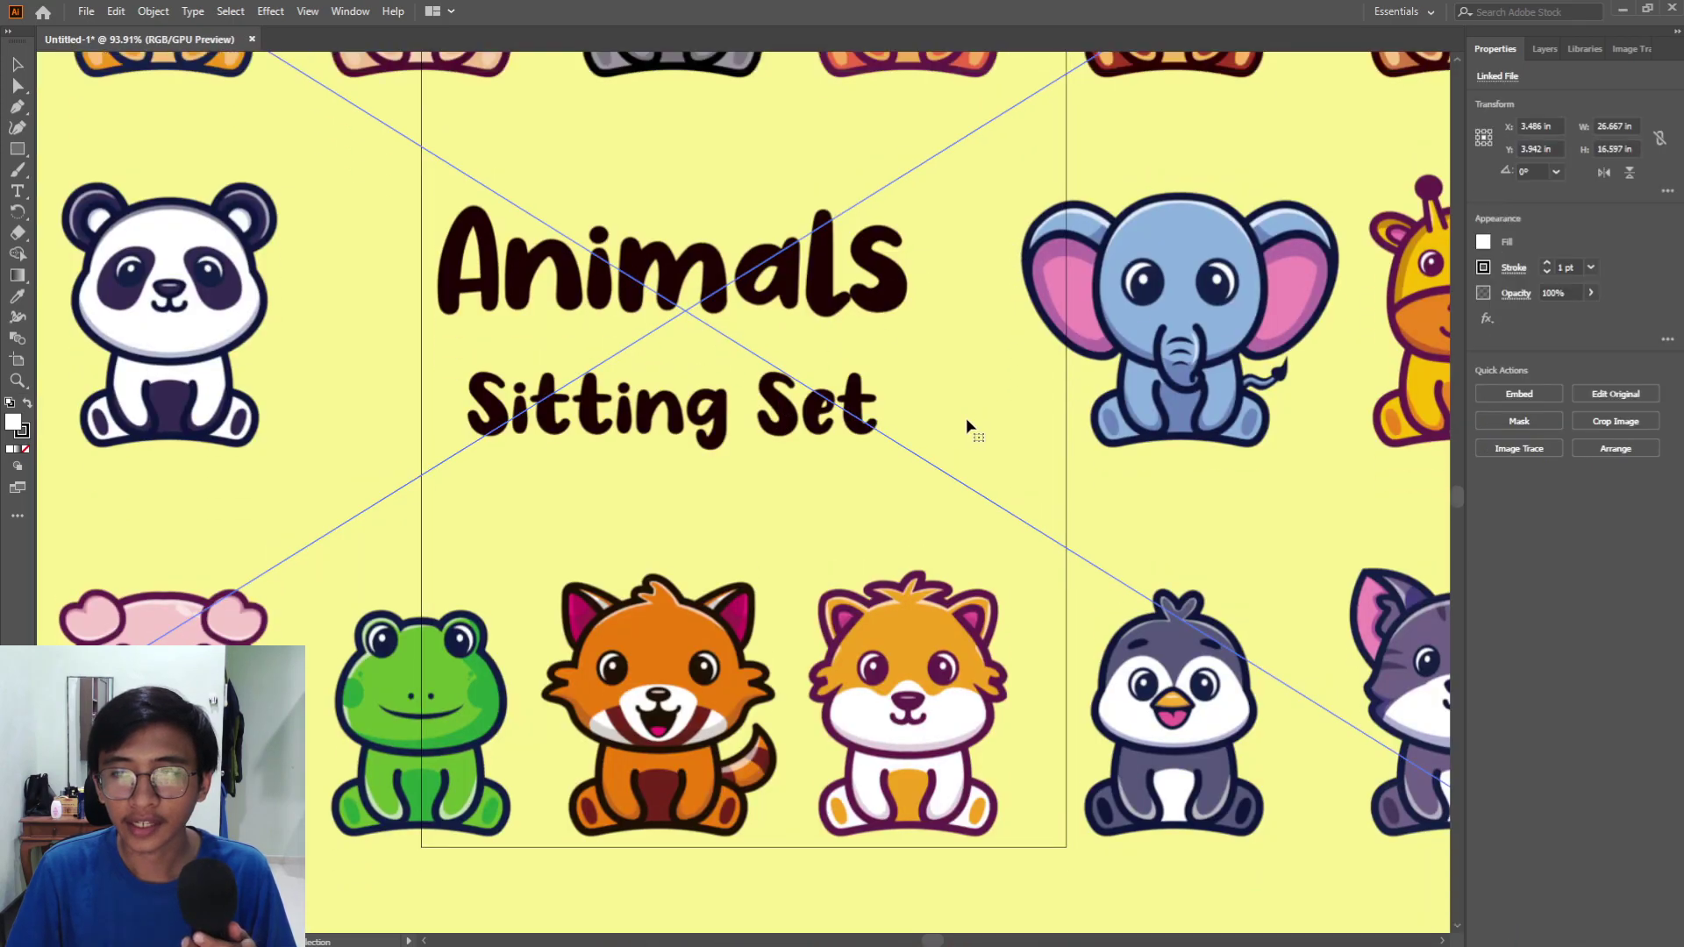
{"action": "scroll", "coordinate": [966, 418], "scroll_direction": "up", "scroll_amount": 9}
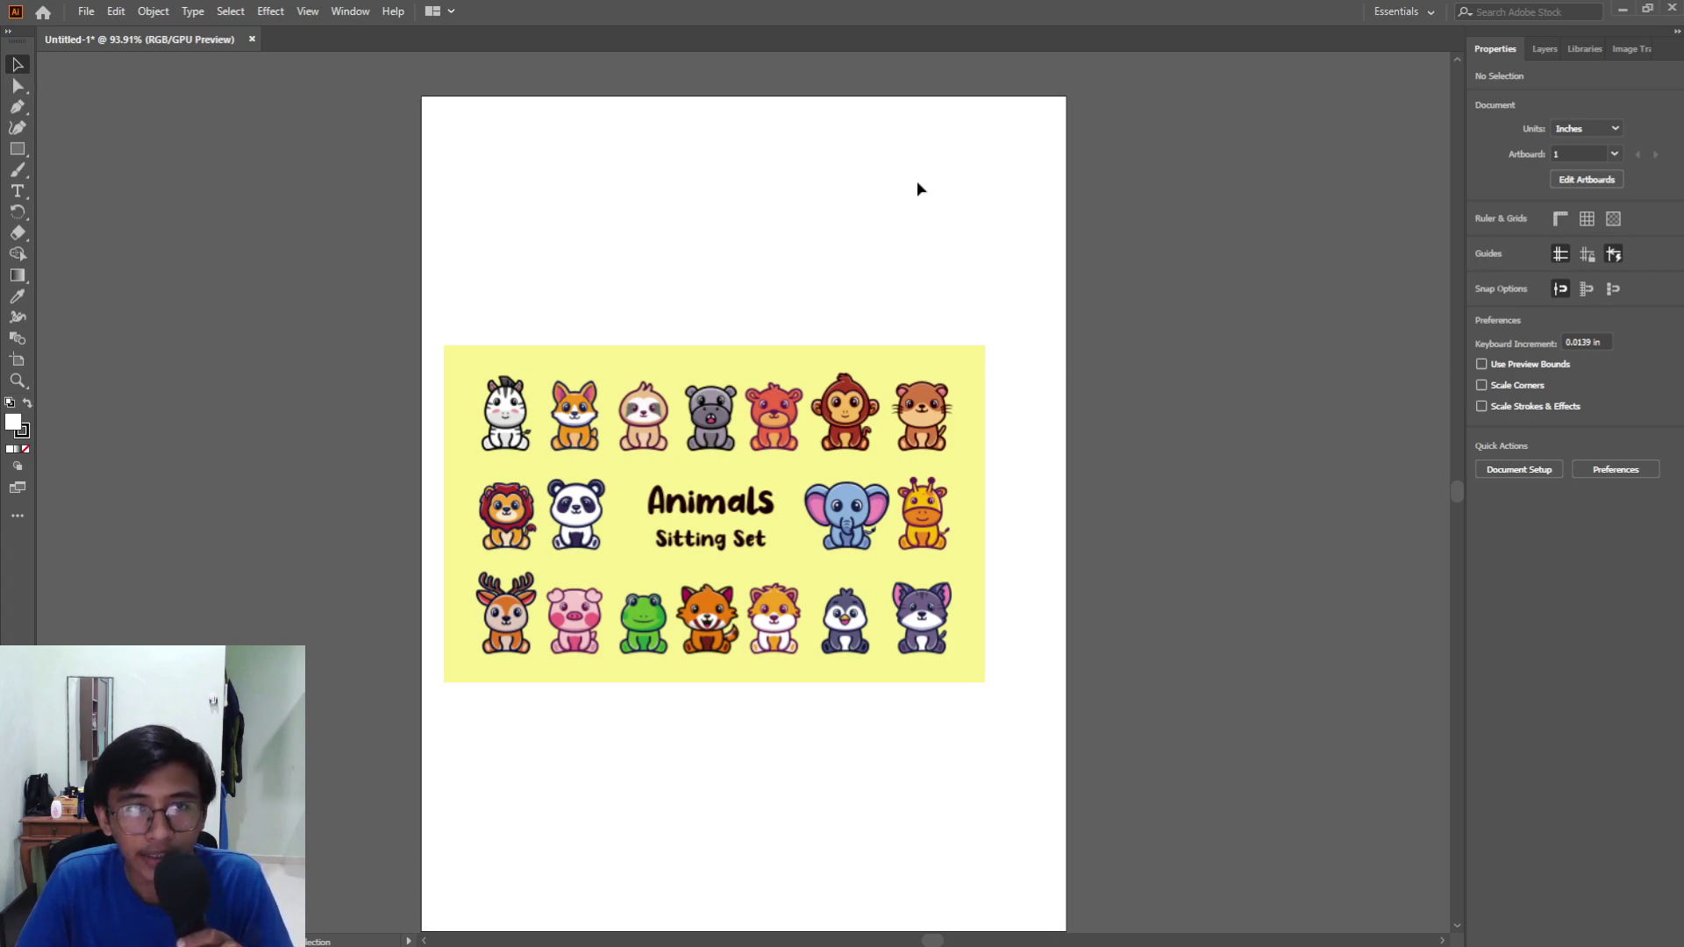
Embed the linked sitting animals image in the document and keep it selected
{"action": "left_click", "coordinate": [654, 442]}
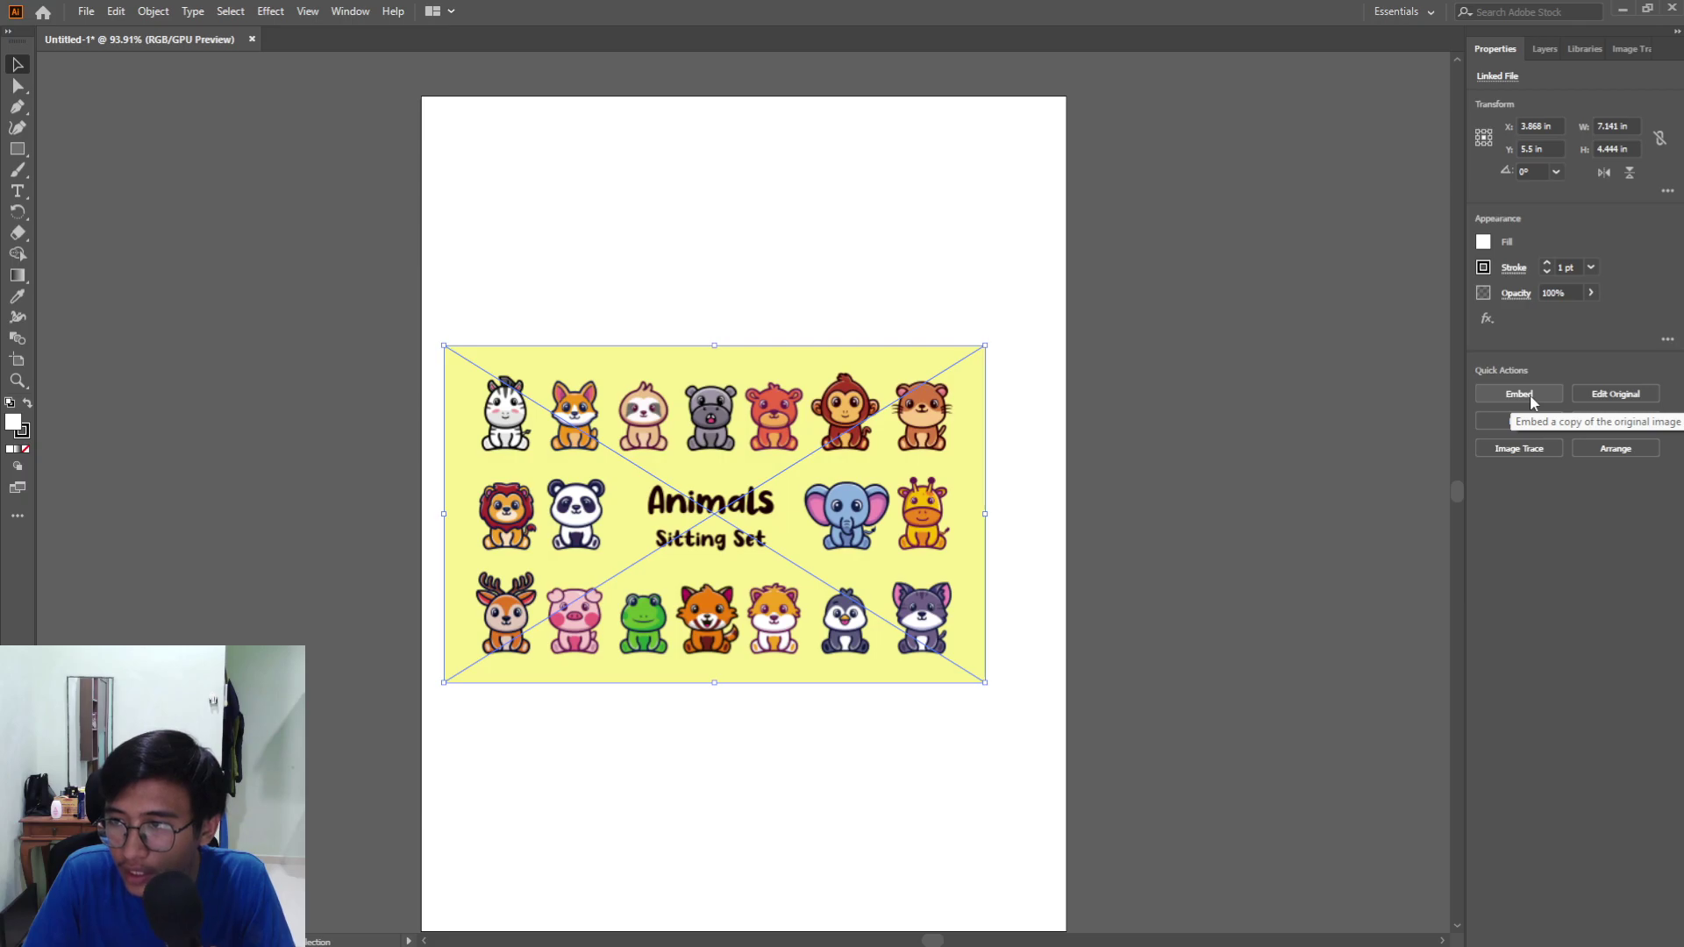
{"action": "left_click", "coordinate": [1098, 488]}
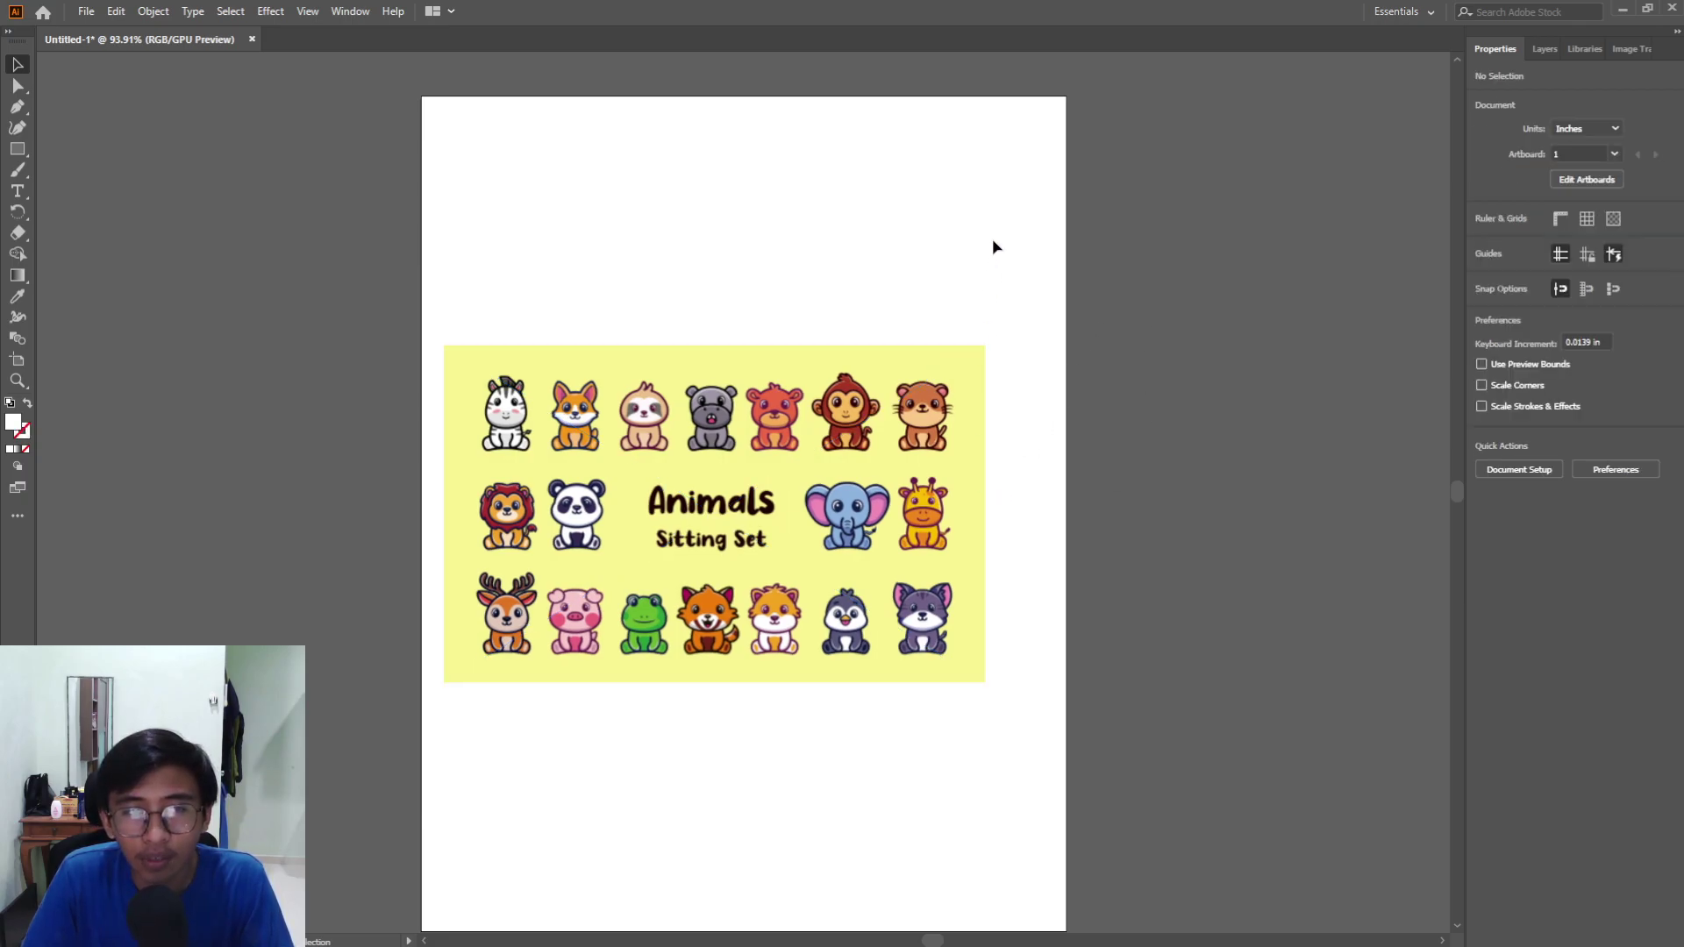
{"action": "left_click", "coordinate": [906, 393]}
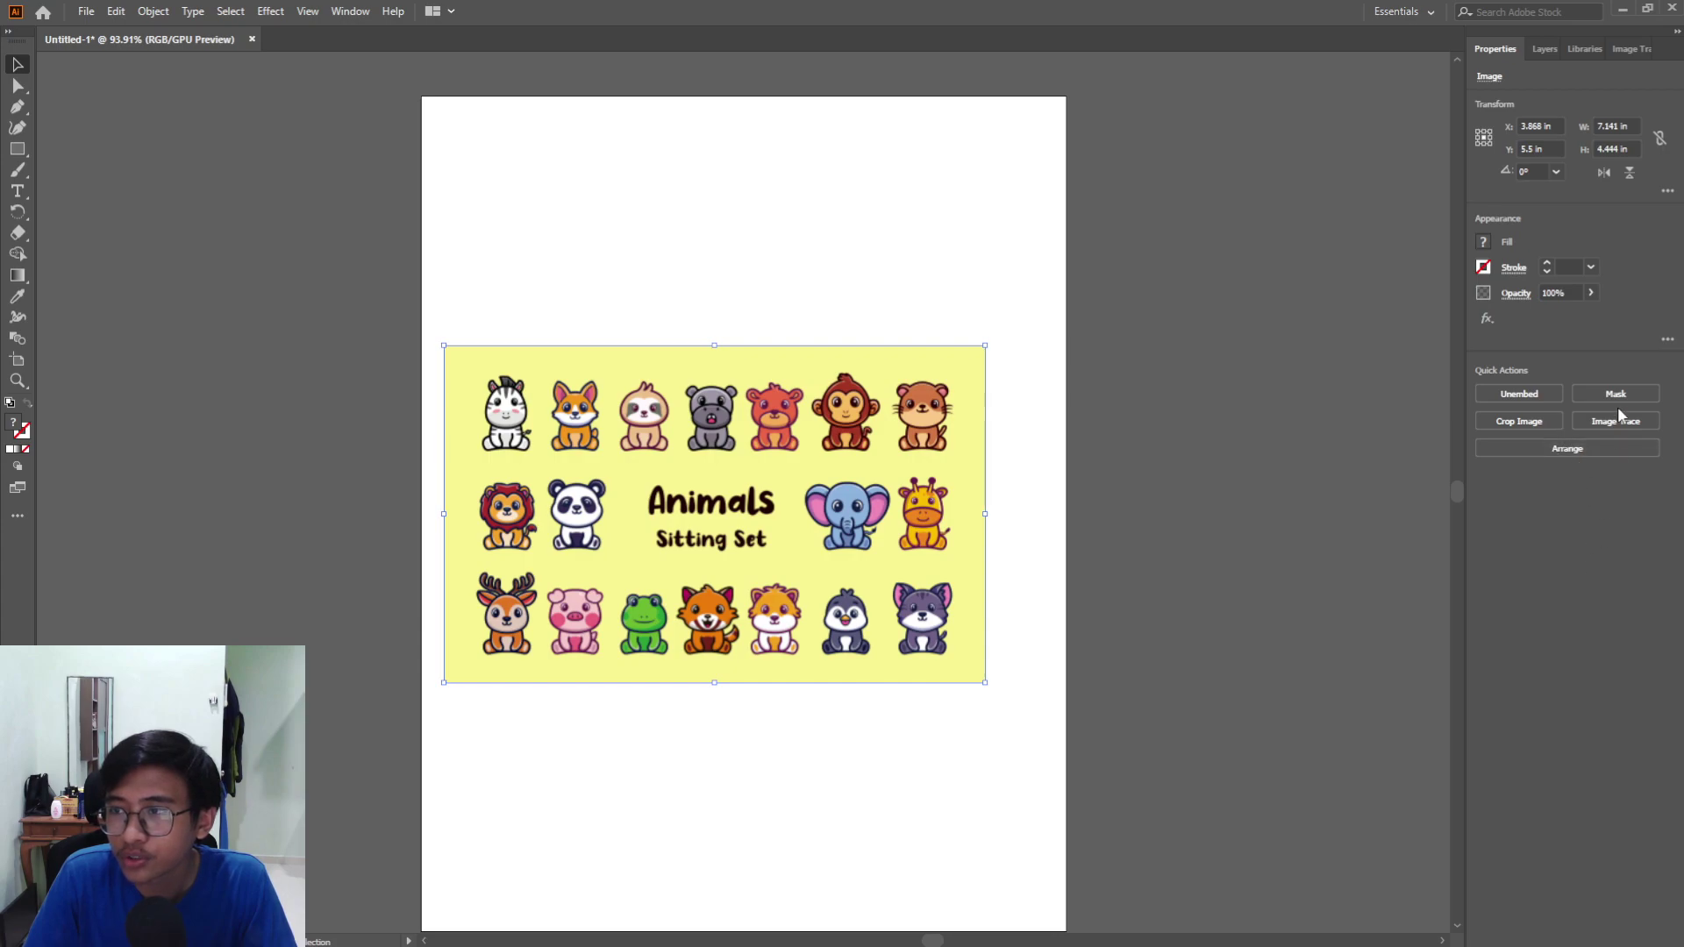
Look at the Image Trace settings for the image and check where the Image Trace panel is enabled
{"action": "left_click", "coordinate": [1554, 49]}
{"action": "left_click", "coordinate": [1581, 44]}
{"action": "left_click", "coordinate": [1618, 45]}
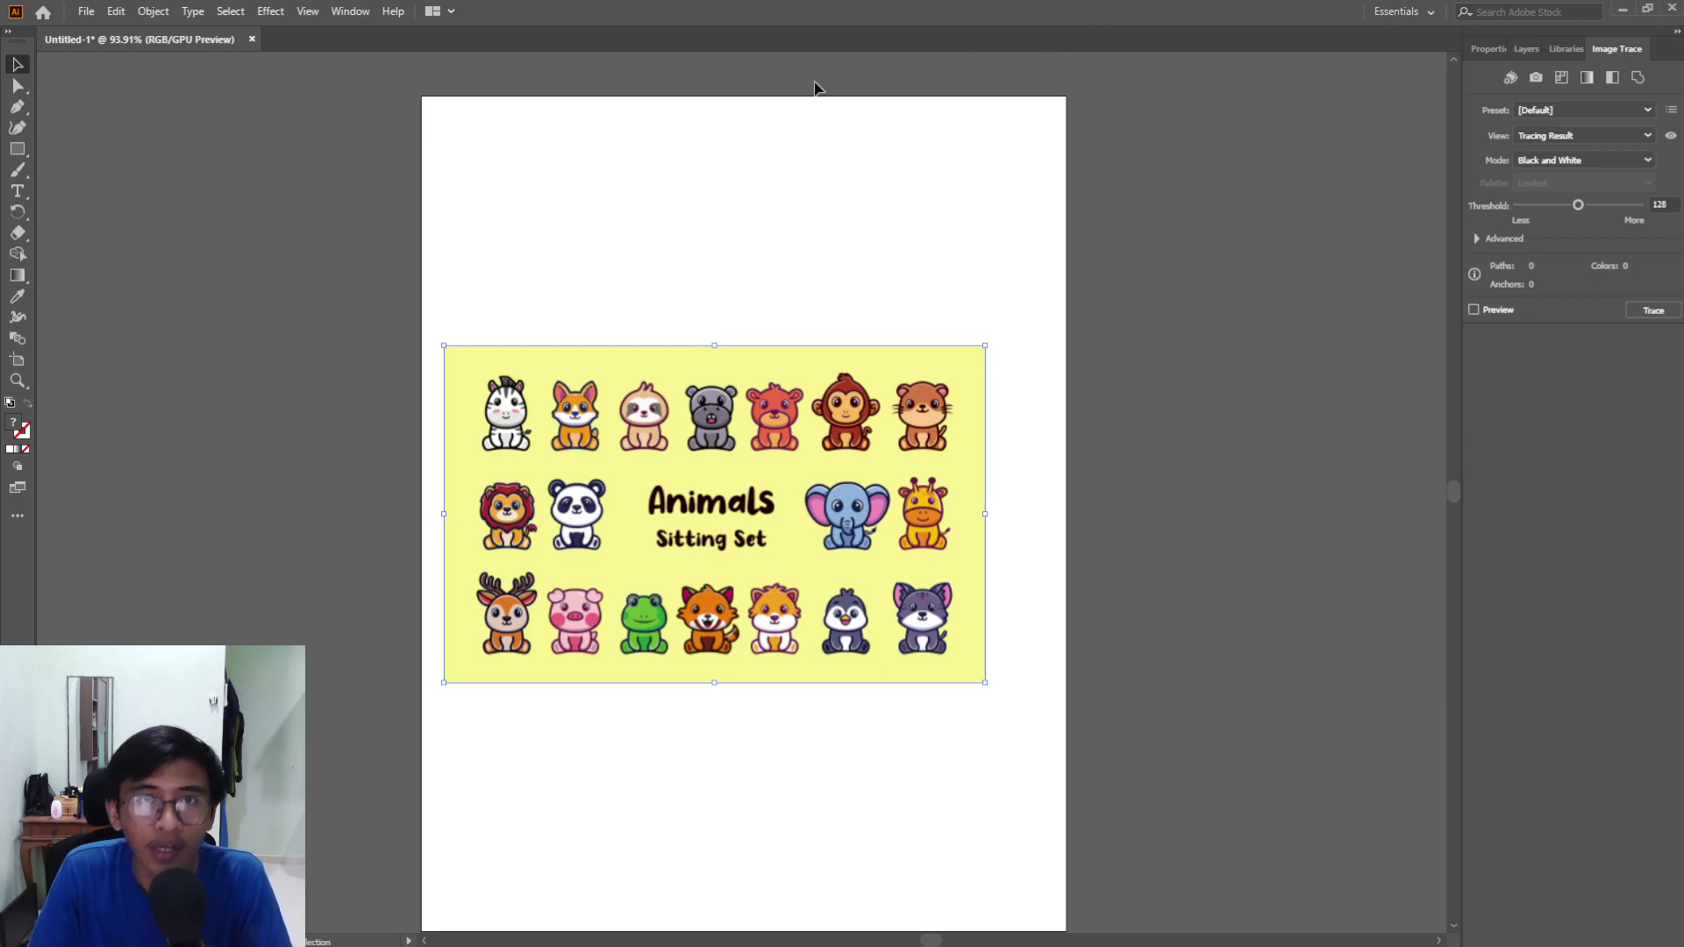
{"action": "left_click", "coordinate": [347, 13]}
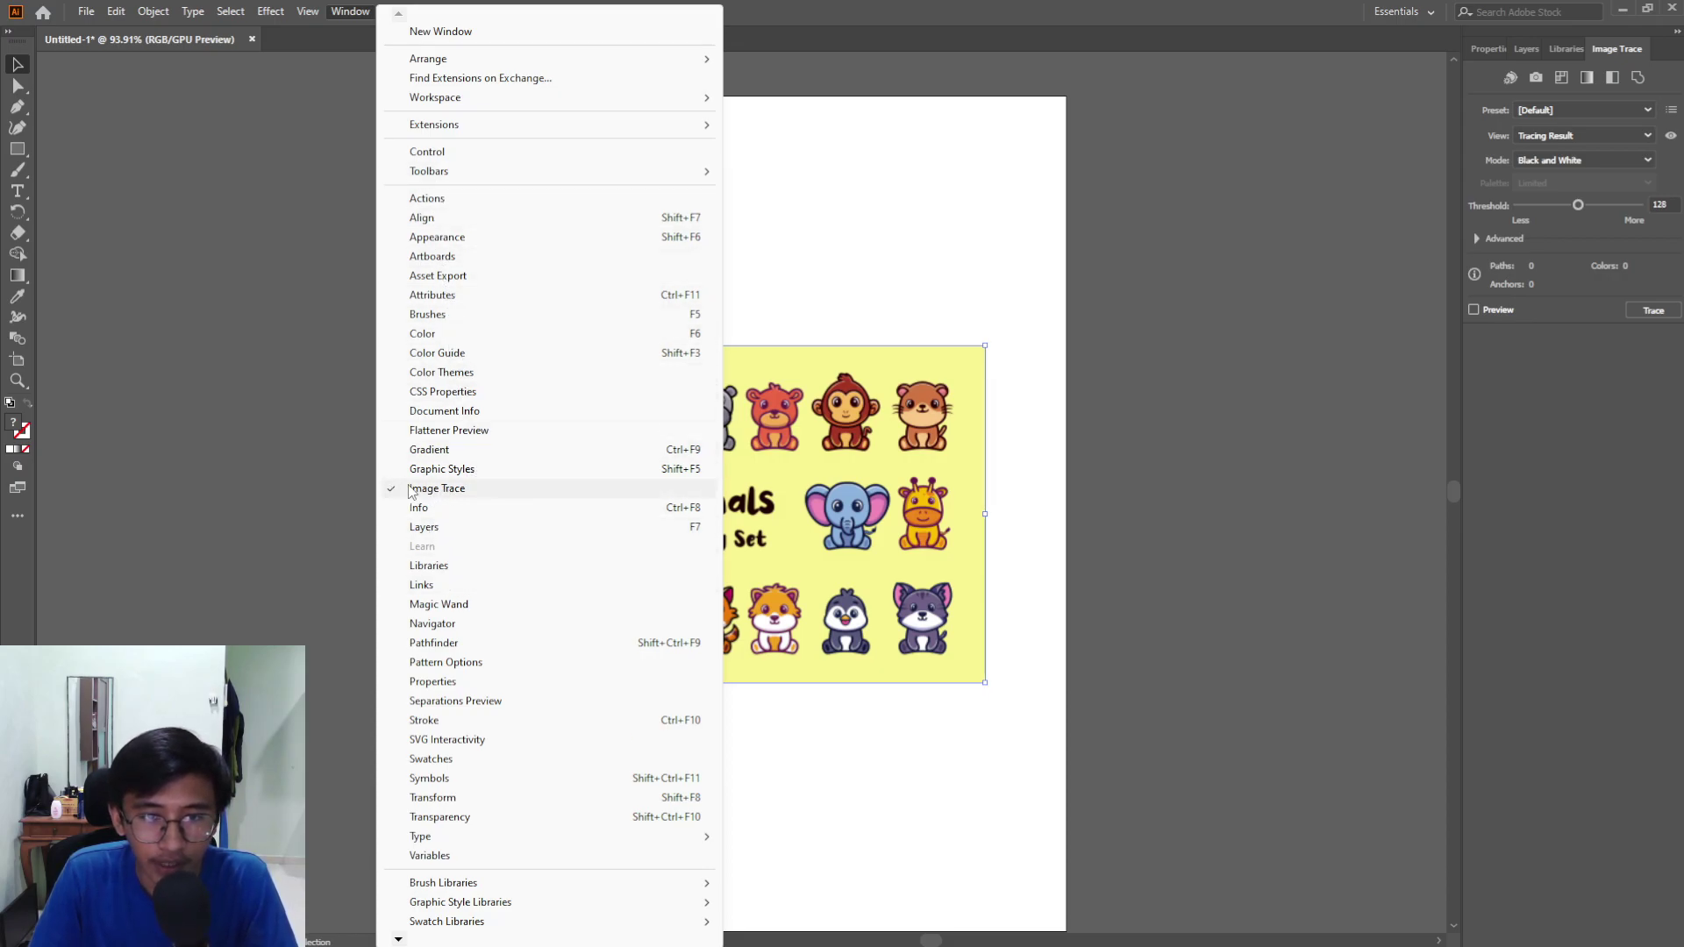
{"action": "left_click", "coordinate": [1229, 307]}
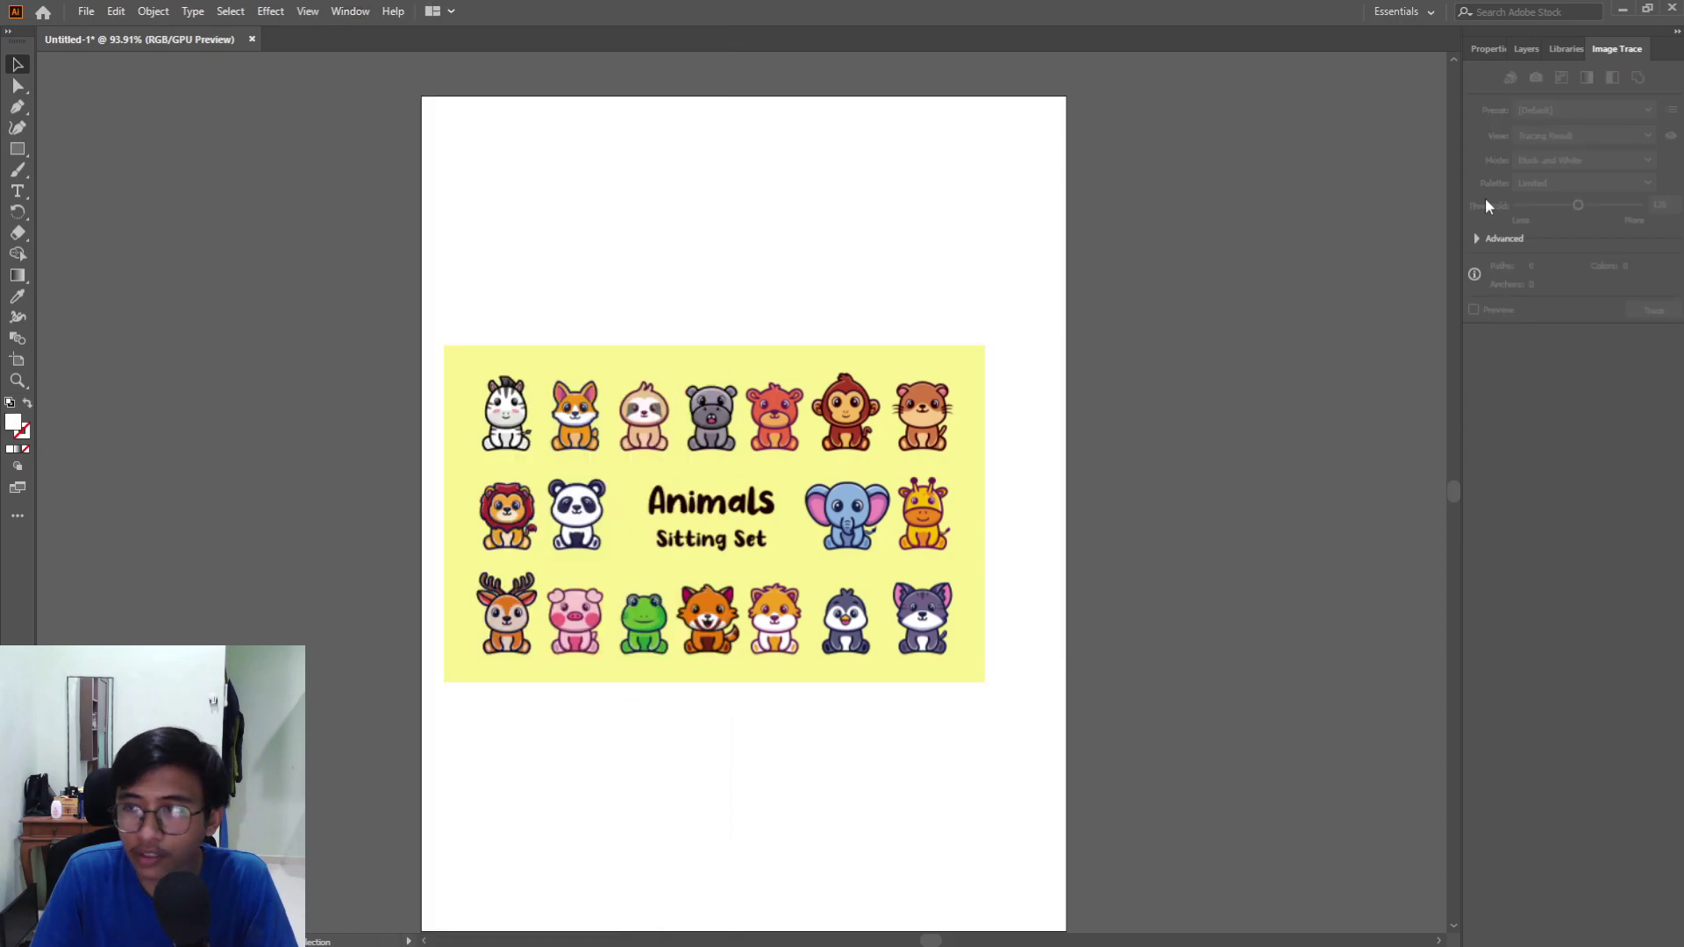
Apply Image Trace to the sitting animals image with the Shades of Gray preset
{"action": "left_click", "coordinate": [1502, 49]}
{"action": "left_click", "coordinate": [740, 533]}
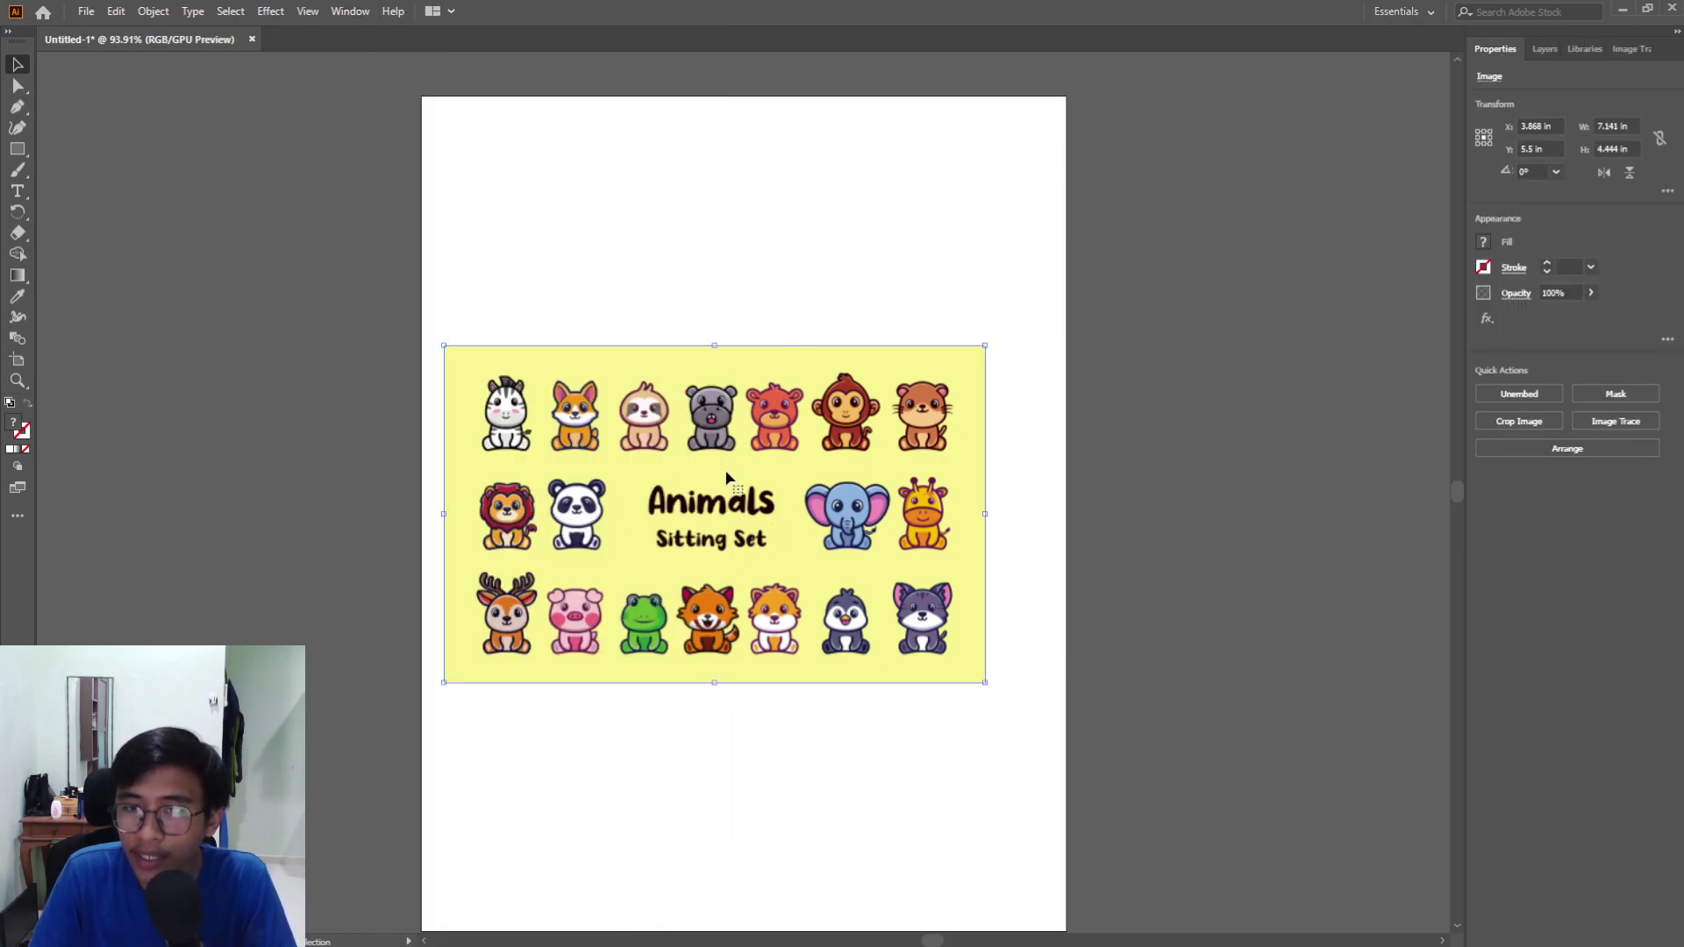
{"action": "left_click", "coordinate": [1606, 426]}
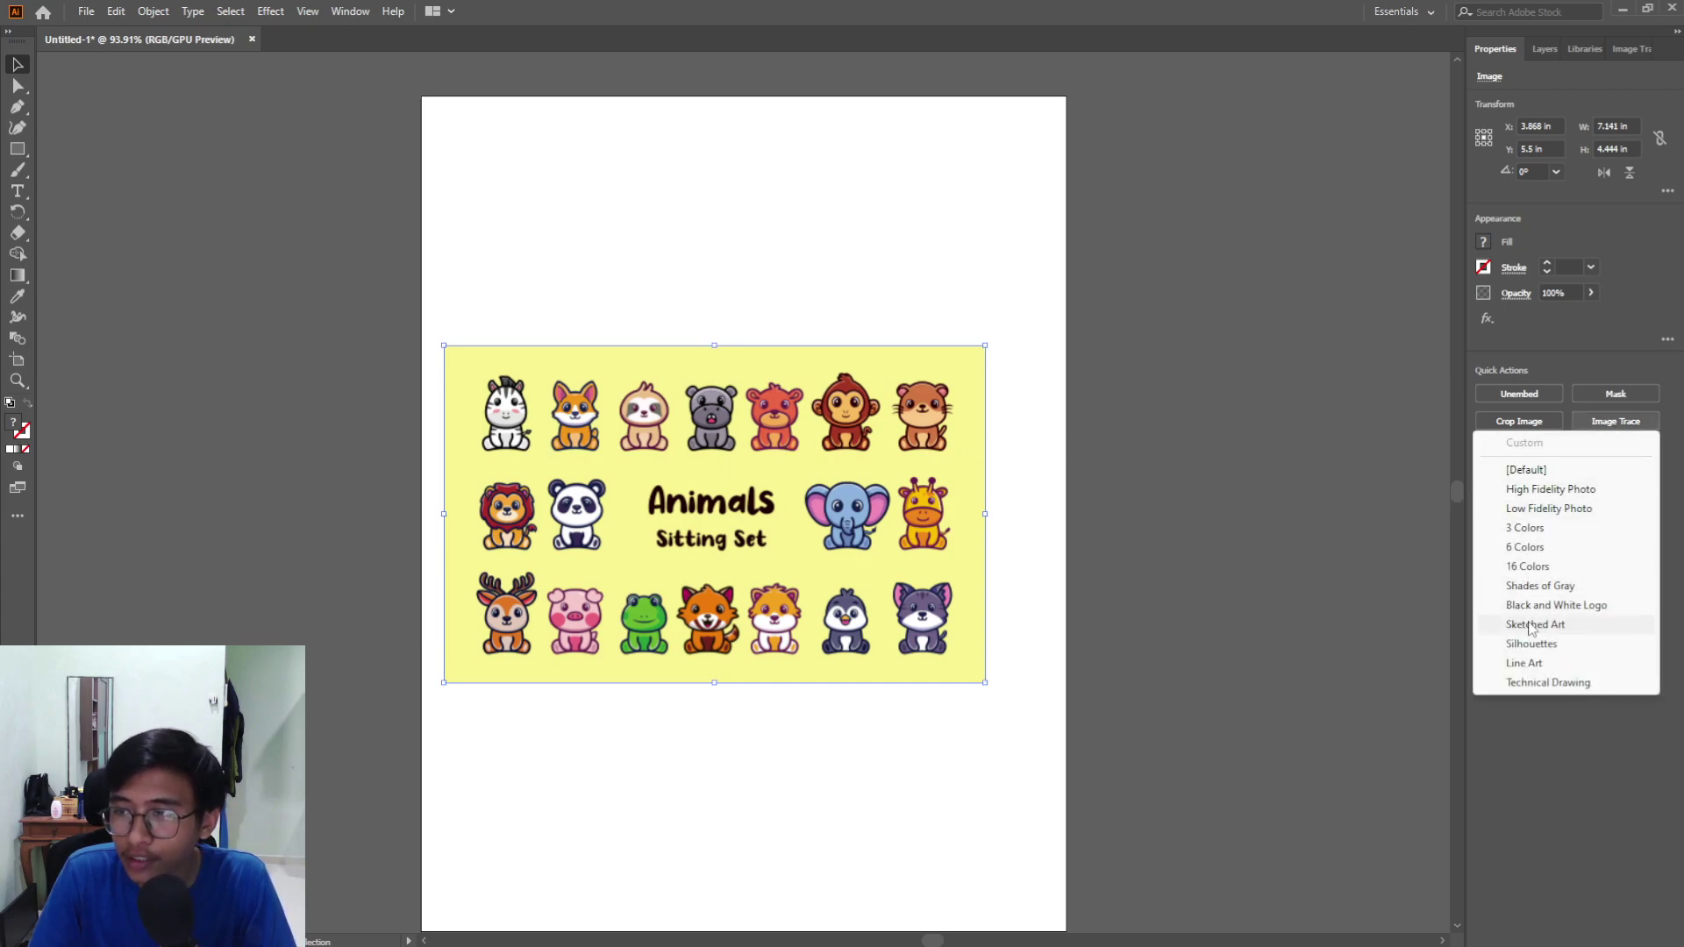
{"action": "left_click", "coordinate": [1528, 588]}
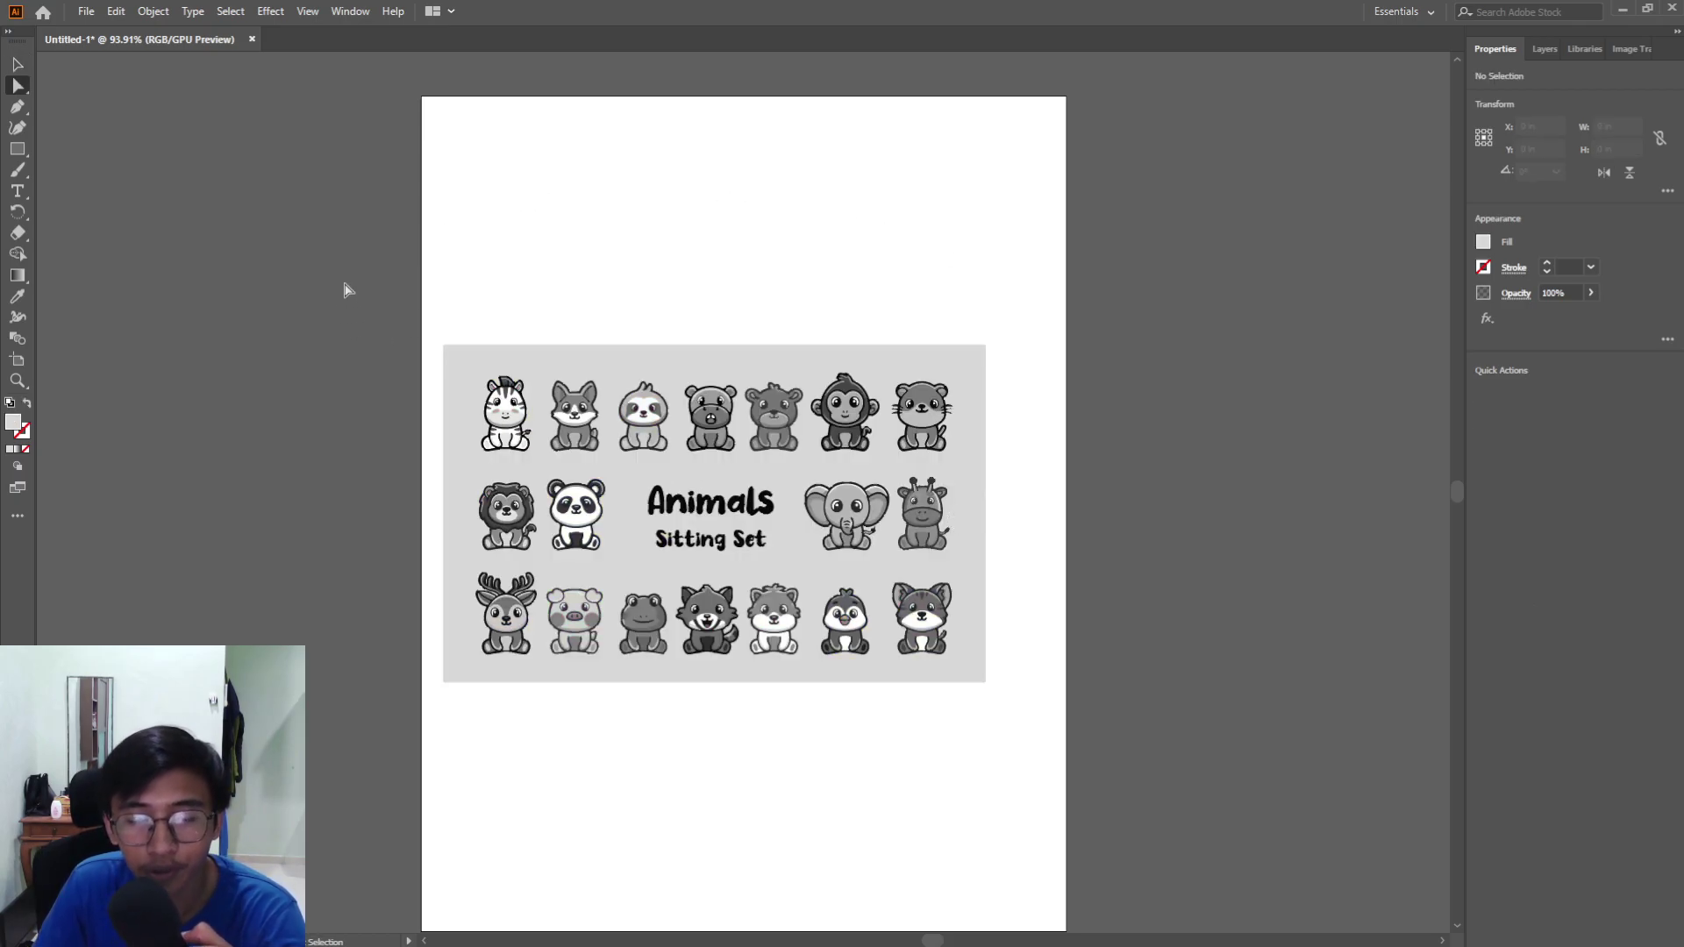
Expand the traced sitting animals image into vector paths and ungroup them
{"action": "left_click", "coordinate": [480, 366]}
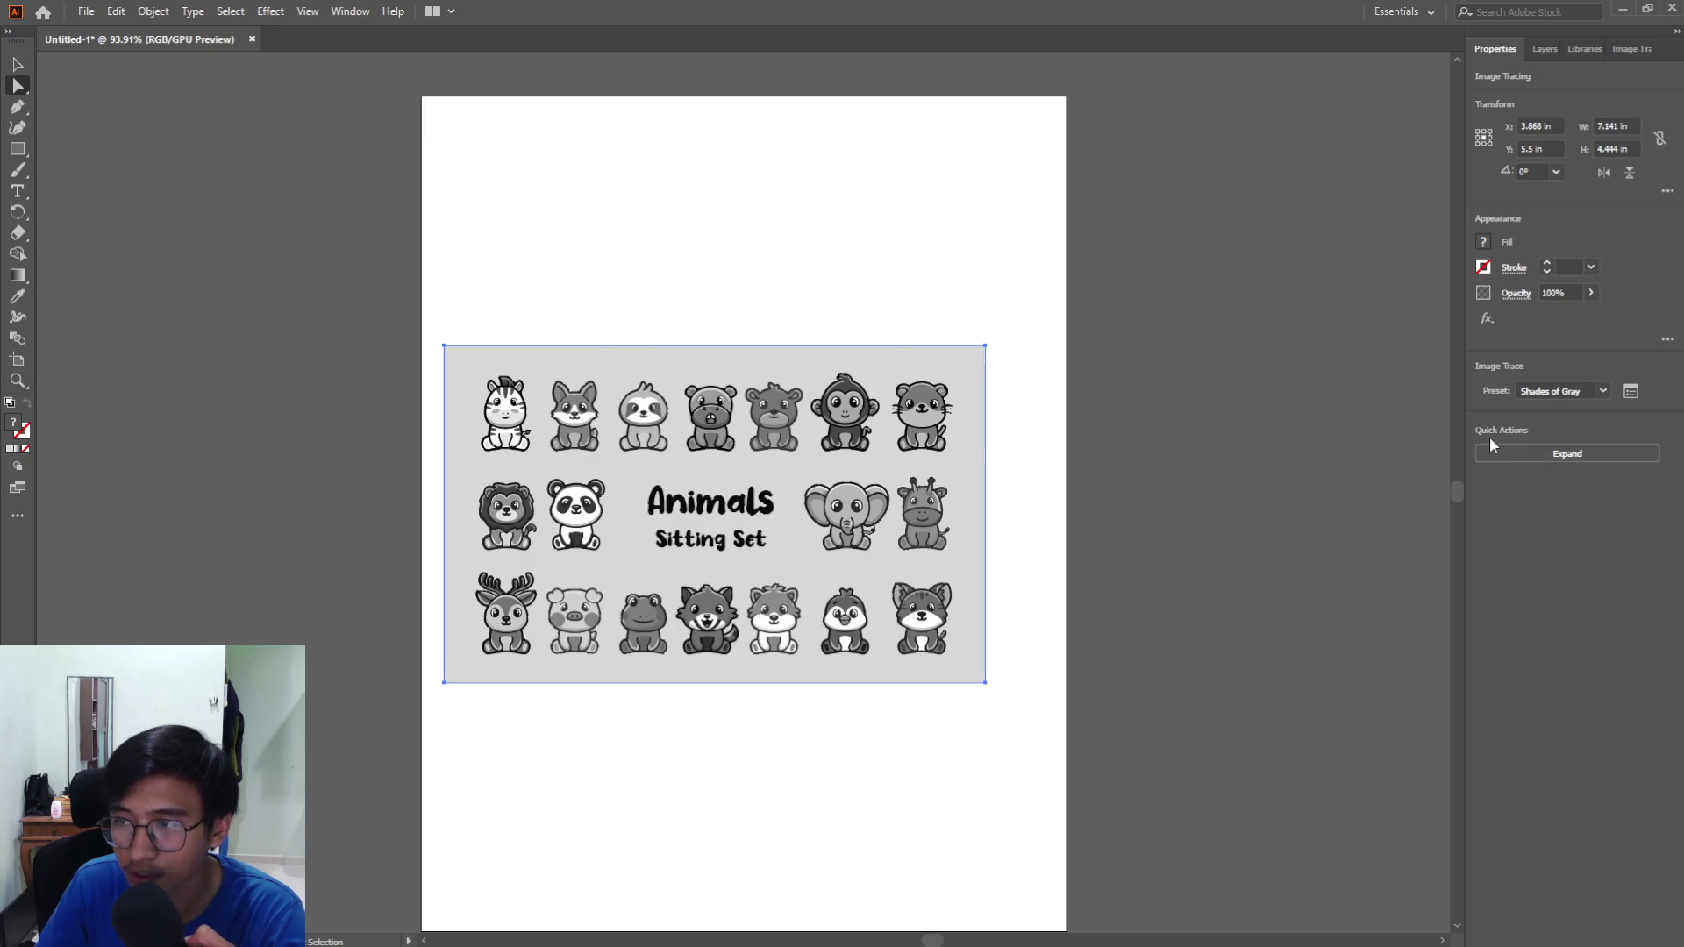
{"action": "left_click", "coordinate": [1528, 451]}
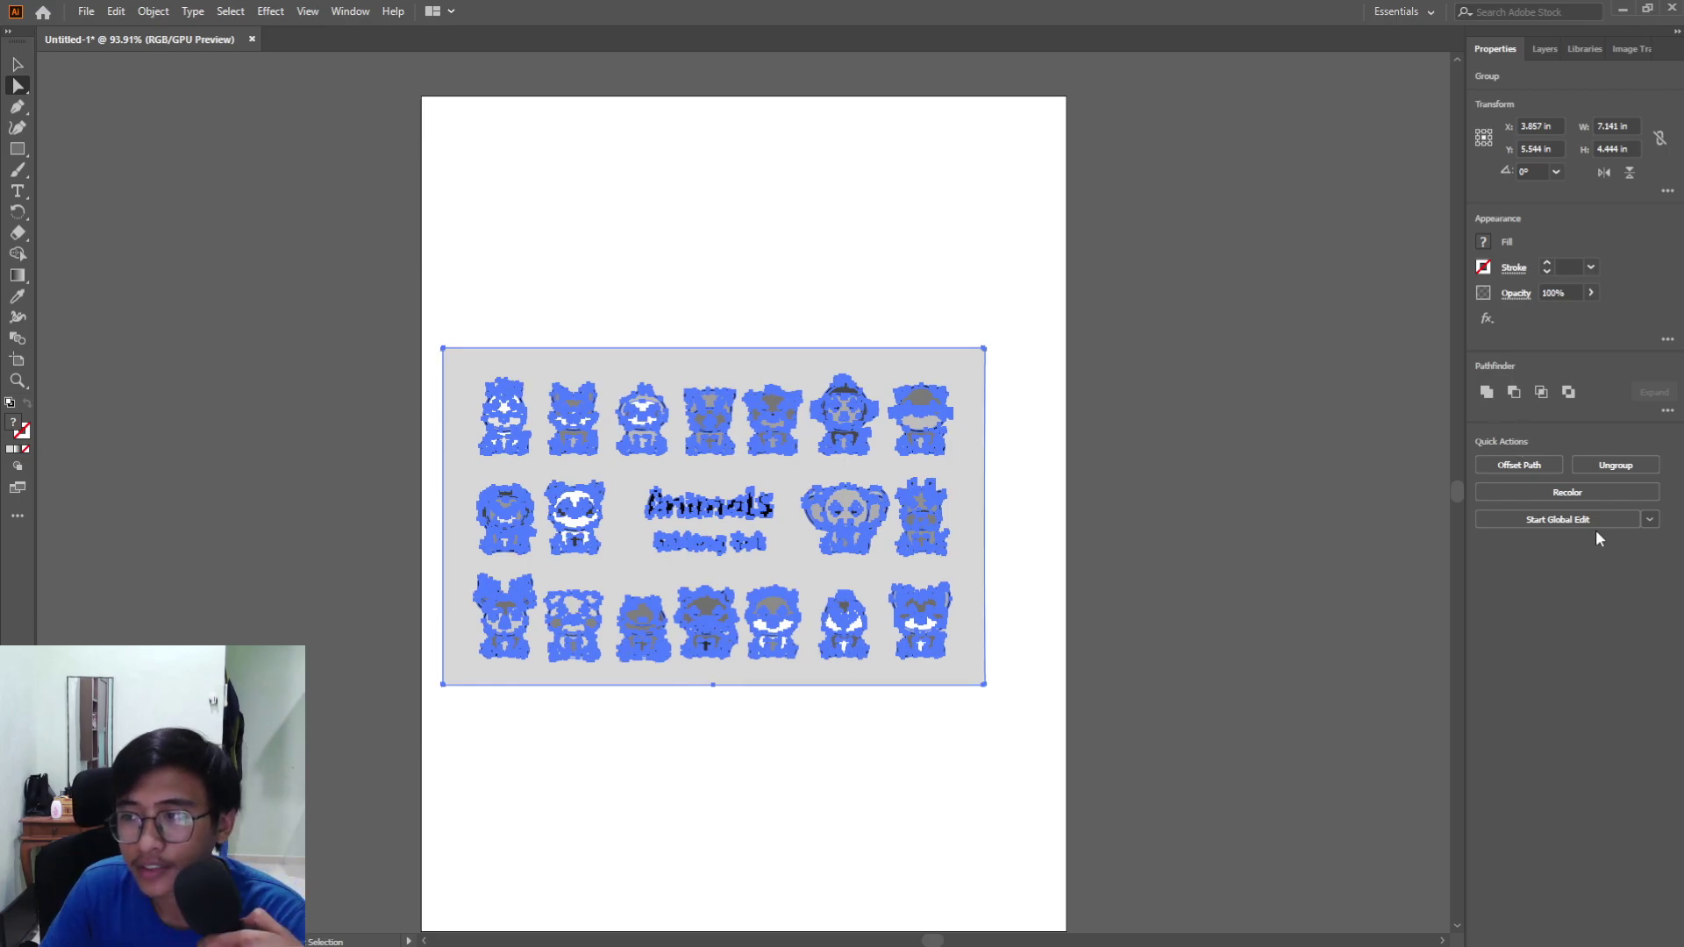
{"action": "left_click", "coordinate": [1619, 468]}
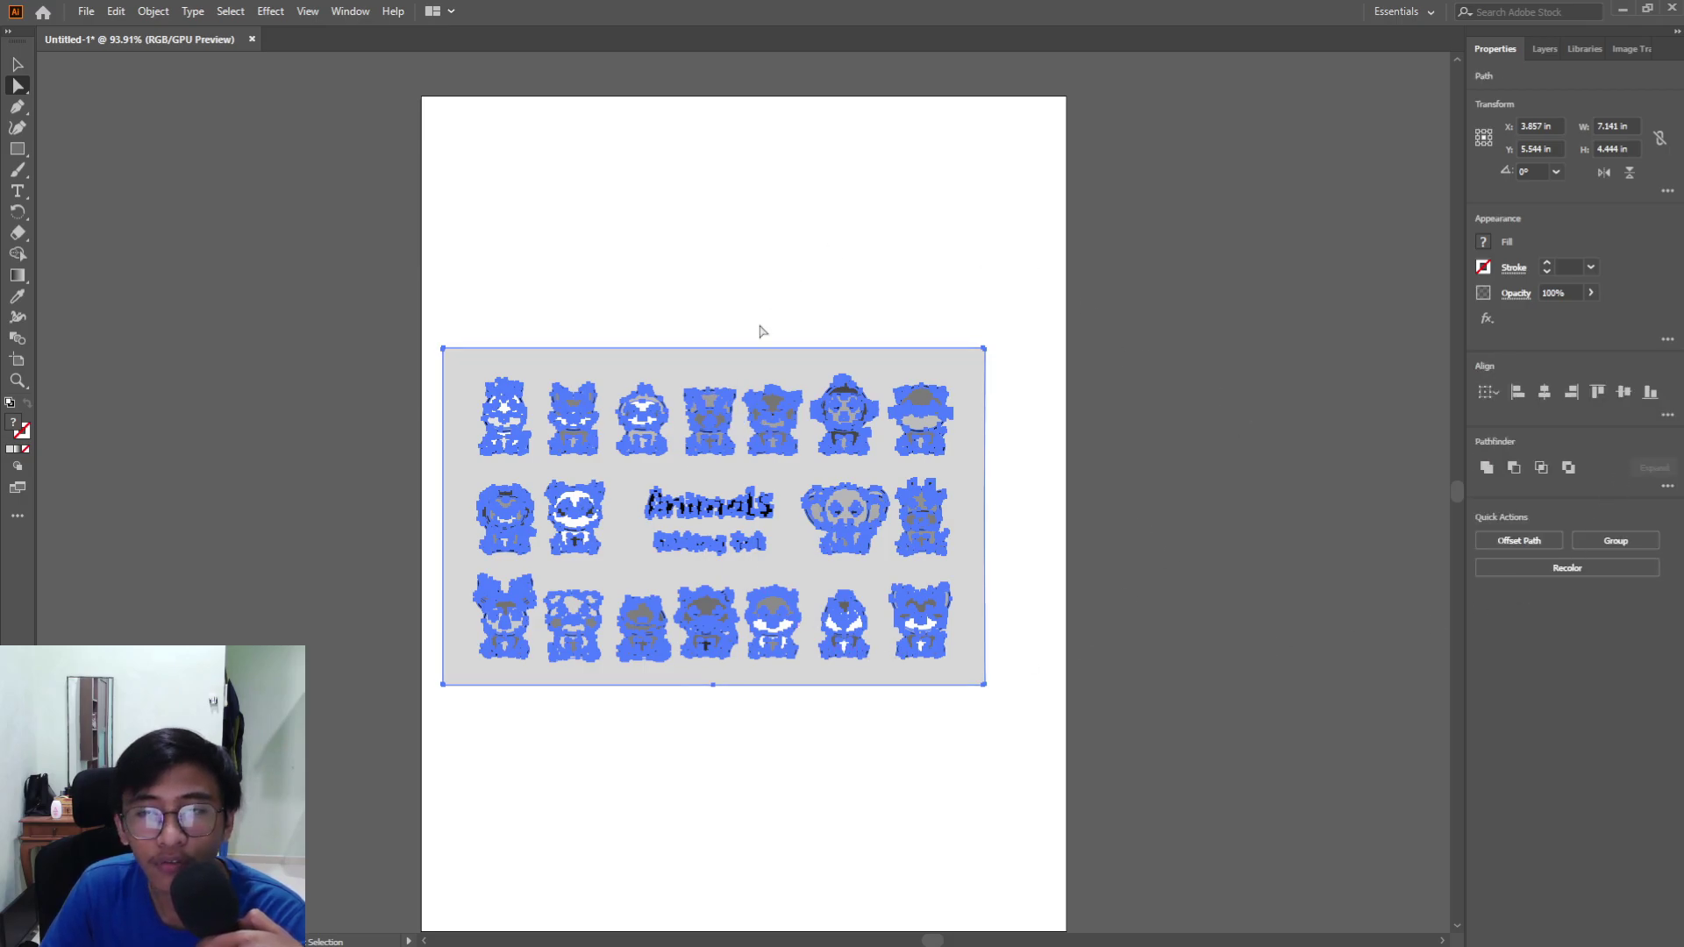
{"action": "left_click", "coordinate": [1399, 338]}
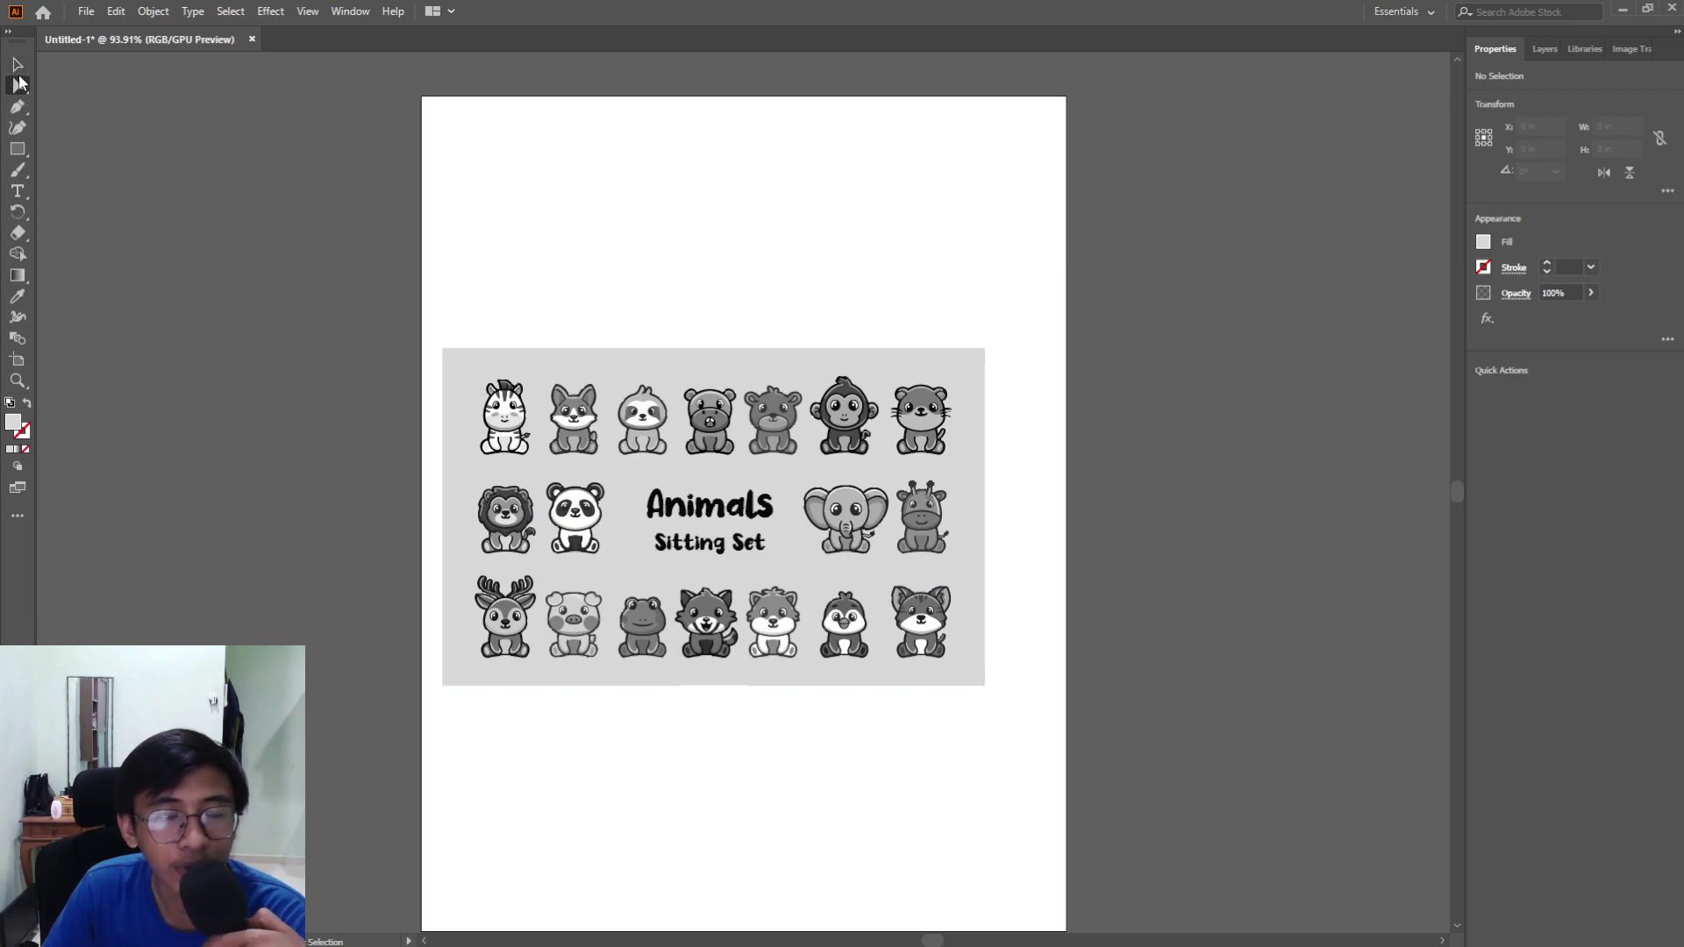
Remove the gray background behind the animals and move the whole zebra up to the empty upper-left area of the artboard
{"action": "left_click", "coordinate": [16, 68]}
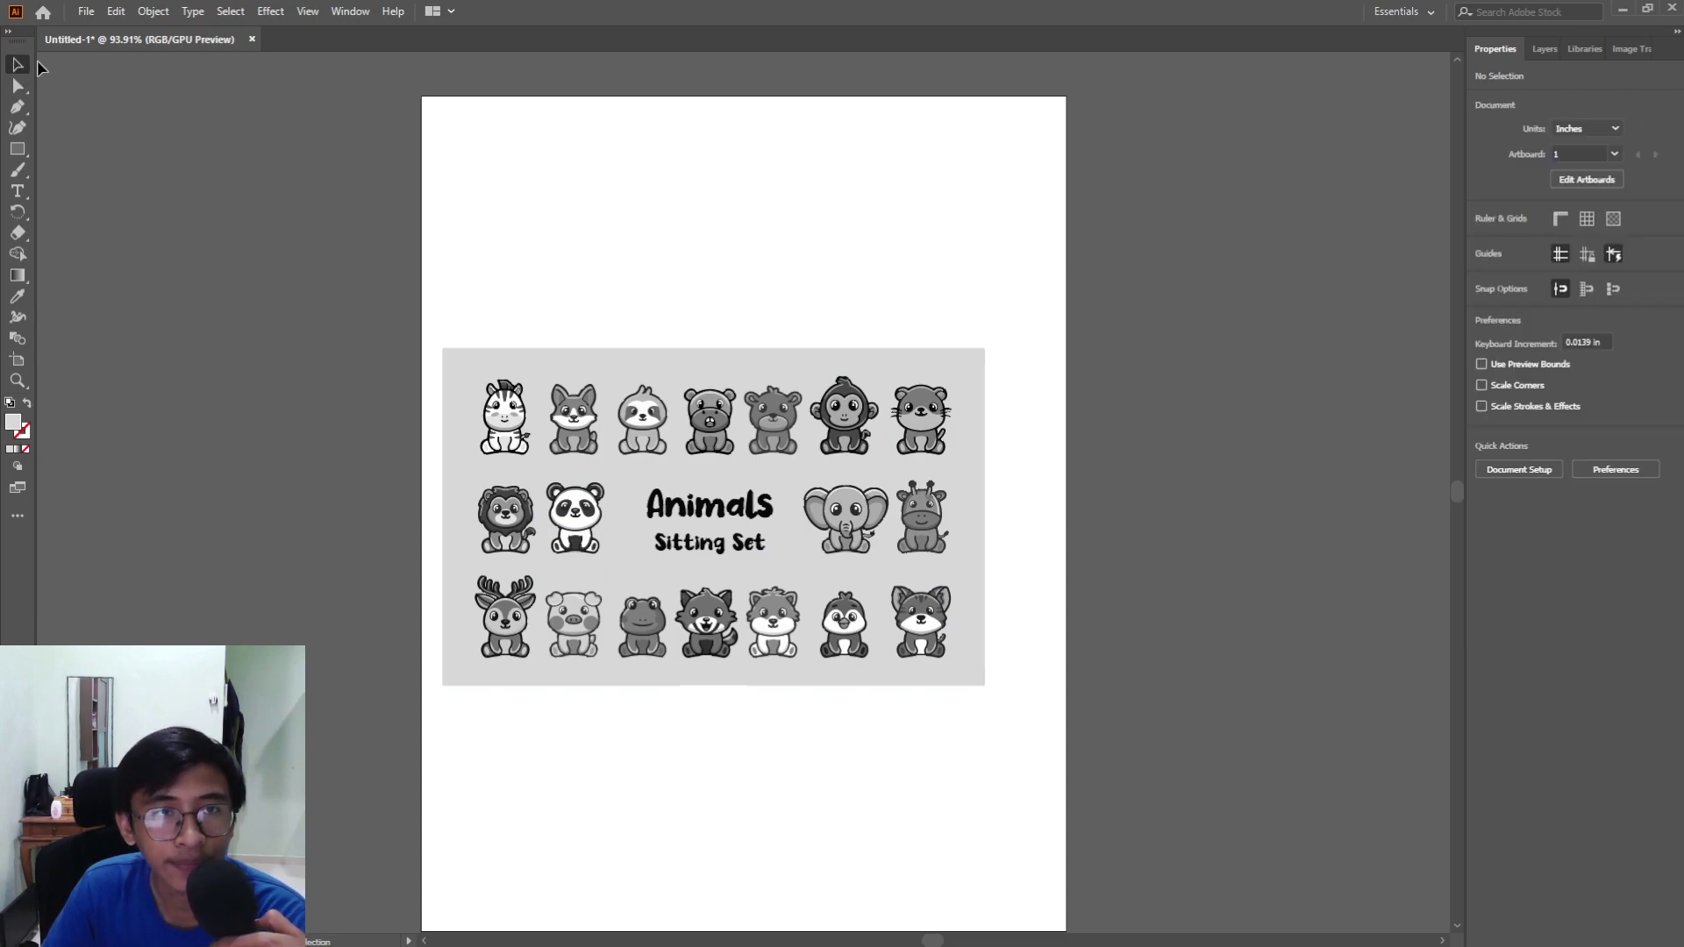
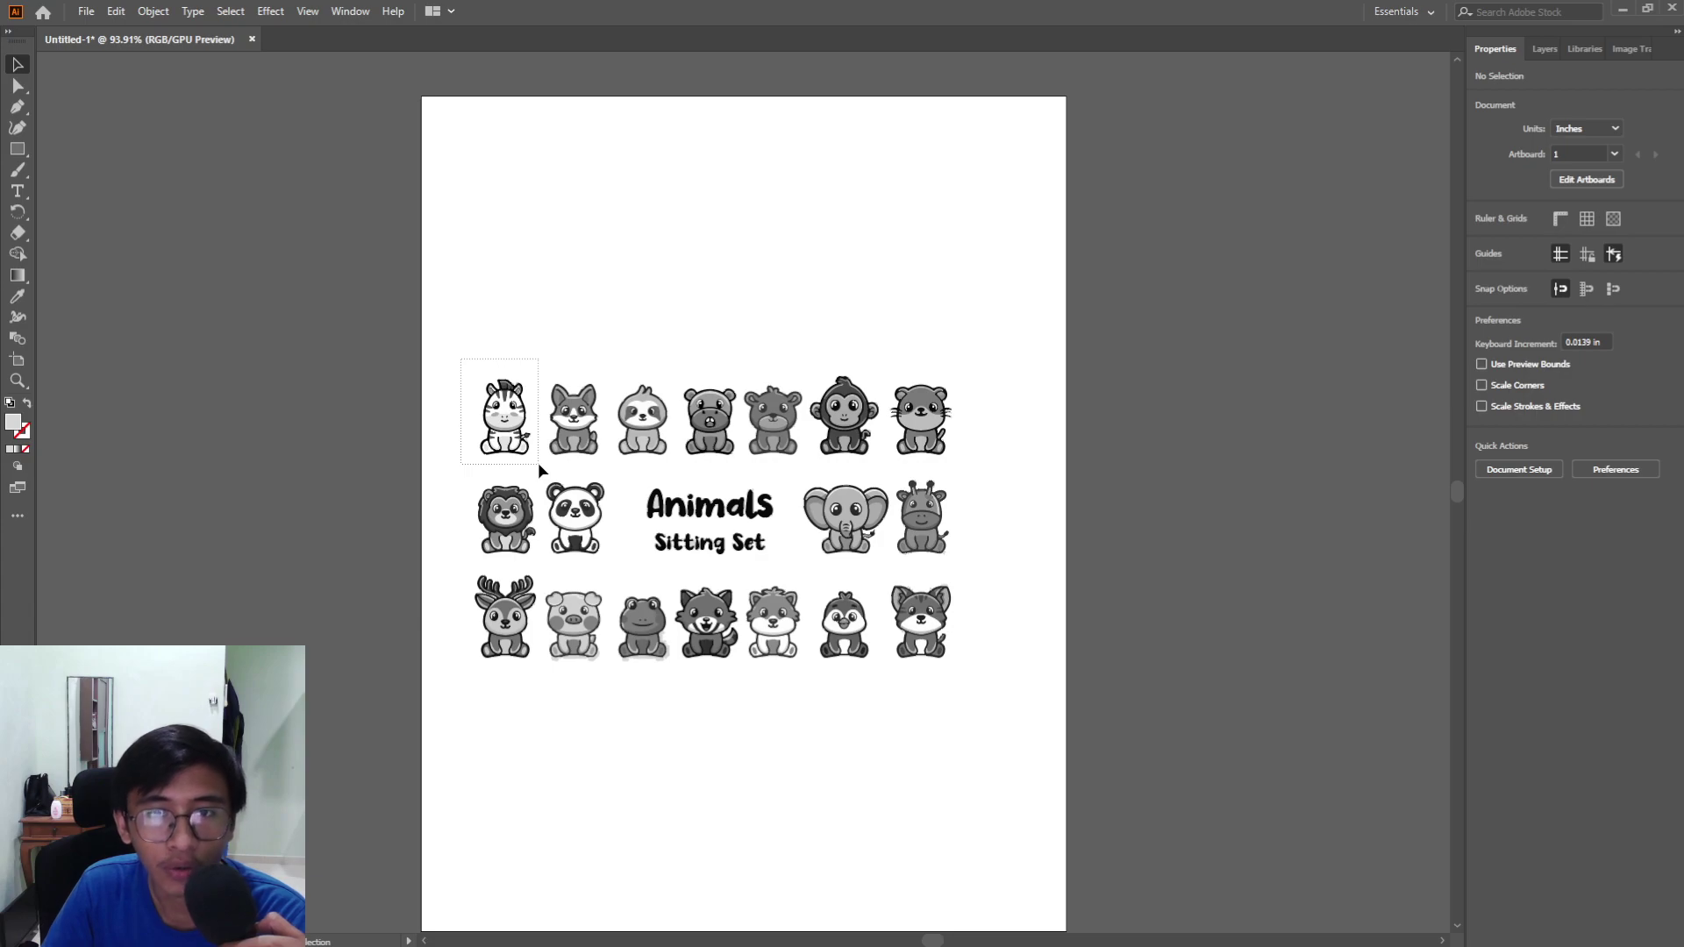
{"action": "left_click", "coordinate": [539, 465]}
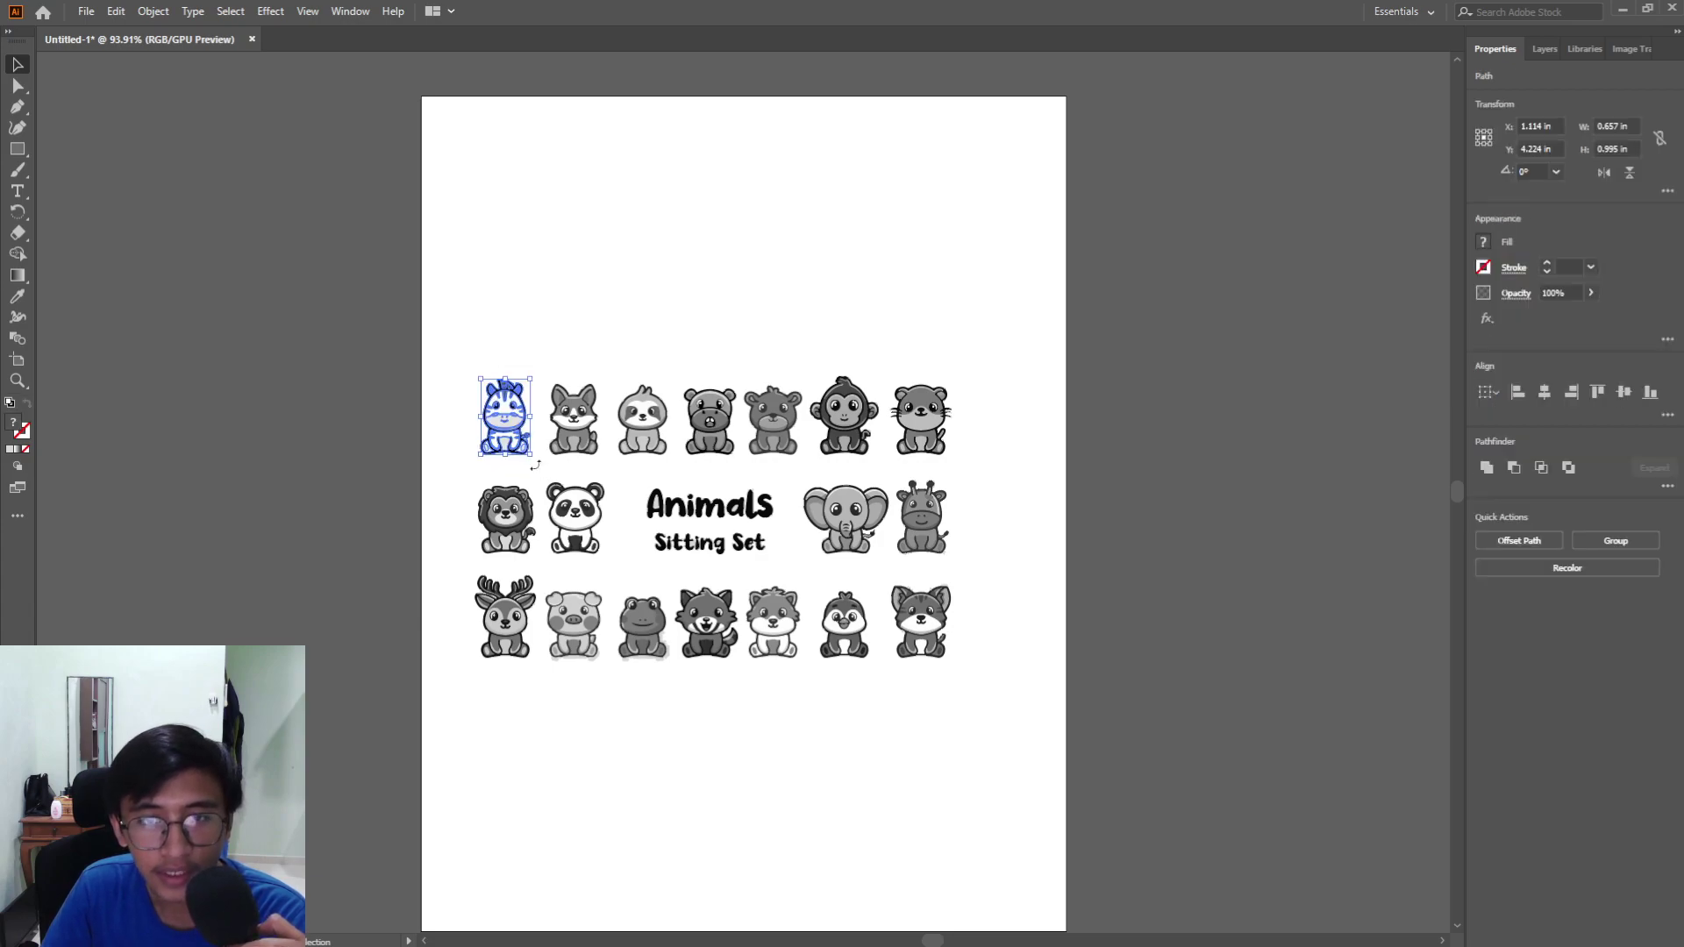
{"action": "left_click", "coordinate": [19, 87]}
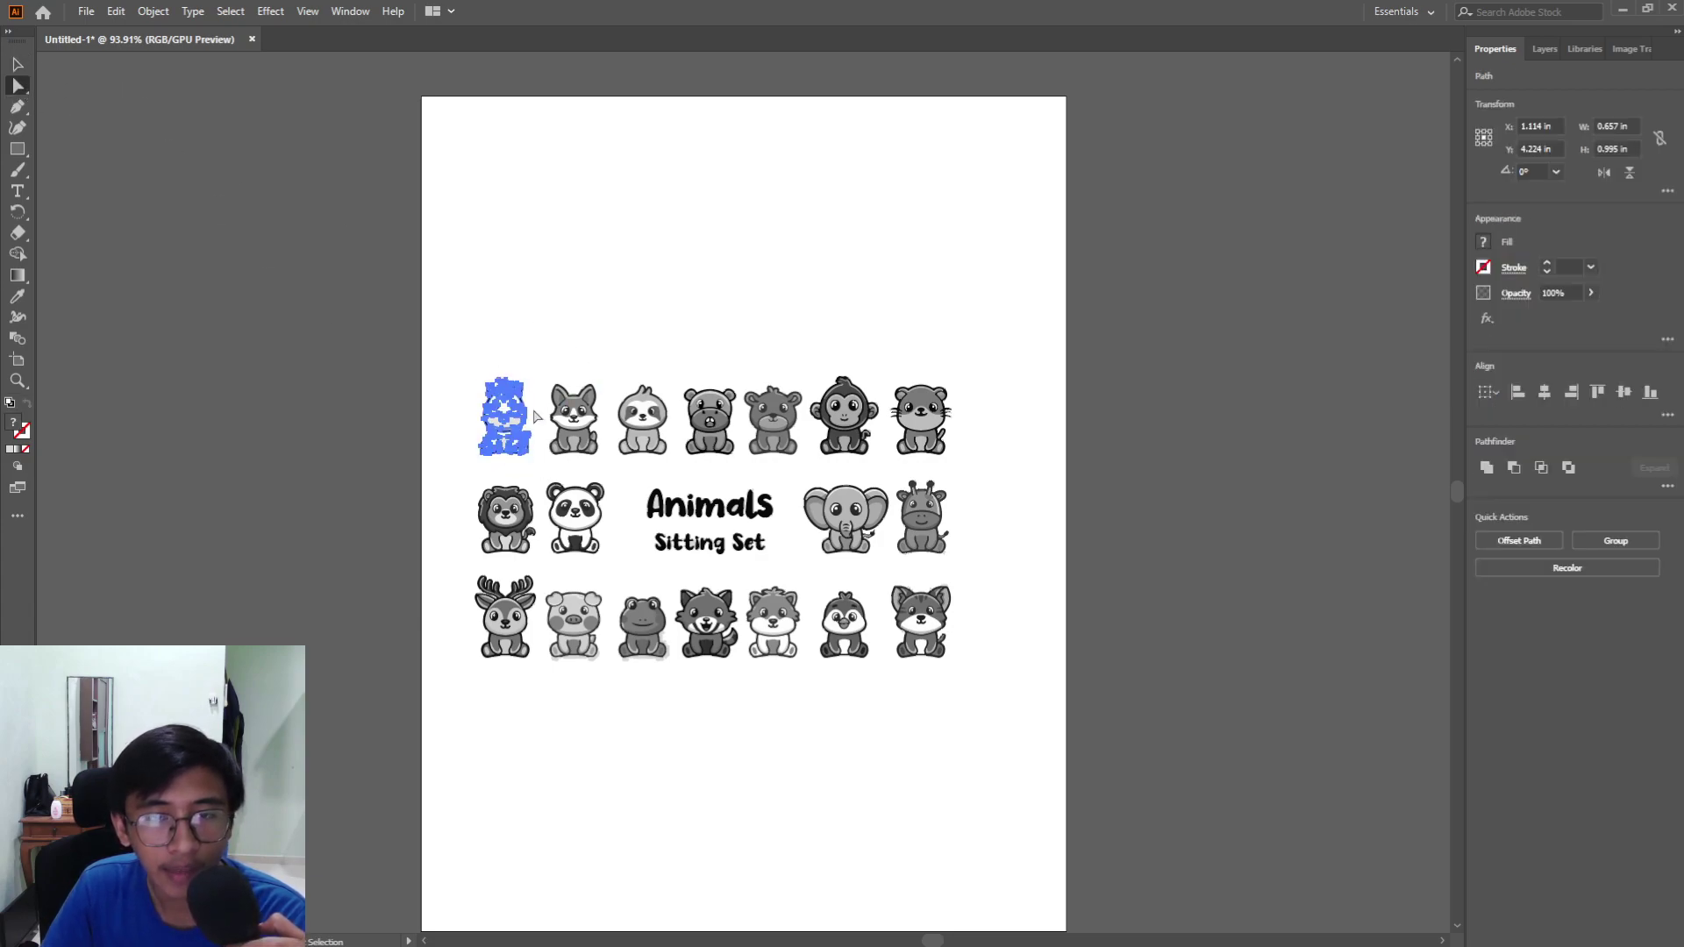
{"action": "left_click_drag", "start_coordinate": [511, 419], "coordinate": [522, 210]}
{"action": "left_click", "coordinate": [303, 300]}
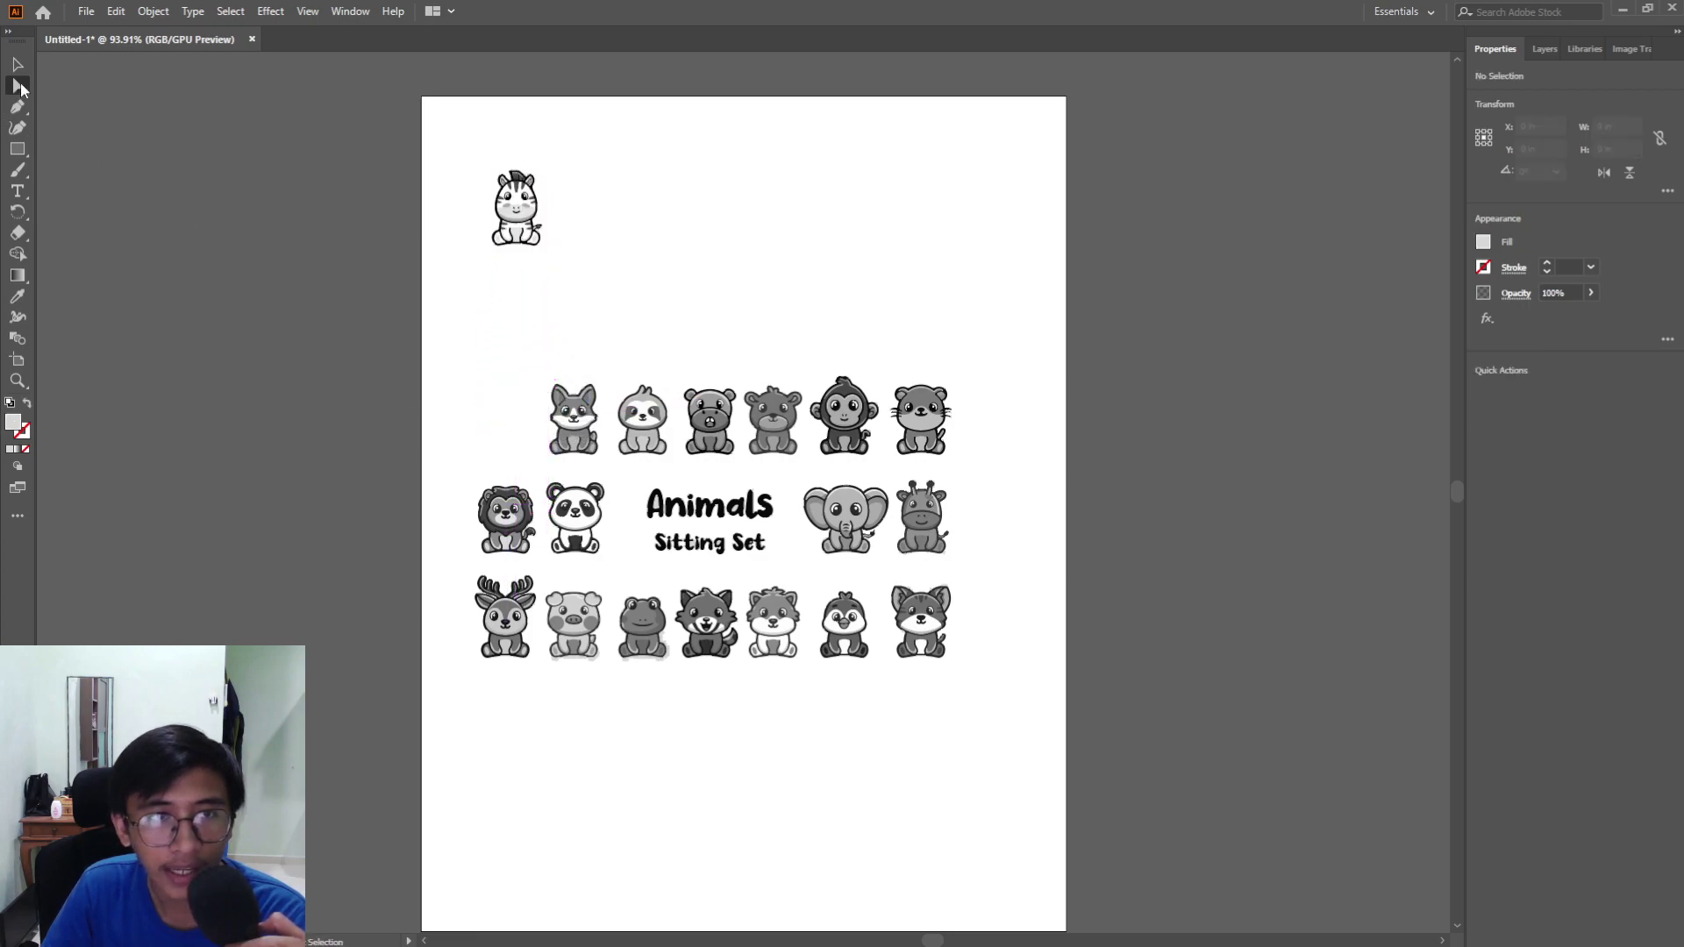
Delete the remaining animals and the Animals Sitting Set title, keeping only the zebra on the artboard
{"action": "left_click", "coordinate": [18, 64]}
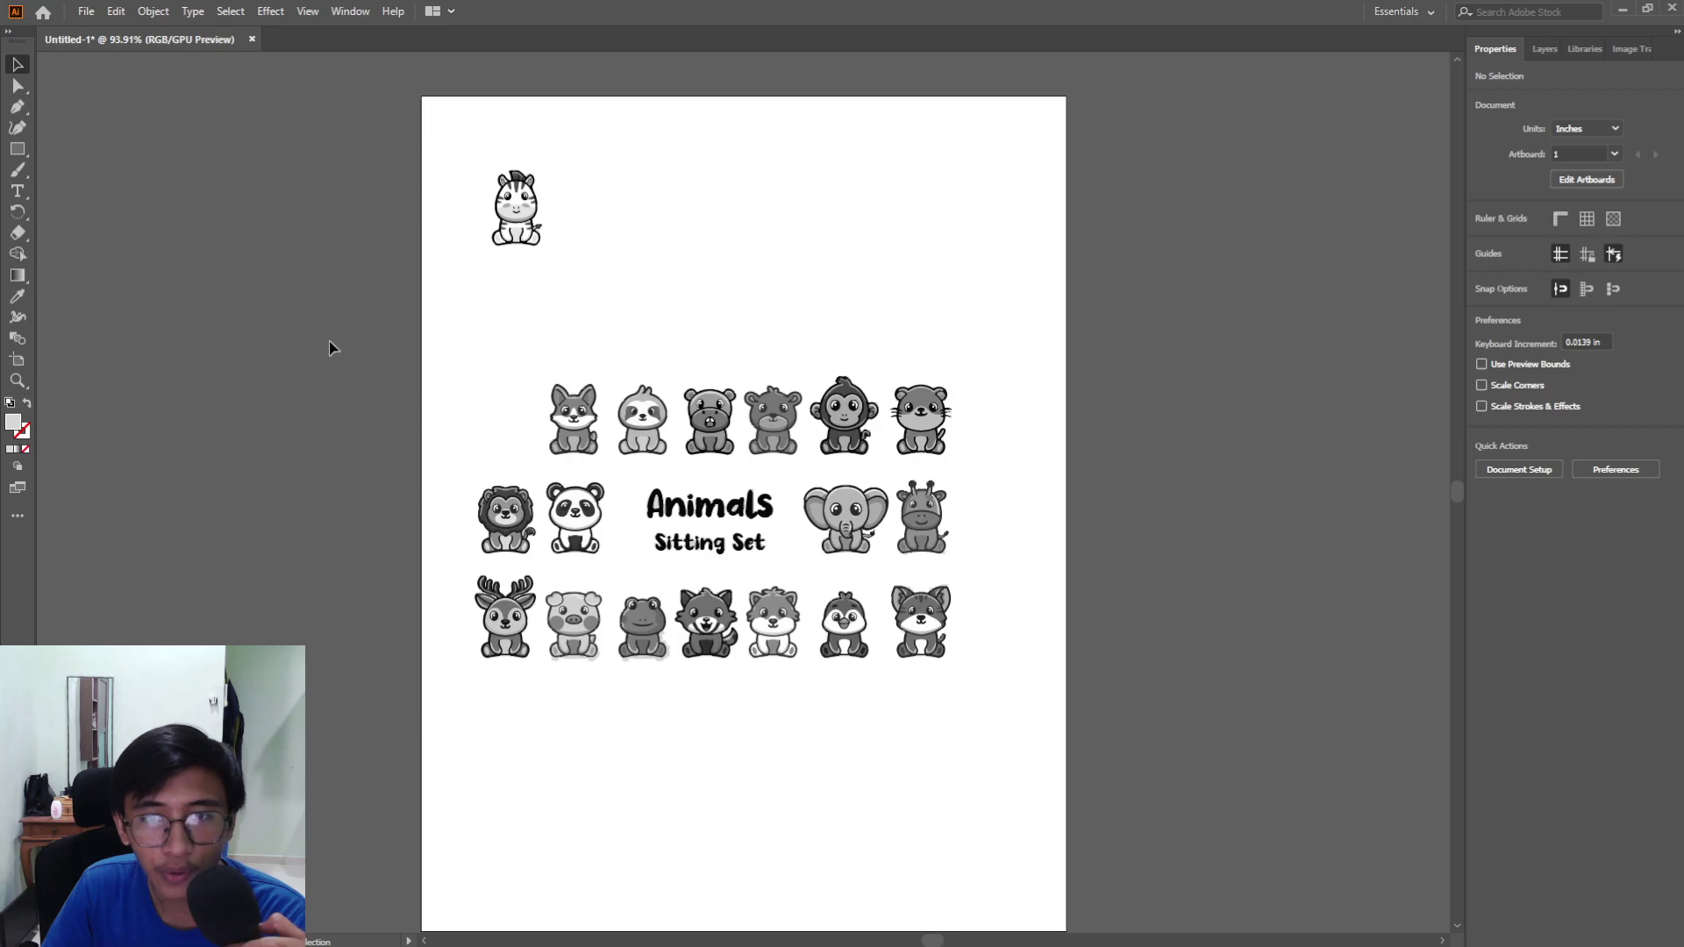
{"action": "left_click_drag", "start_coordinate": [368, 380], "coordinate": [1039, 741]}
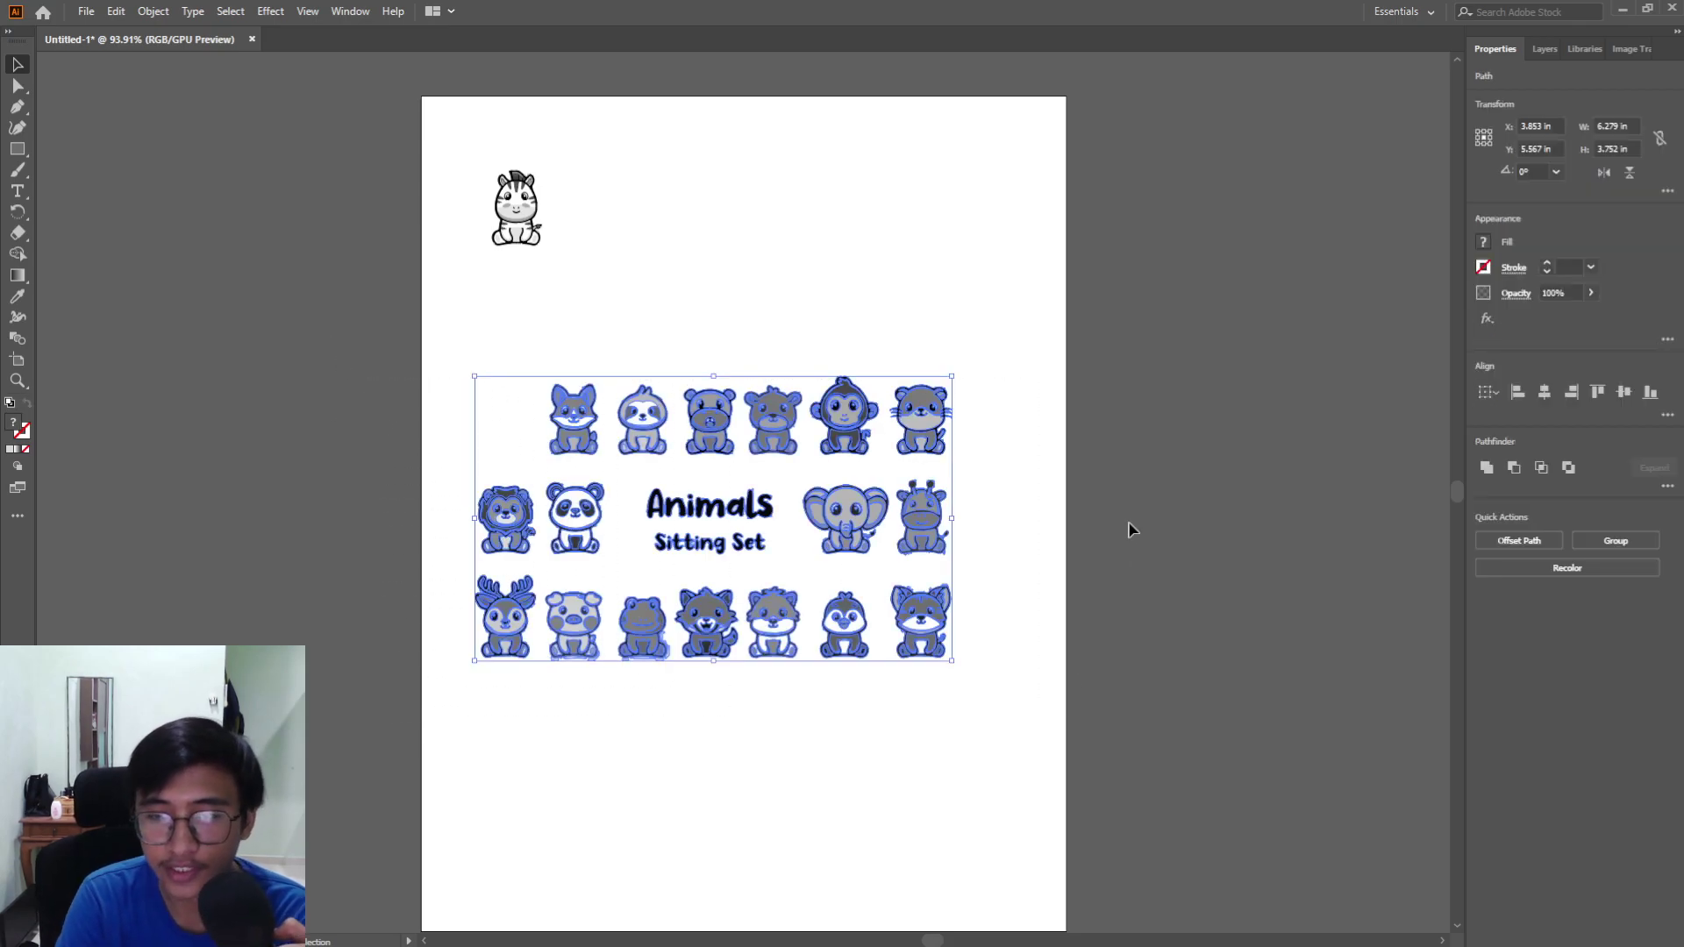
{"action": "key", "text": "Delete"}
Enlarge the whole zebra to about 5.14 x 7.78 in and position it around the middle of the artboard
{"action": "left_click_drag", "start_coordinate": [460, 140], "coordinate": [582, 306]}
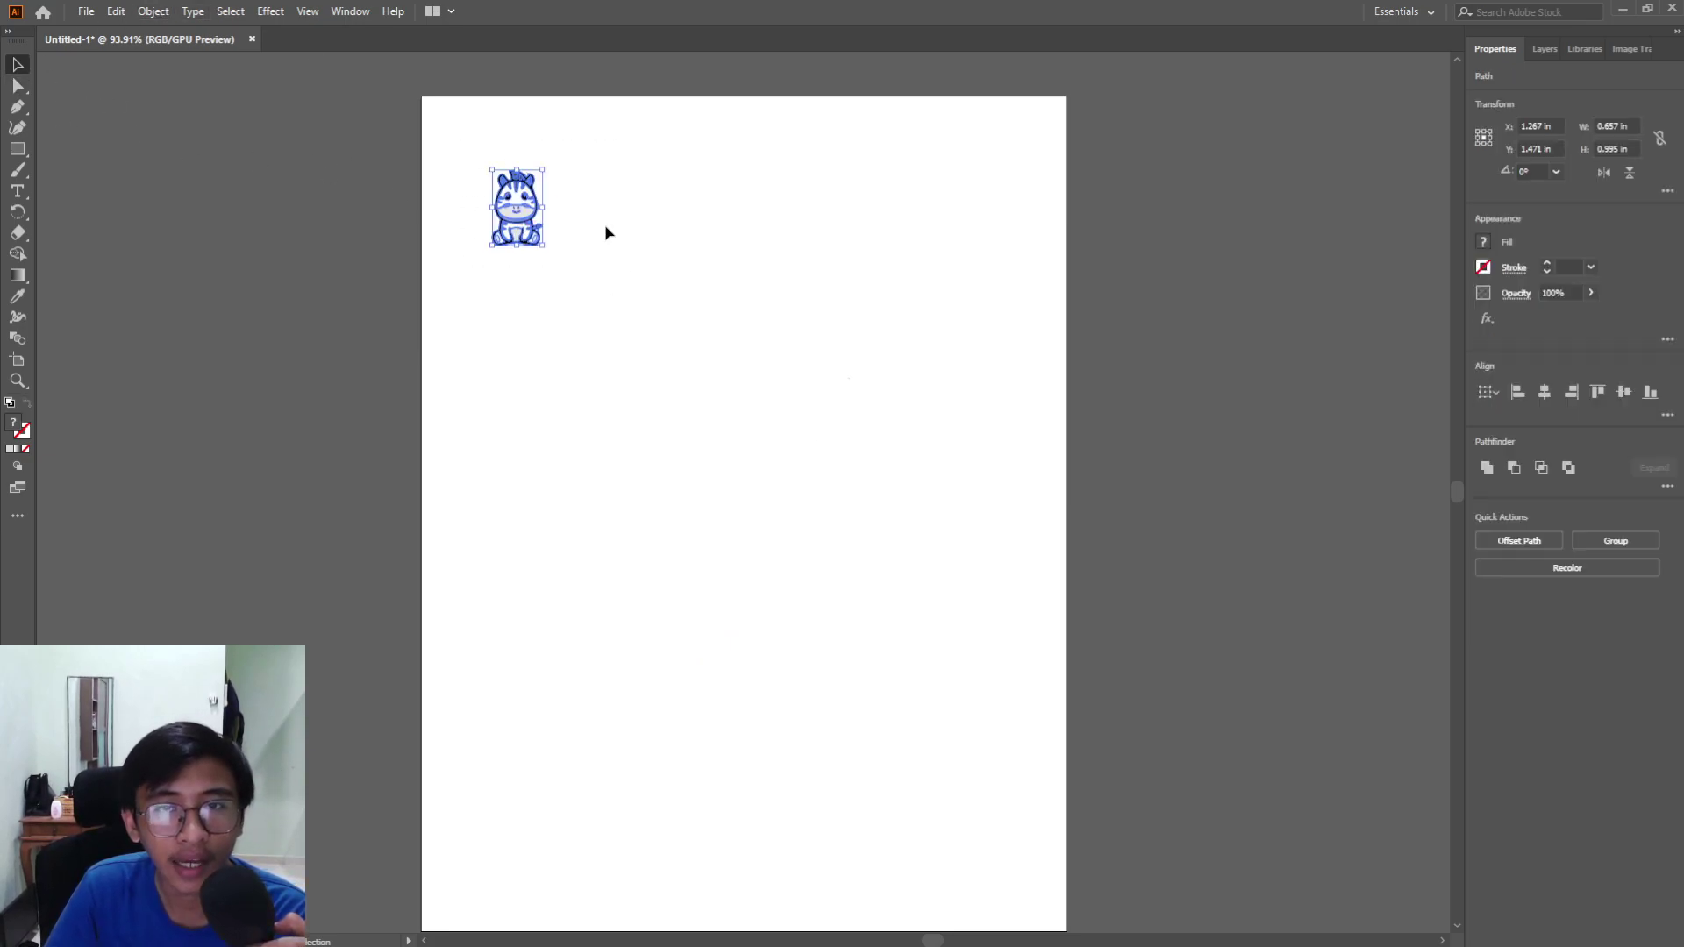
{"action": "left_click_drag", "start_coordinate": [543, 246], "coordinate": [966, 872]}
{"action": "left_click", "coordinate": [1160, 577]}
{"action": "scroll", "coordinate": [1161, 577], "scroll_direction": "down", "scroll_amount": 1}
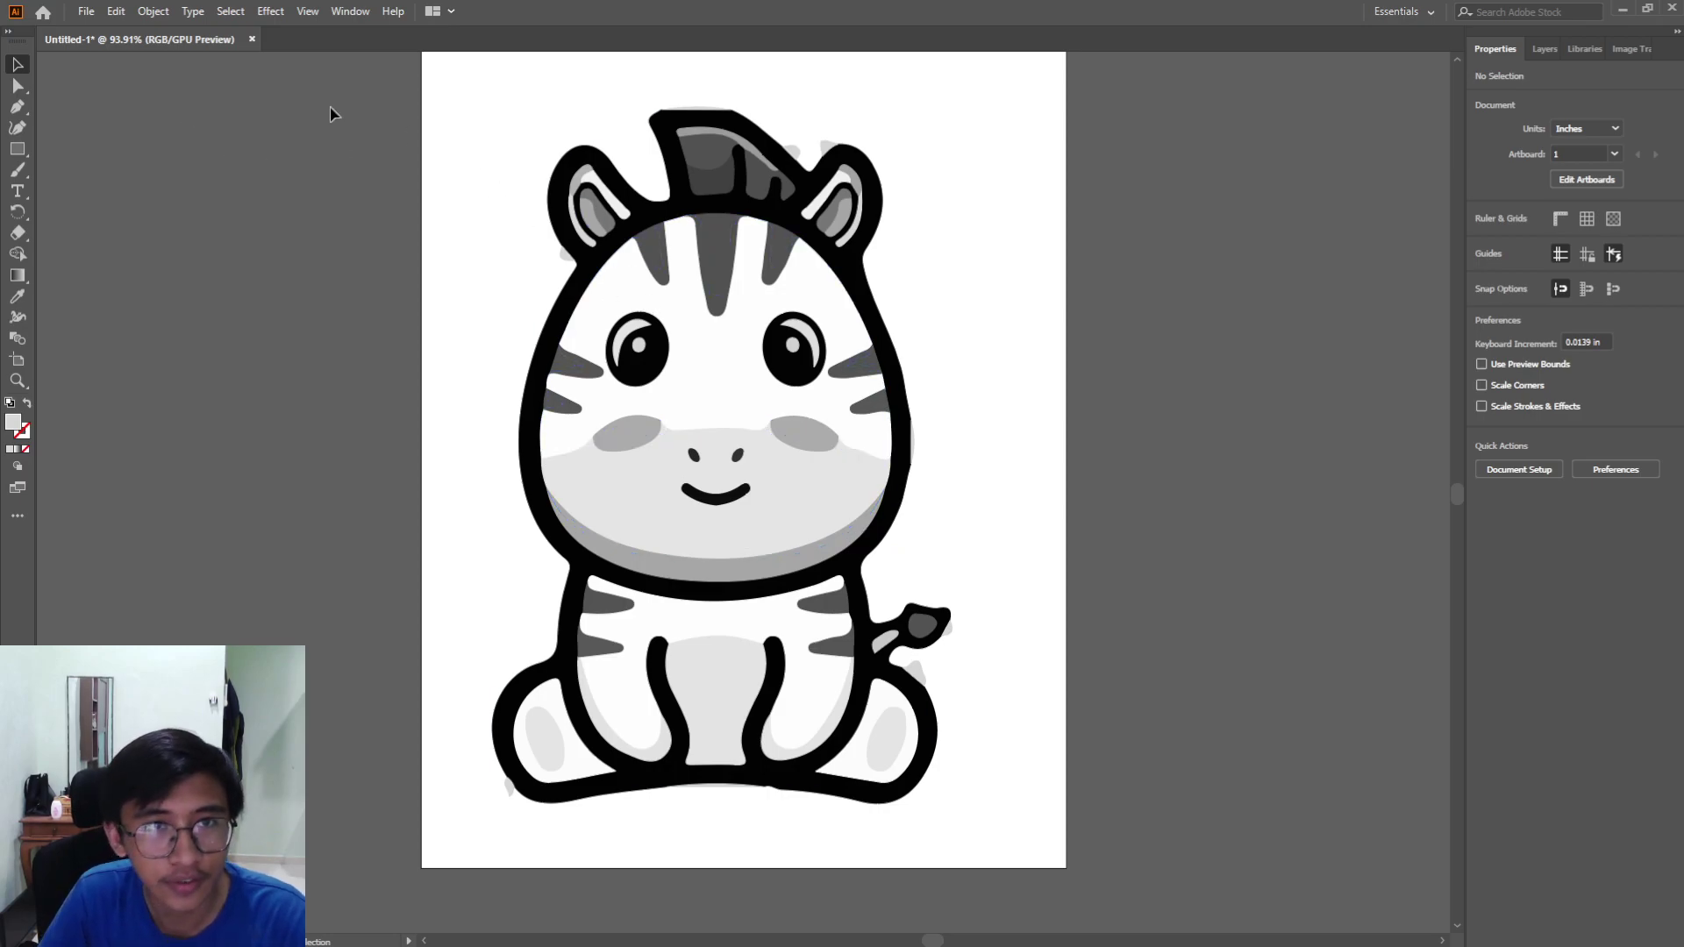
{"action": "key", "text": "ctrl+z"}
{"action": "scroll", "coordinate": [1210, 414], "scroll_direction": "up", "scroll_amount": 2}
{"action": "scroll", "coordinate": [1210, 414], "scroll_direction": "down", "scroll_amount": 2}
{"action": "key", "text": "a"}
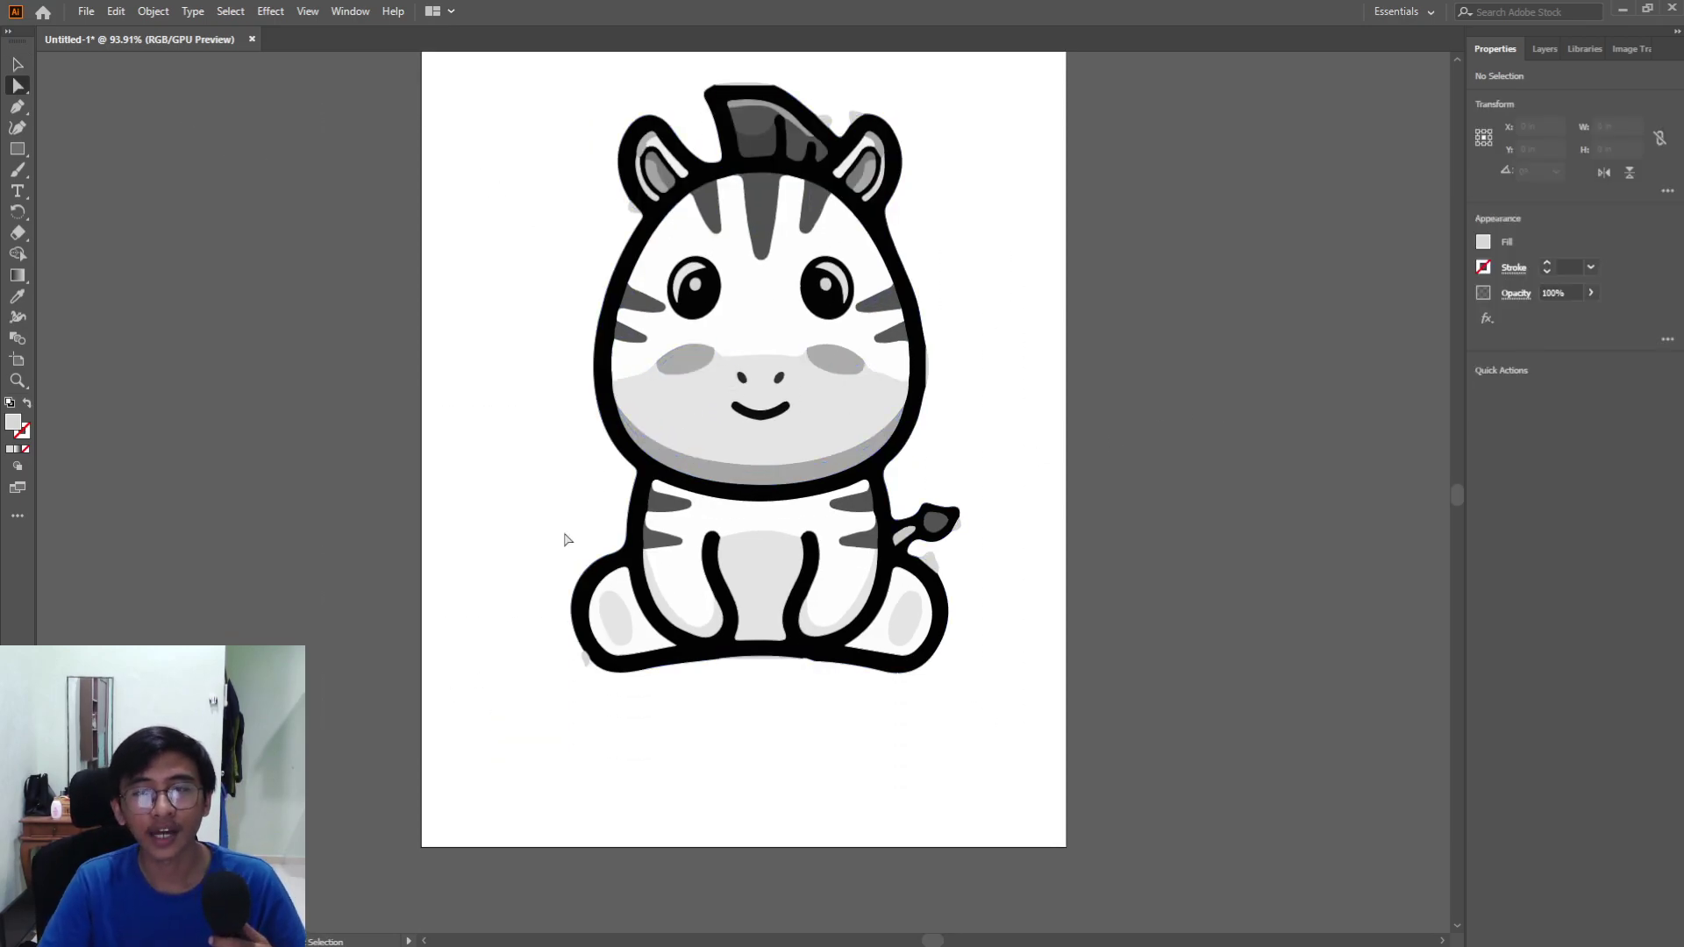
{"action": "scroll", "coordinate": [564, 538], "scroll_direction": "up", "scroll_amount": 1}
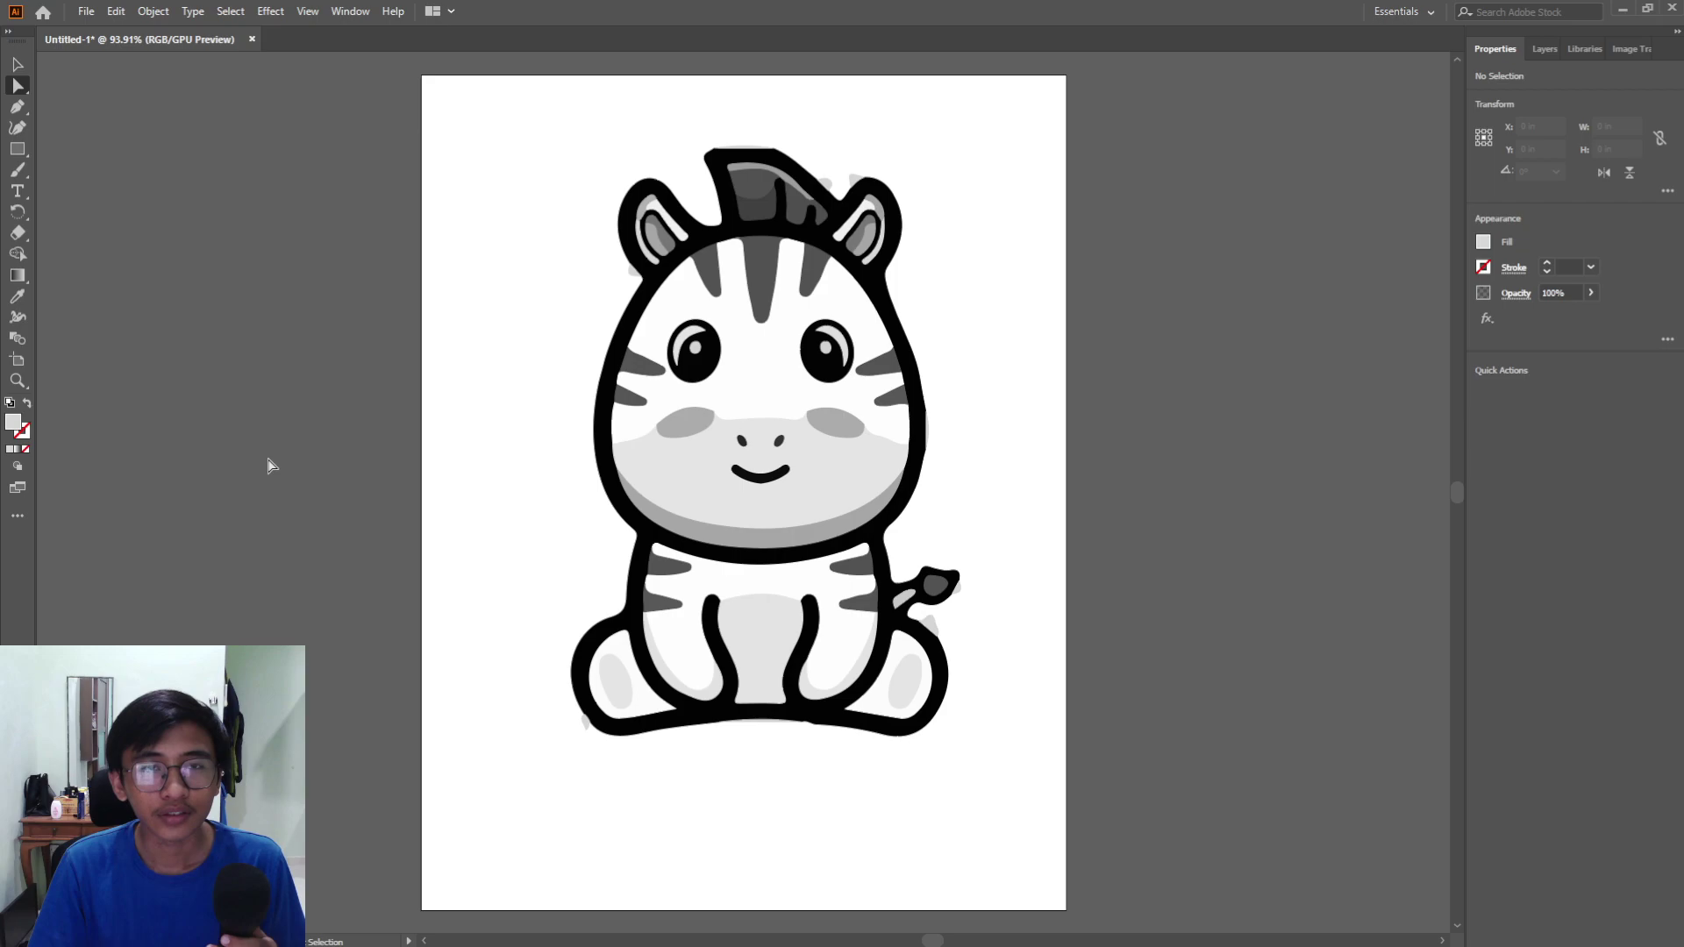
Select the whole zebra and collect it for export as a single asset
{"action": "left_click", "coordinate": [21, 63]}
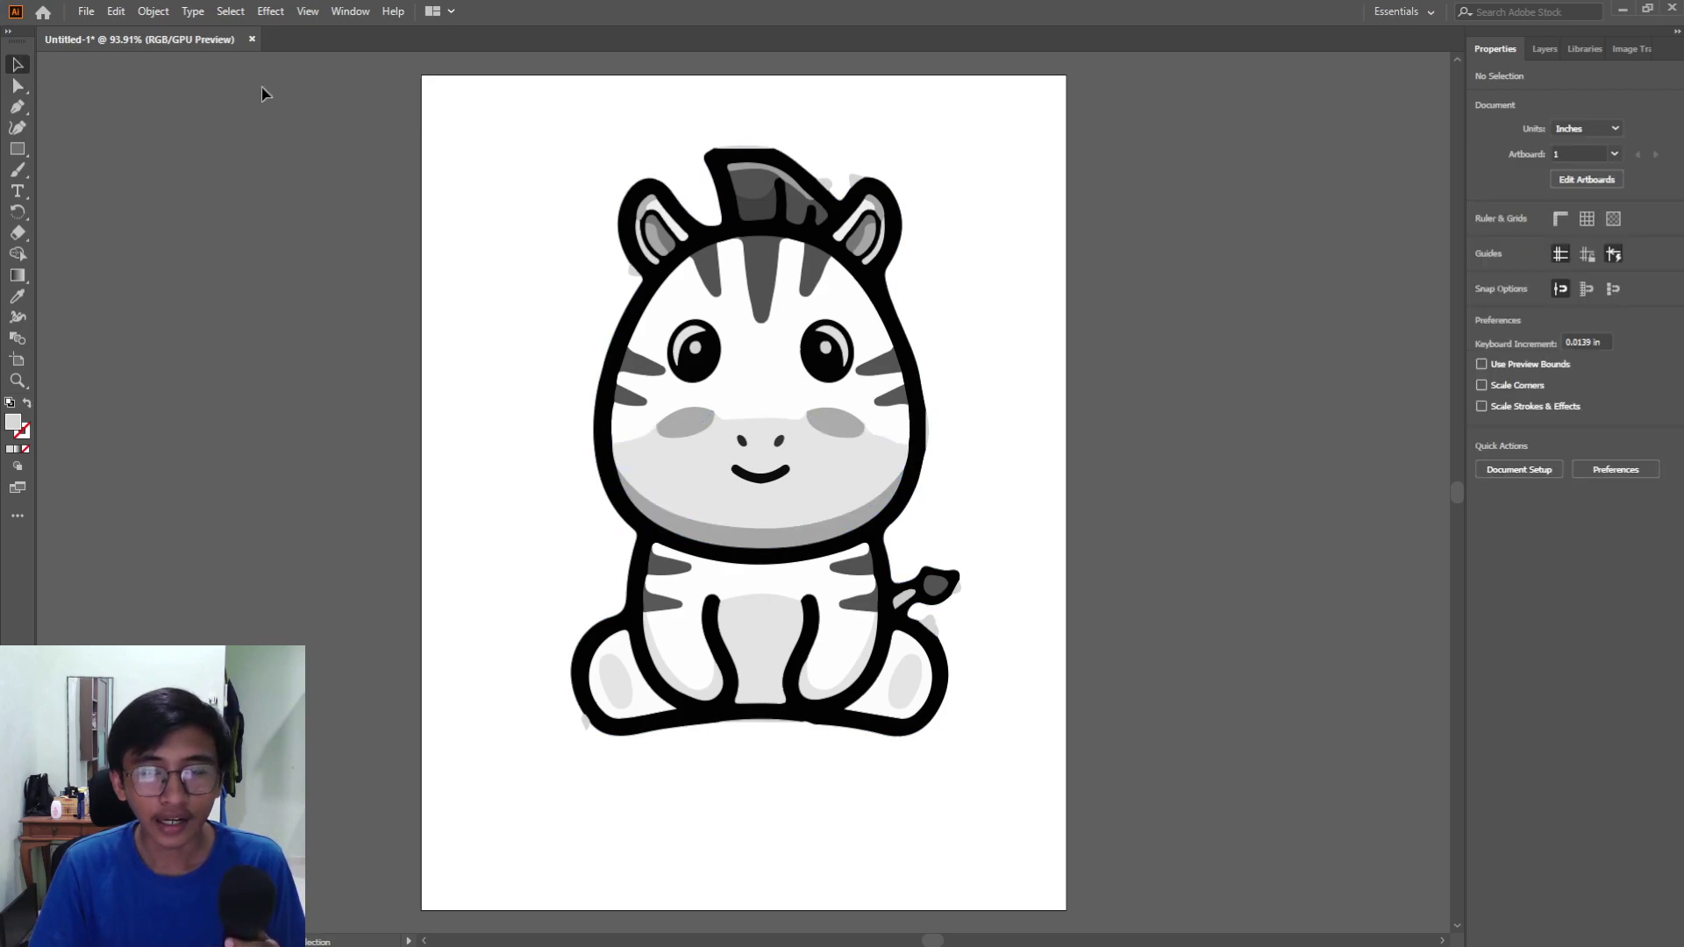
{"action": "left_click_drag", "start_coordinate": [311, 73], "coordinate": [1117, 798]}
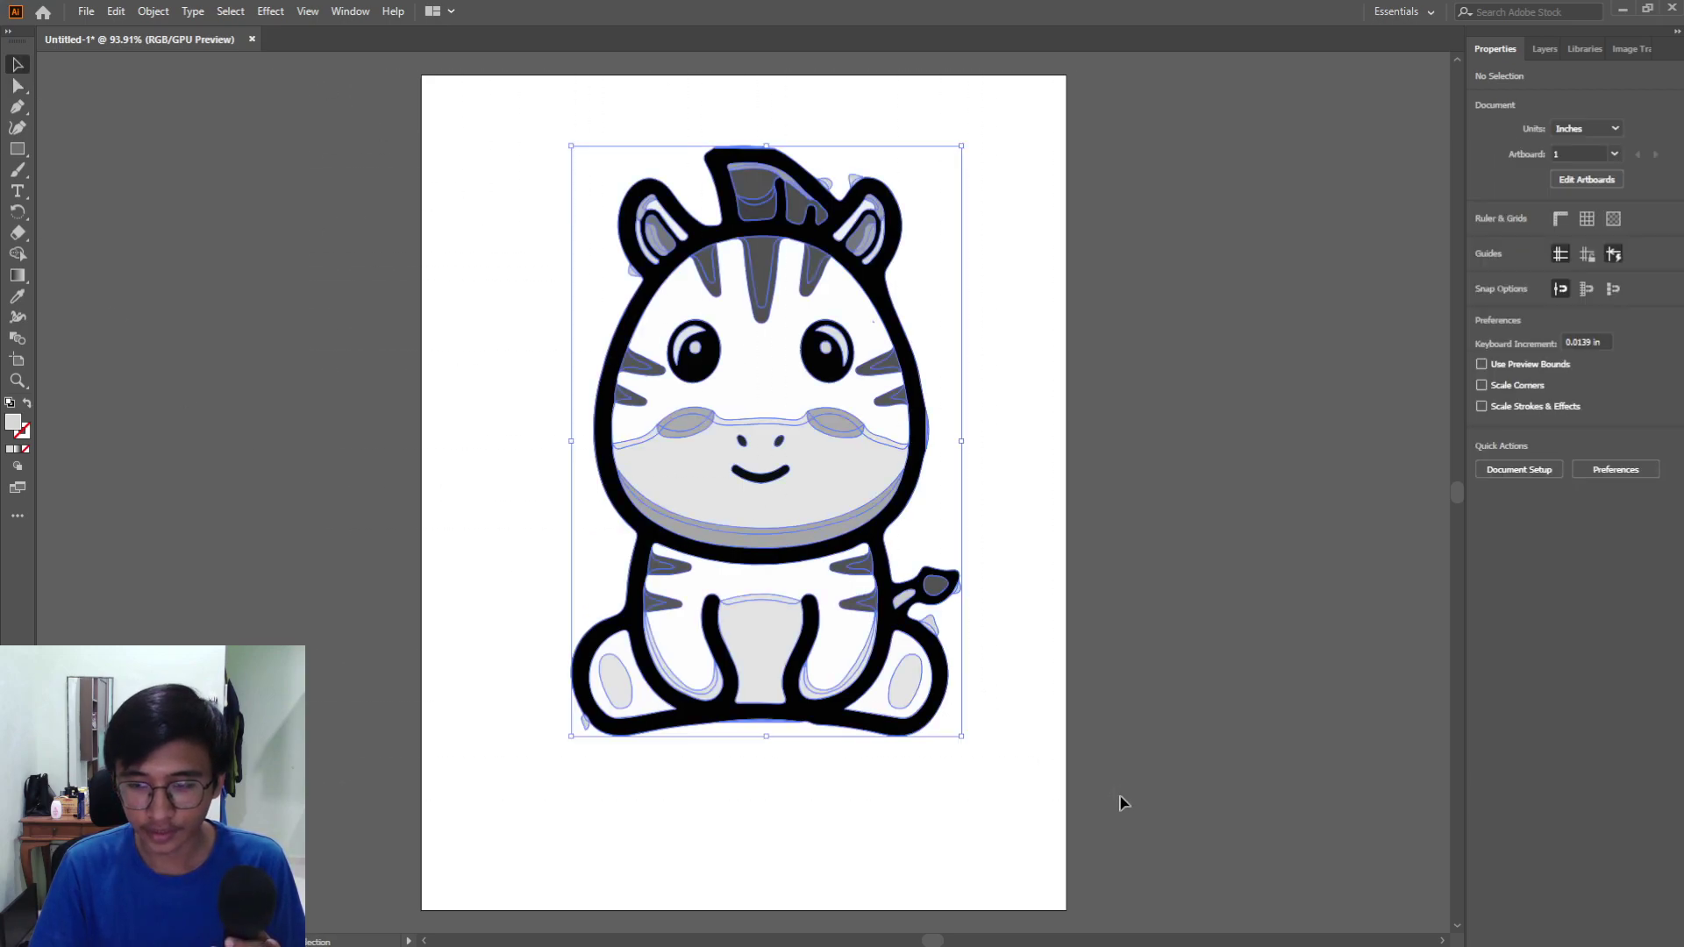
{"action": "right_click", "coordinate": [594, 283]}
{"action": "left_click", "coordinate": [667, 638]}
Export the zebra asset as a PNG at 1x scale to the Downloads folder
{"action": "left_click", "coordinate": [1155, 433]}
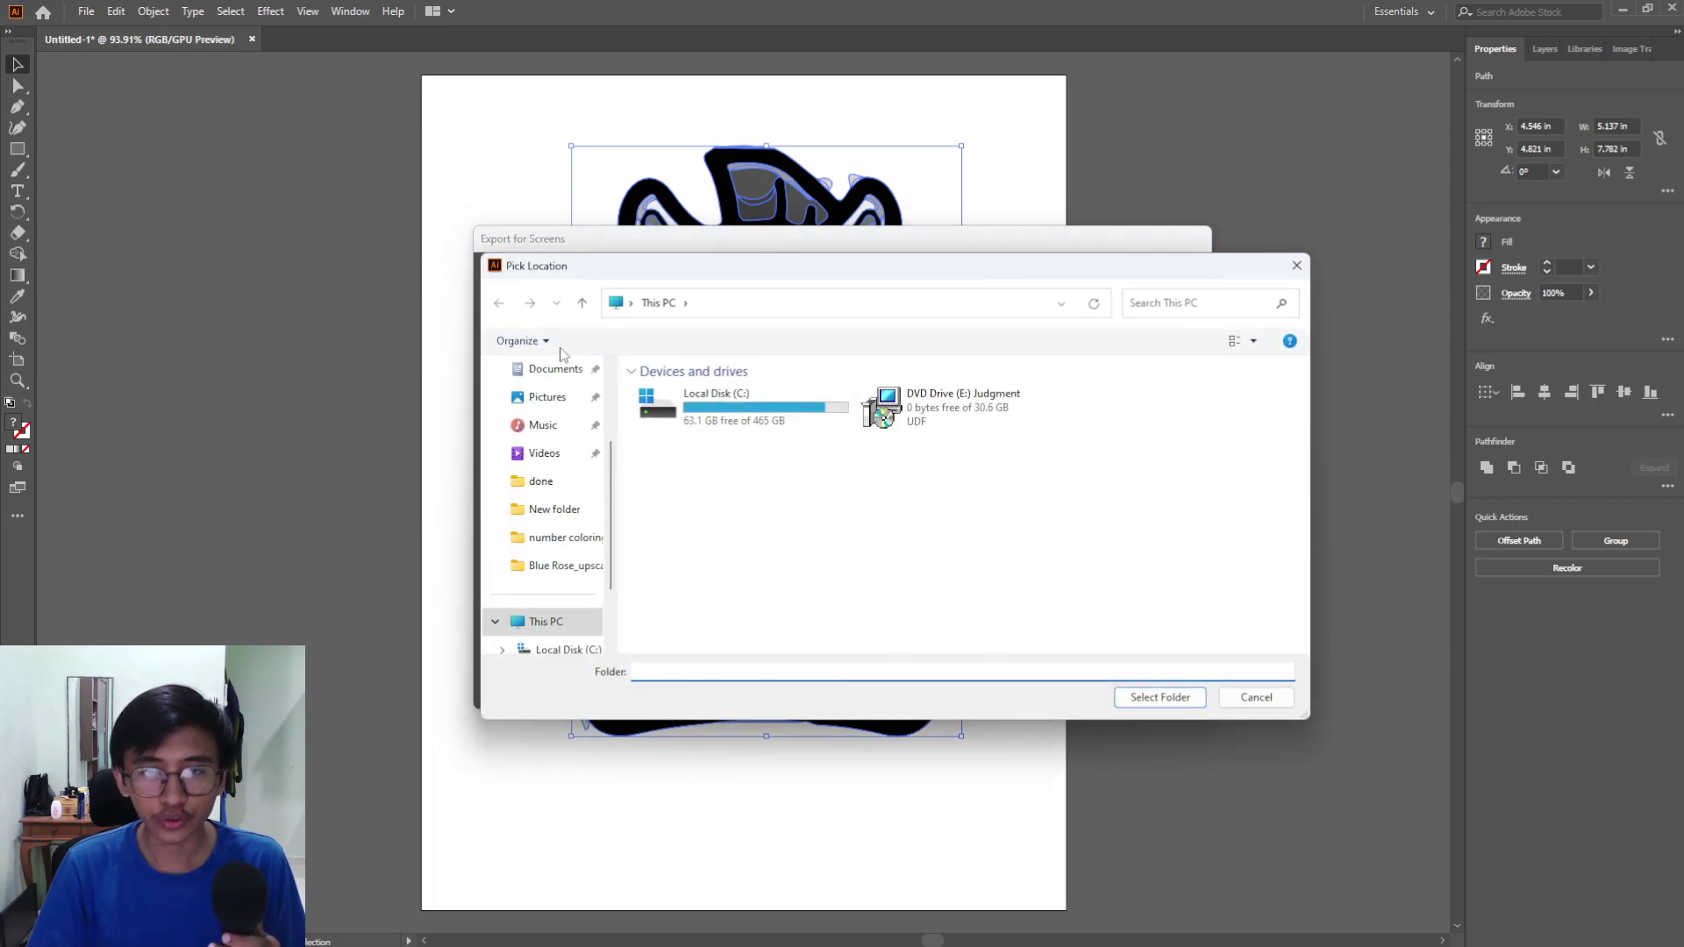
{"action": "scroll", "coordinate": [555, 421], "scroll_direction": "up", "scroll_amount": 3}
{"action": "left_click", "coordinate": [564, 479]}
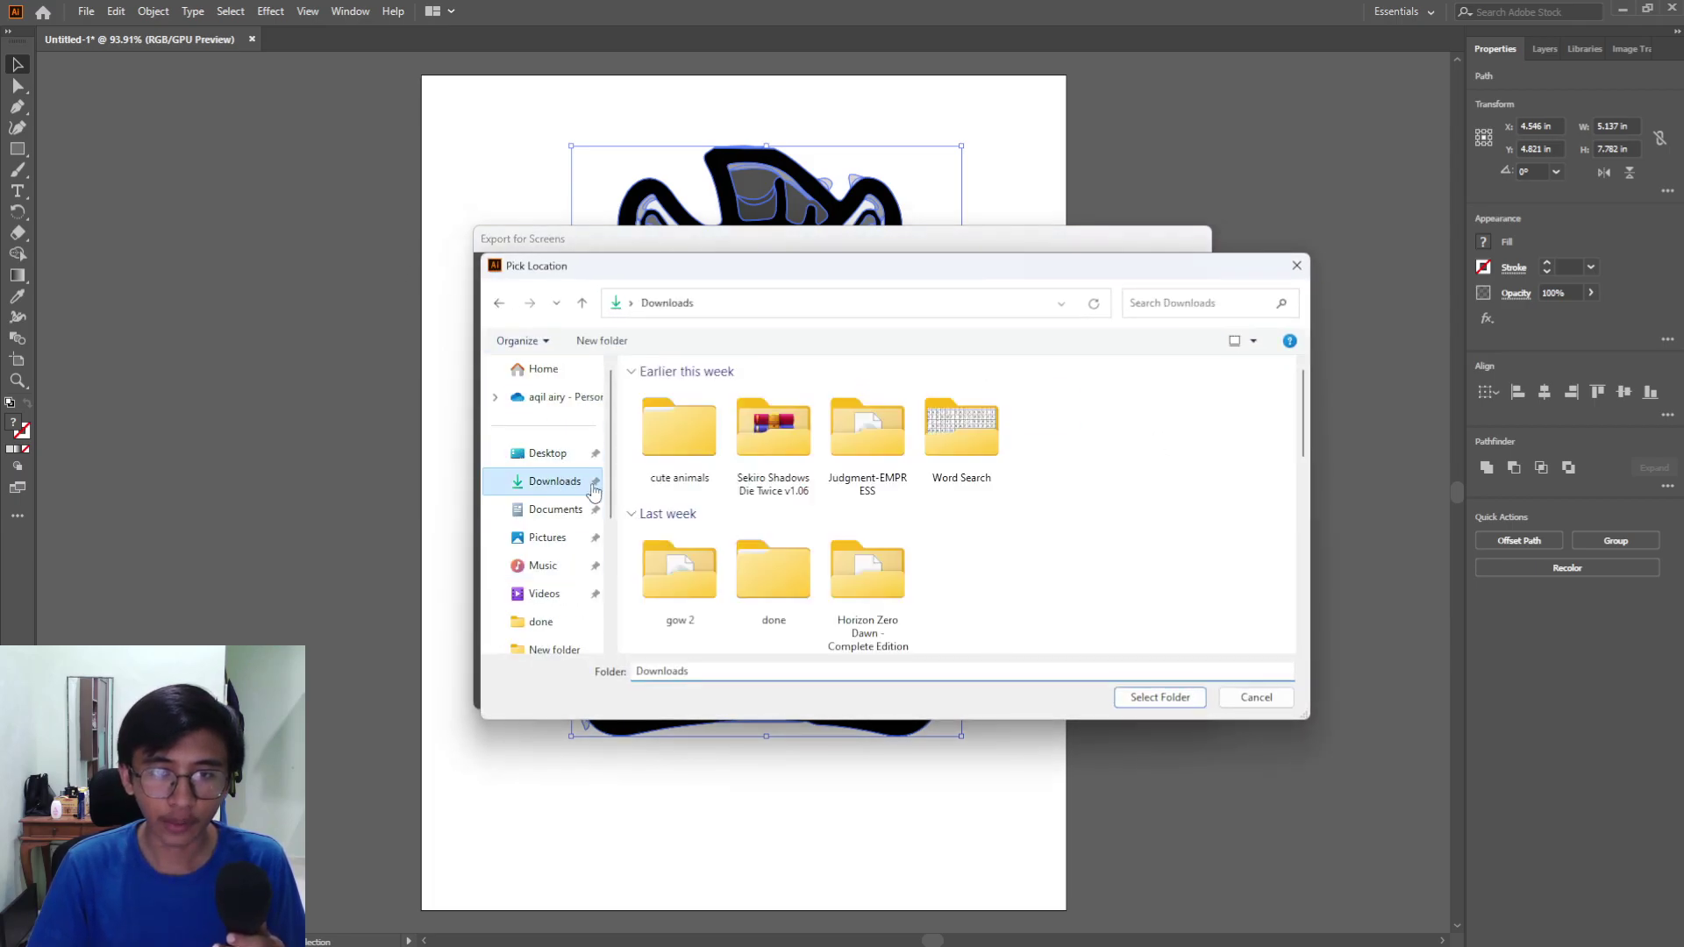
{"action": "left_click", "coordinate": [1168, 701]}
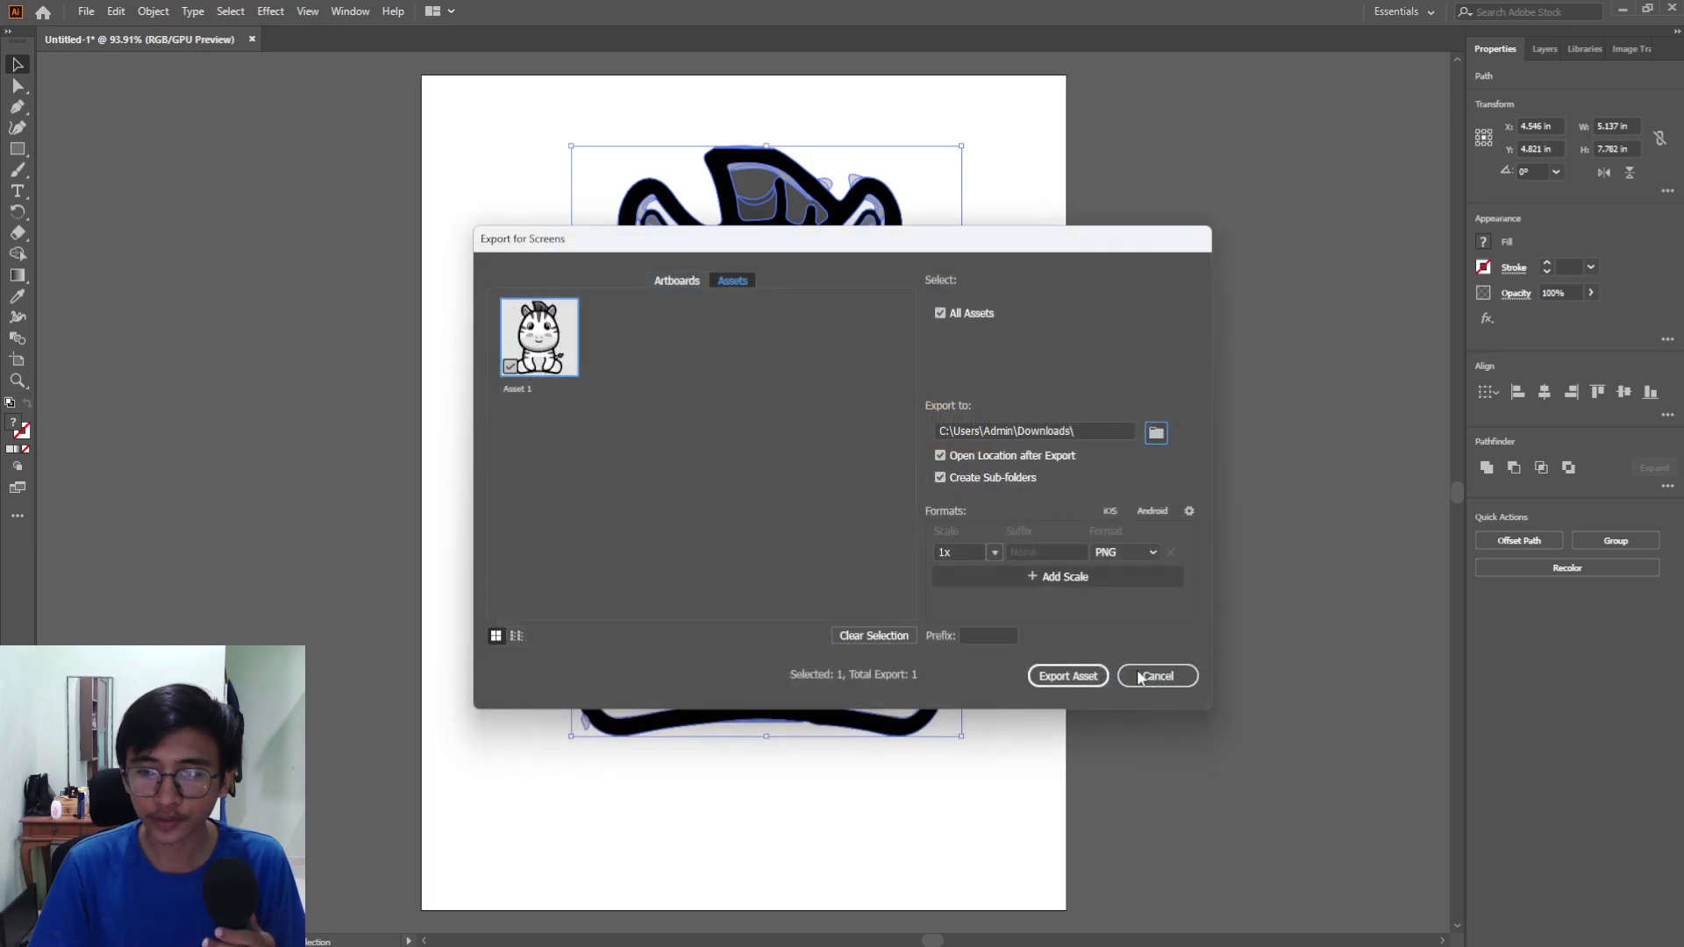
{"action": "left_click", "coordinate": [1145, 553]}
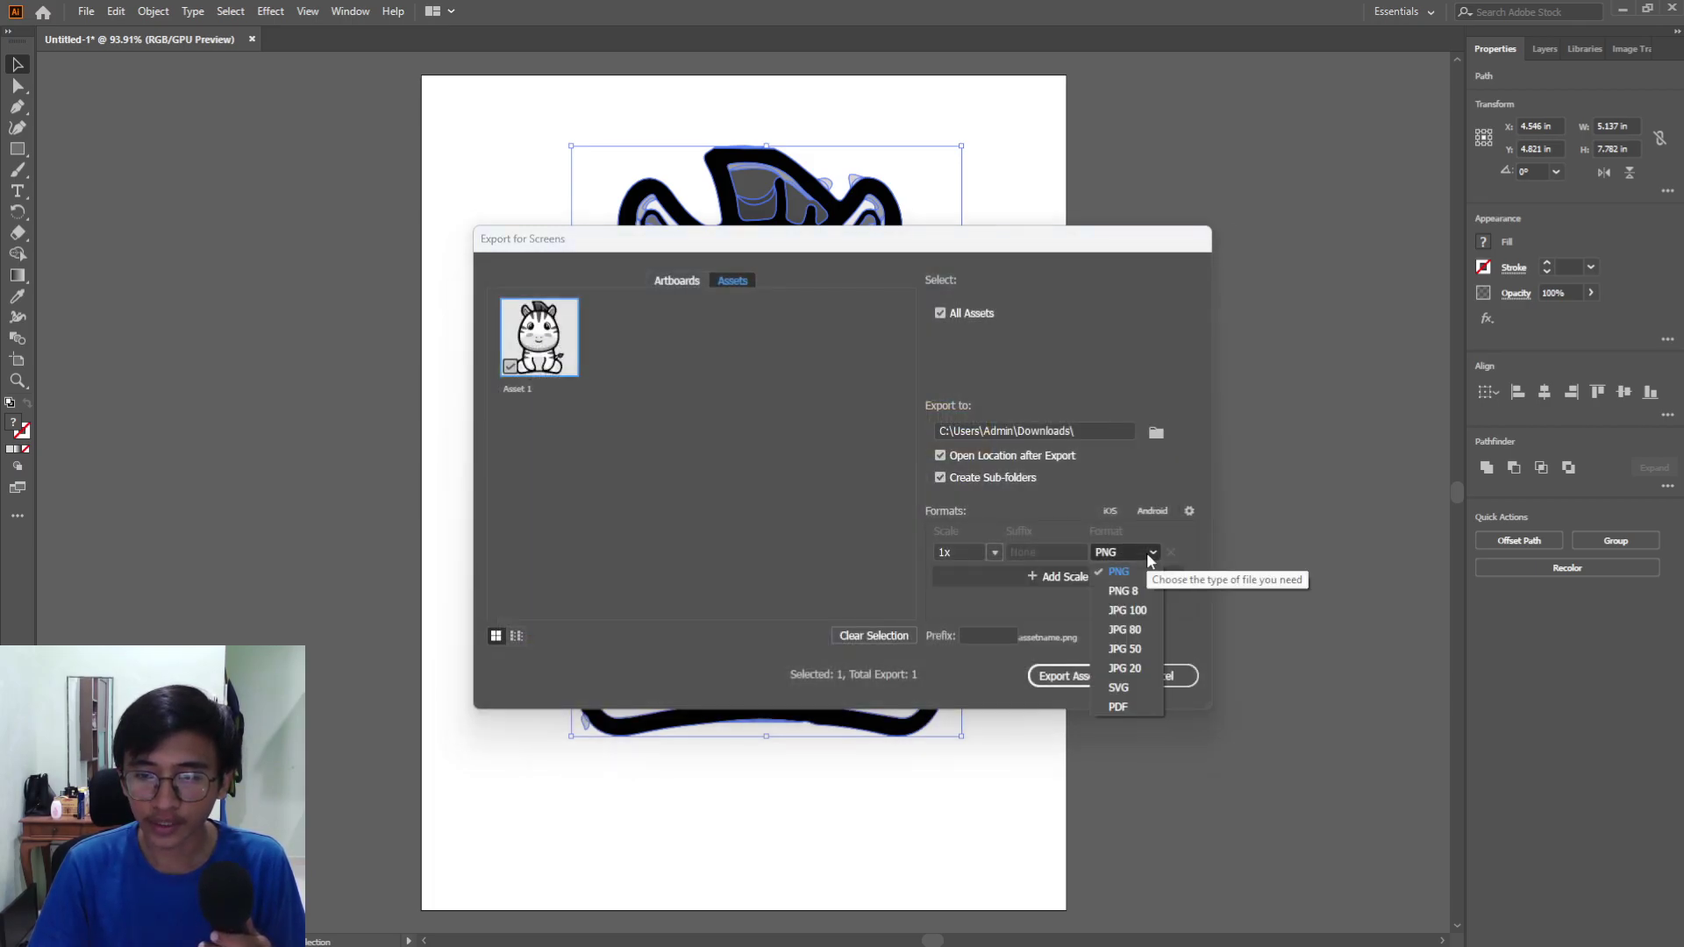
{"action": "left_click", "coordinate": [1147, 567]}
{"action": "left_click", "coordinate": [1062, 676]}
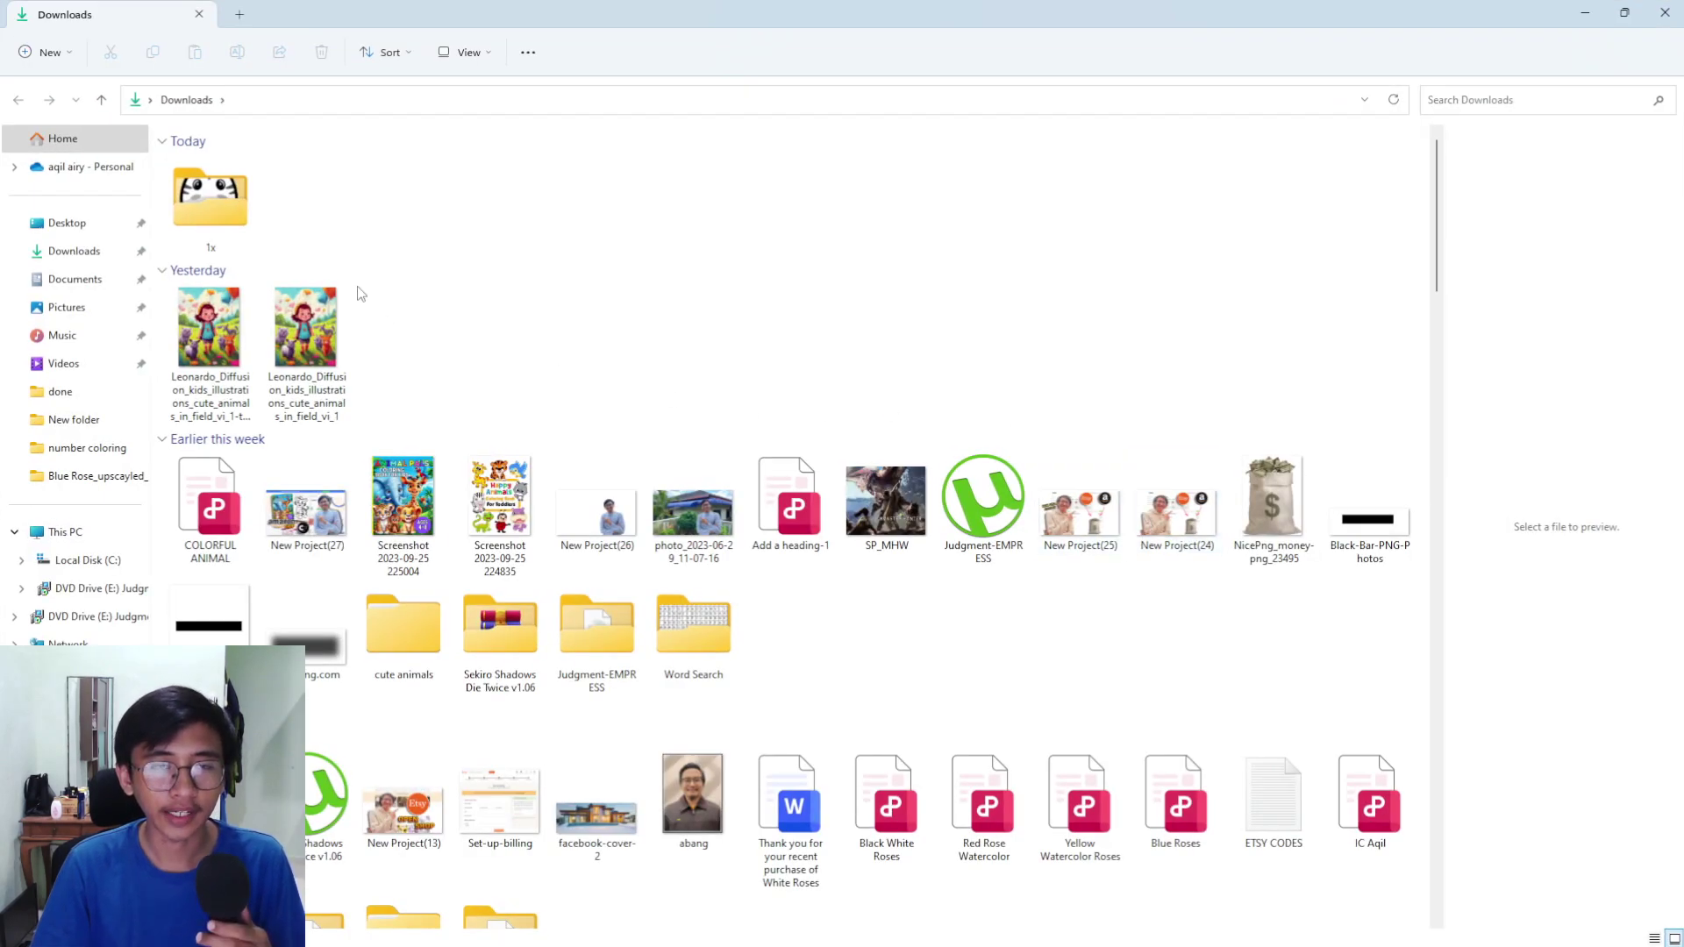
View the exported zebra PNG in the 1x folder and close the image viewer
{"action": "double_click", "coordinate": [184, 186]}
{"action": "double_click", "coordinate": [186, 188]}
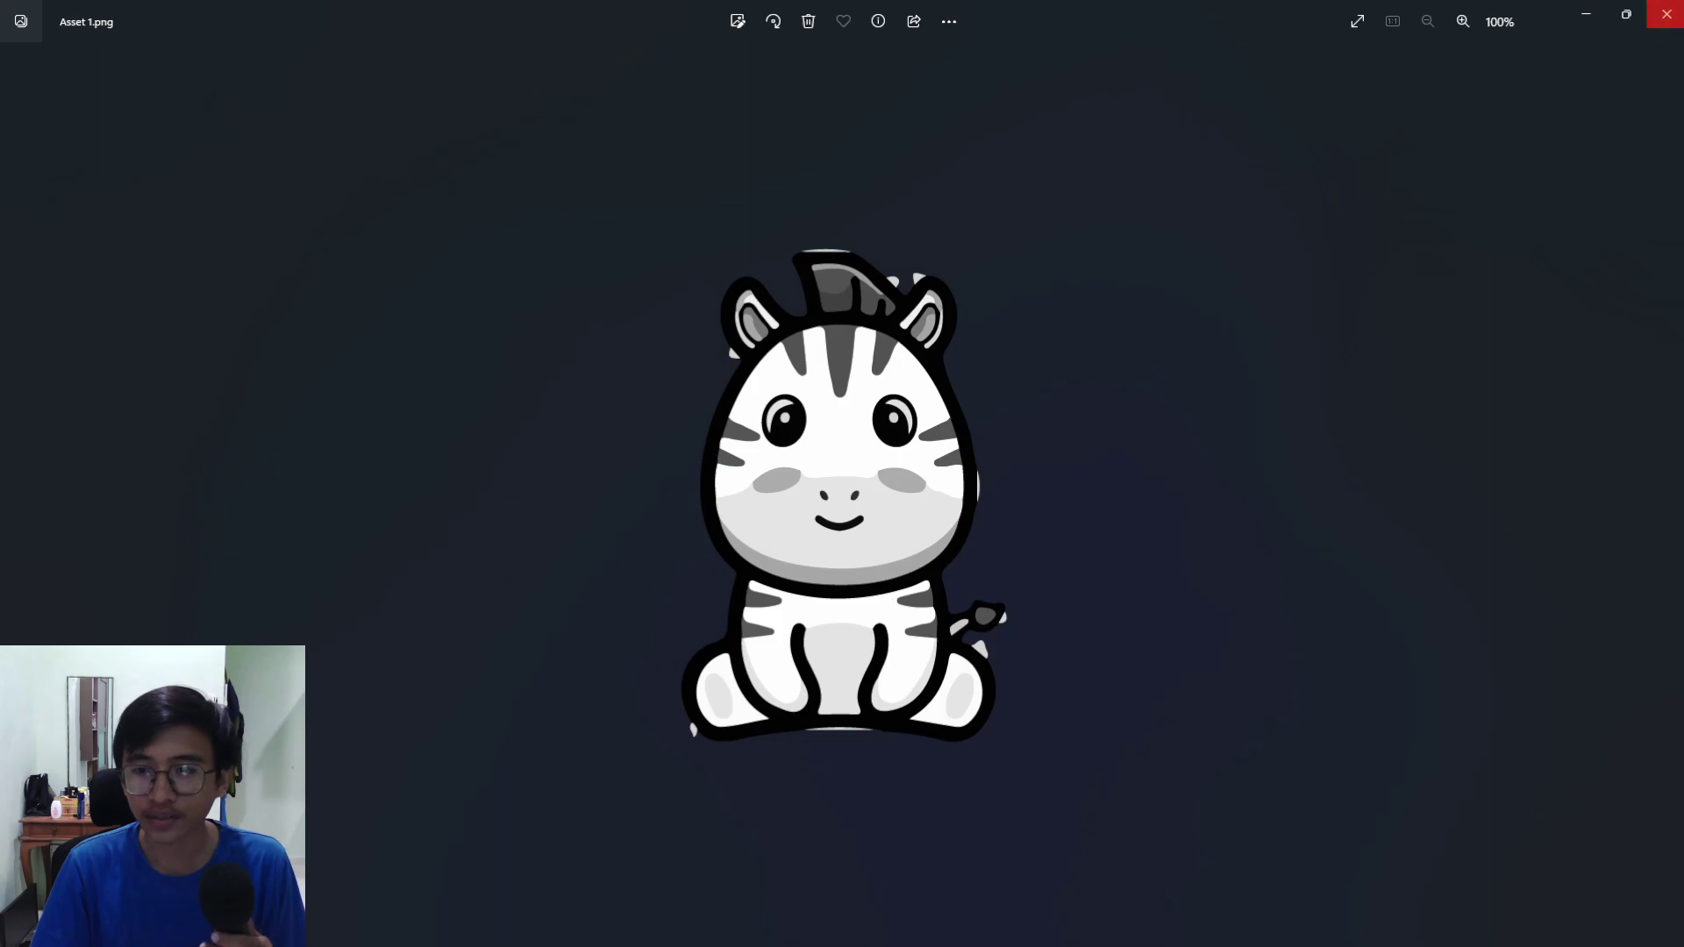
{"action": "left_click", "coordinate": [1667, 14]}
Switch to Firefox and open iamtoolbox.com in a new tab
{"action": "left_click", "coordinate": [931, 930]}
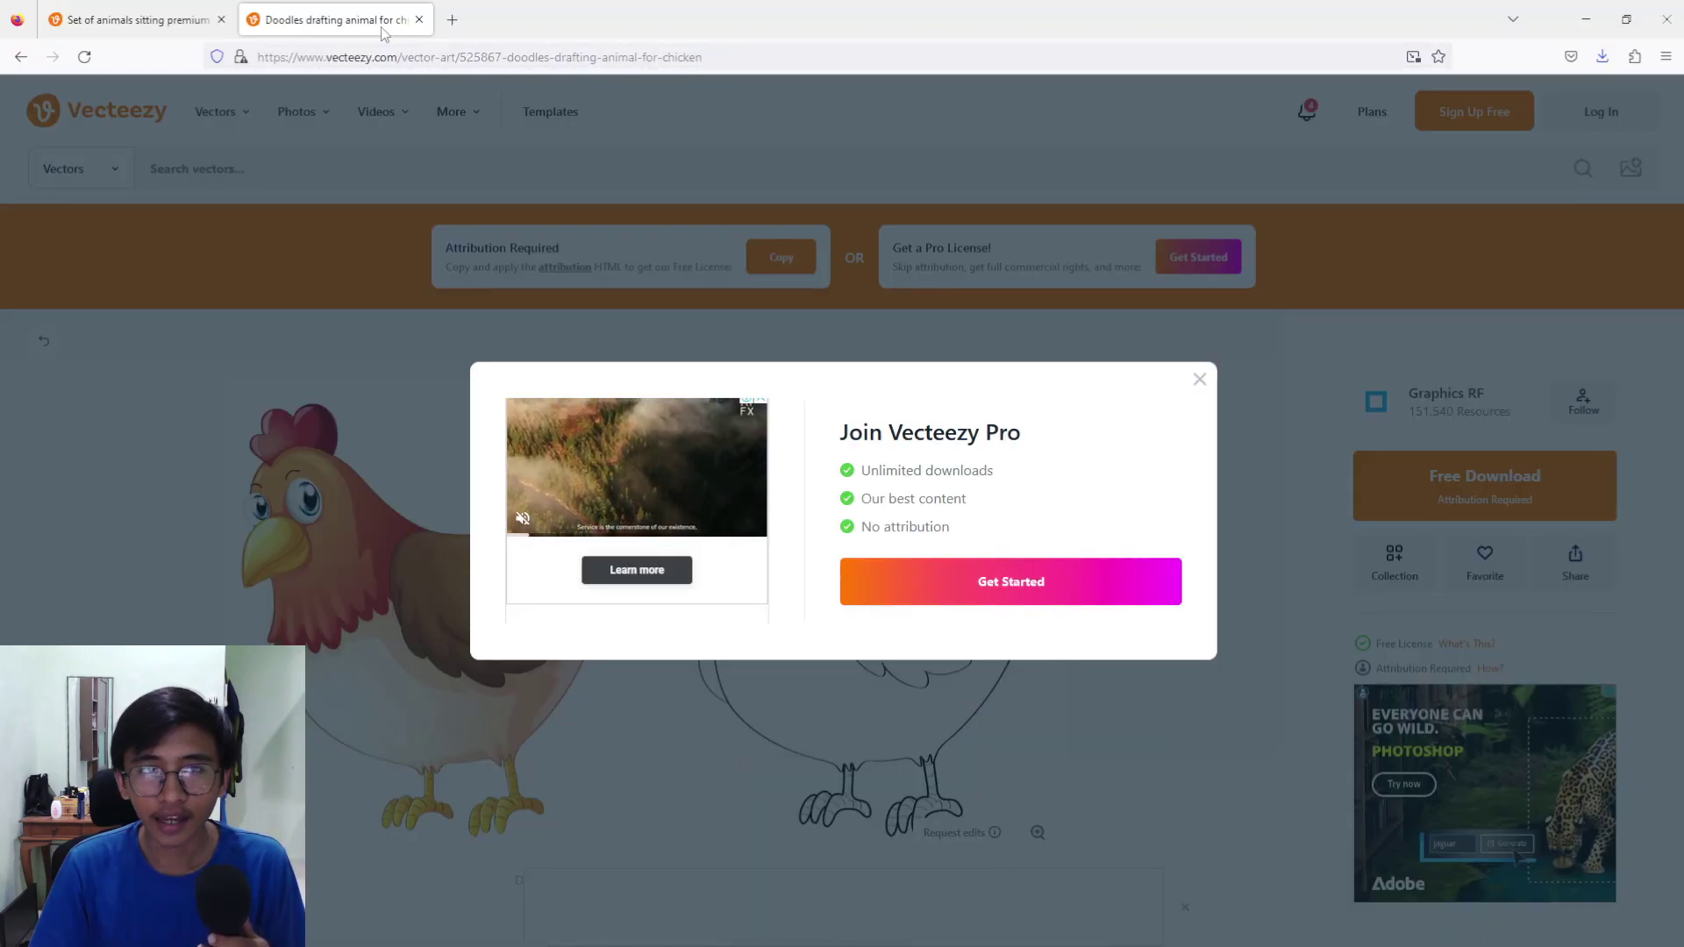
{"action": "left_click", "coordinate": [1005, 851]}
{"action": "left_click", "coordinate": [451, 19]}
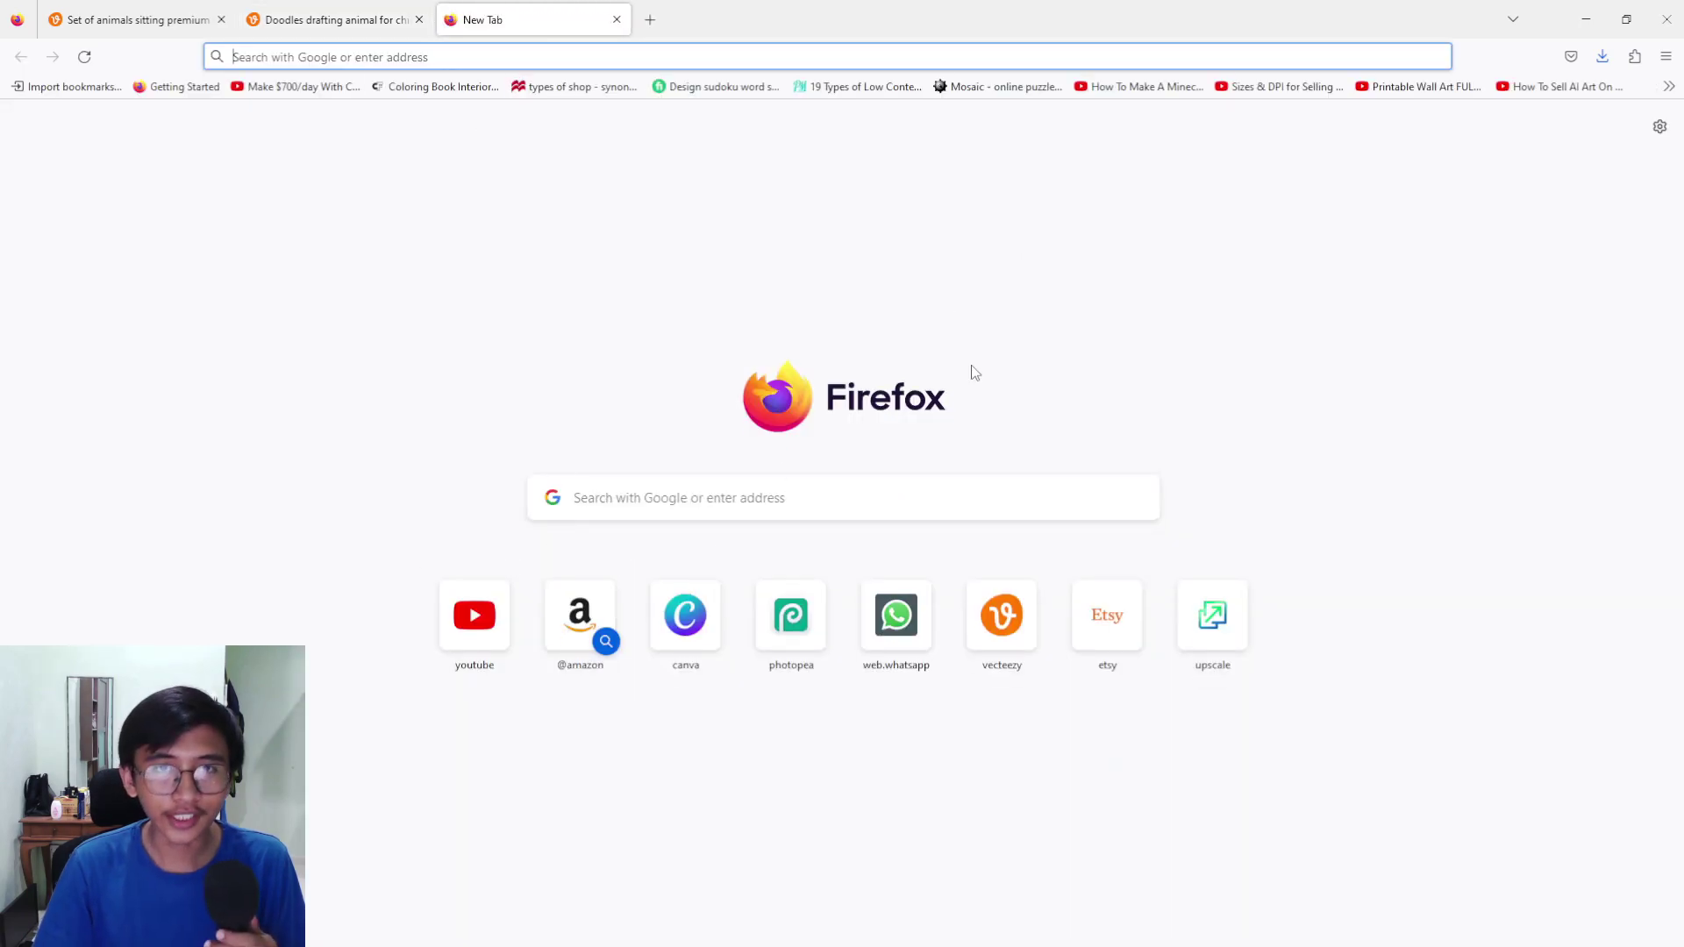
{"action": "left_click", "coordinate": [811, 488]}
{"action": "type", "text": "iamtoolbox.com/"}
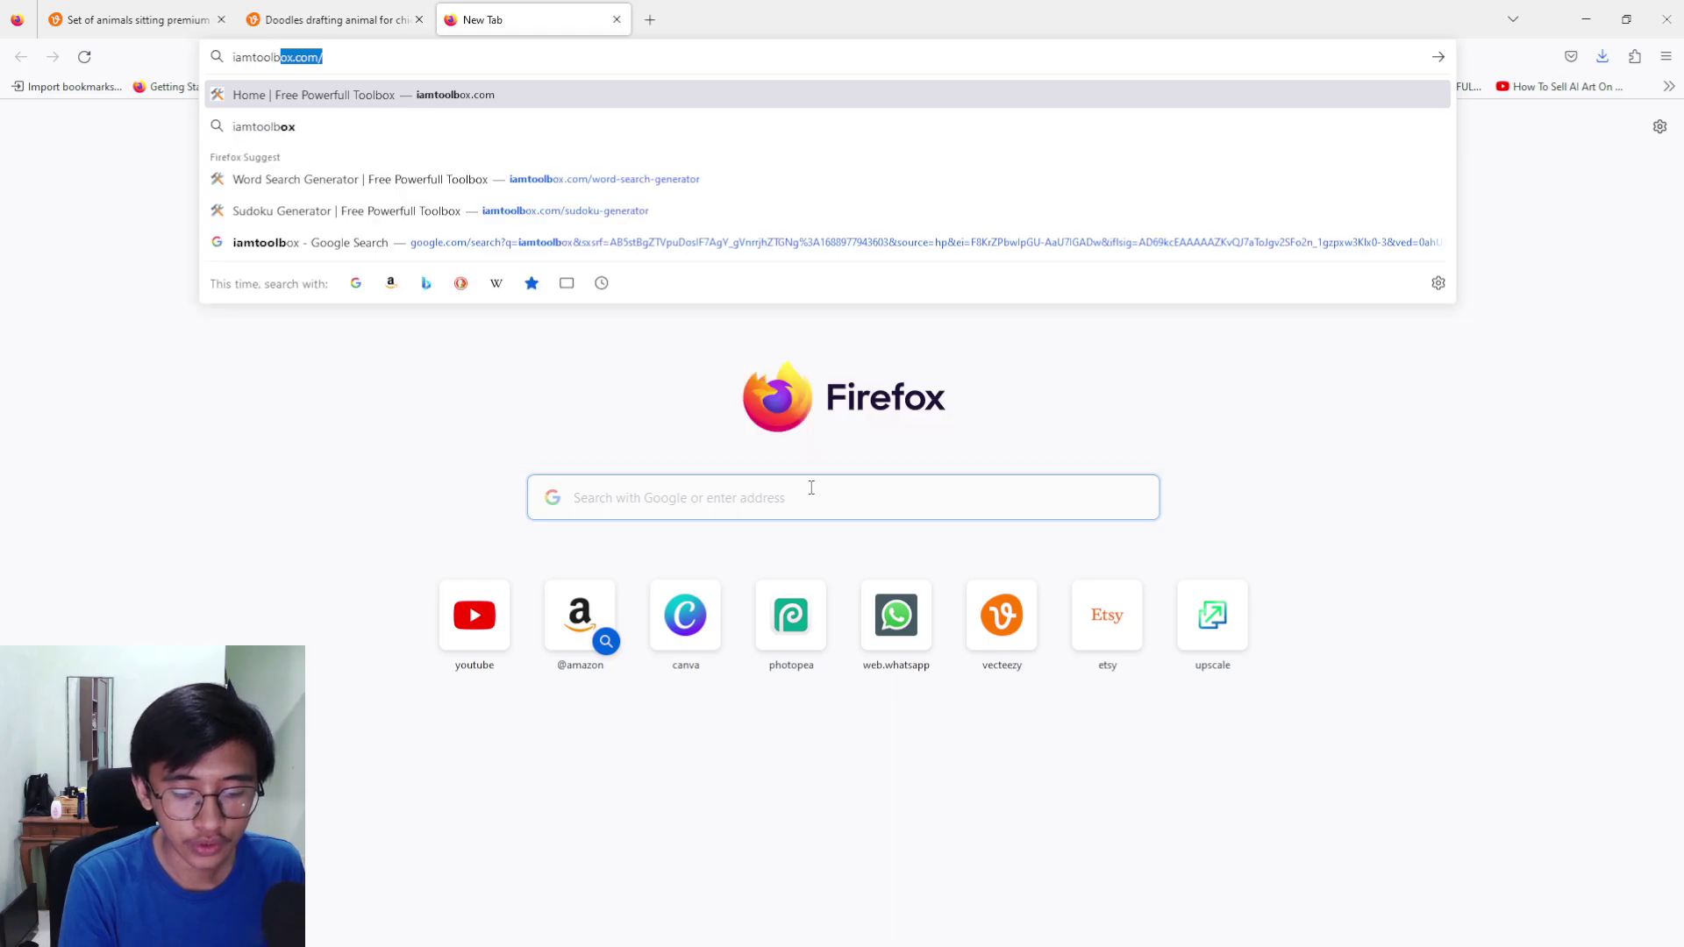
{"action": "key", "text": "Return"}
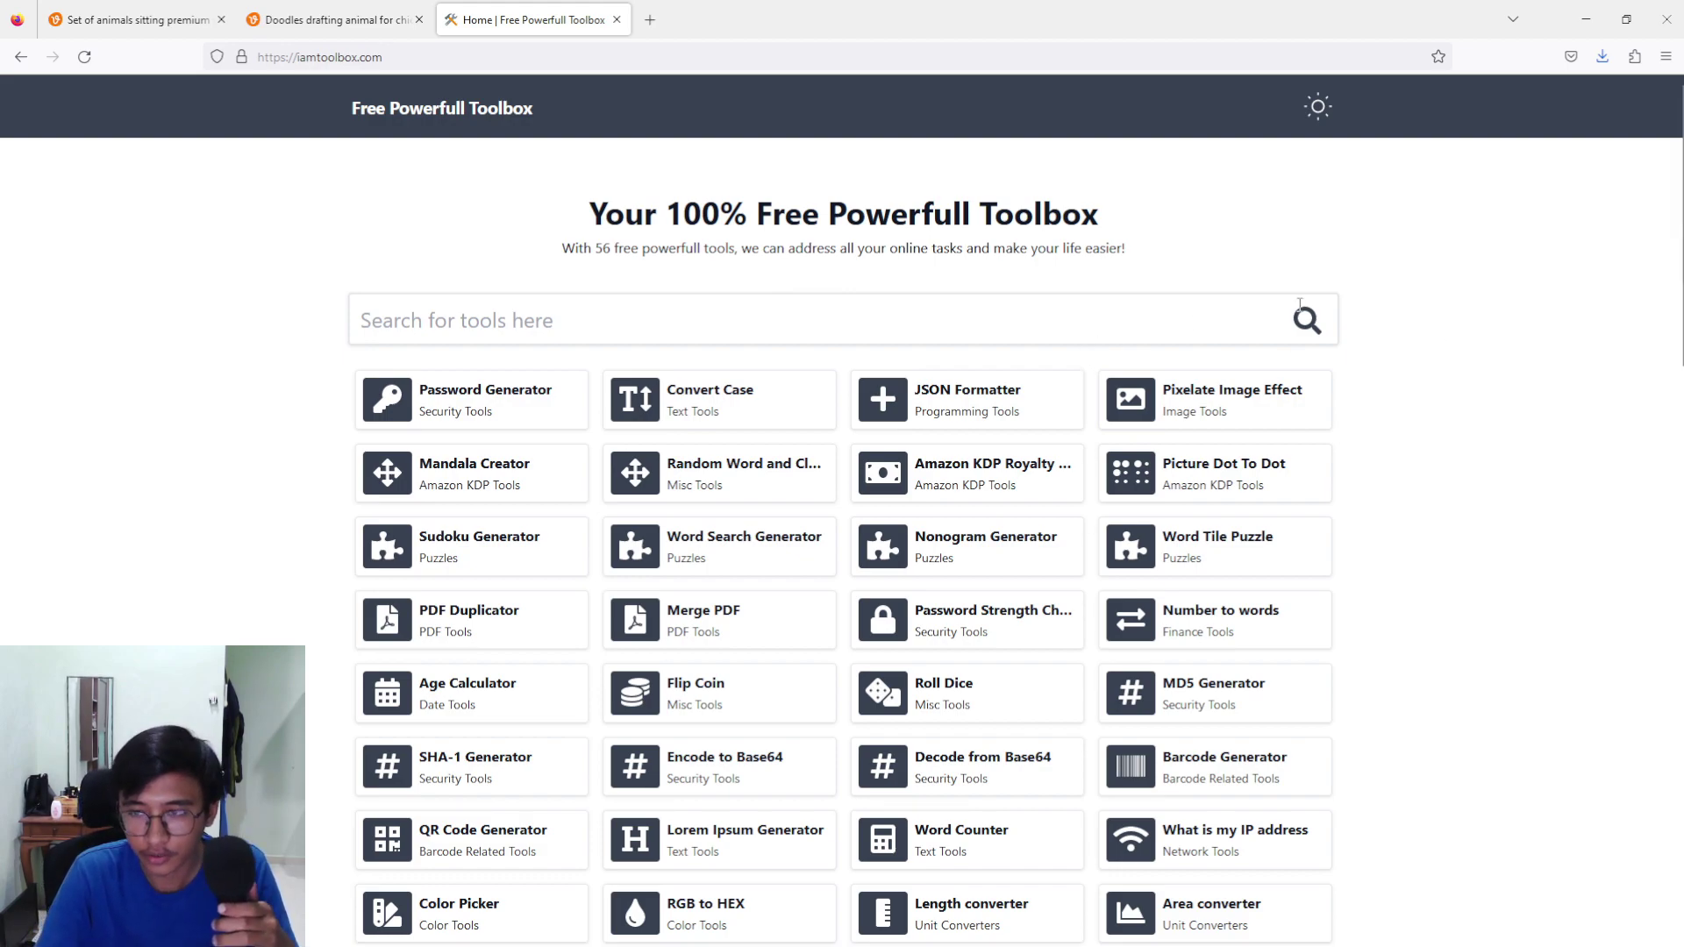
Look through the toolbox's tools and open Picture Dot To Dot
{"action": "scroll", "coordinate": [680, 423], "scroll_direction": "down", "scroll_amount": 2}
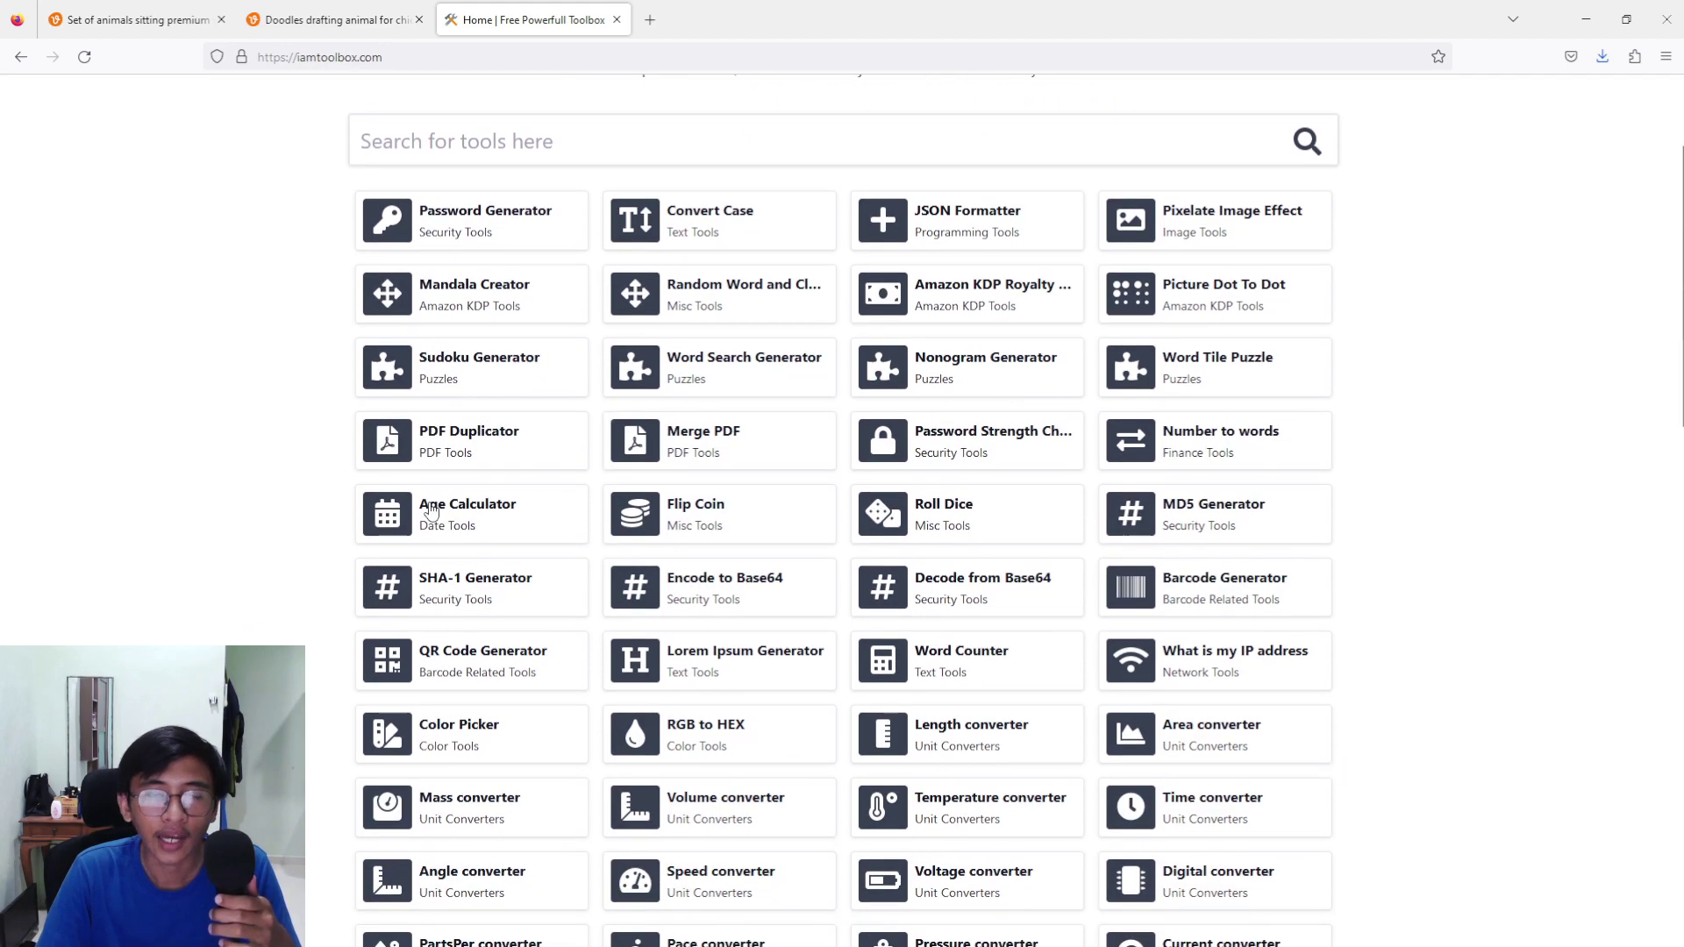
{"action": "scroll", "coordinate": [469, 519], "scroll_direction": "down", "scroll_amount": 3}
{"action": "scroll", "coordinate": [469, 519], "scroll_direction": "down", "scroll_amount": 4}
{"action": "scroll", "coordinate": [471, 509], "scroll_direction": "up", "scroll_amount": 9}
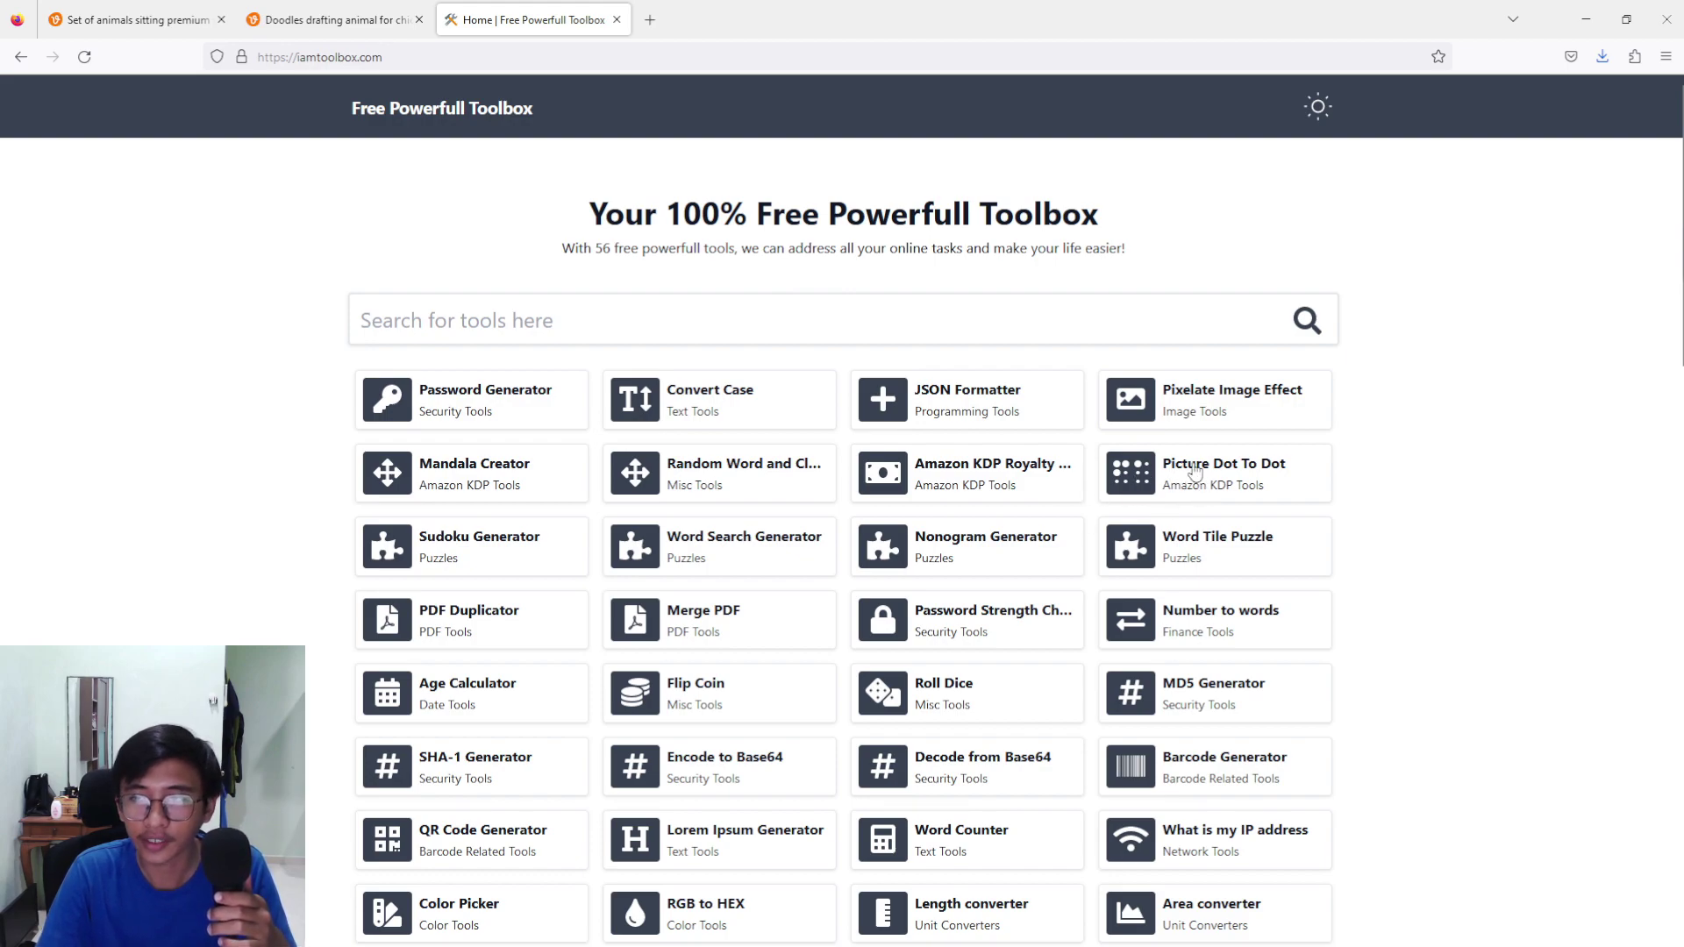
{"action": "left_click", "coordinate": [1237, 474]}
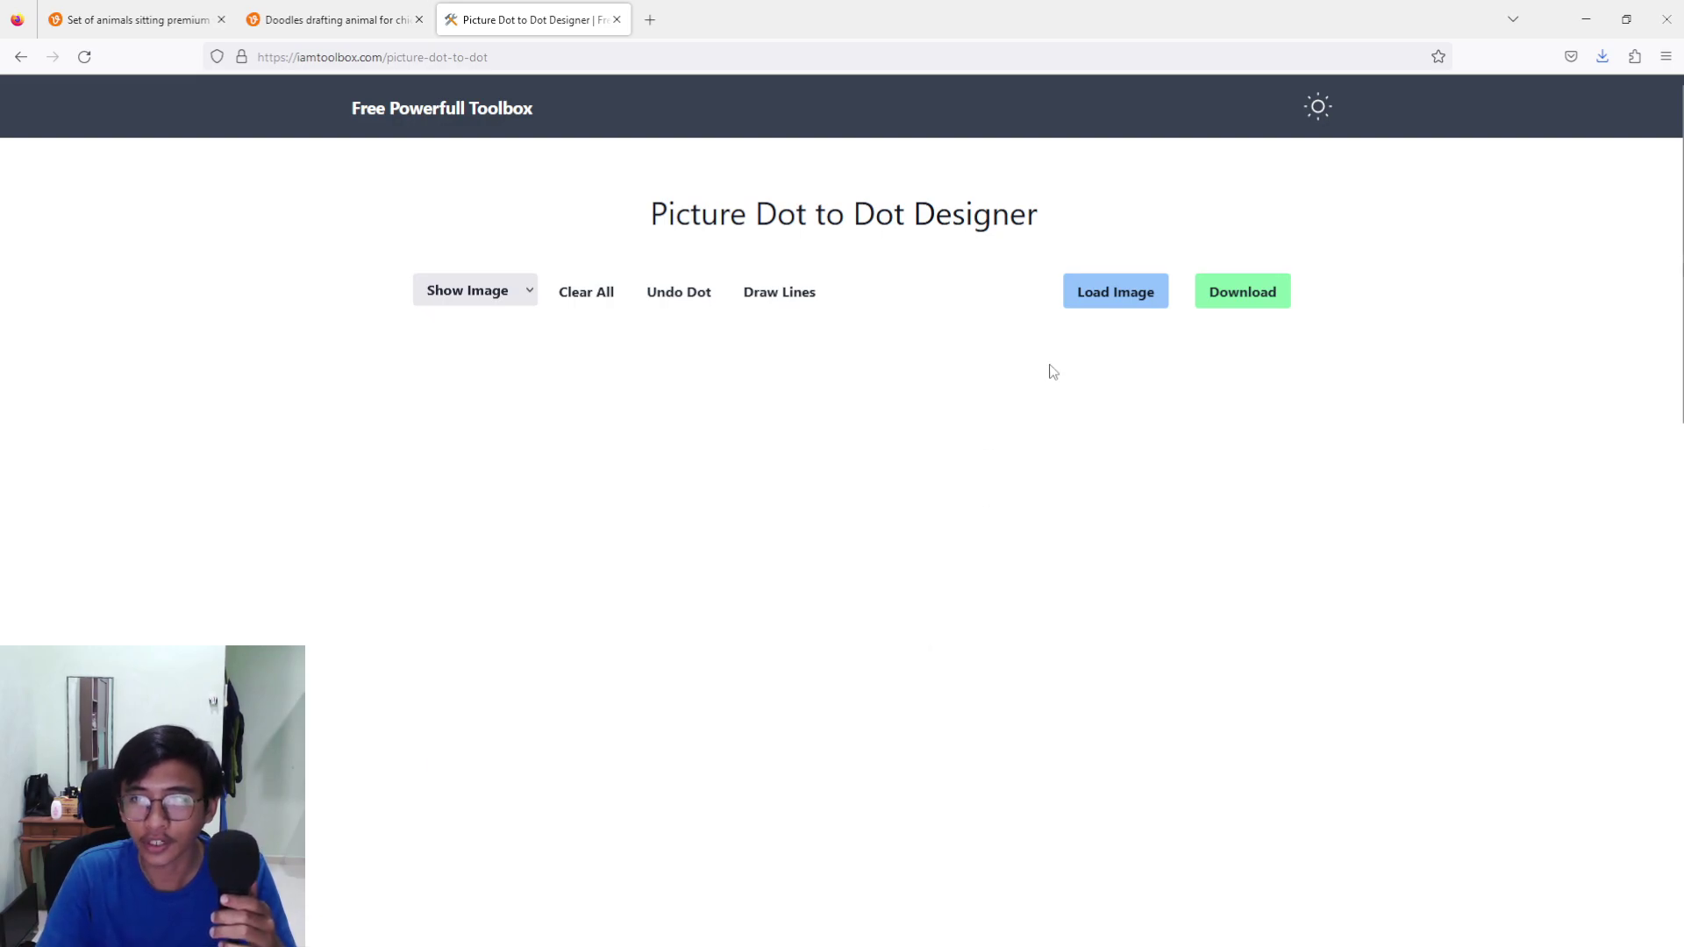
Load the exported zebra PNG into the Picture Dot to Dot Designer
{"action": "left_click", "coordinate": [1132, 298]}
{"action": "left_click", "coordinate": [816, 313]}
{"action": "double_click", "coordinate": [923, 267]}
{"action": "left_click", "coordinate": [939, 251]}
{"action": "left_click", "coordinate": [1527, 881]}
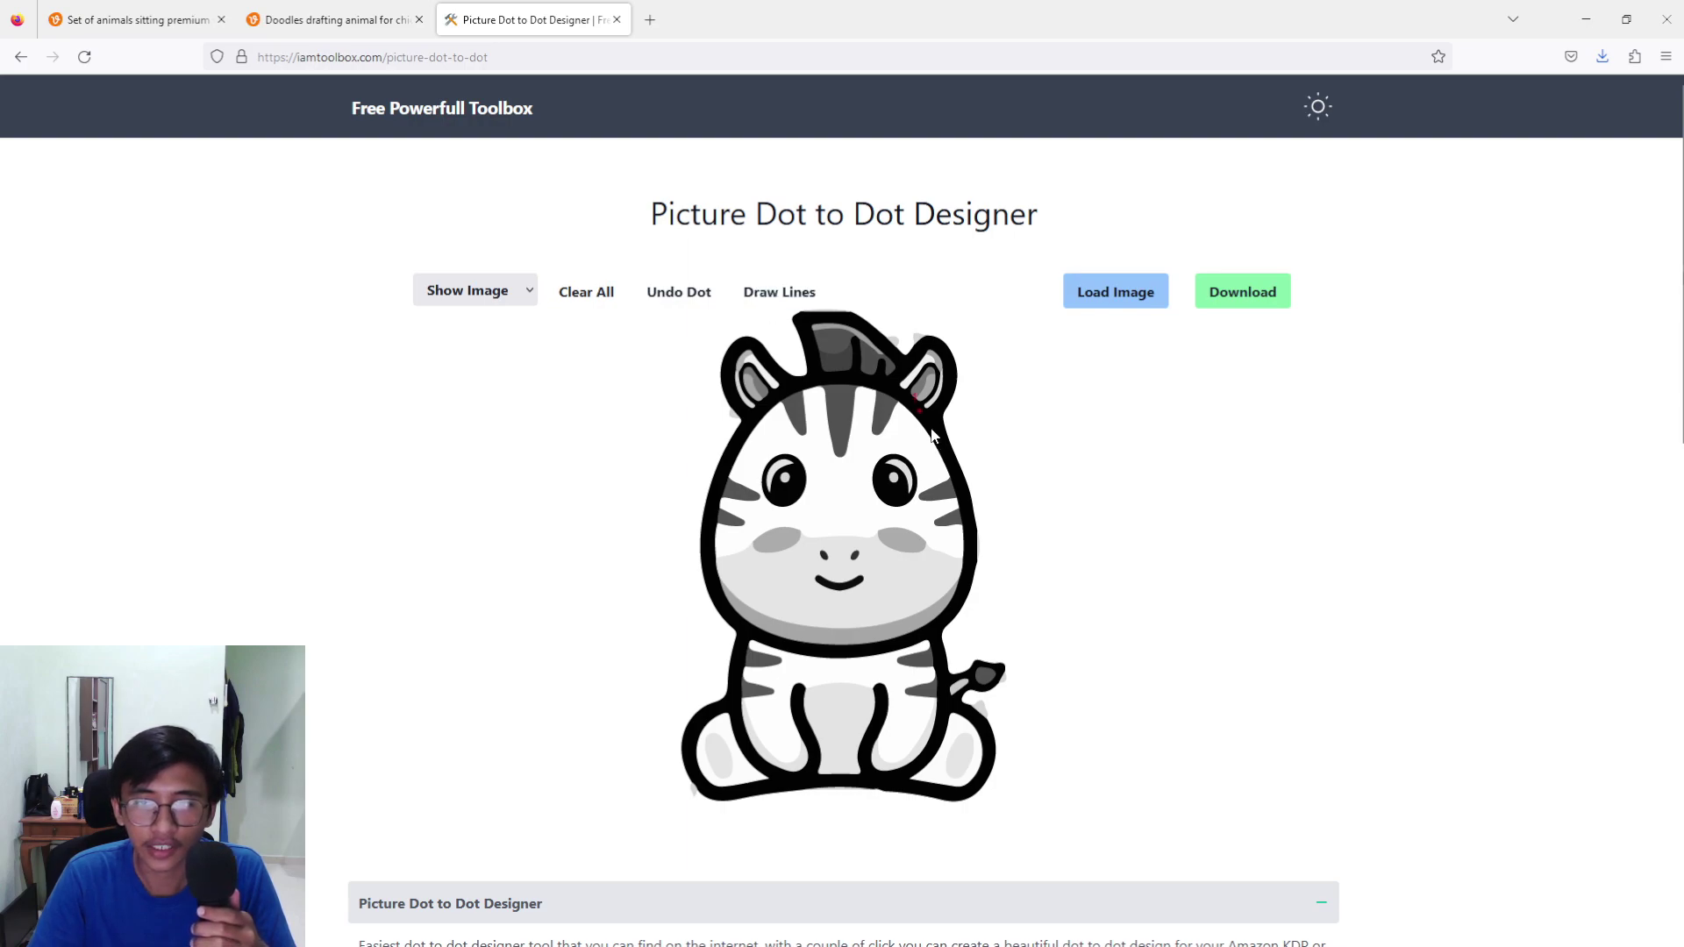
Place 83 numbered dots along the outlines of the zebra's head, ears, mane, body and legs, and hide the source image
{"action": "left_click", "coordinate": [675, 300]}
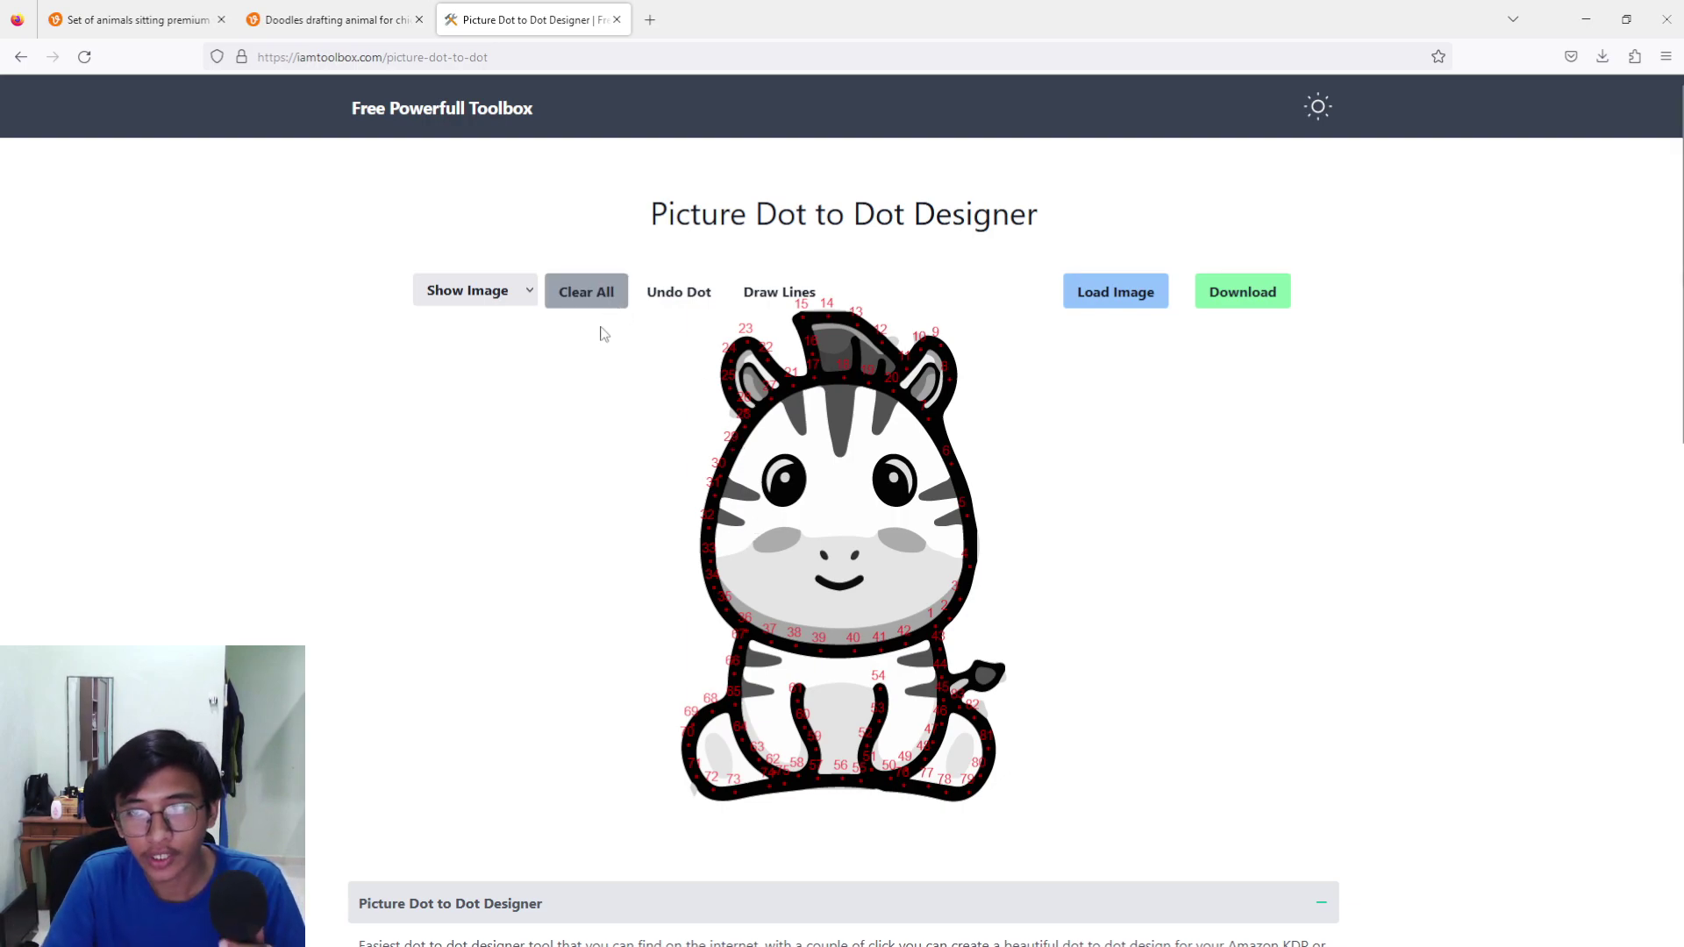
{"action": "left_click", "coordinate": [507, 293]}
{"action": "left_click", "coordinate": [486, 355]}
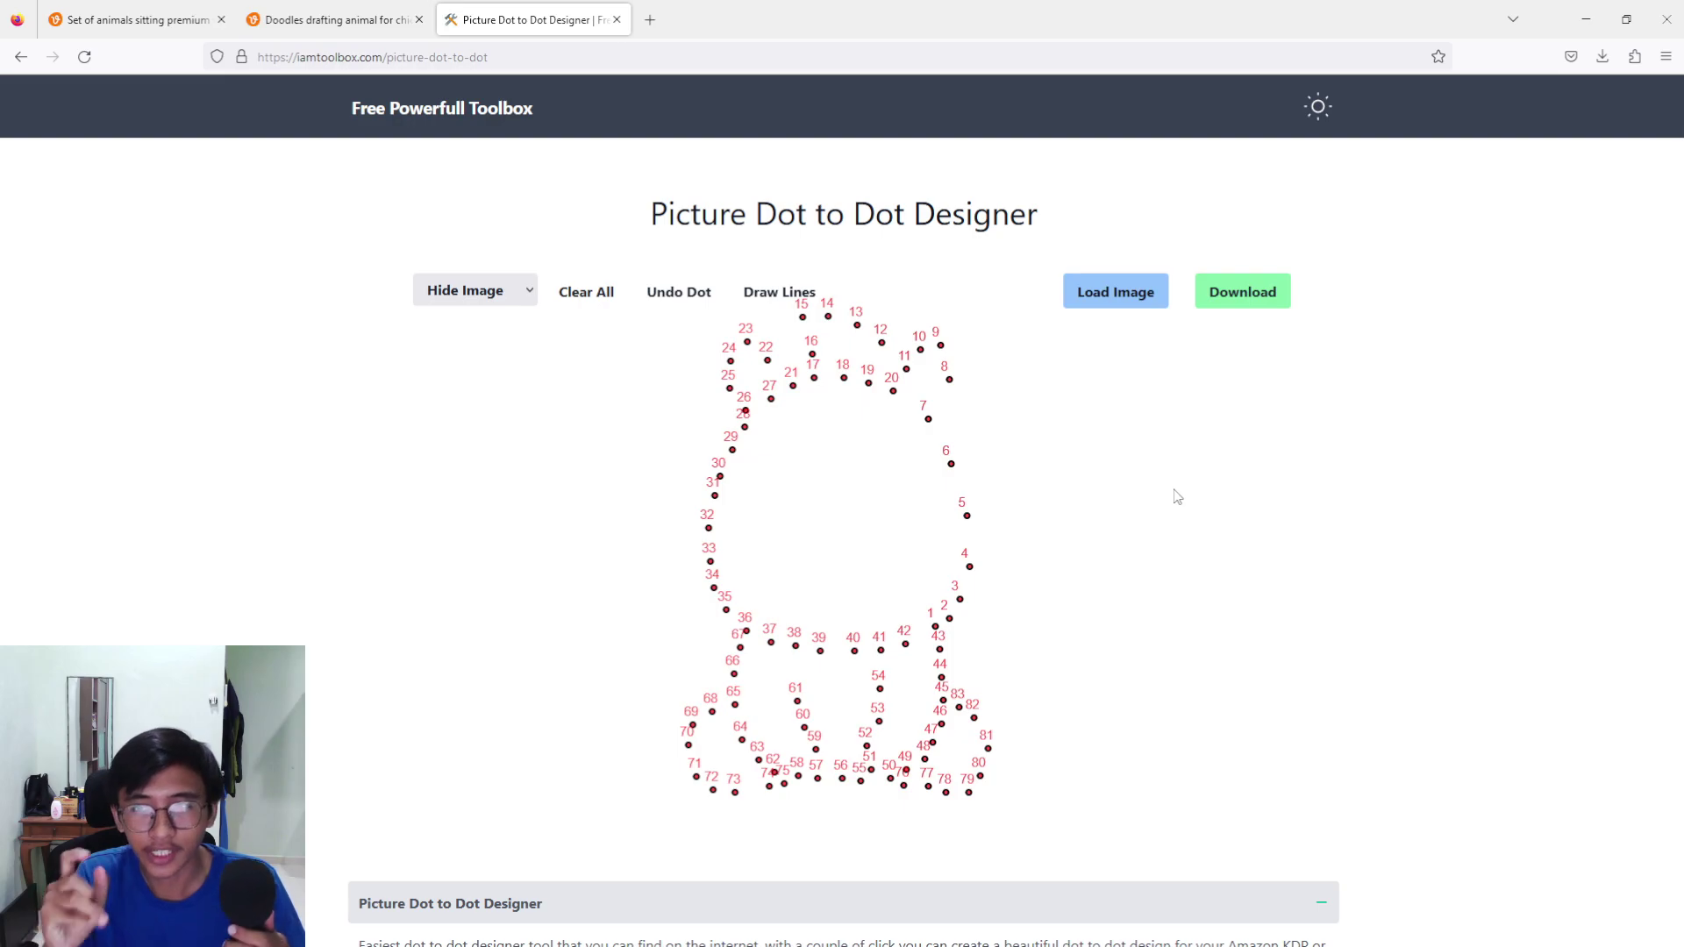
Download the dot-to-dot design as a JPG, view the downloaded image and close it
{"action": "left_click", "coordinate": [1240, 303]}
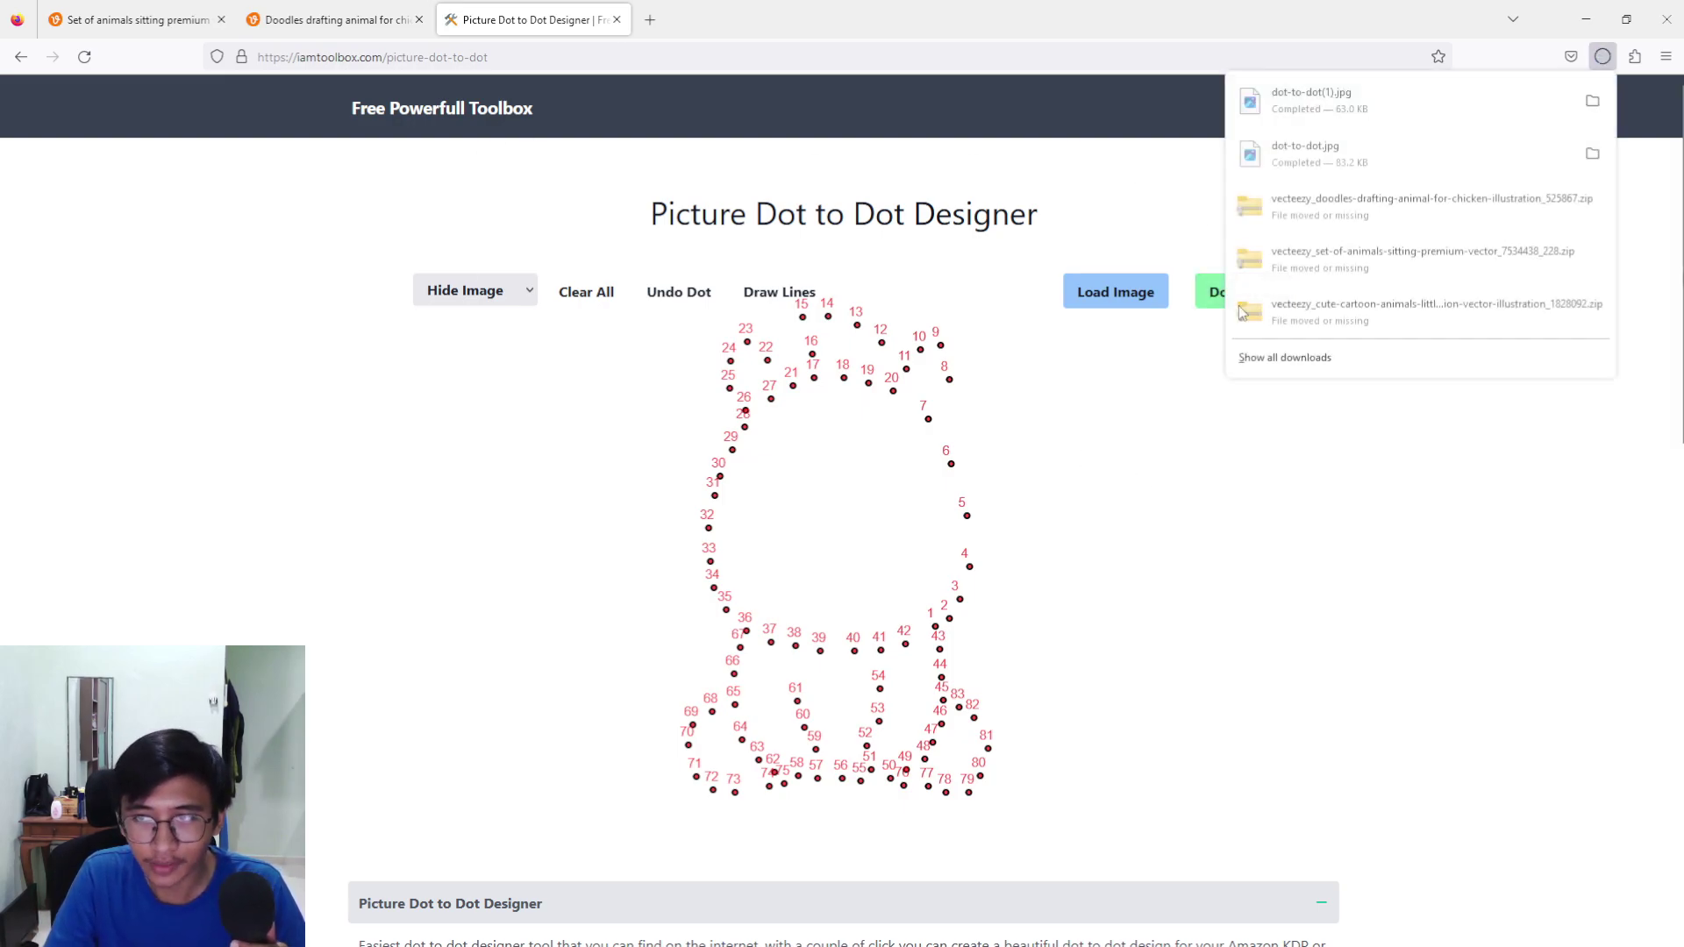
{"action": "left_click", "coordinate": [1361, 86]}
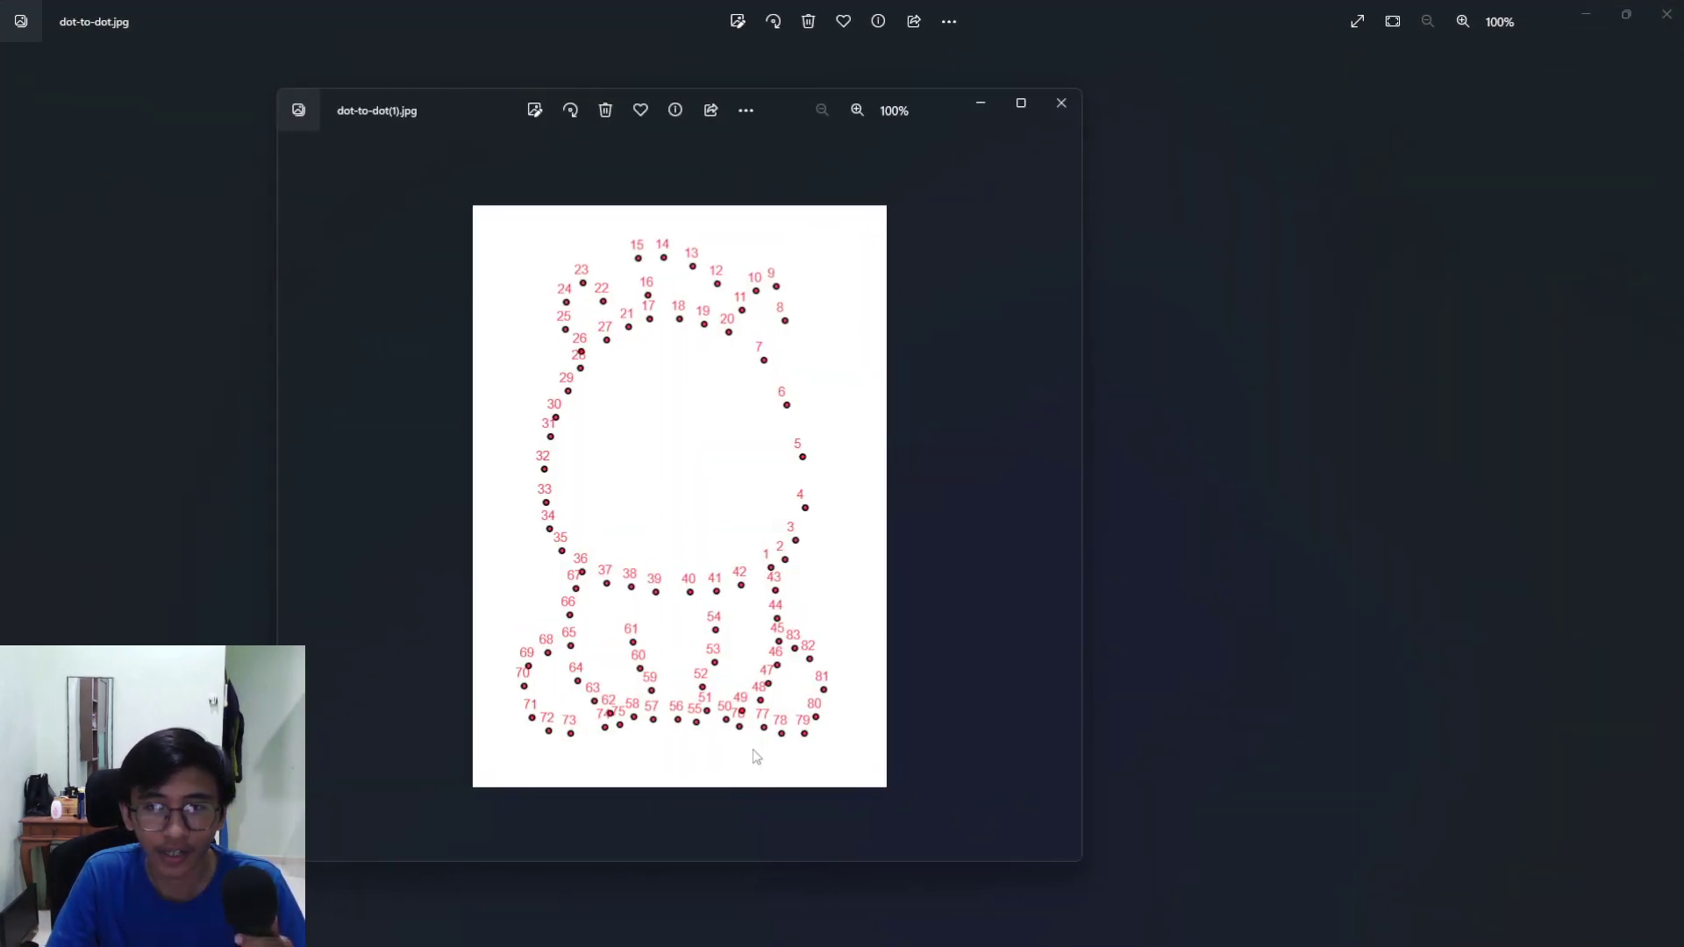
{"action": "left_click", "coordinate": [1064, 105]}
{"action": "left_click", "coordinate": [1582, 10]}
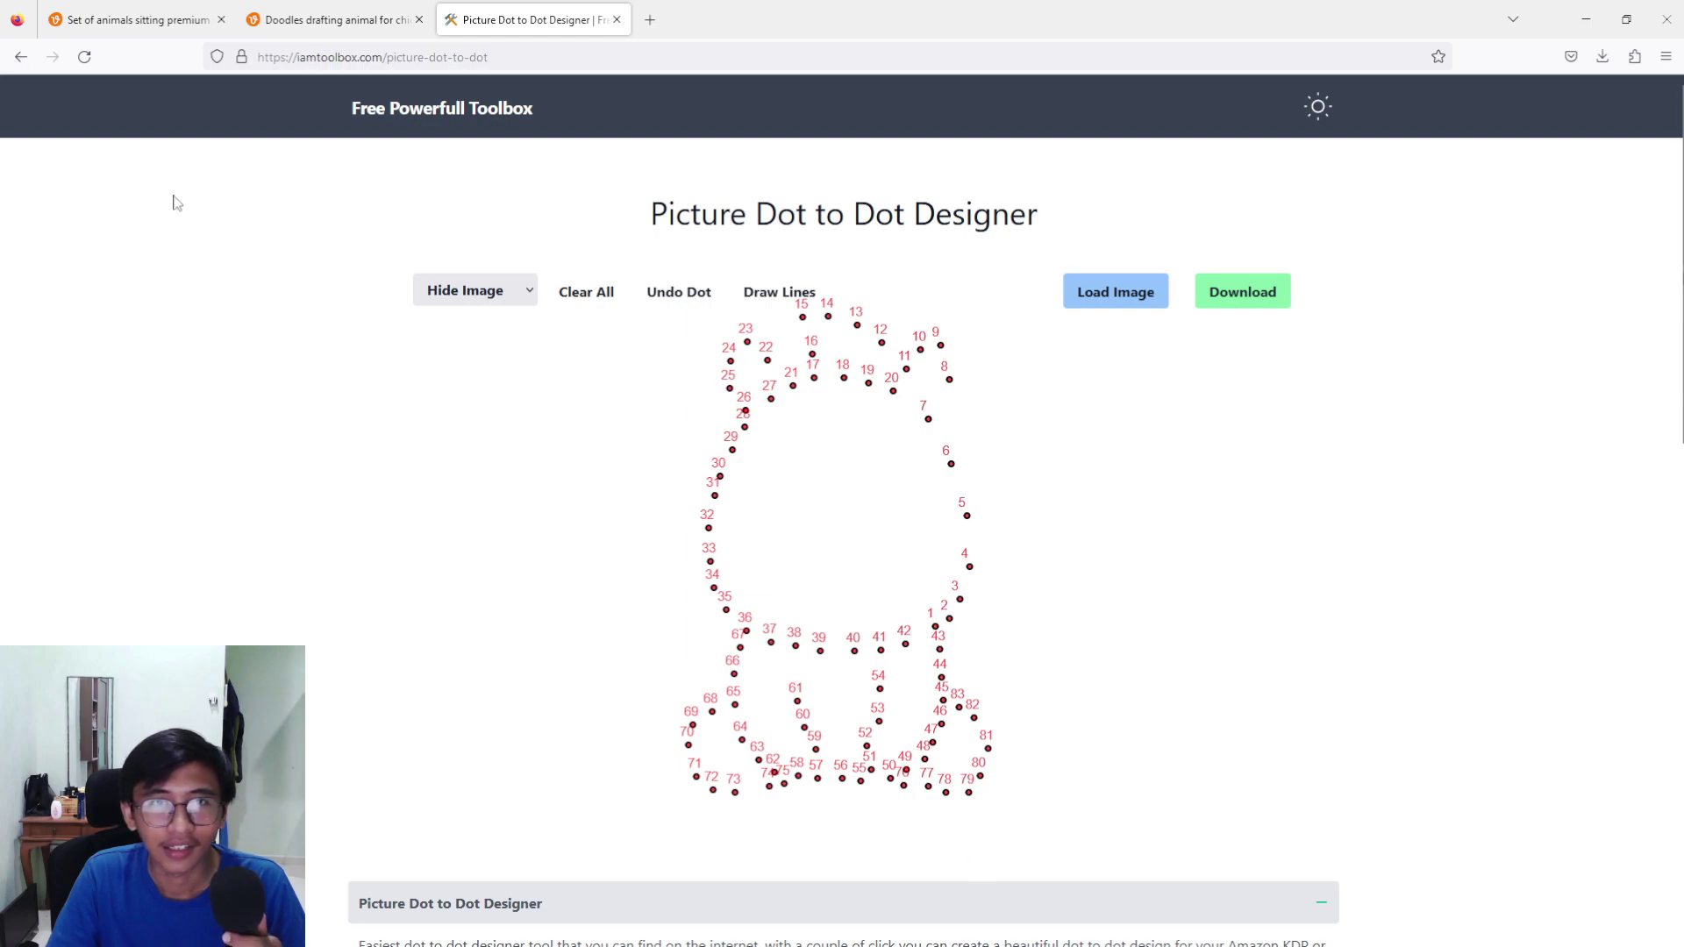
Switch back to Illustrator, dismiss the asset export settings and delete the zebra's black outline path
{"action": "mouse_move", "coordinate": [709, 939]}
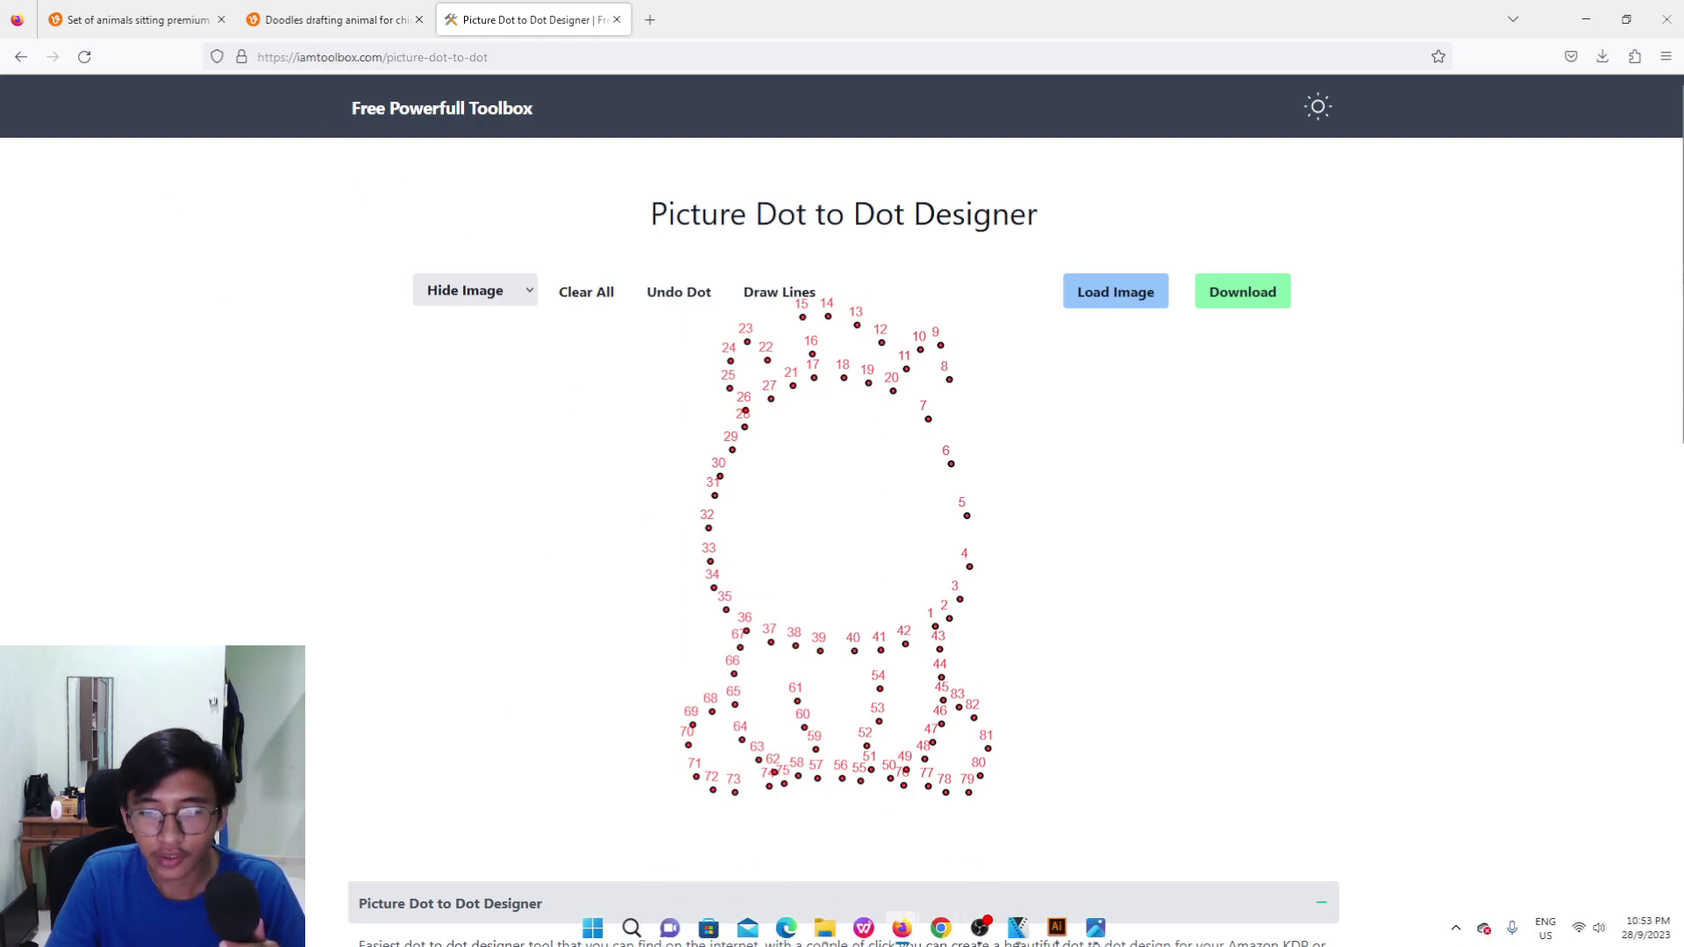
{"action": "left_click", "coordinate": [1057, 928]}
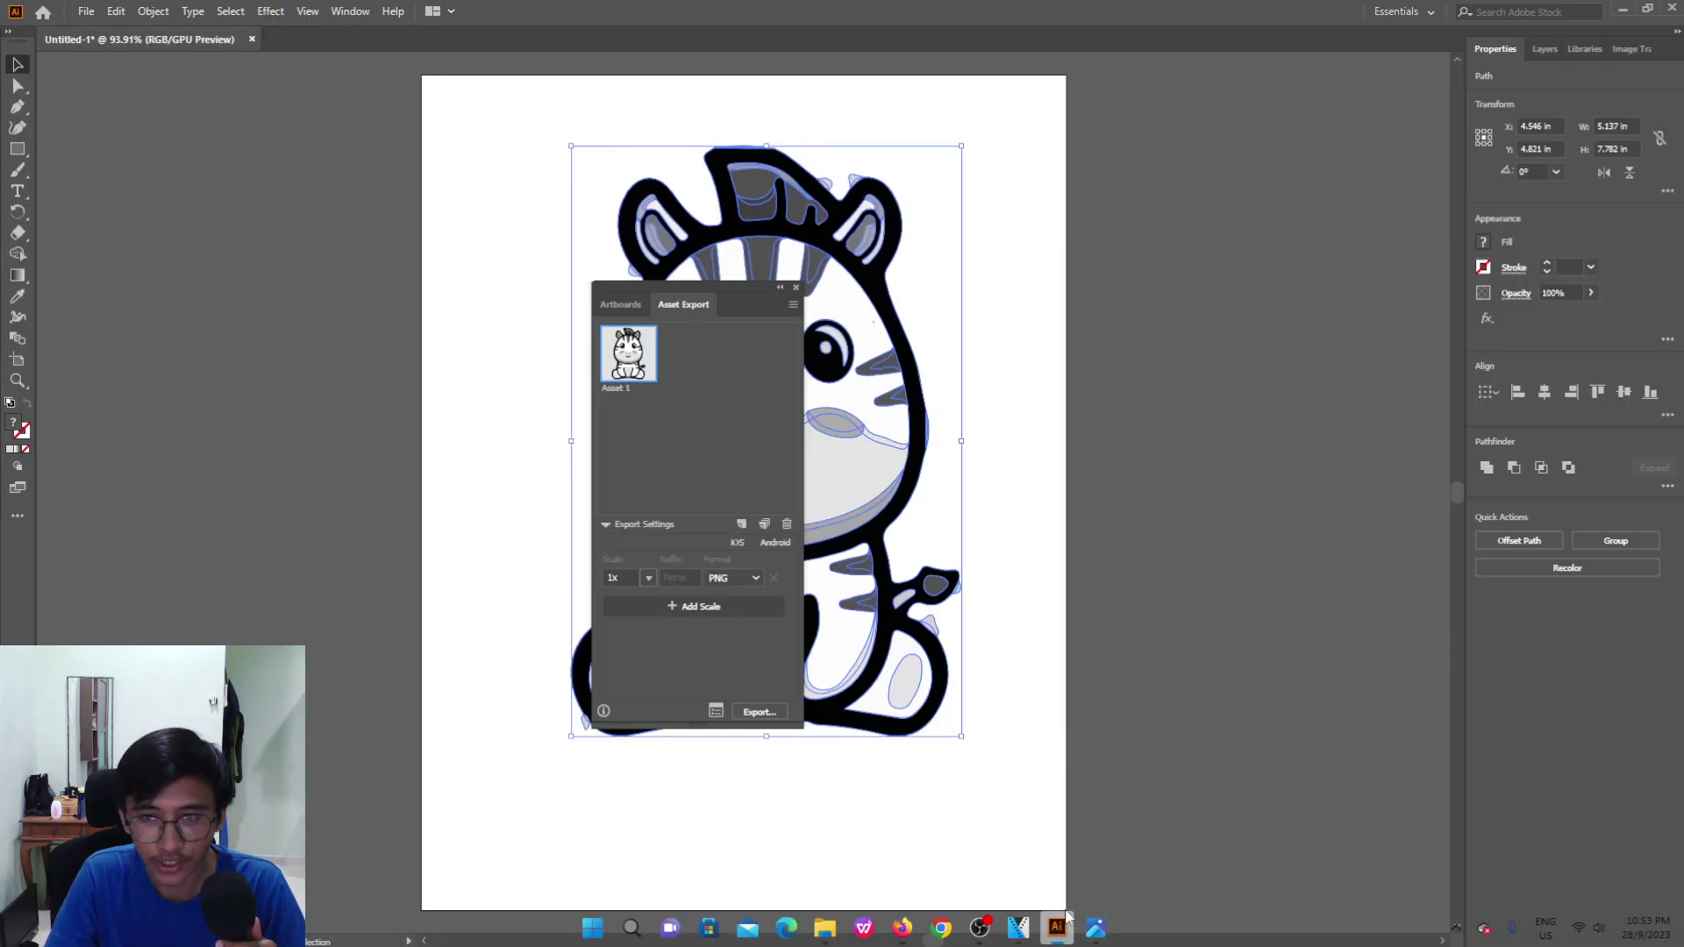
{"action": "left_click", "coordinate": [796, 289]}
{"action": "left_click", "coordinate": [1324, 301]}
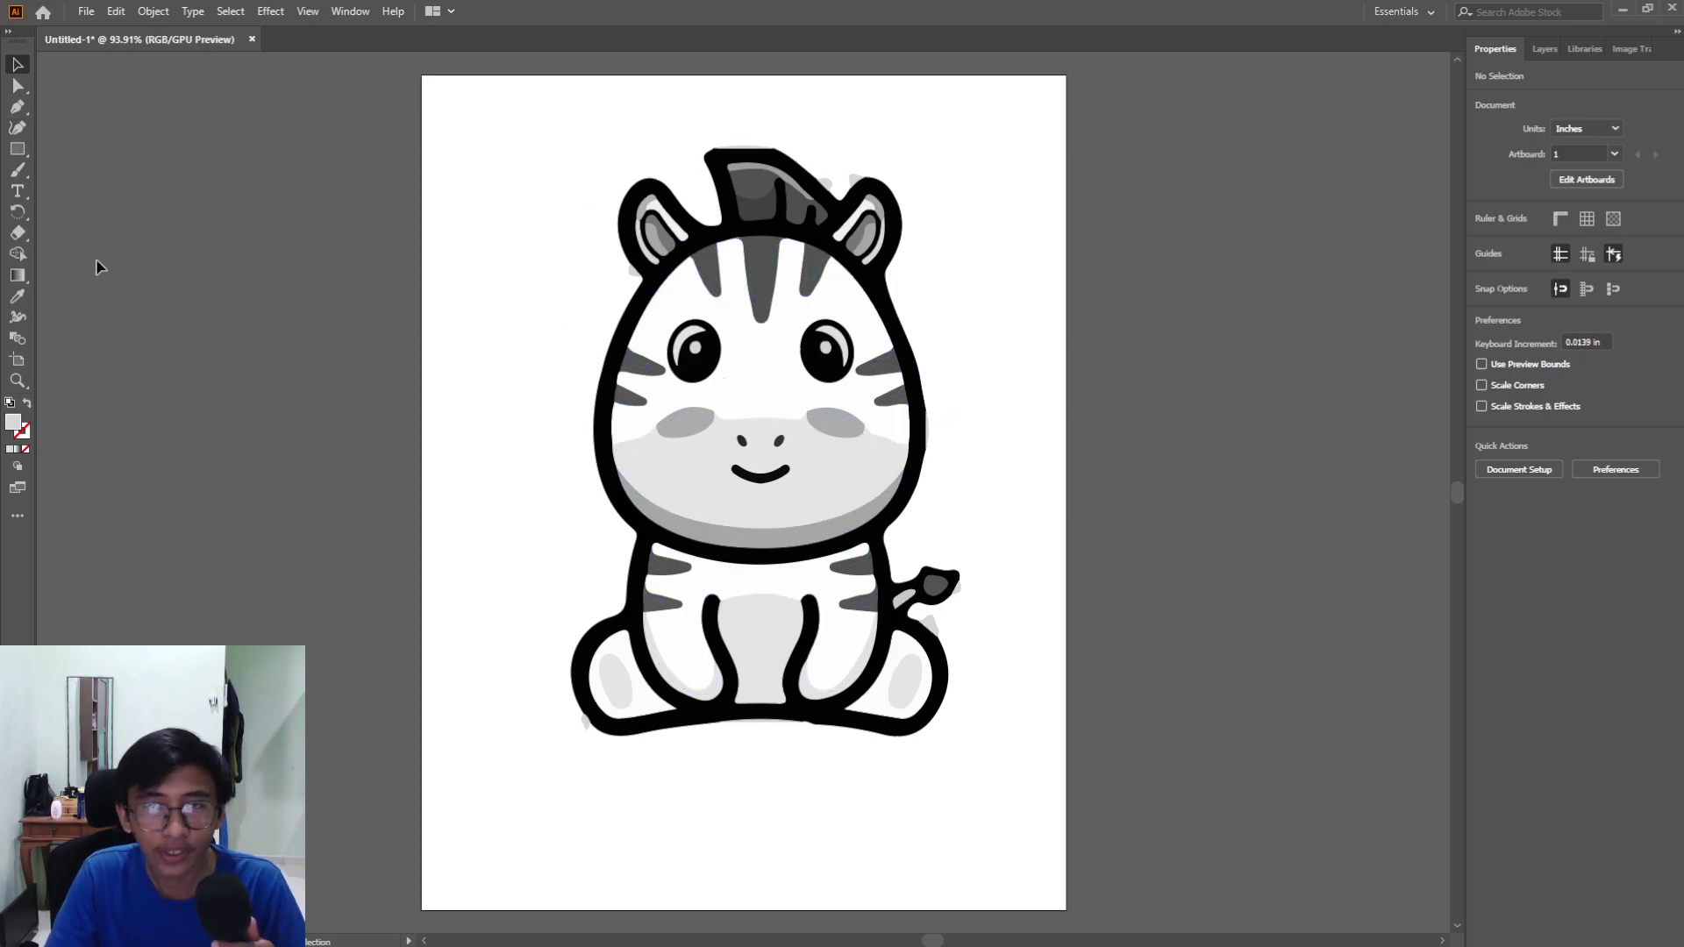
{"action": "left_click", "coordinate": [622, 345]}
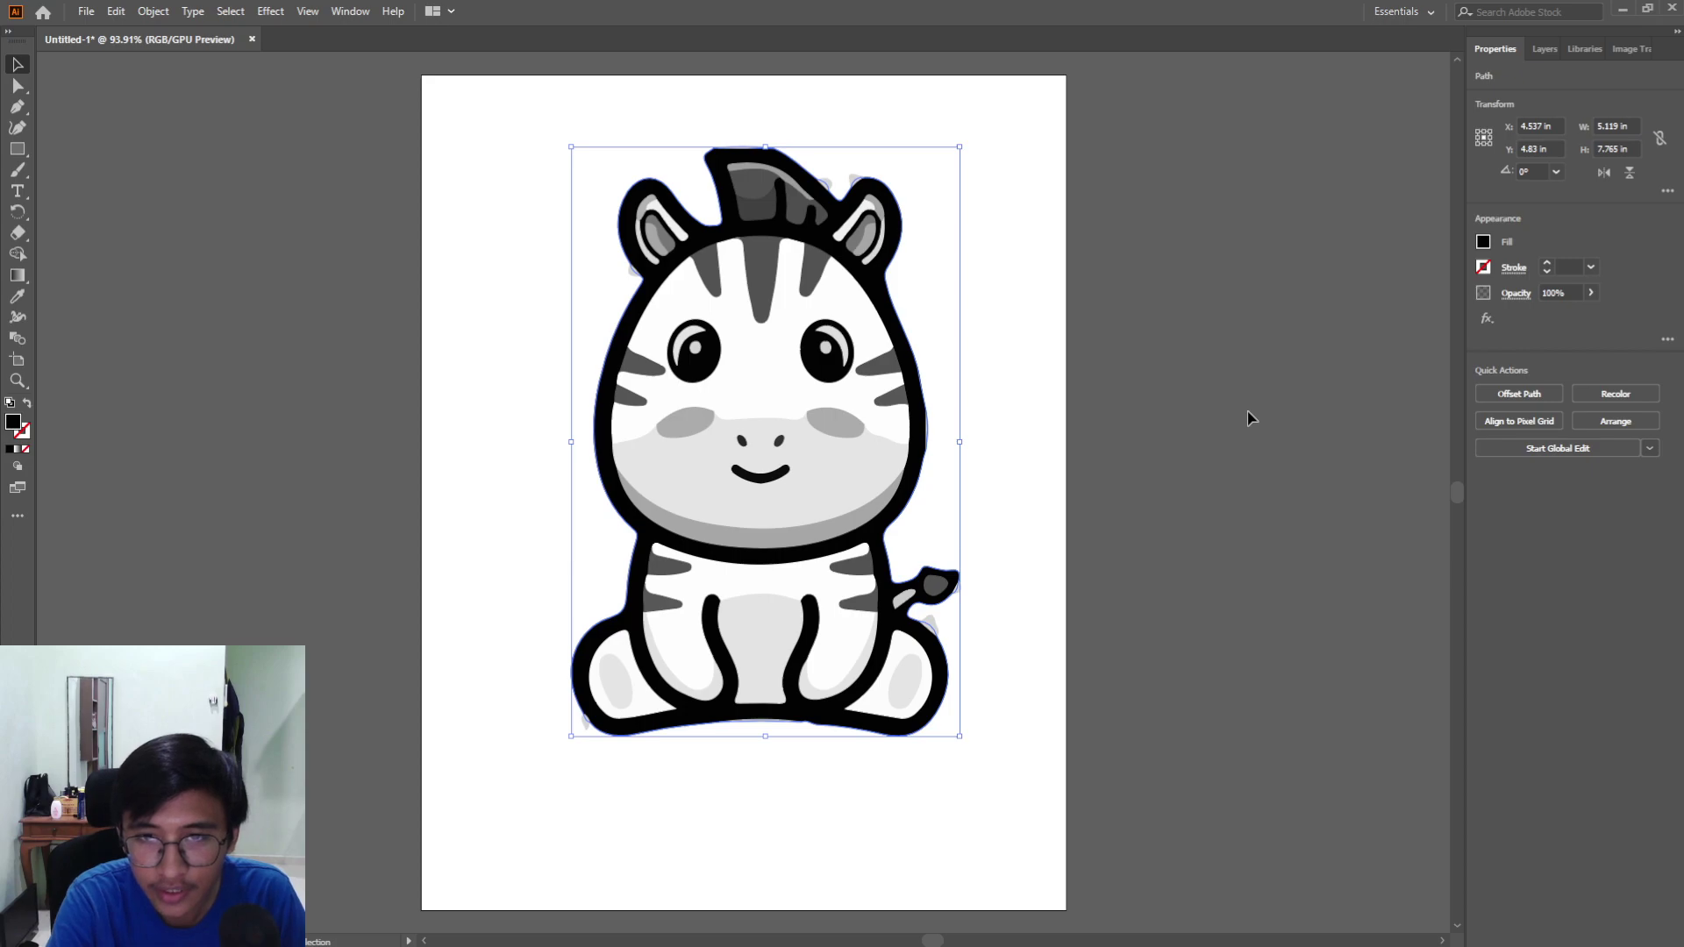
{"action": "key", "text": "Delete"}
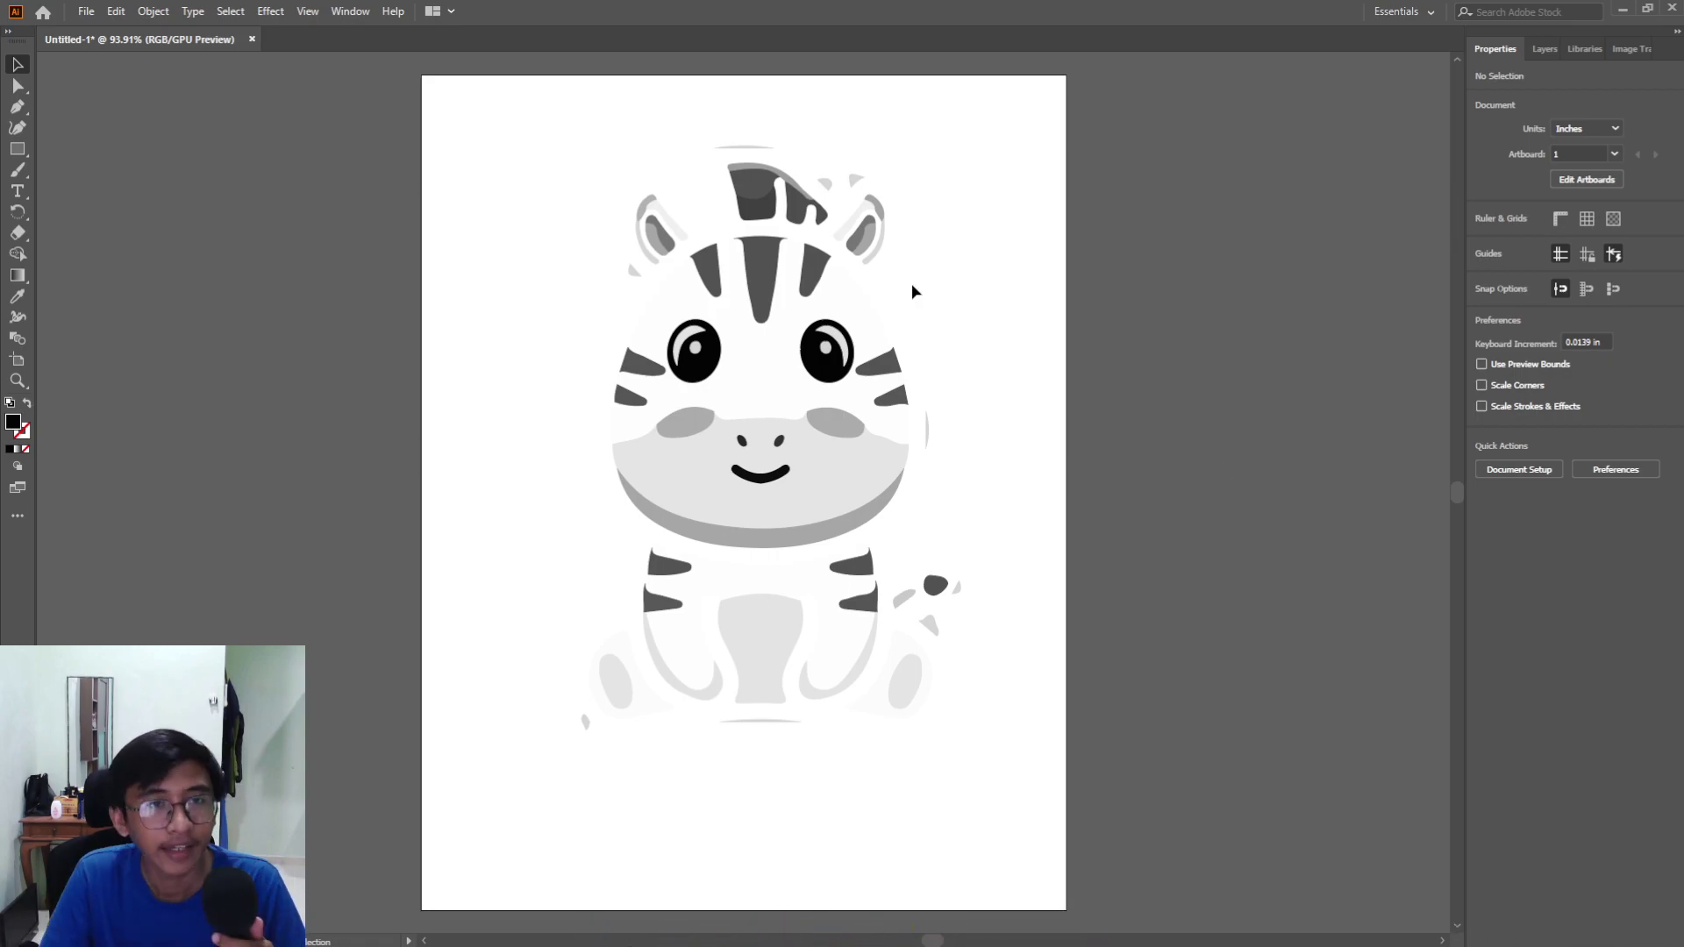
Switch to File Explorer, open the Downloads folder, view the dot-to-dot.jpg image and close it
{"action": "mouse_move", "coordinate": [919, 941]}
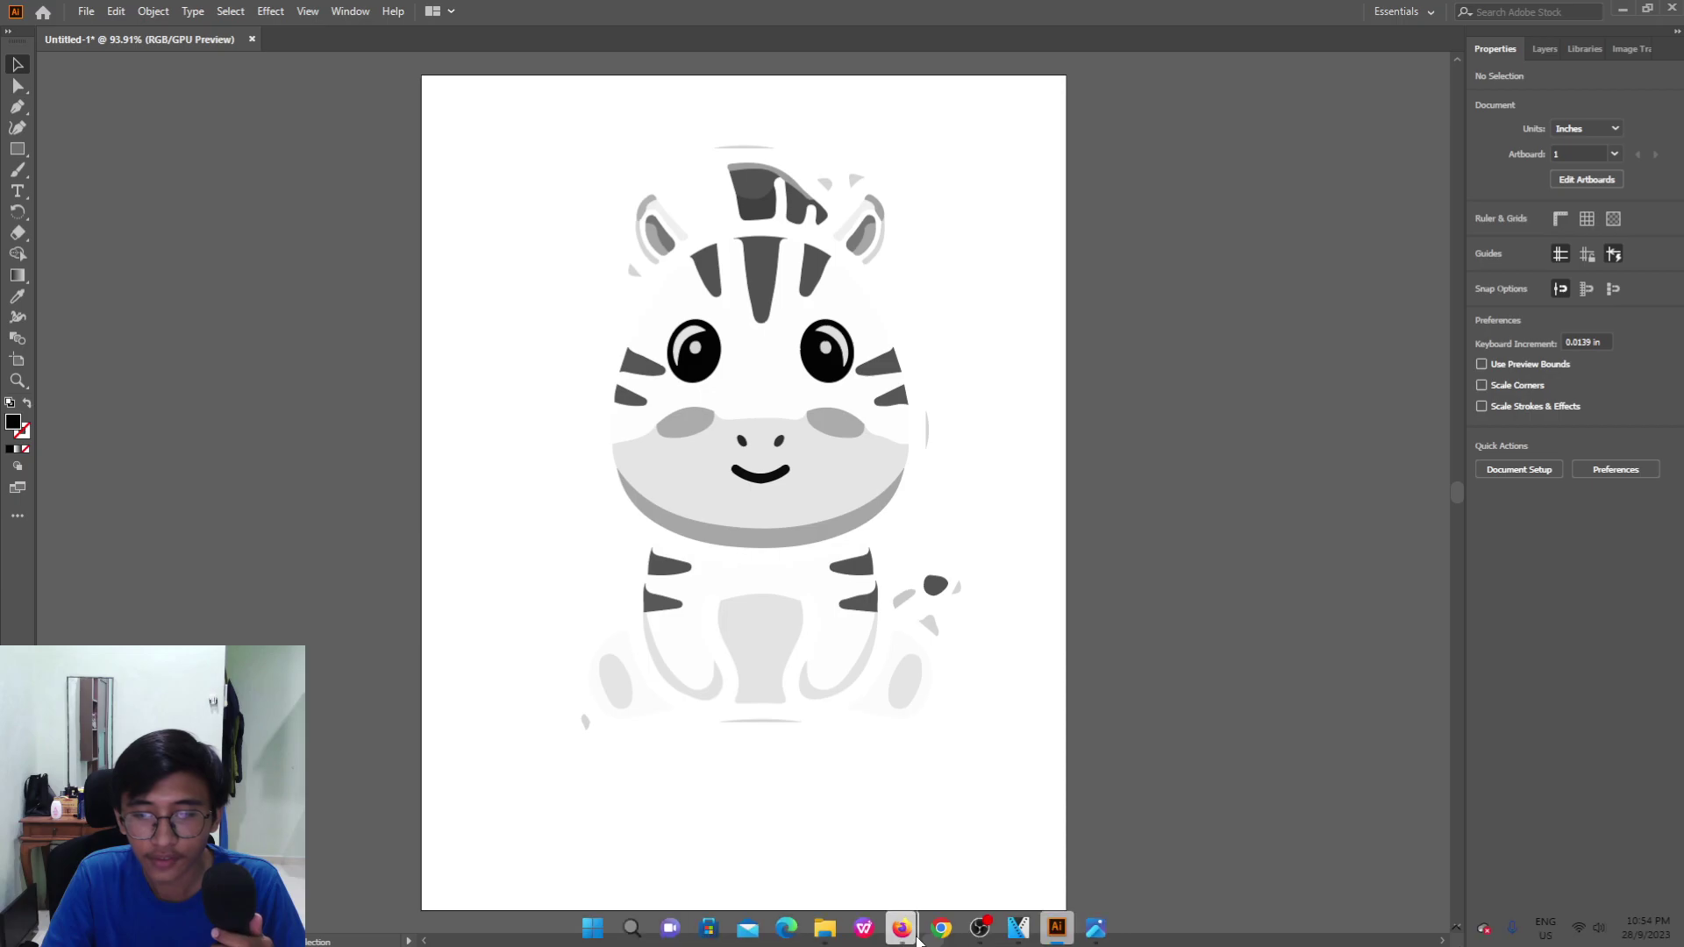
{"action": "mouse_move", "coordinate": [826, 928]}
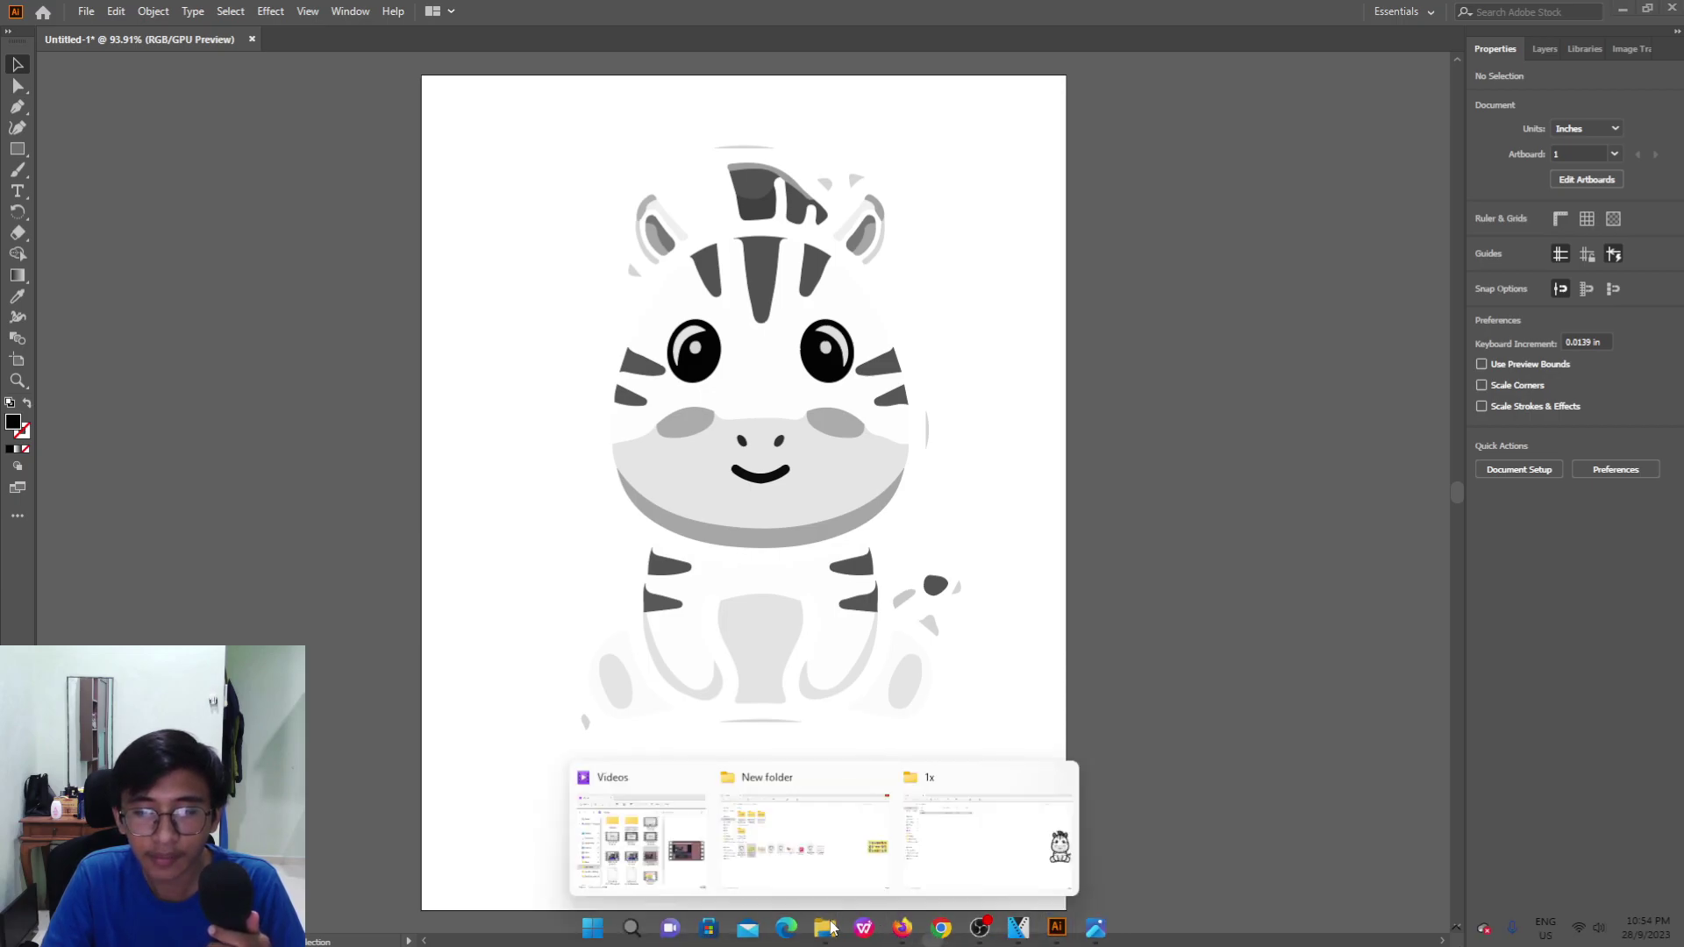
{"action": "left_click", "coordinate": [824, 848]}
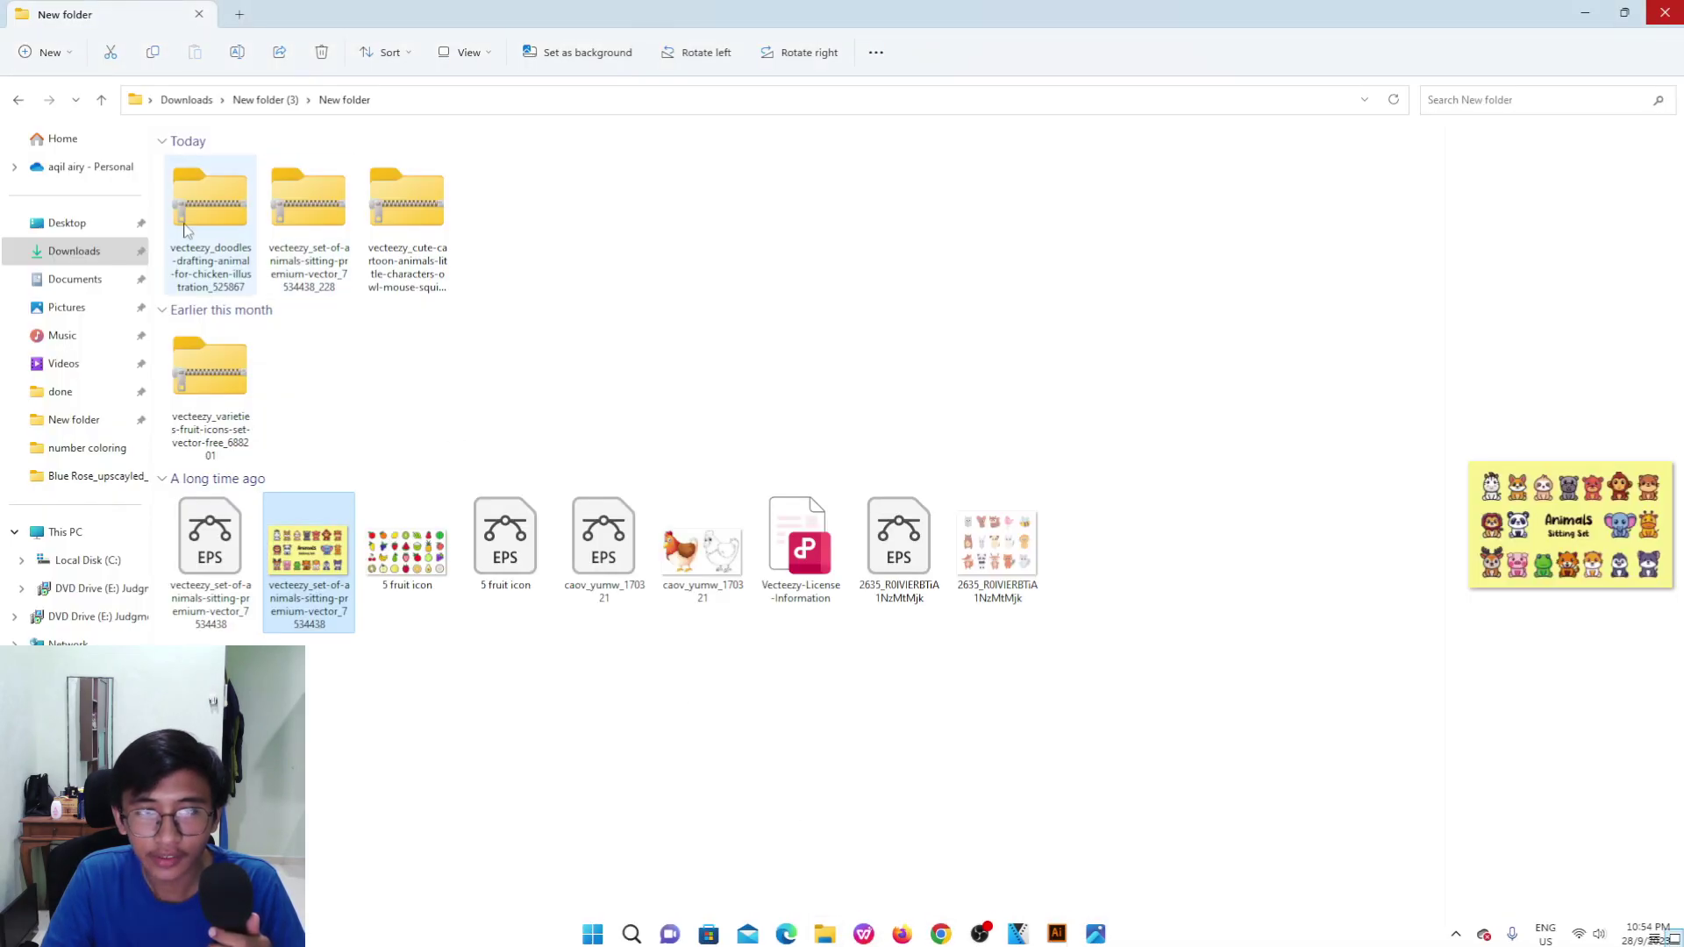
{"action": "left_click", "coordinate": [73, 252]}
{"action": "double_click", "coordinate": [203, 193]}
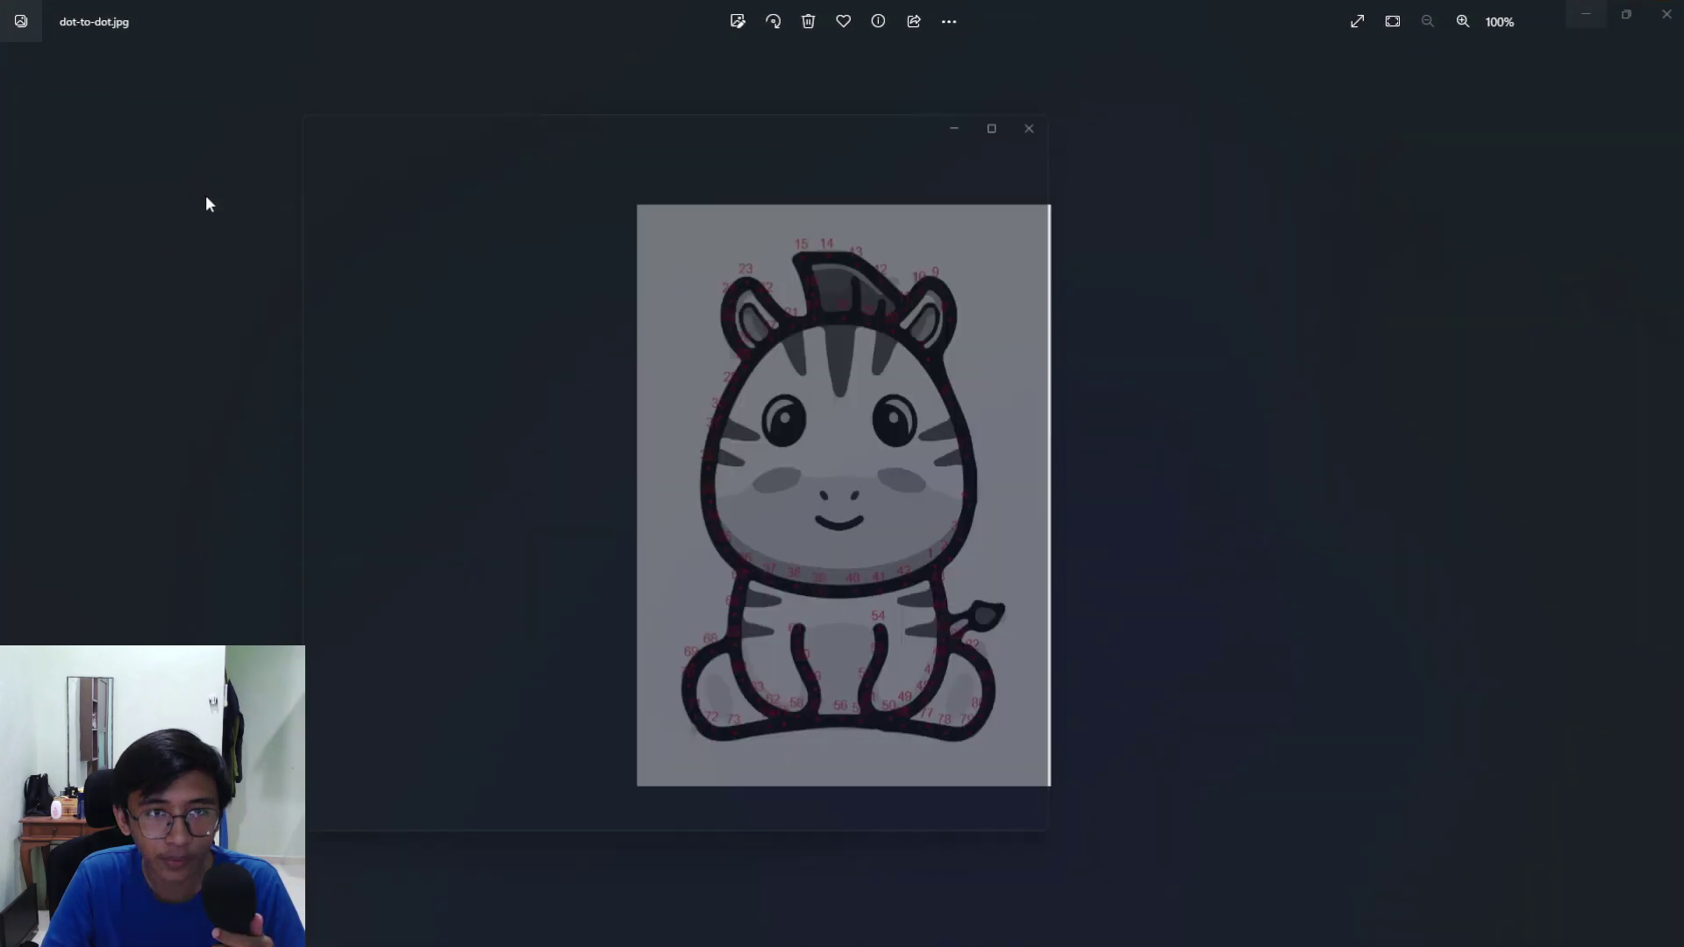
{"action": "left_click", "coordinate": [1070, 107]}
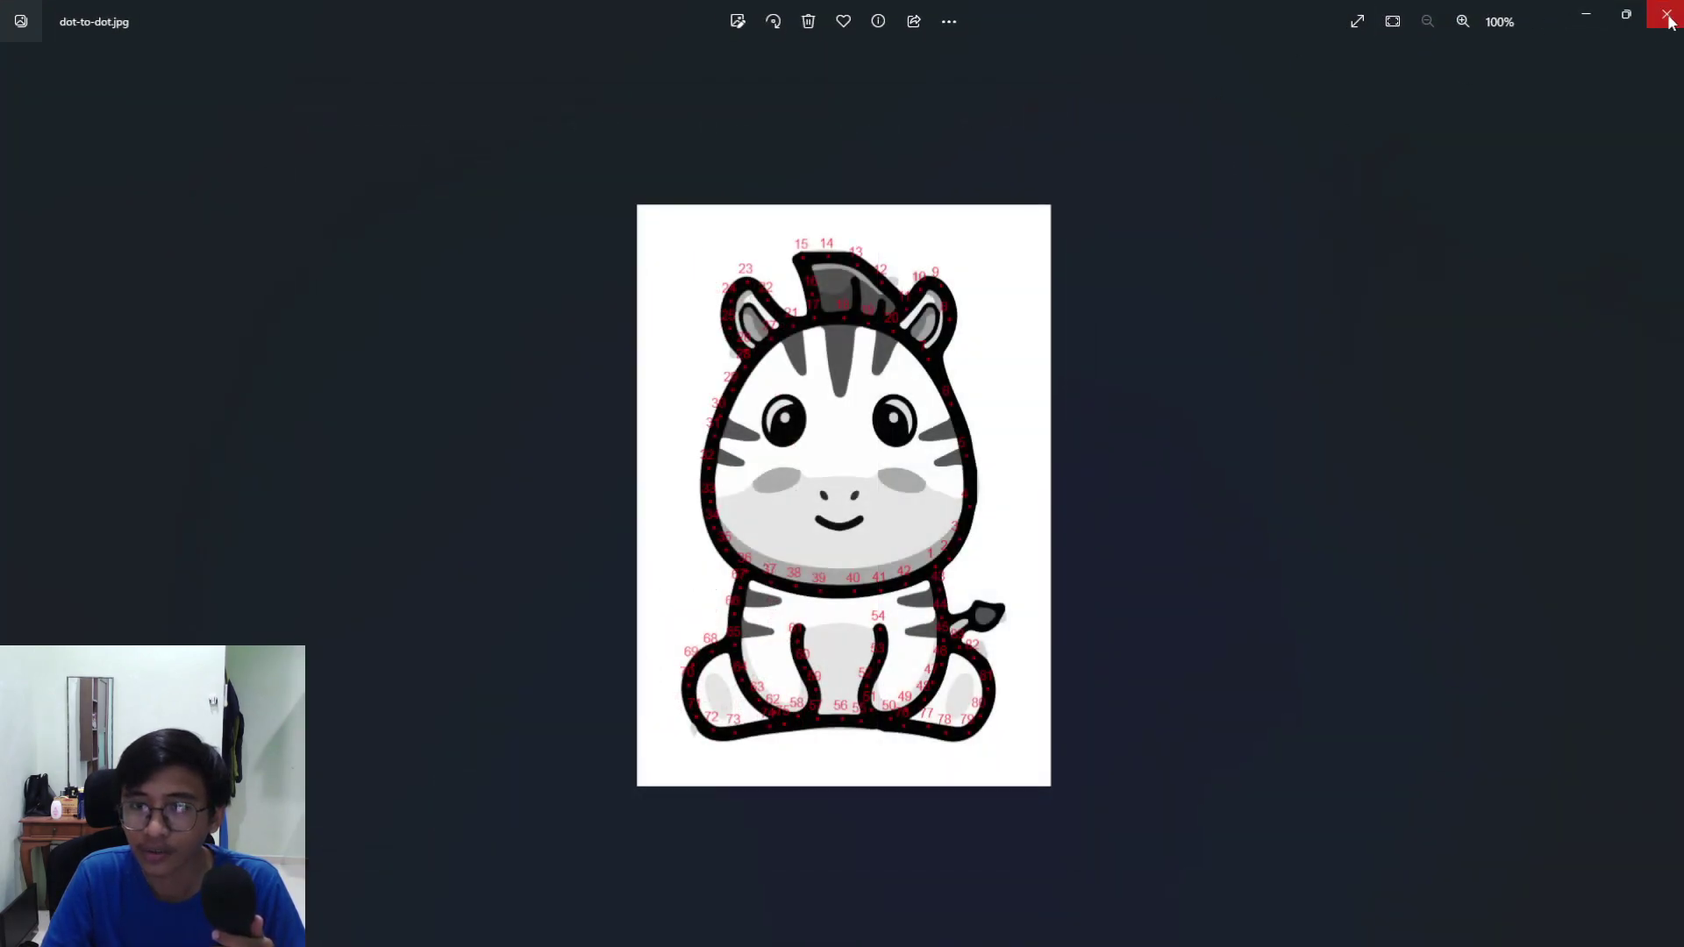
{"action": "left_click", "coordinate": [1669, 17]}
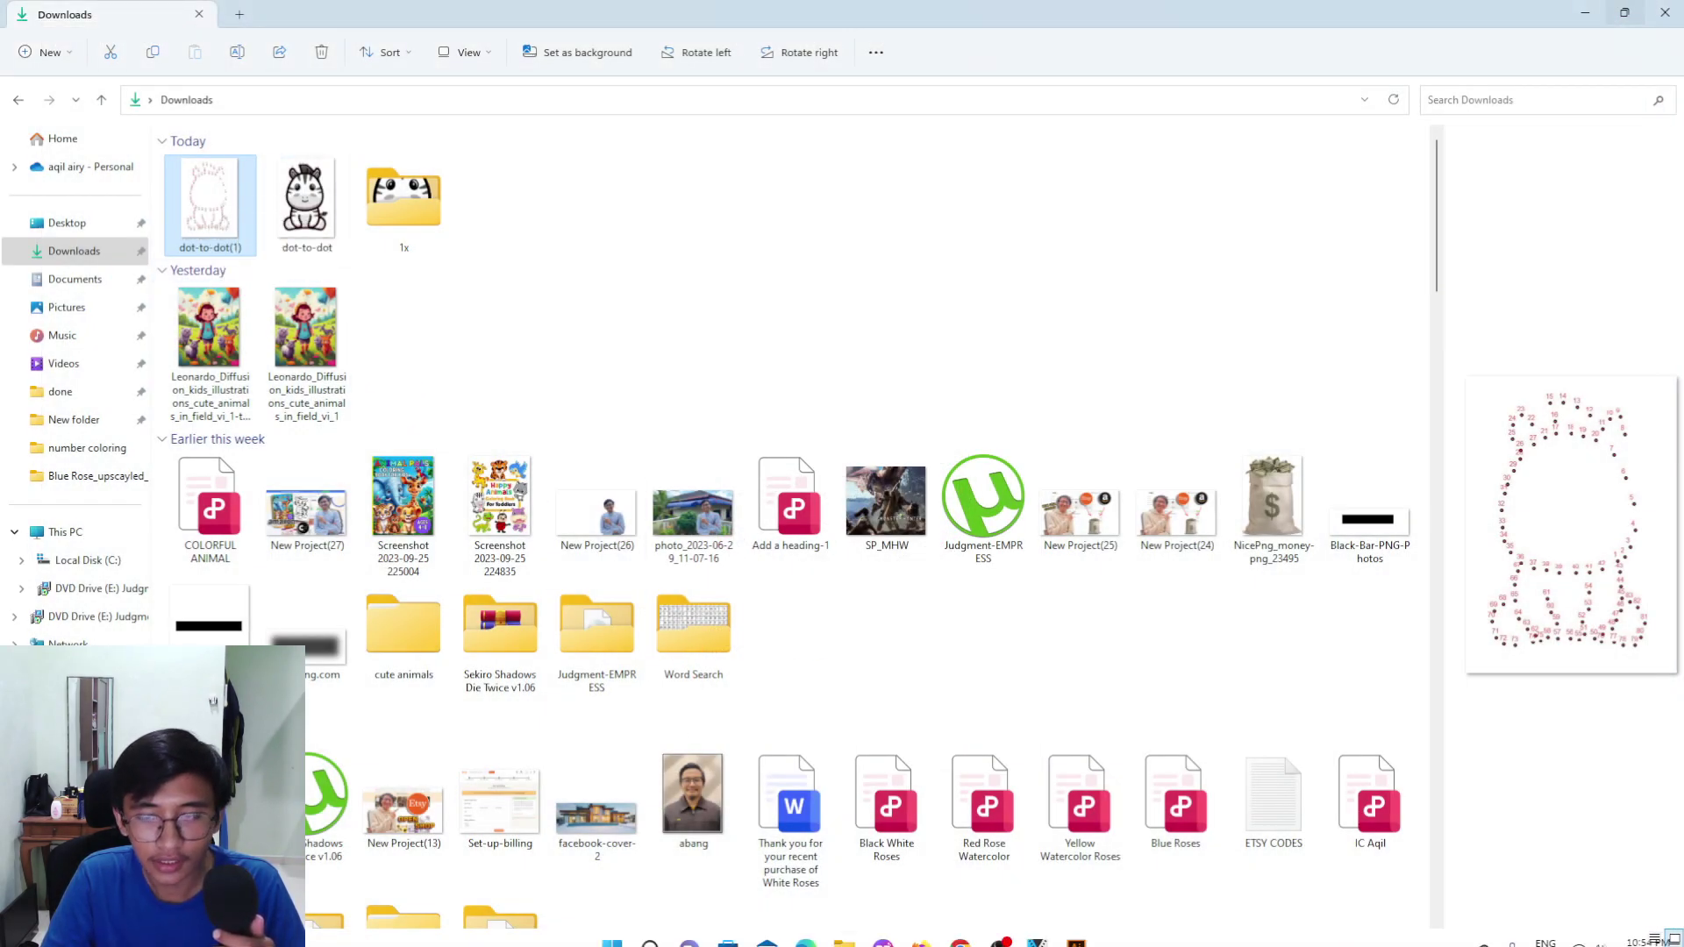
Place the dot-to-dot(1) image from the Downloads folder into the Illustrator document, beside the zebra artwork
{"action": "left_click", "coordinate": [1077, 927]}
{"action": "left_click_drag", "start_coordinate": [831, 593], "coordinate": [255, 416]}
{"action": "left_click_drag", "start_coordinate": [250, 430], "coordinate": [249, 431]}
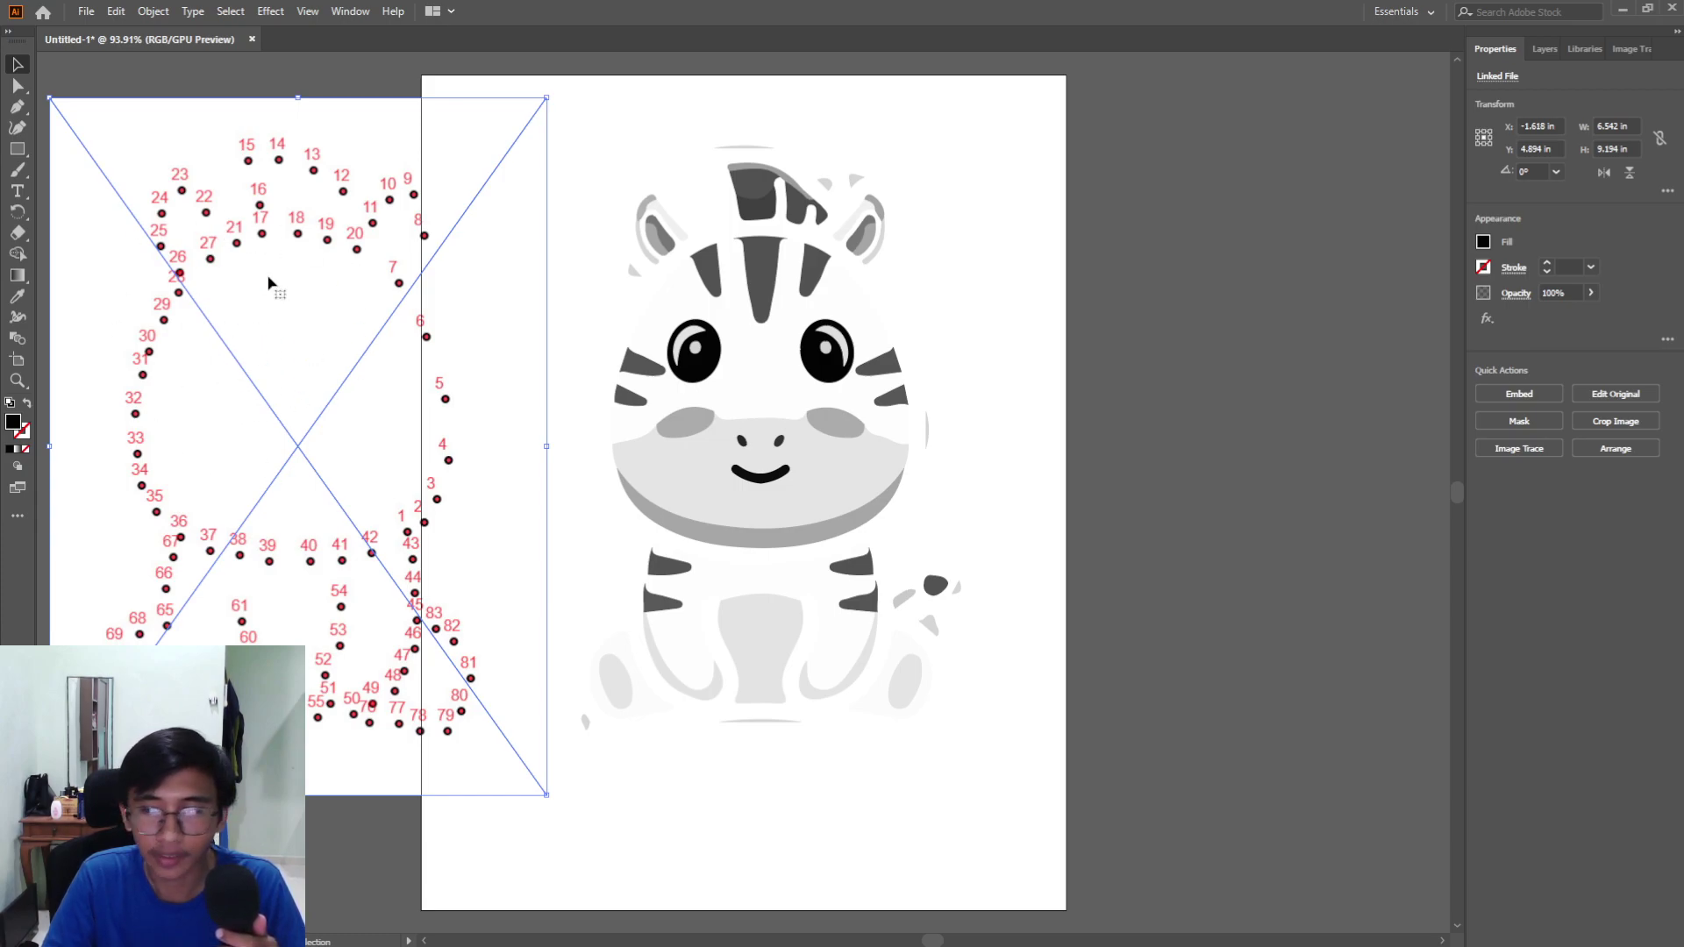
Embed the placed dot-to-dot image and trace it with the Shades of Gray preset
{"action": "left_click", "coordinate": [1549, 399]}
{"action": "left_click", "coordinate": [1625, 423]}
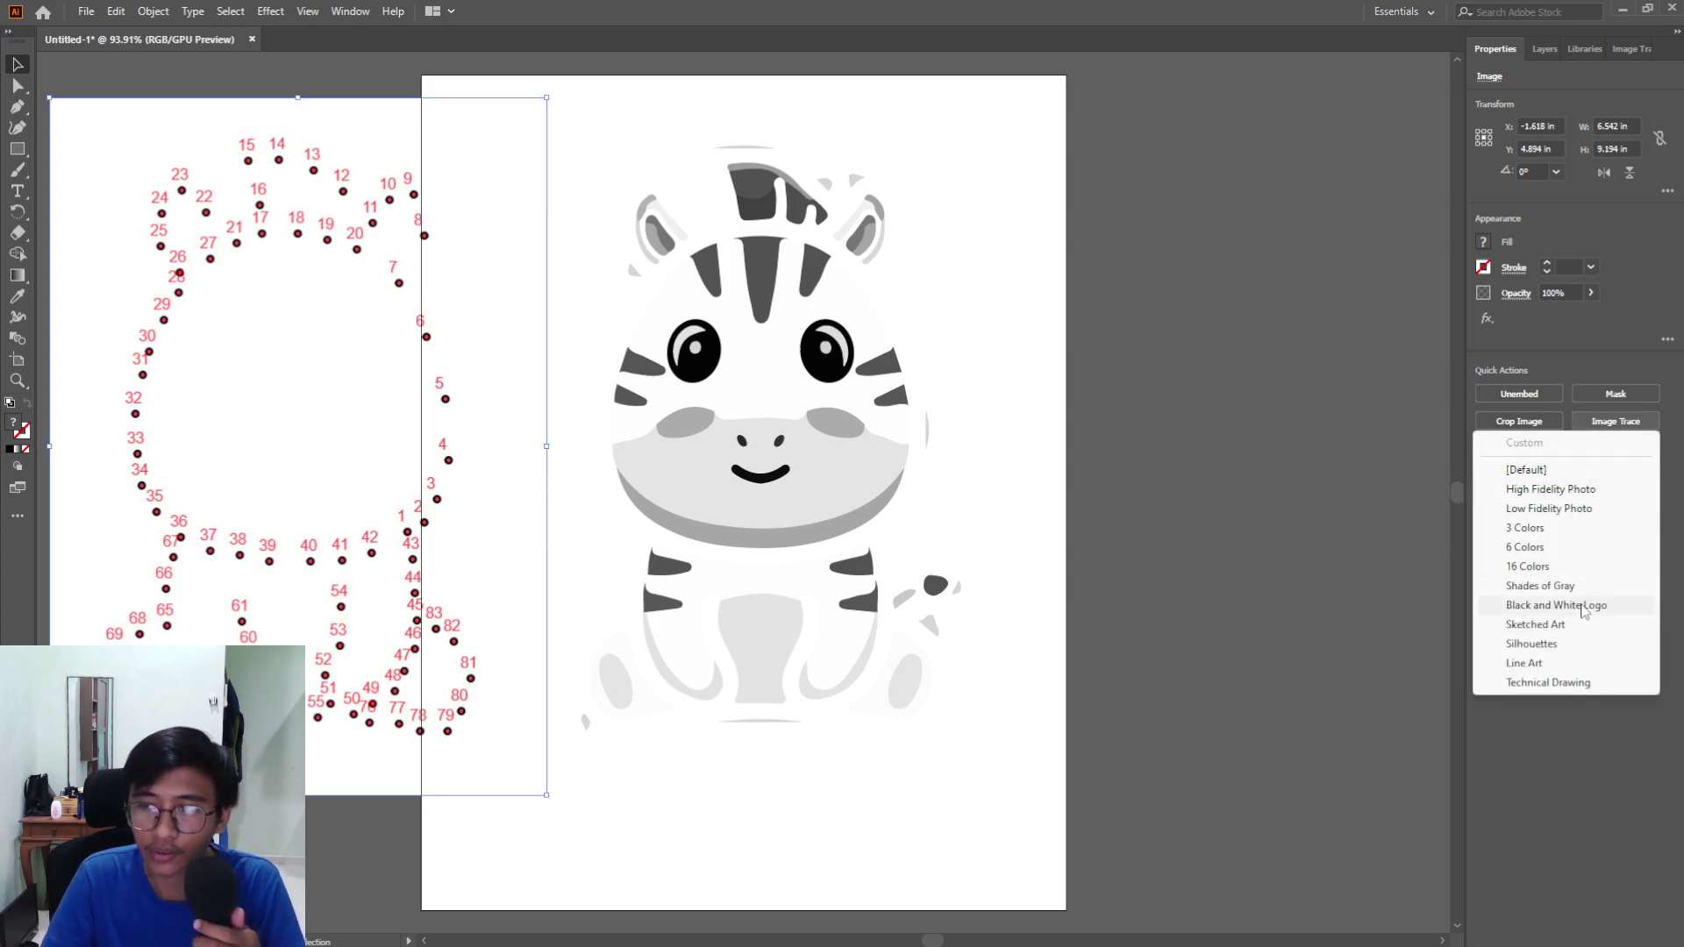
{"action": "left_click", "coordinate": [1583, 586]}
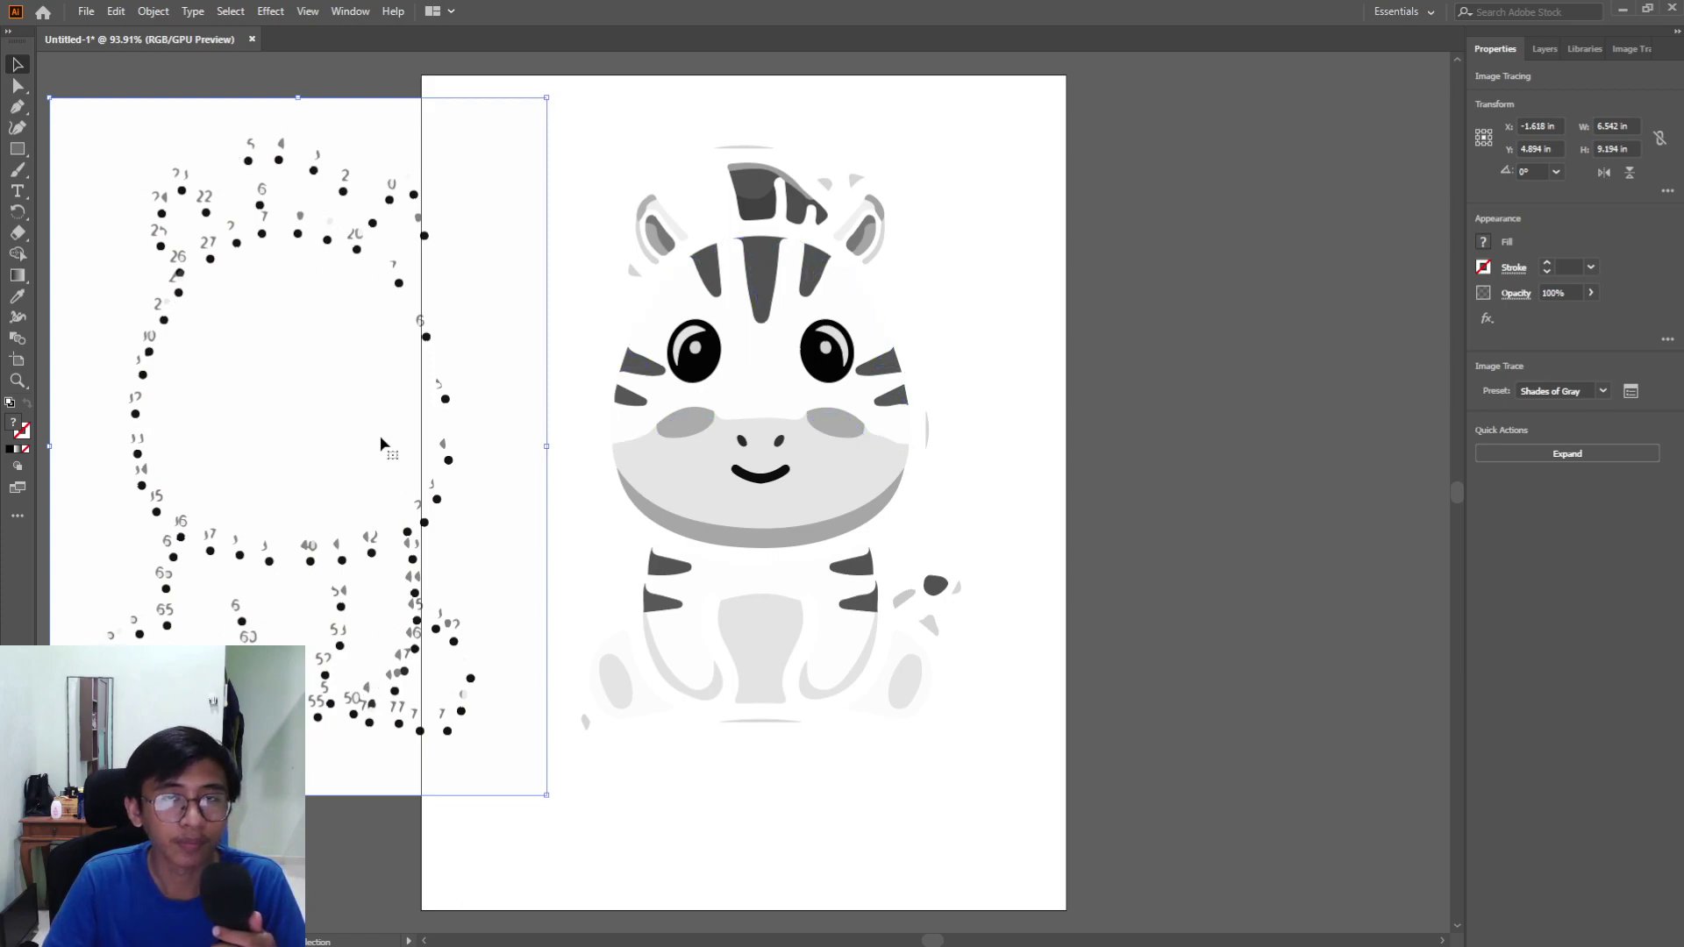
Expand and ungroup the traced dot-to-dot image, and delete its white background shape
{"action": "left_click", "coordinate": [1541, 454]}
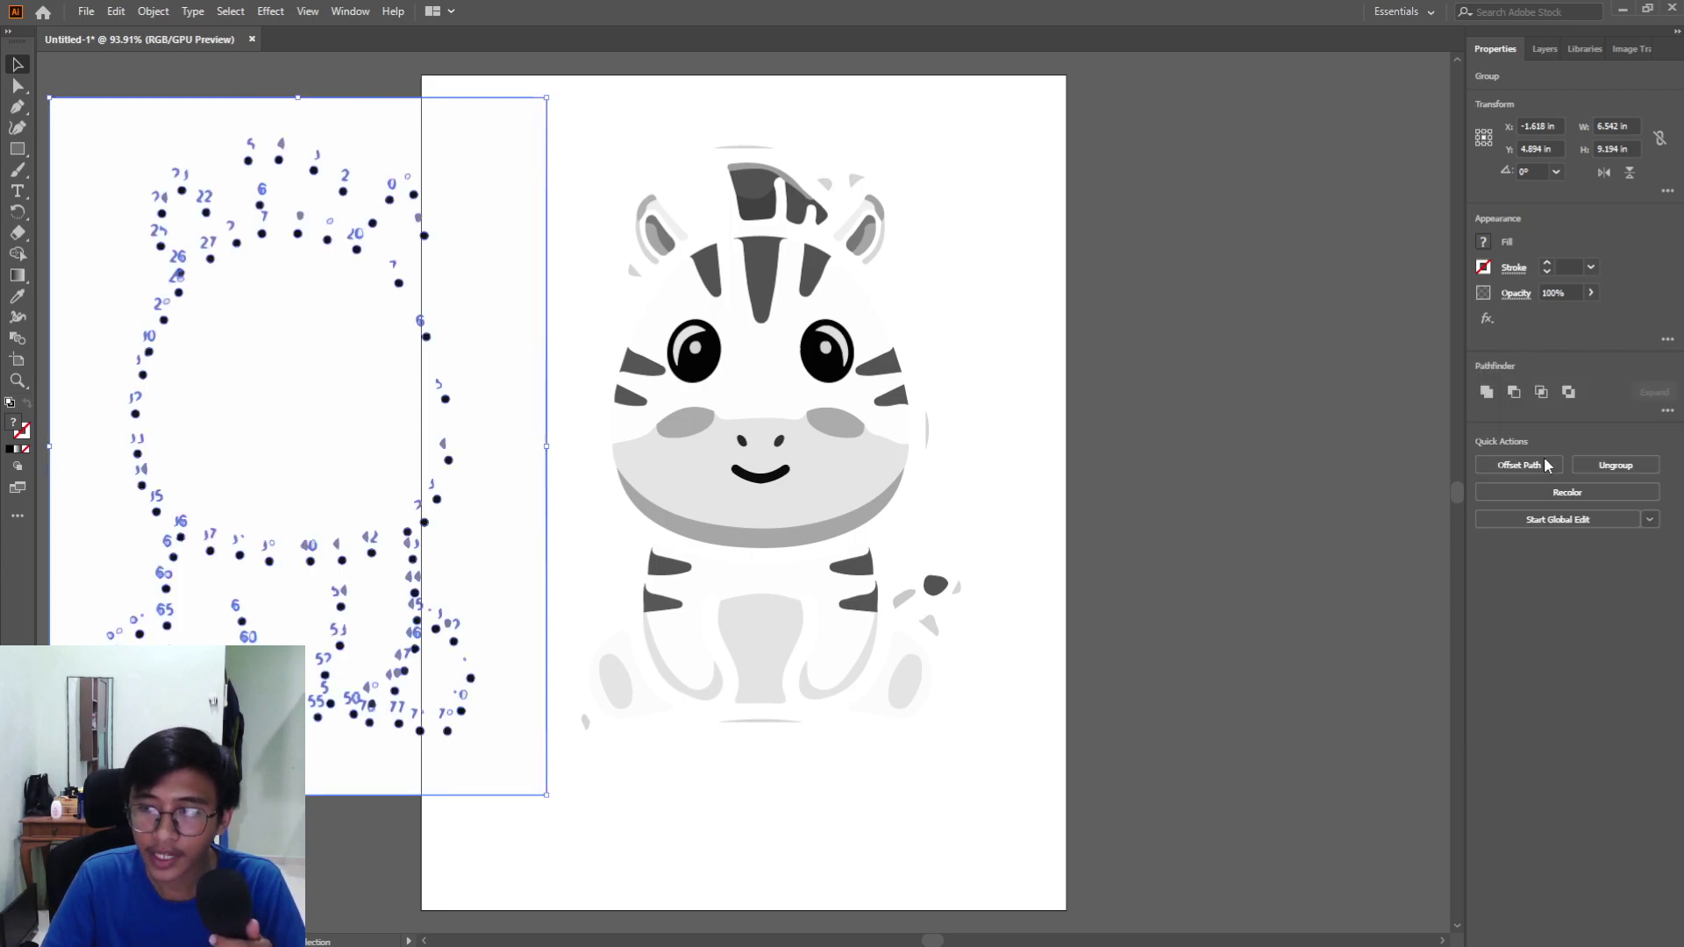
{"action": "left_click", "coordinate": [1623, 467]}
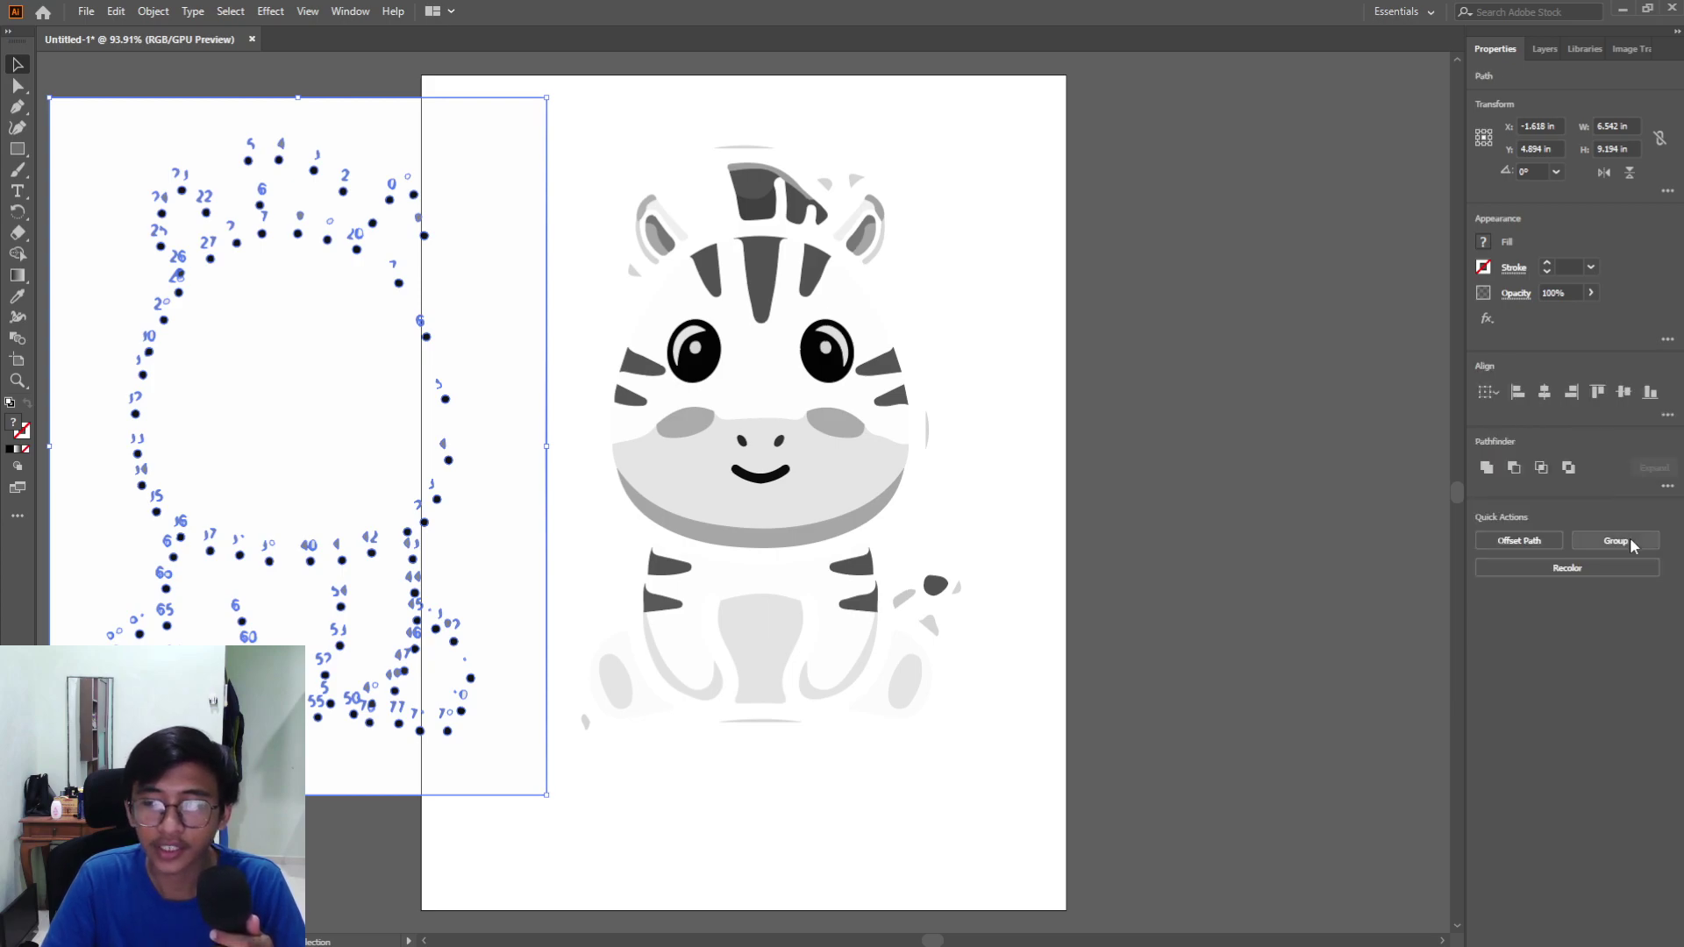
{"action": "left_click", "coordinate": [1356, 488]}
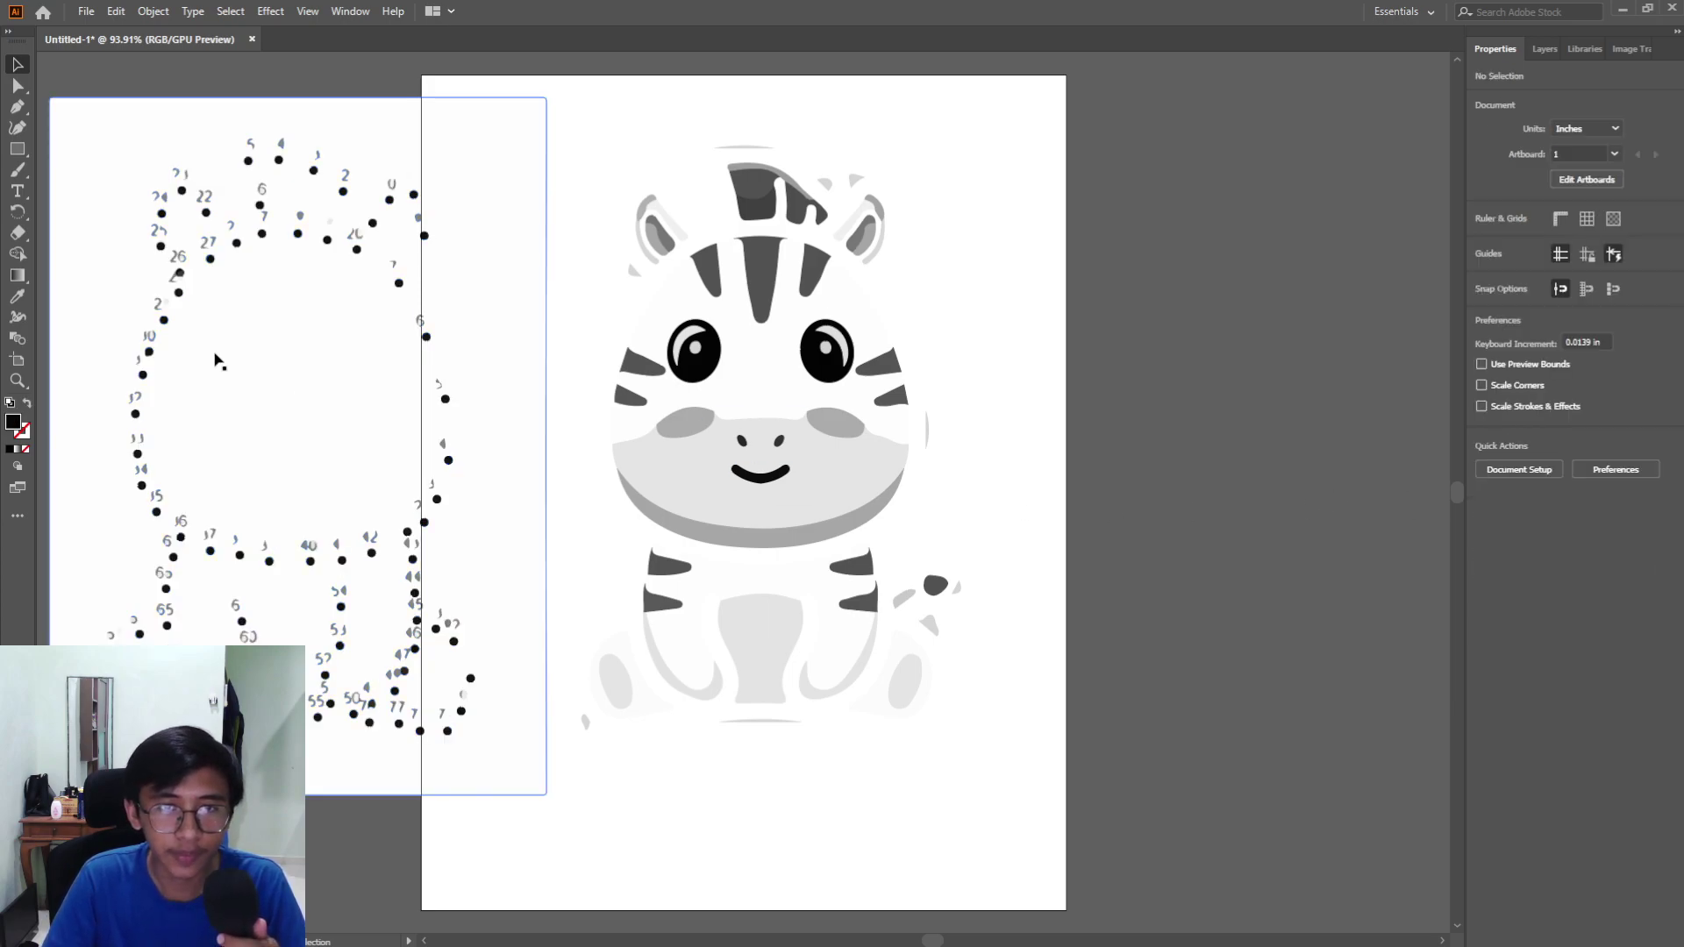
{"action": "left_click", "coordinate": [521, 447]}
{"action": "key", "text": "Delete"}
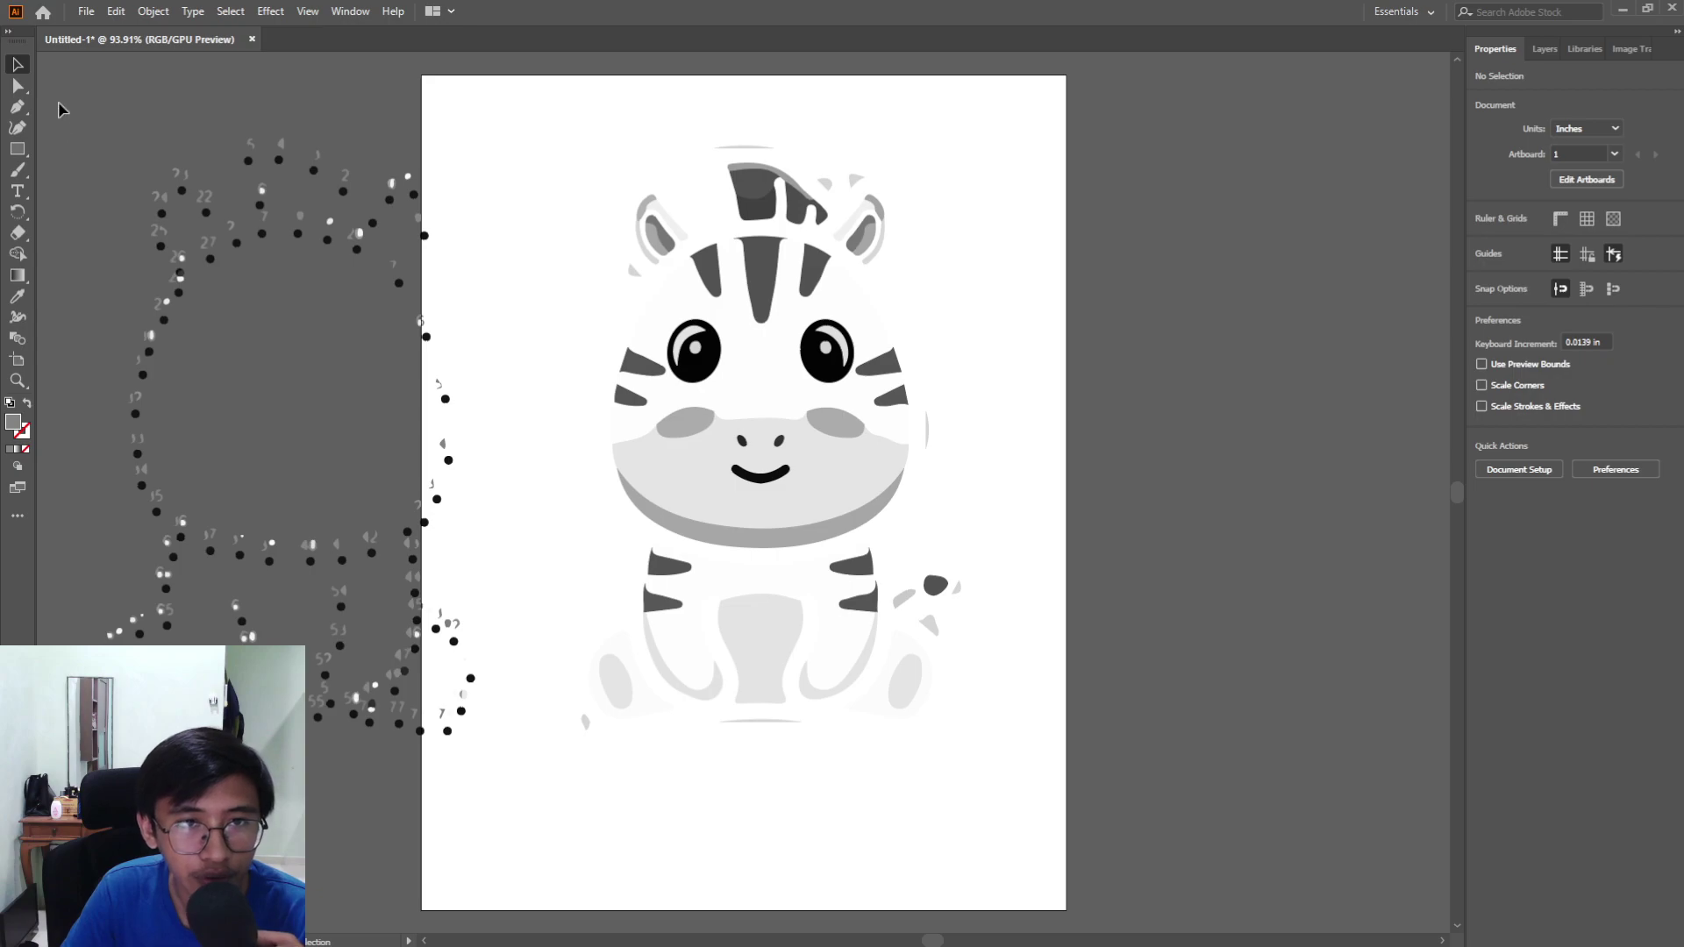
Group all the traced dots and numbers and move them over the zebra so they follow its outline
{"action": "left_click_drag", "start_coordinate": [444, 780], "coordinate": [518, 805]}
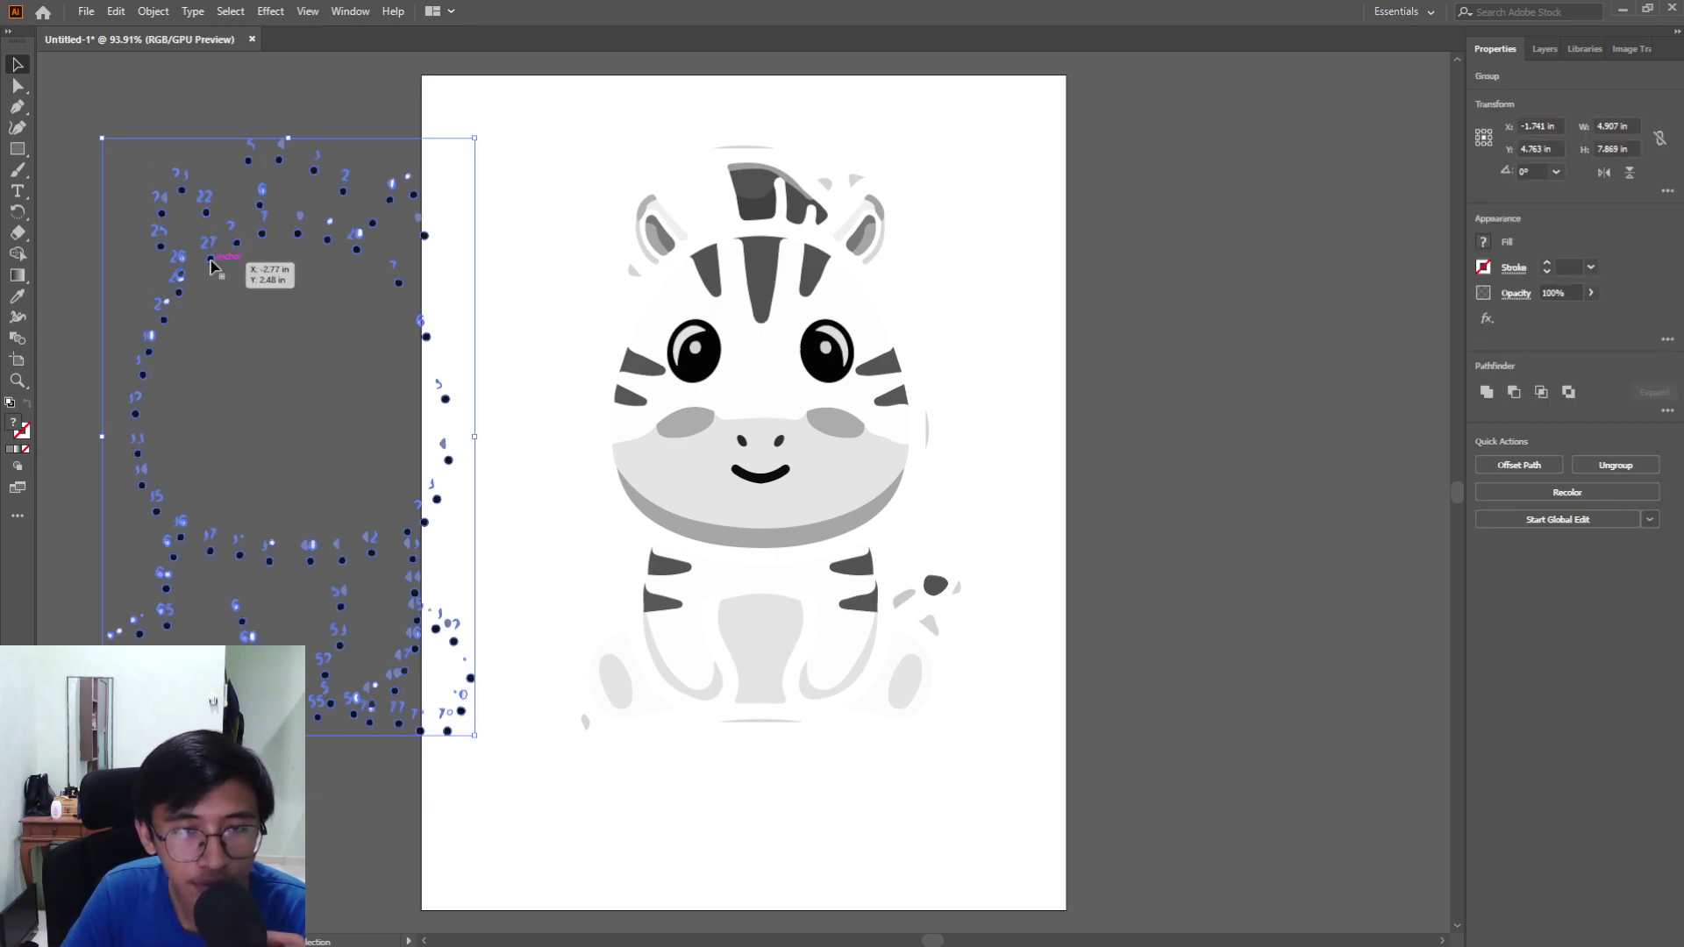
{"action": "left_click_drag", "start_coordinate": [211, 265], "coordinate": [683, 263]}
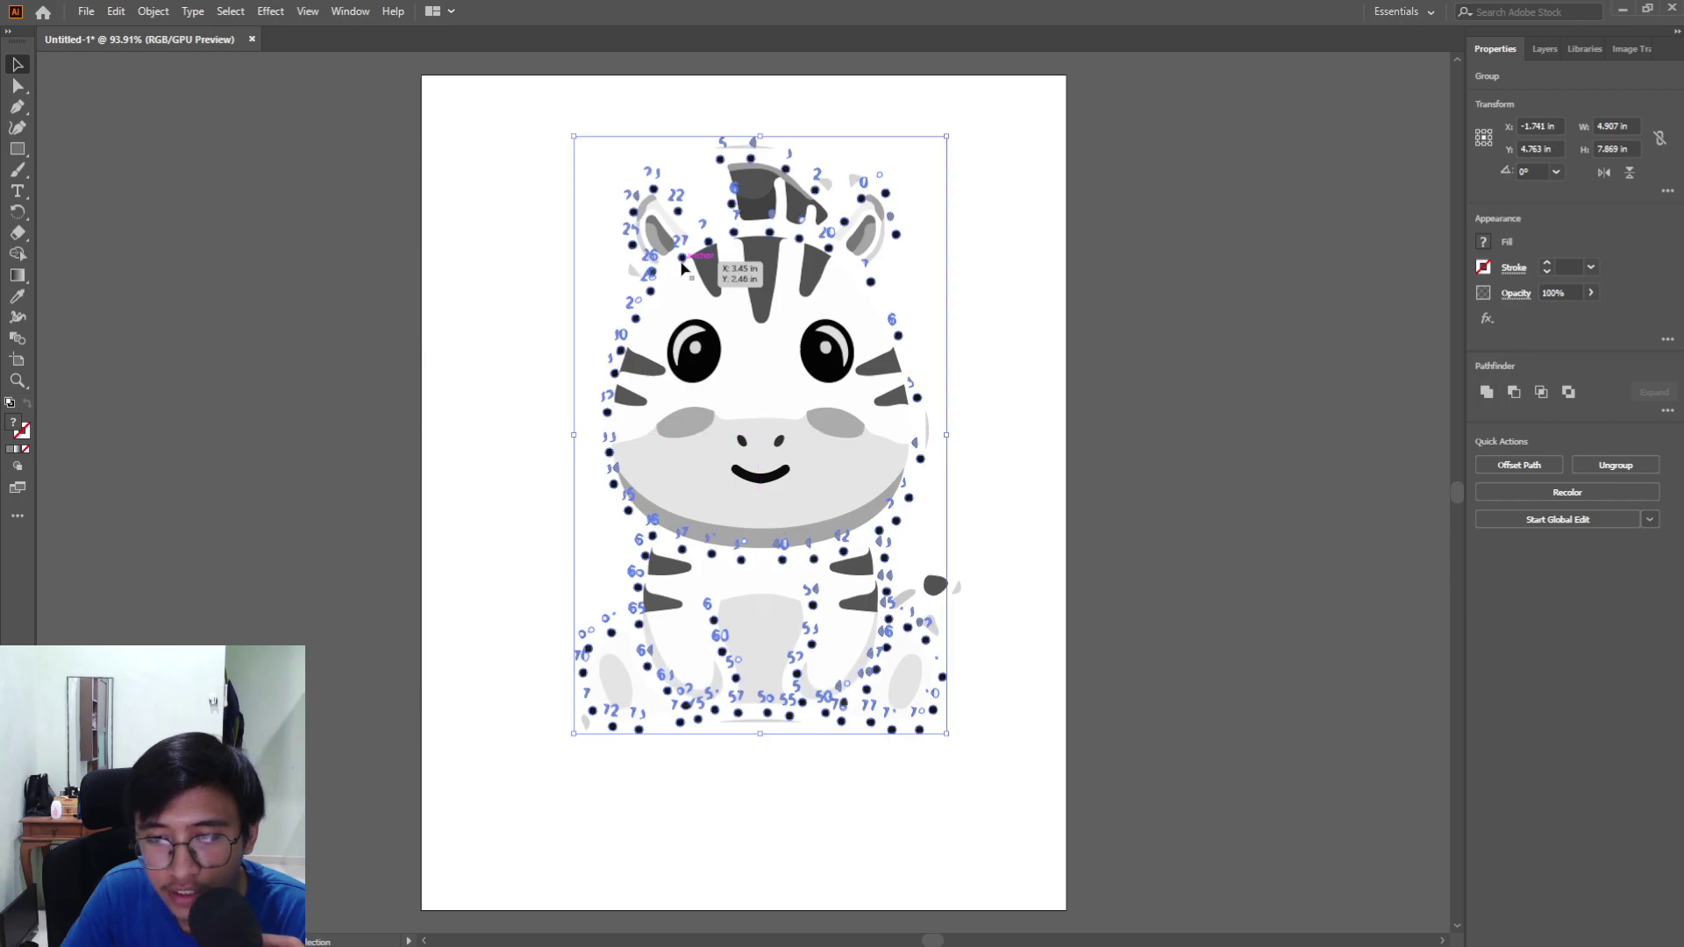
{"action": "left_click", "coordinate": [1191, 289]}
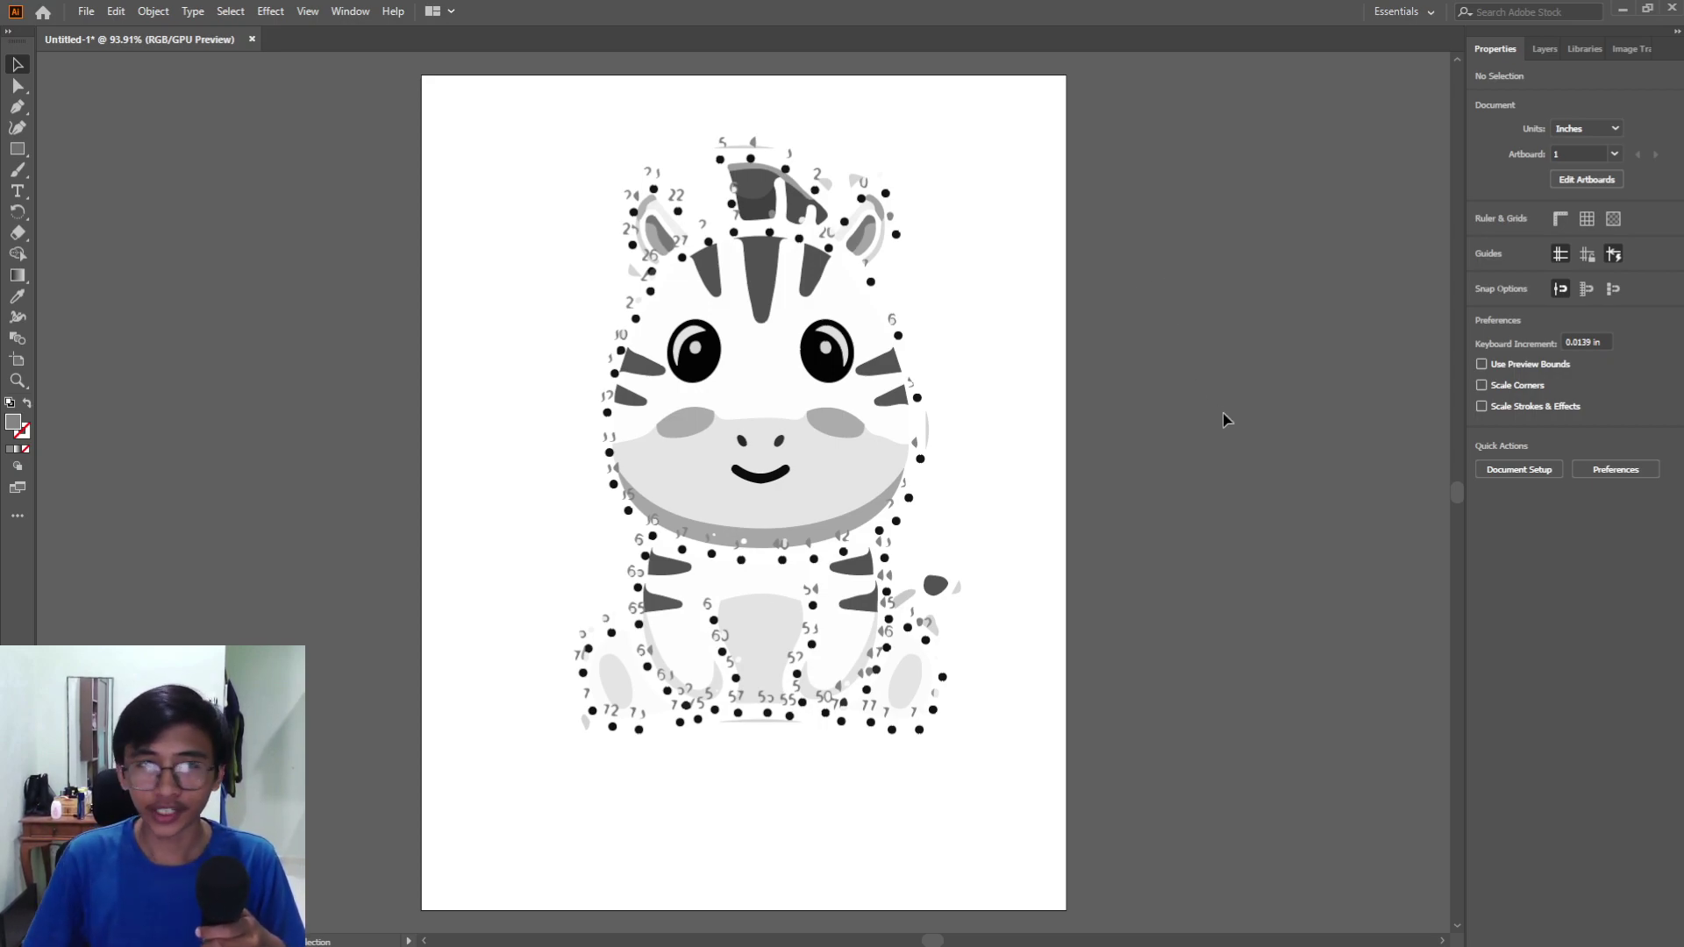
Export the dot-to-dot zebra artwork in PNG format under the file name Untitled-1
{"action": "left_click", "coordinate": [87, 13]}
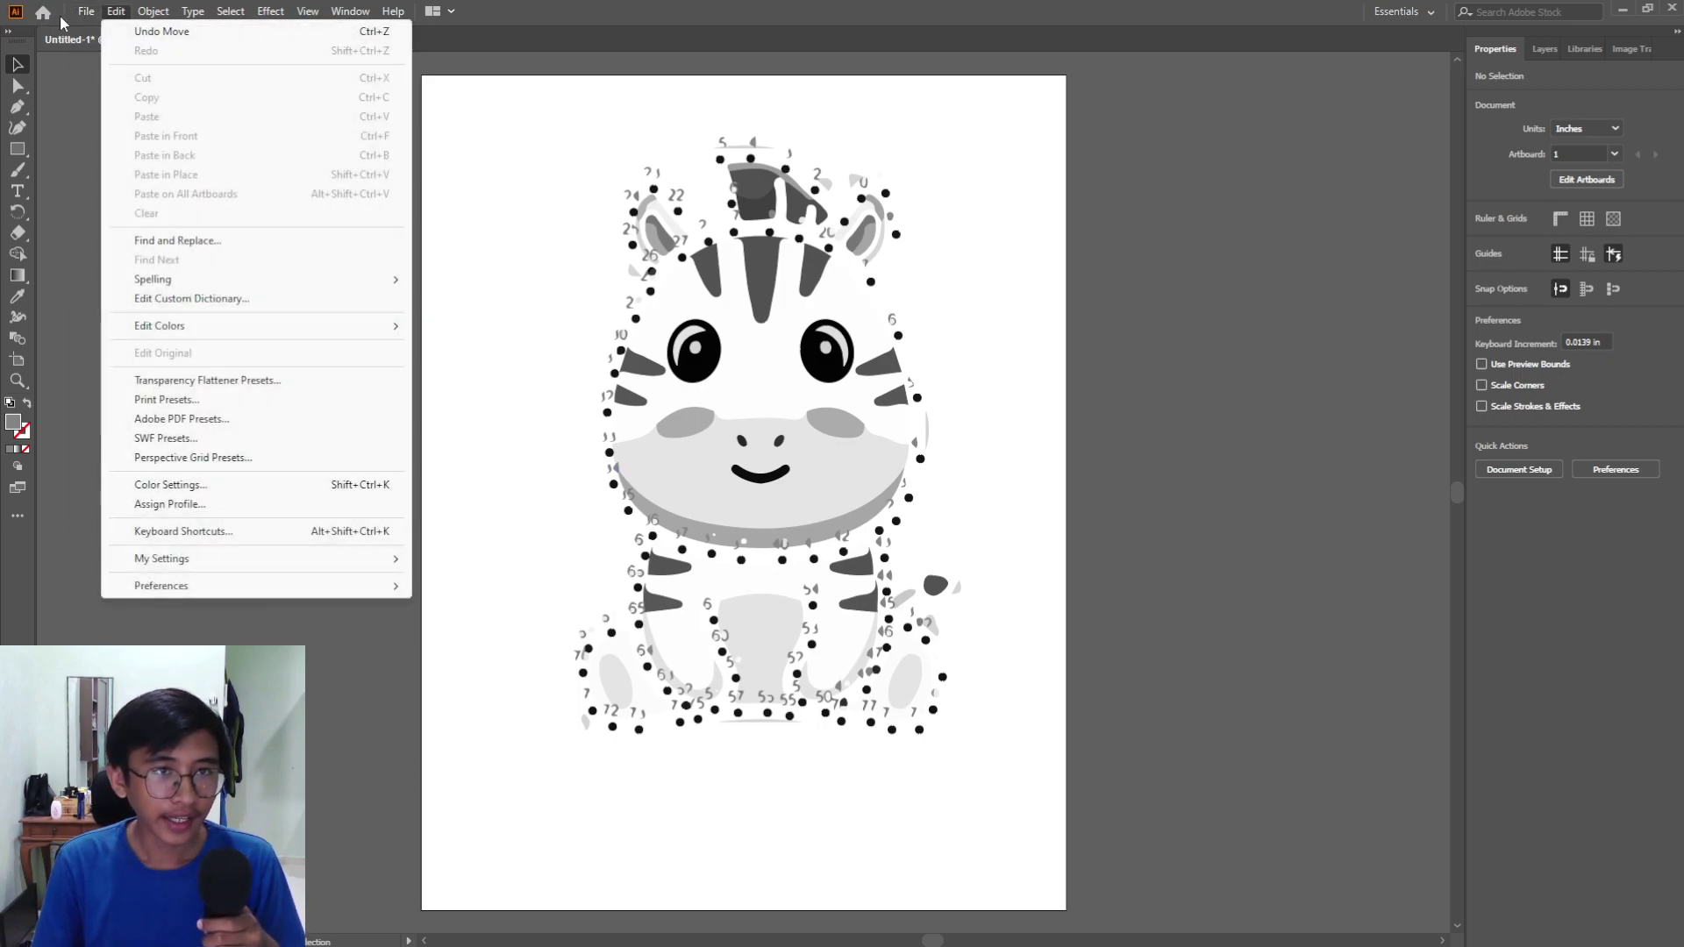
{"action": "mouse_move", "coordinate": [113, 17]}
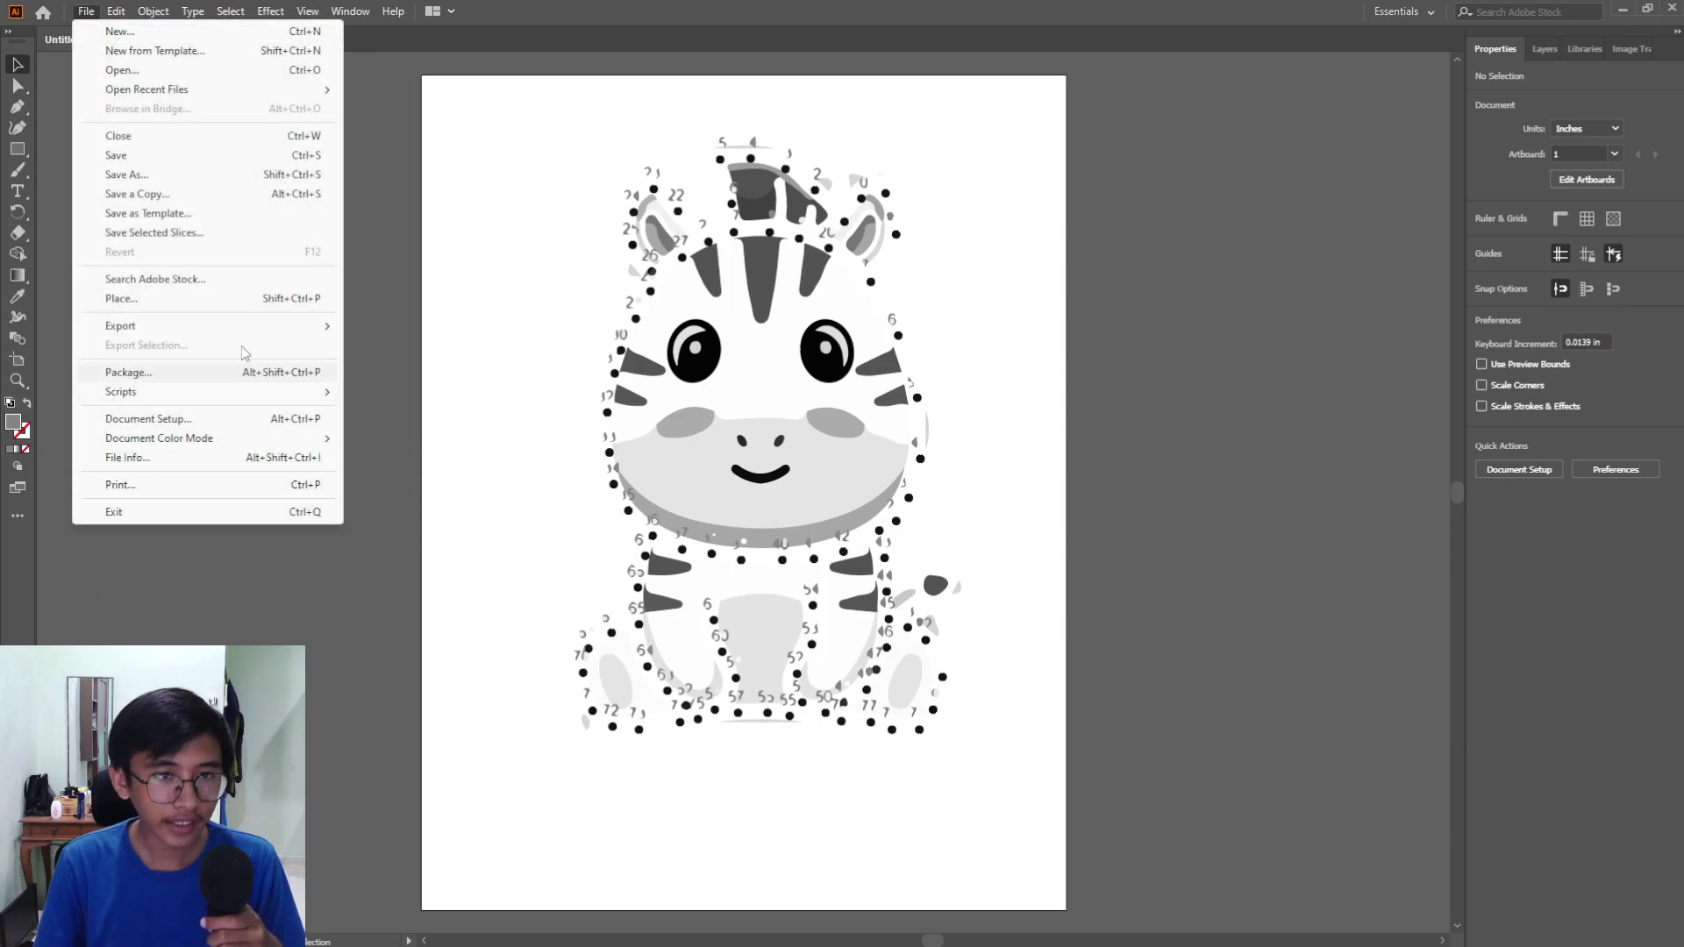
{"action": "mouse_move", "coordinate": [245, 328]}
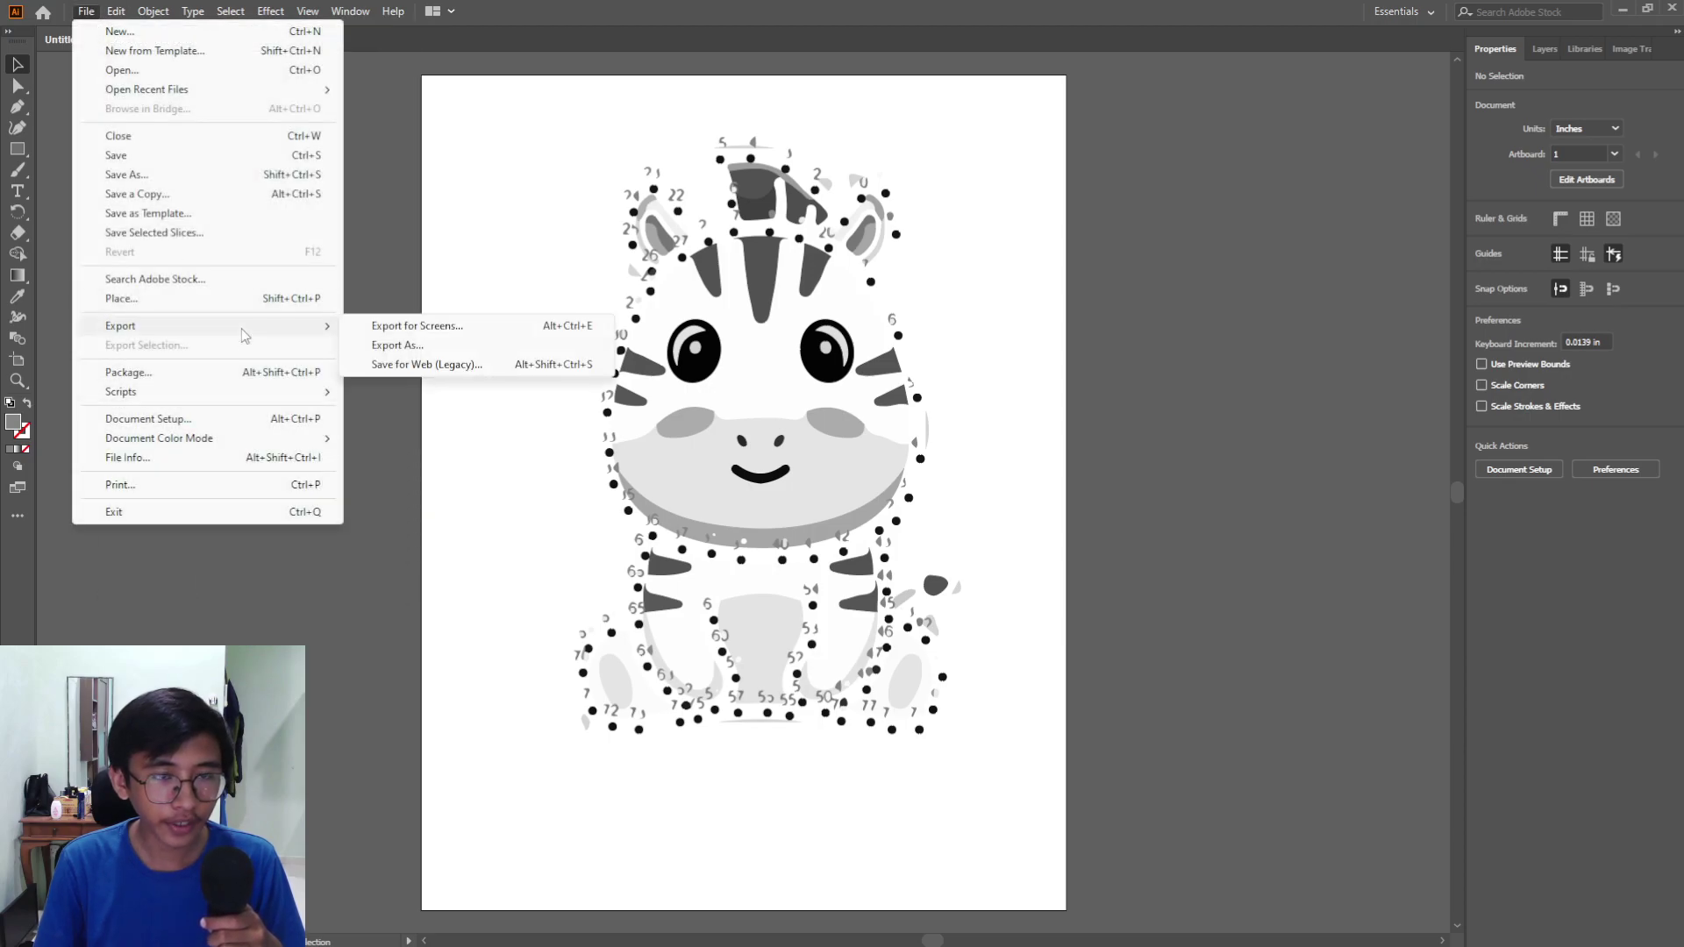
{"action": "left_click", "coordinate": [447, 347]}
{"action": "left_click", "coordinate": [327, 408]}
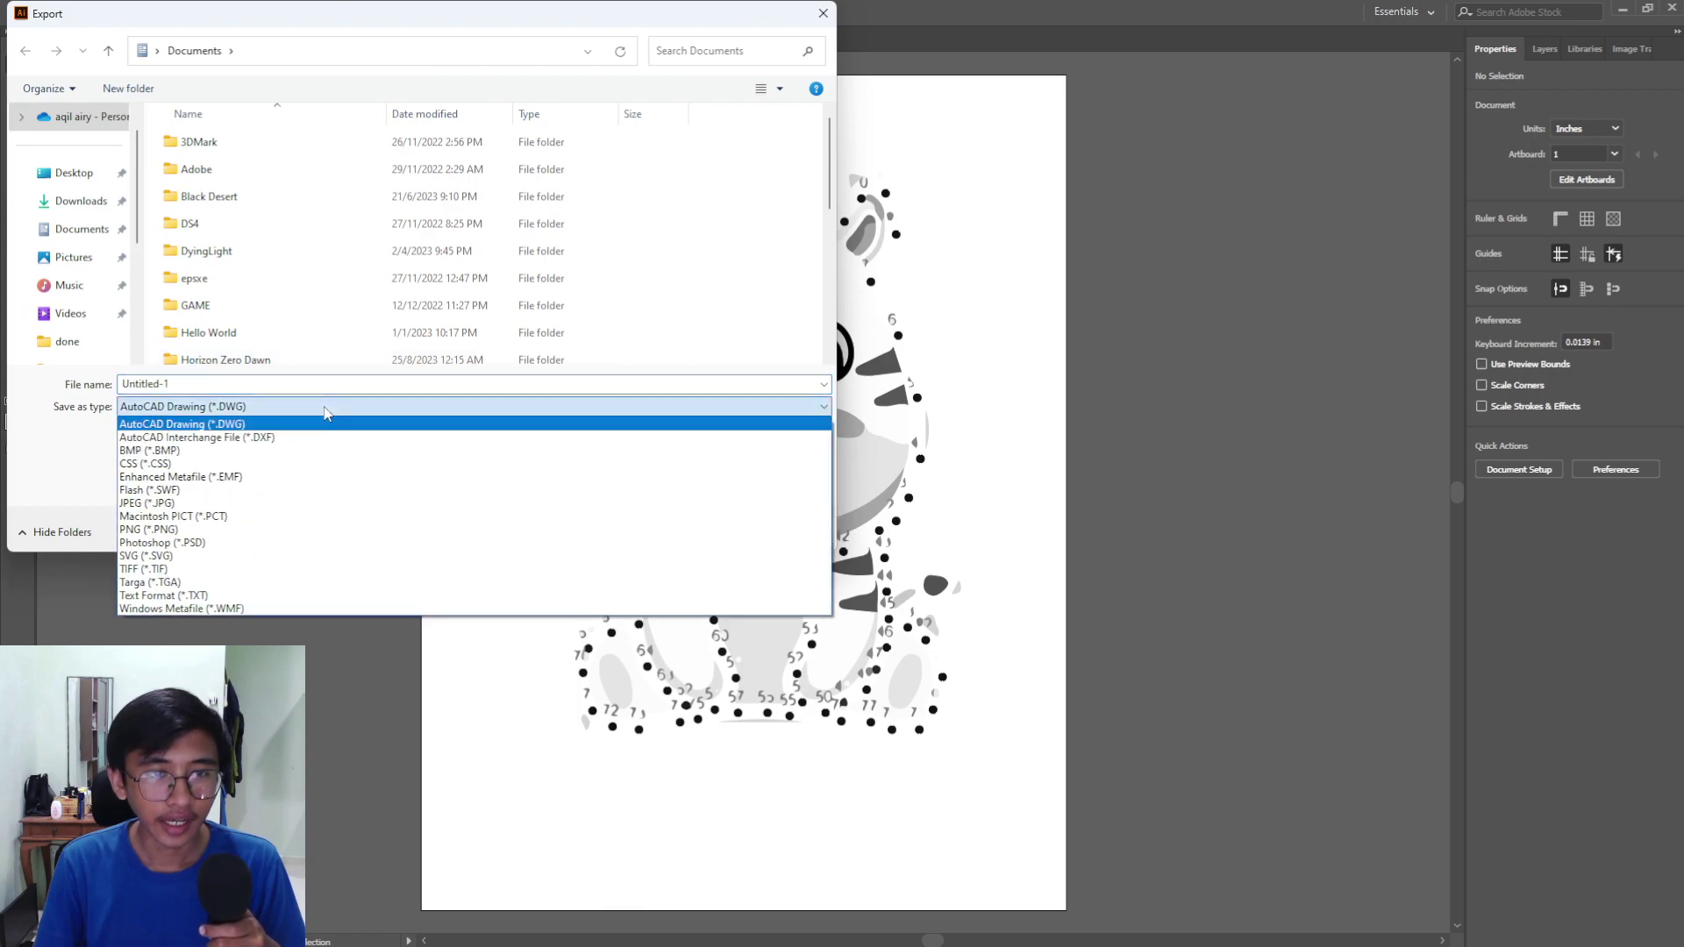
{"action": "left_click", "coordinate": [230, 531]}
{"action": "left_click", "coordinate": [257, 409]}
{"action": "left_click", "coordinate": [231, 529]}
{"action": "left_click", "coordinate": [681, 530]}
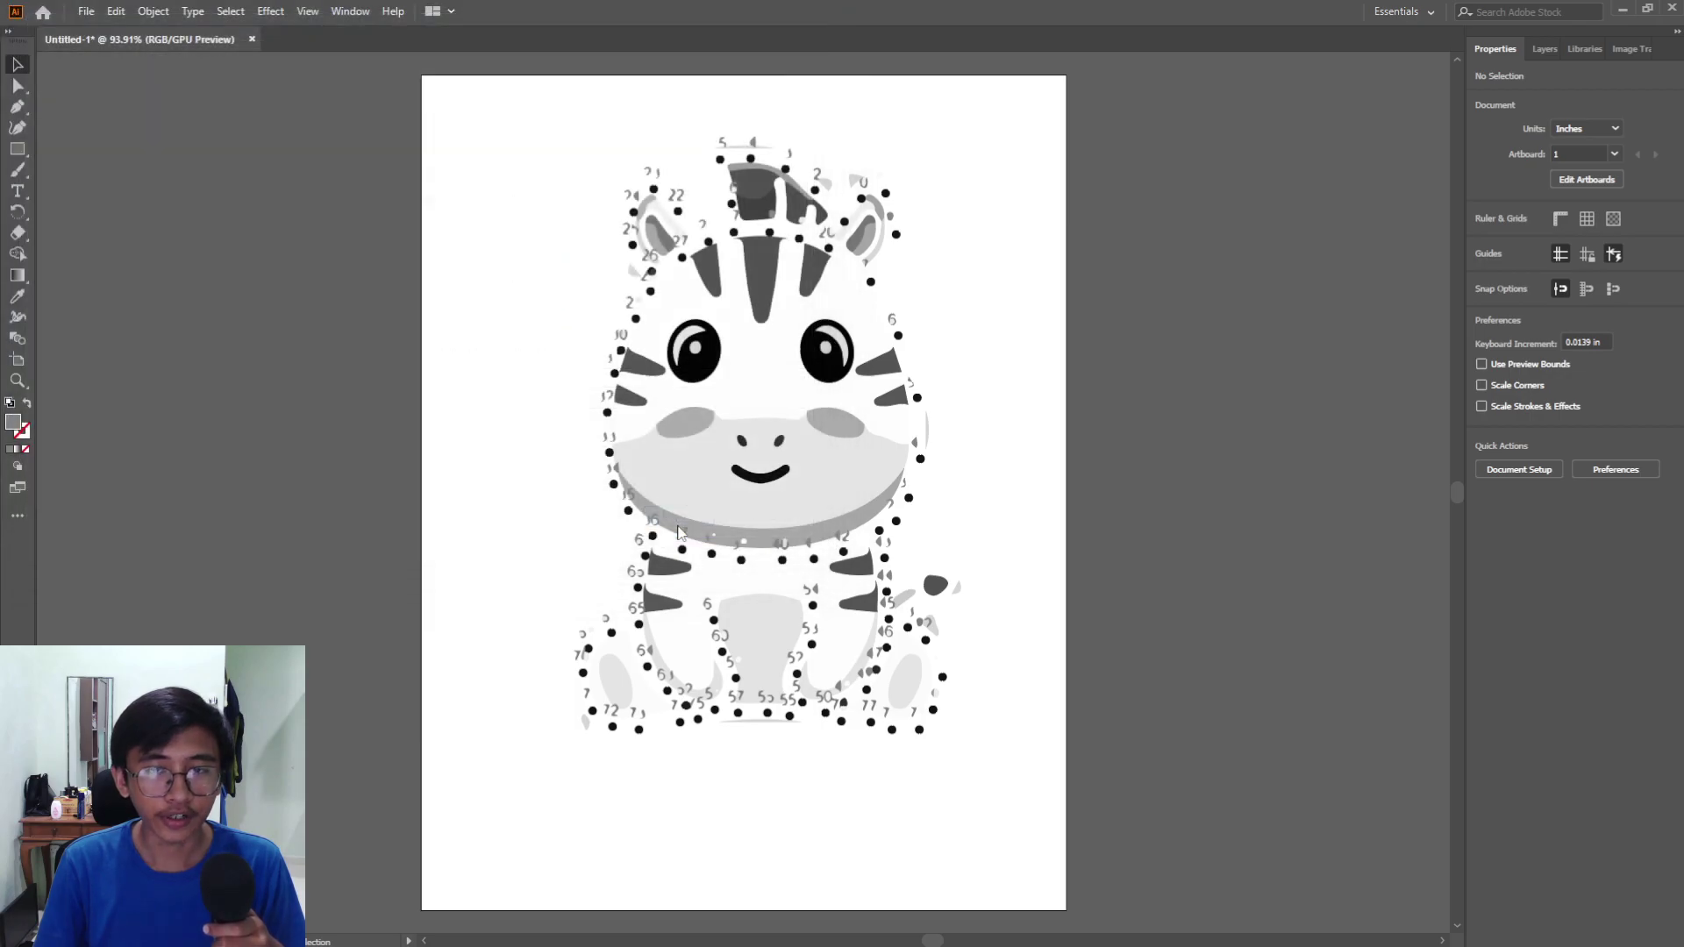
Set the PNG resolution to High (300 ppi), keep Type Optimized (Hinted) anti-aliasing and complete the export
{"action": "left_click", "coordinate": [875, 475]}
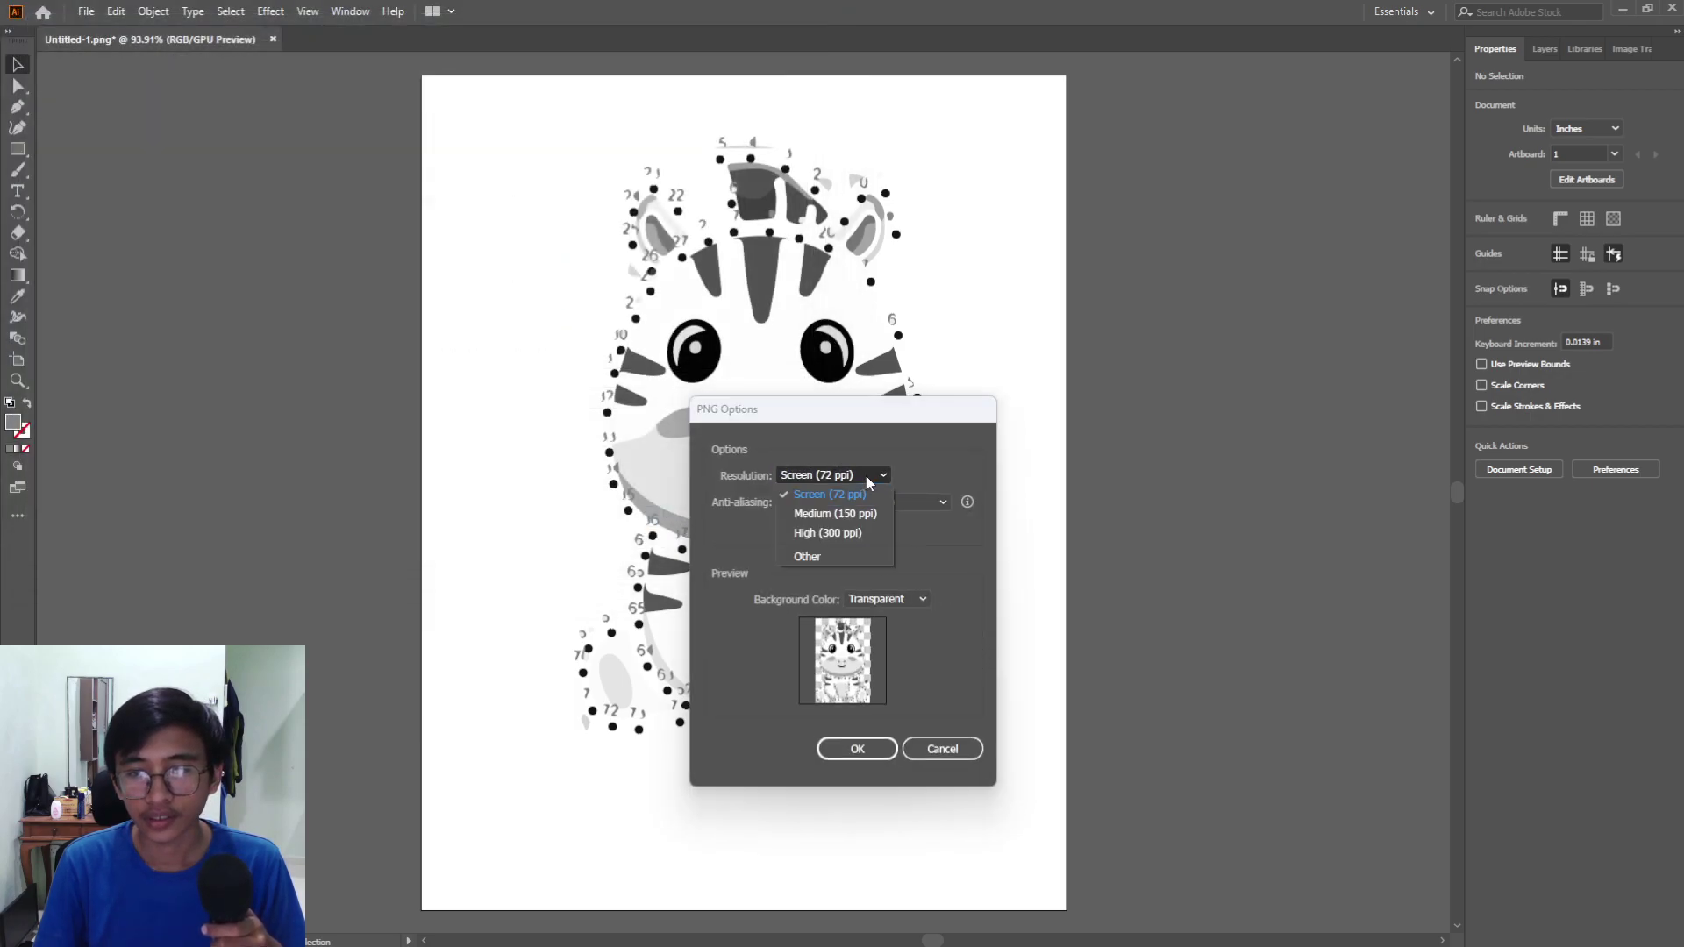
{"action": "left_click", "coordinate": [858, 537]}
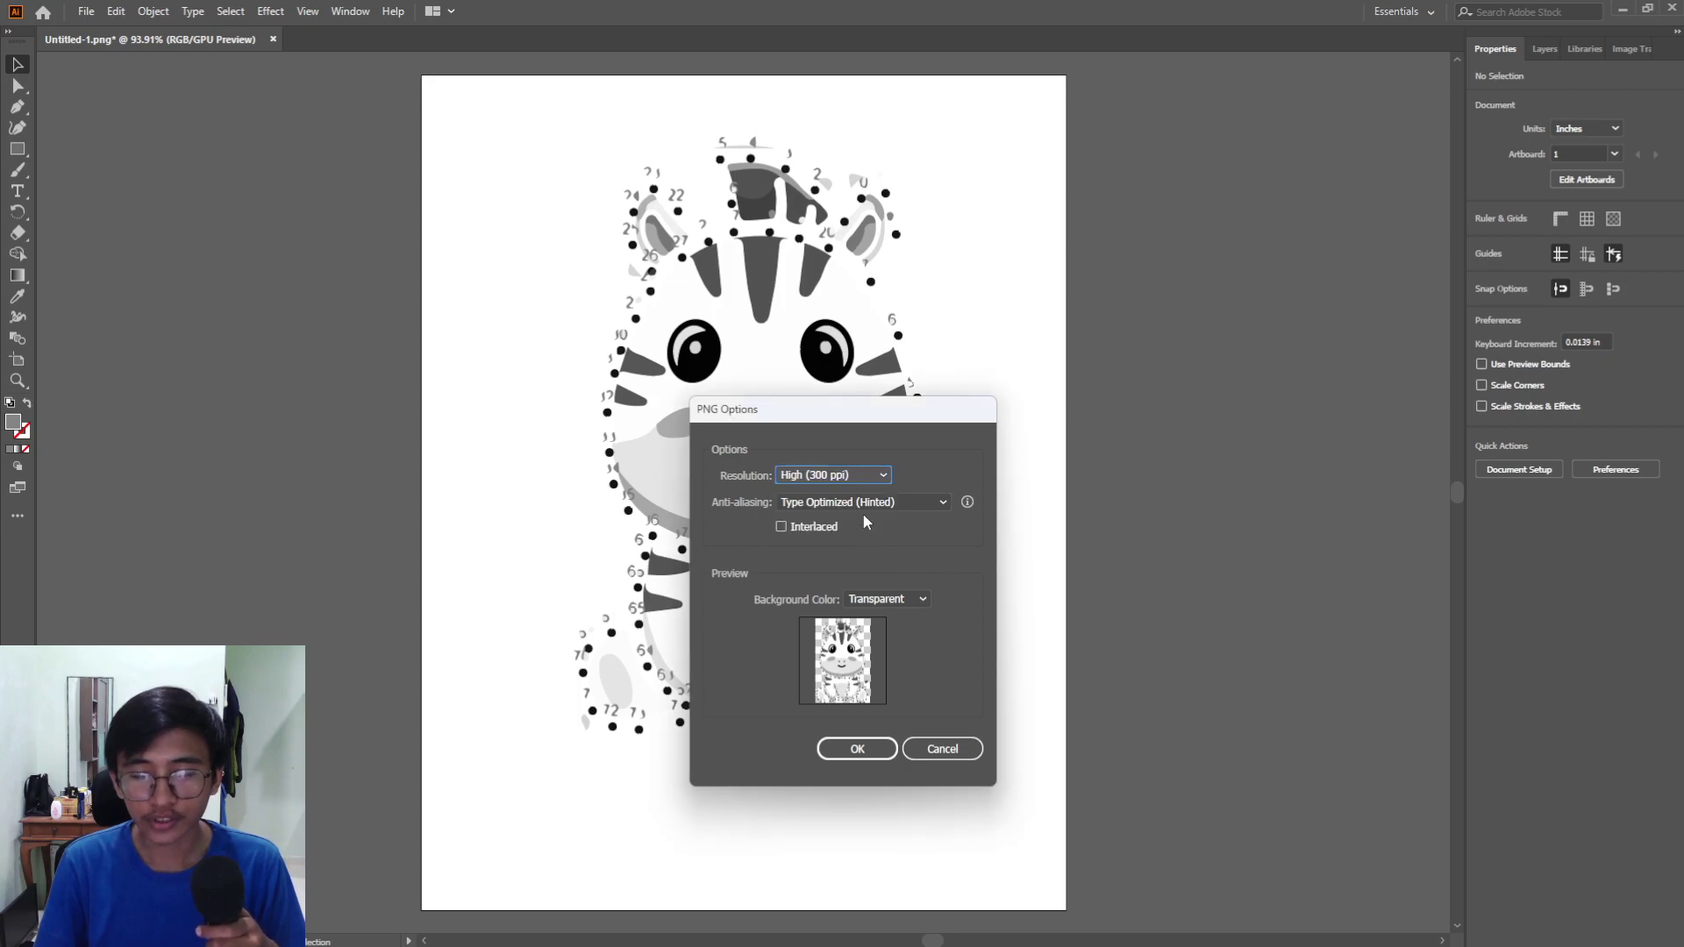
{"action": "left_click", "coordinate": [873, 501]}
{"action": "left_click", "coordinate": [880, 506]}
{"action": "left_click", "coordinate": [857, 749]}
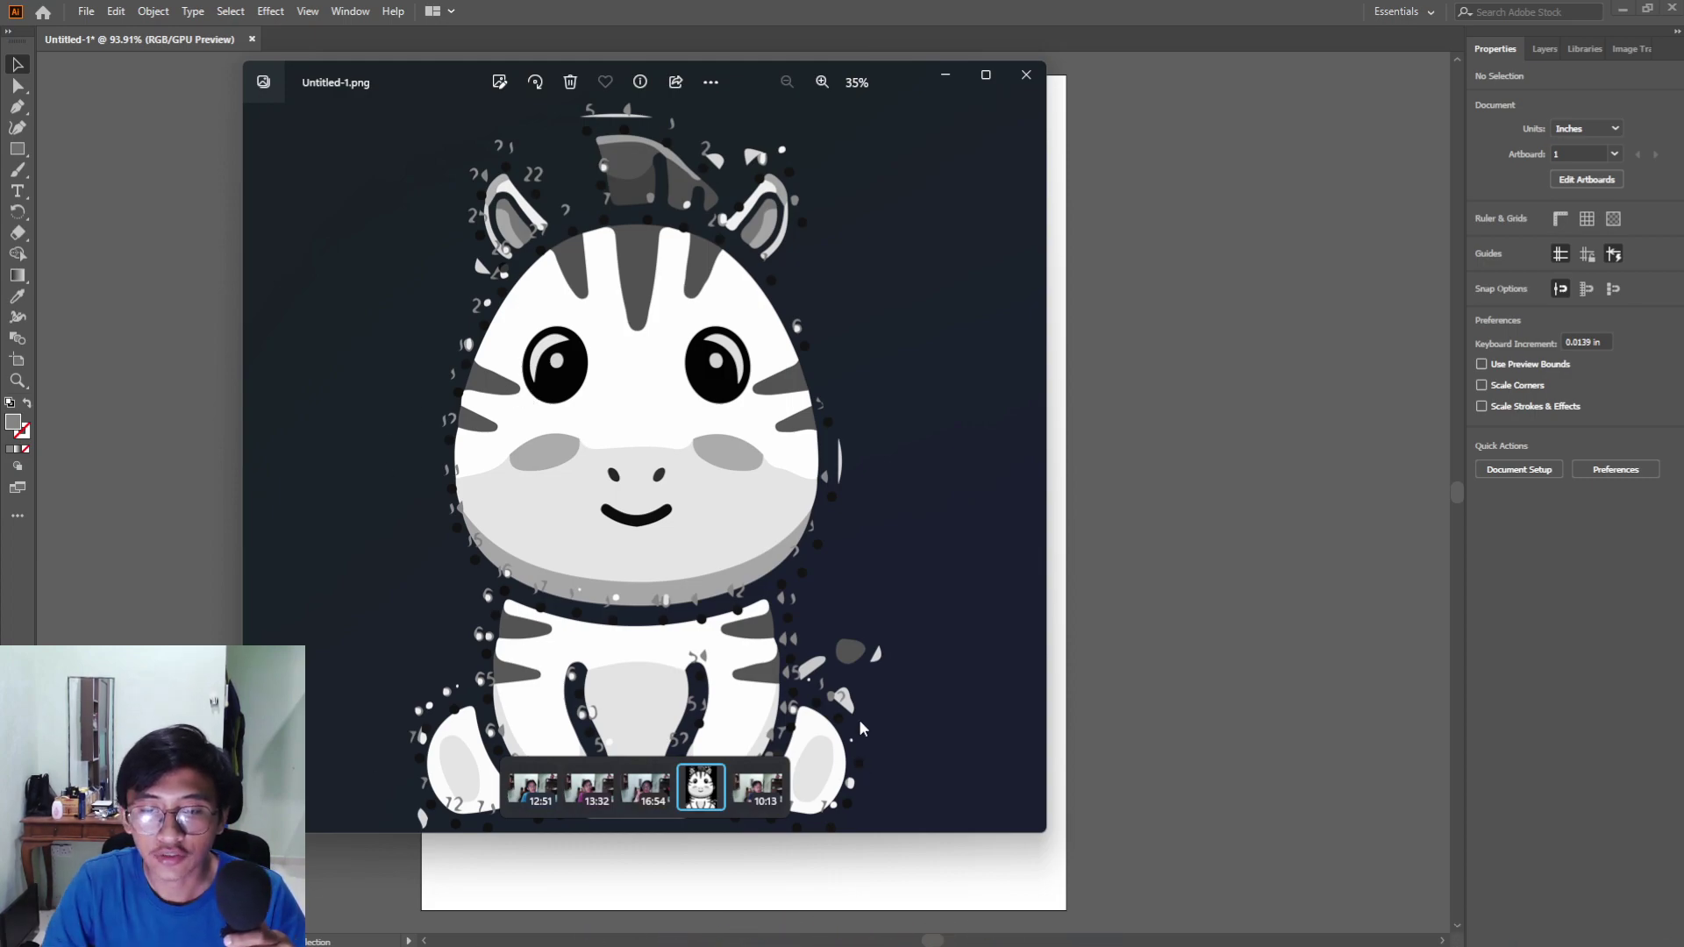
Switch to the Firefox window with the Picture Dot to Dot Designer and open canva.com in a new tab
{"action": "mouse_move", "coordinate": [909, 921]}
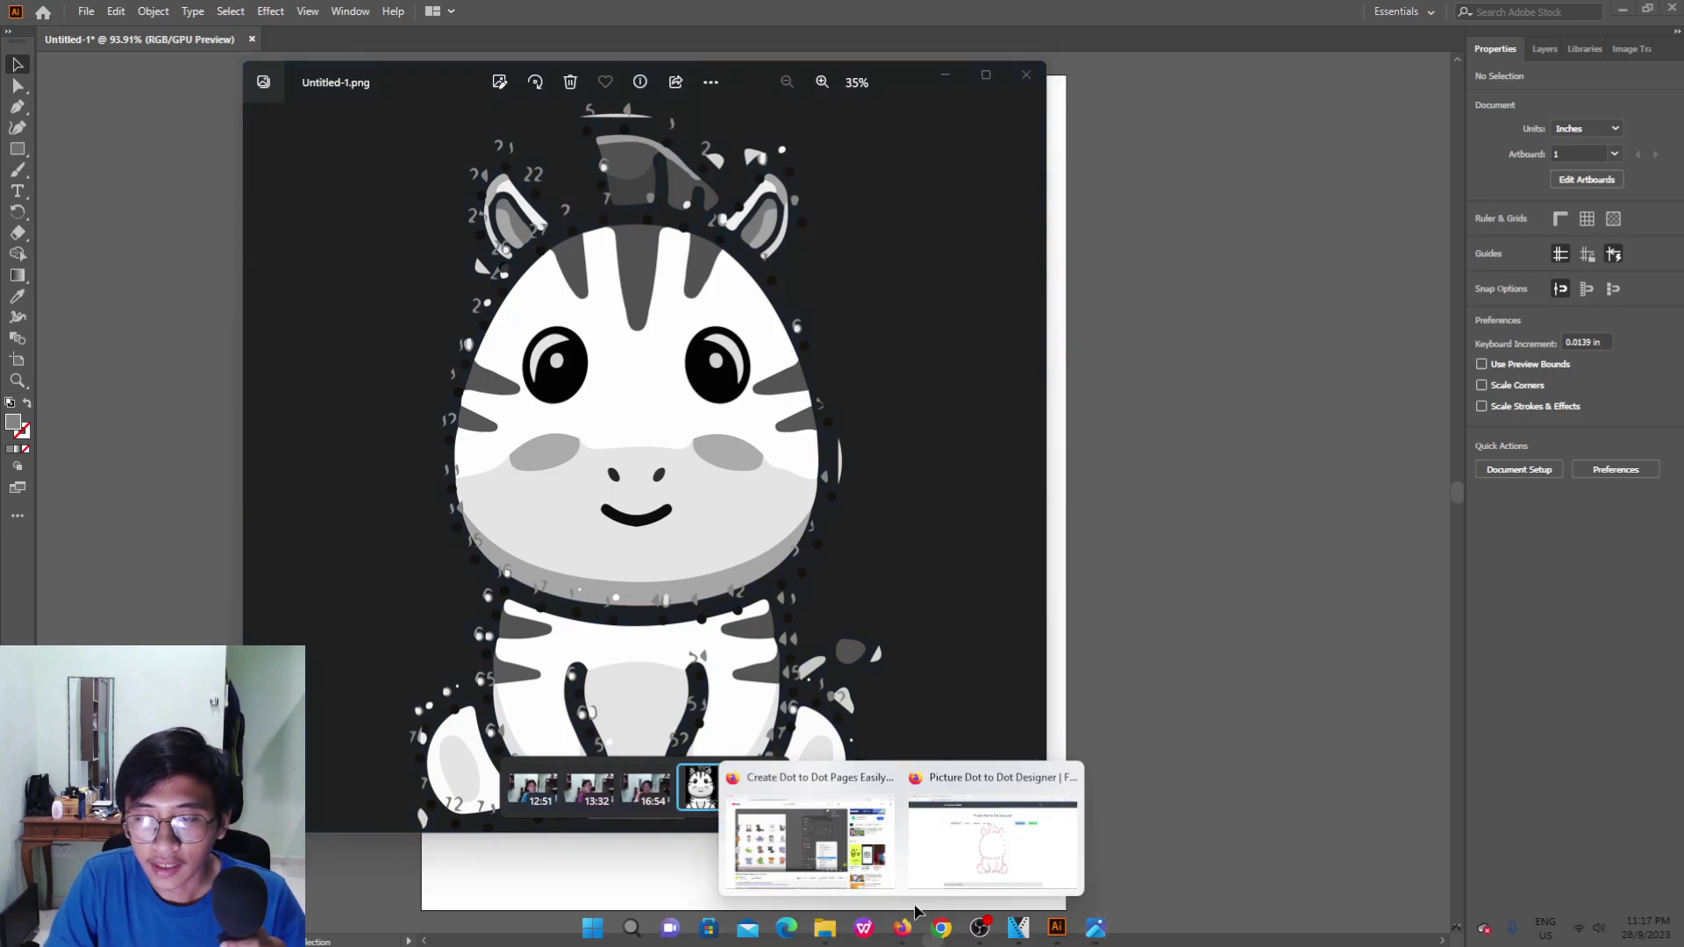
{"action": "left_click", "coordinate": [956, 864]}
{"action": "left_click", "coordinate": [651, 20]}
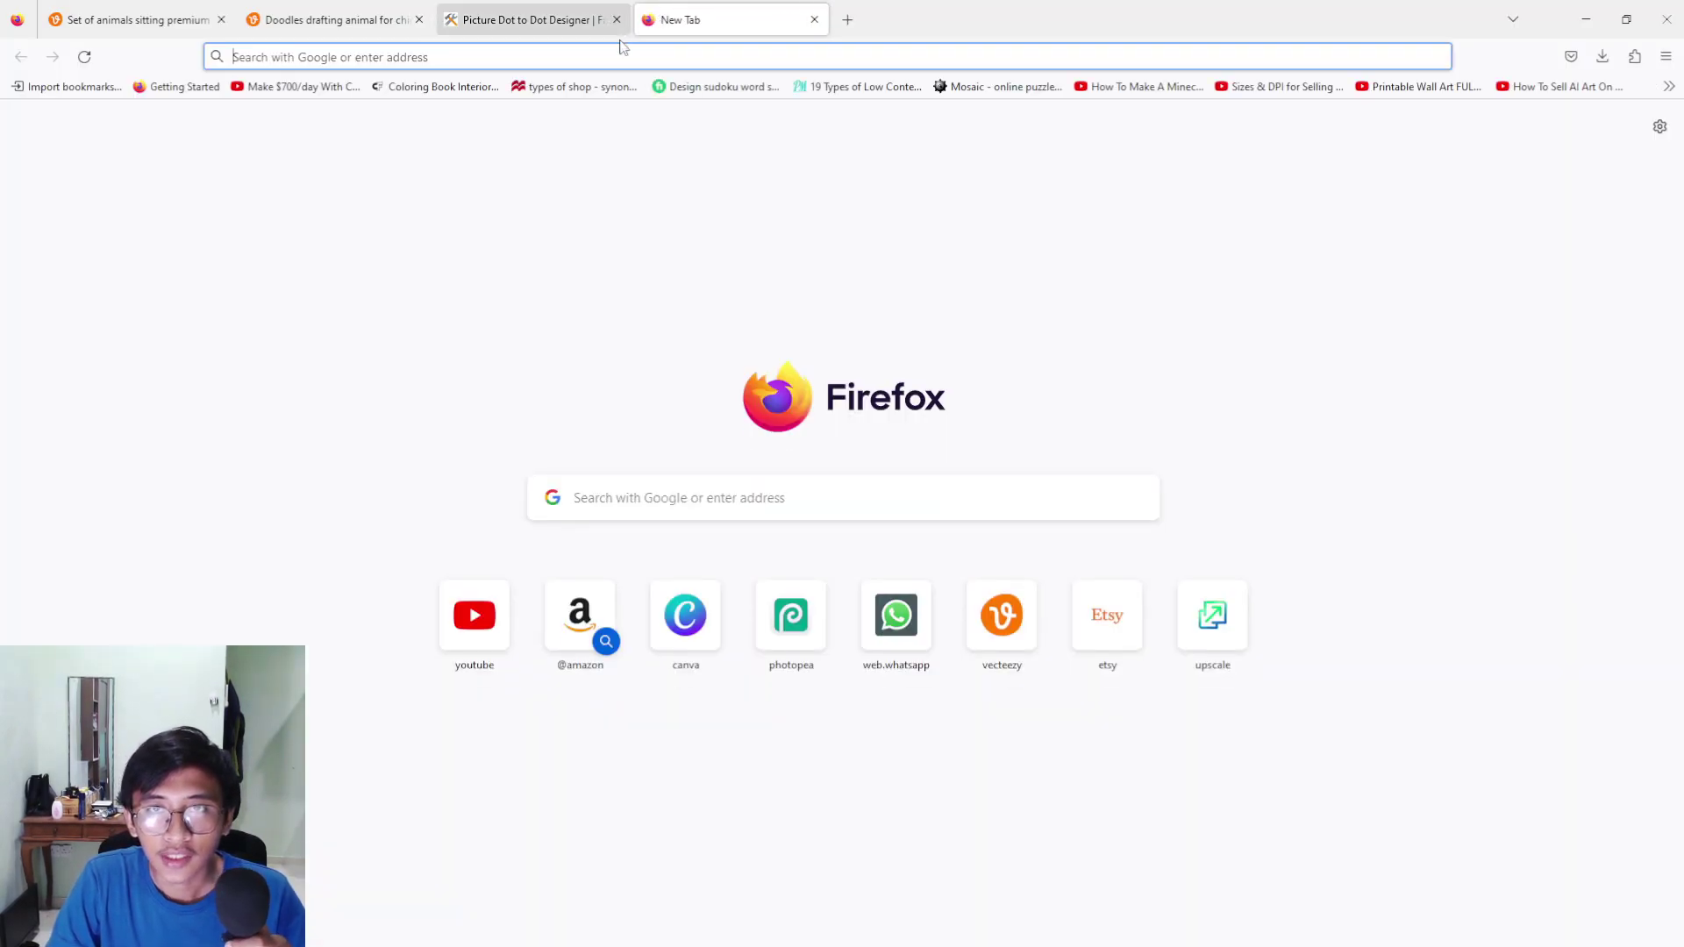
{"action": "left_click", "coordinate": [619, 52]}
{"action": "type", "text": "canva.com/"}
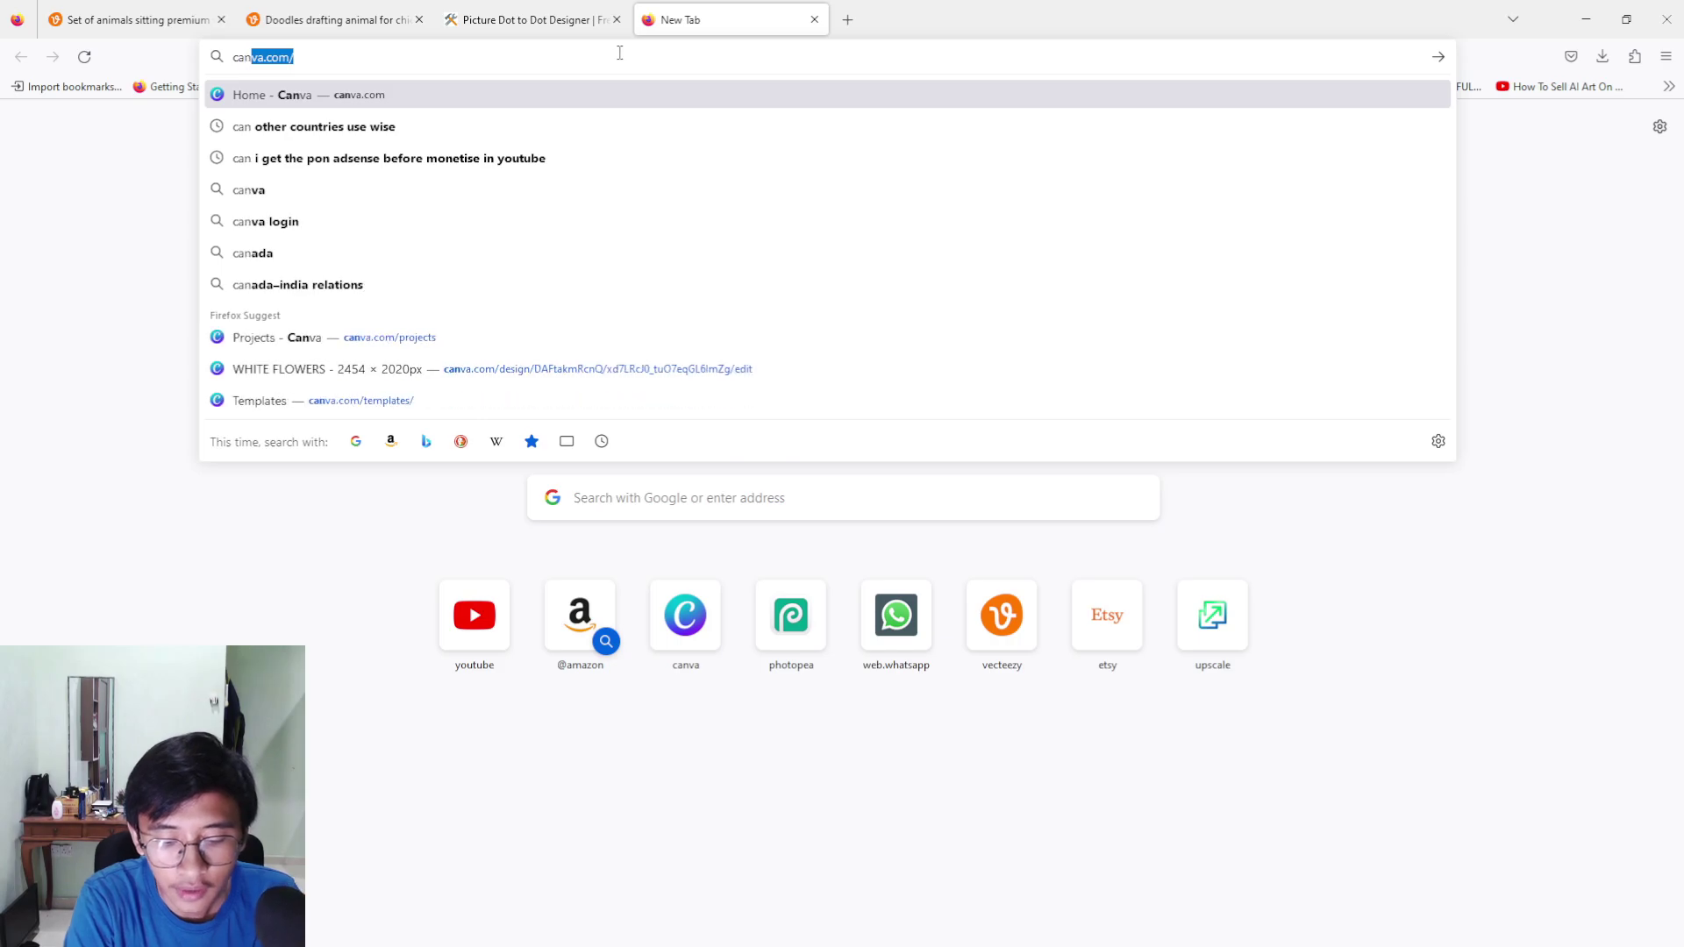
{"action": "key", "text": "Return"}
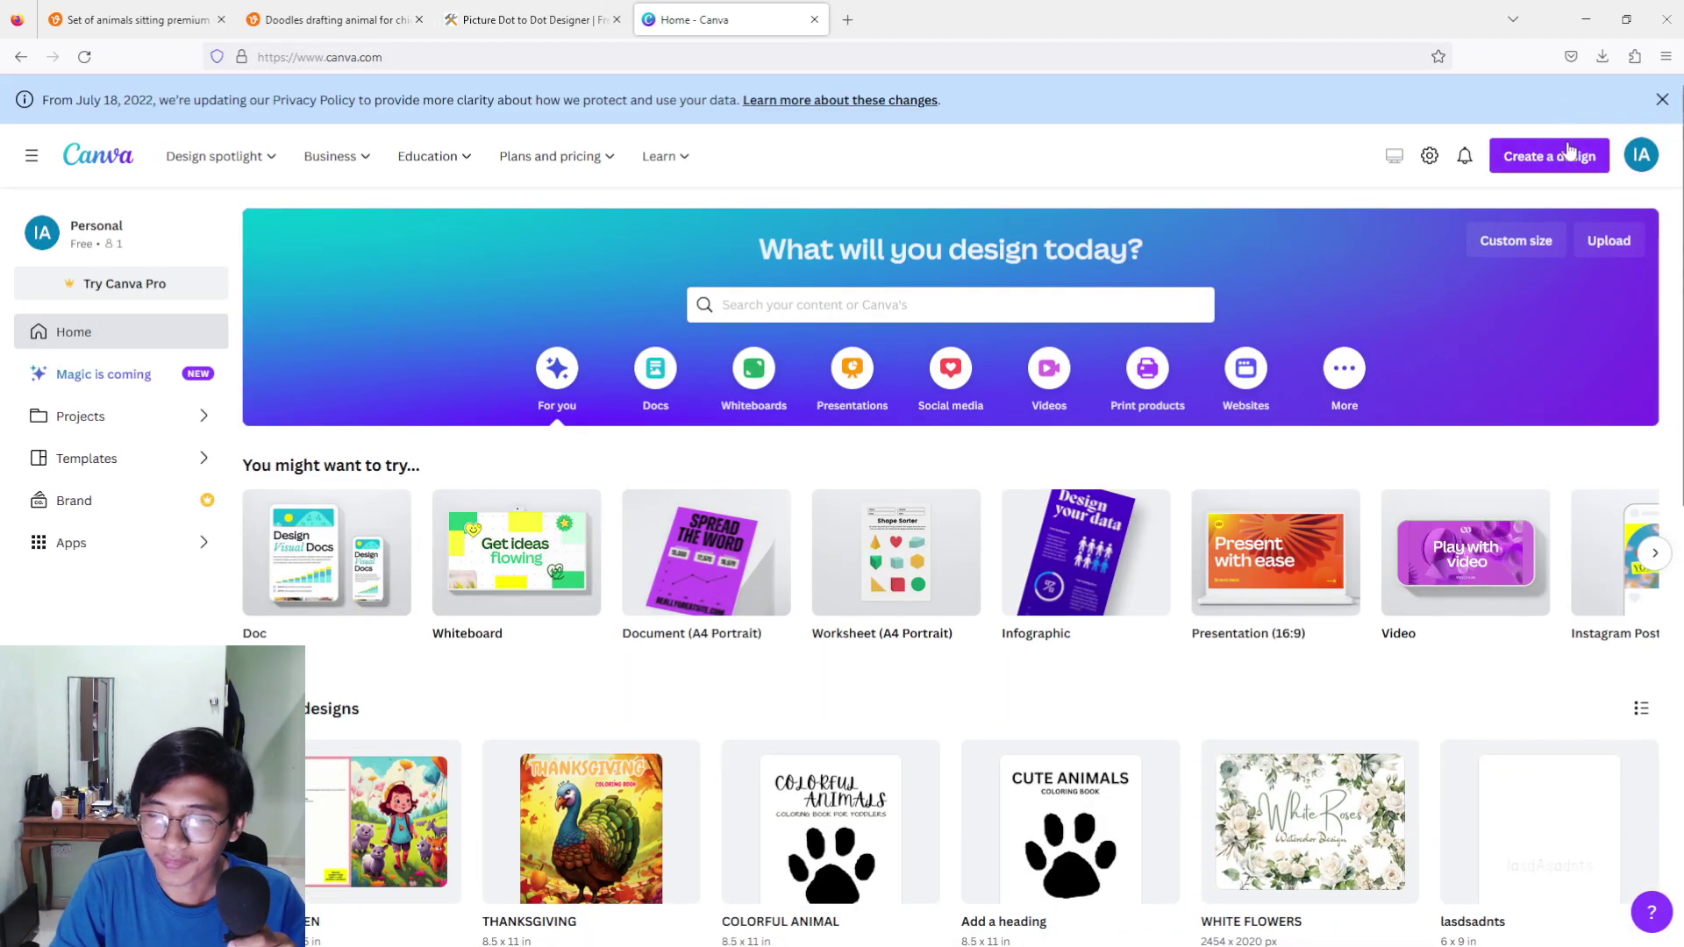
Create a new custom-size design 8.5 in wide and 11 in high
{"action": "left_click", "coordinate": [1581, 165]}
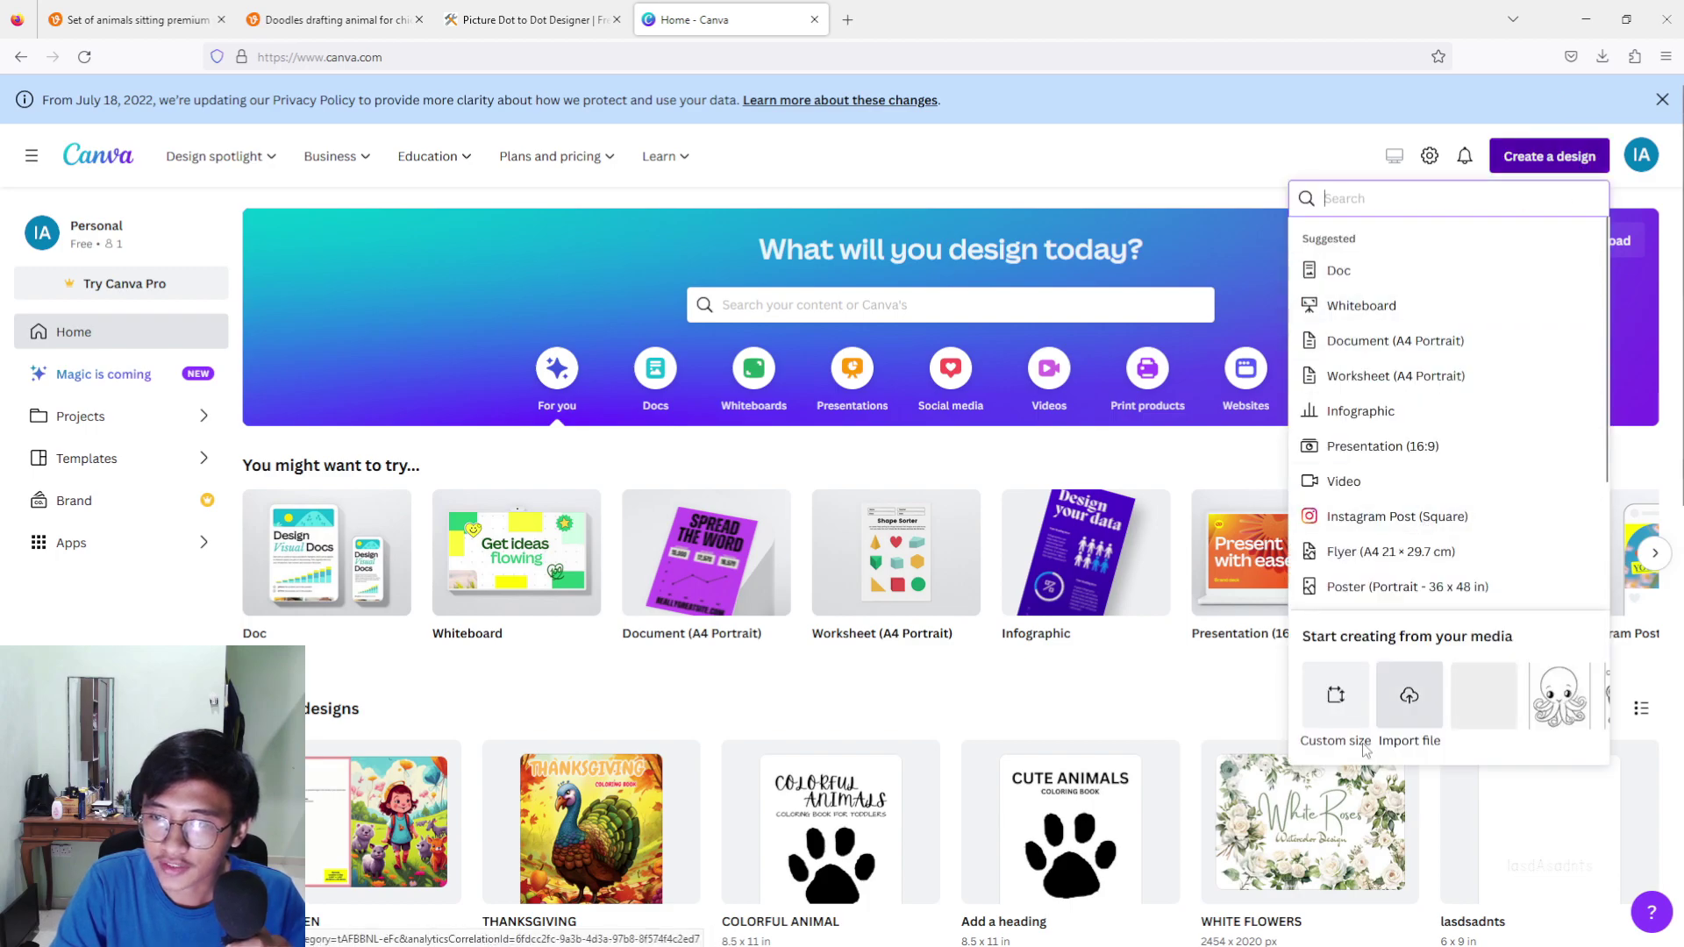
{"action": "left_click", "coordinate": [1335, 700]}
{"action": "left_click", "coordinate": [1509, 274]}
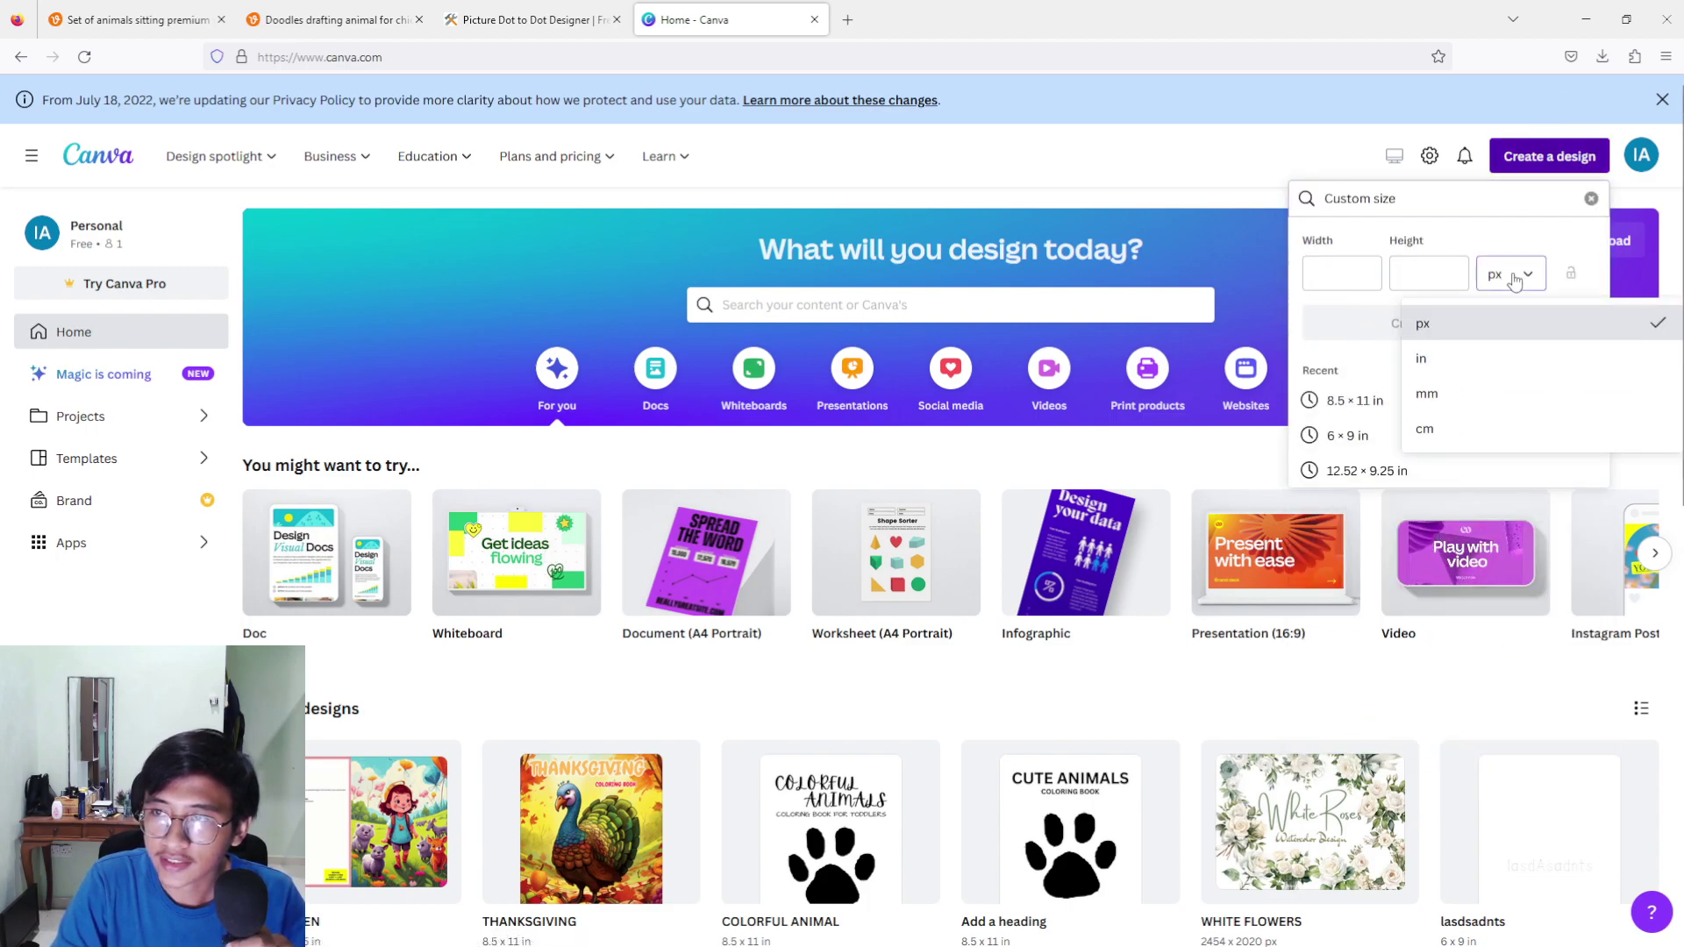
{"action": "left_click", "coordinate": [1422, 359]}
{"action": "left_click", "coordinate": [1324, 273]}
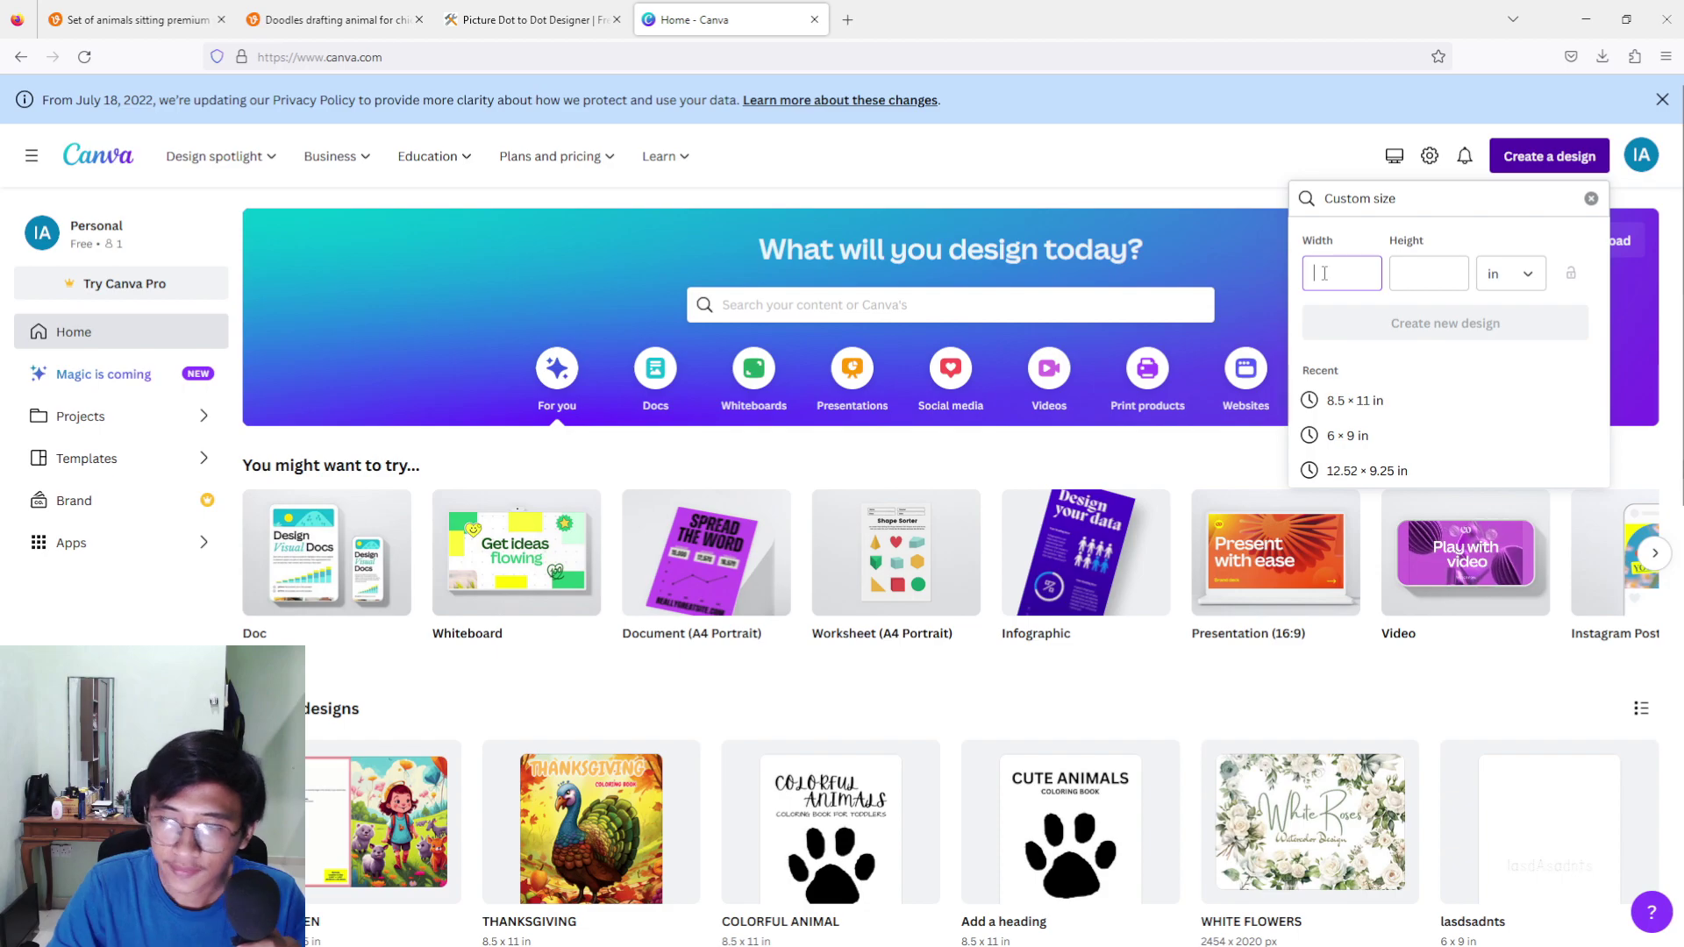
{"action": "type", "text": "8.5"}
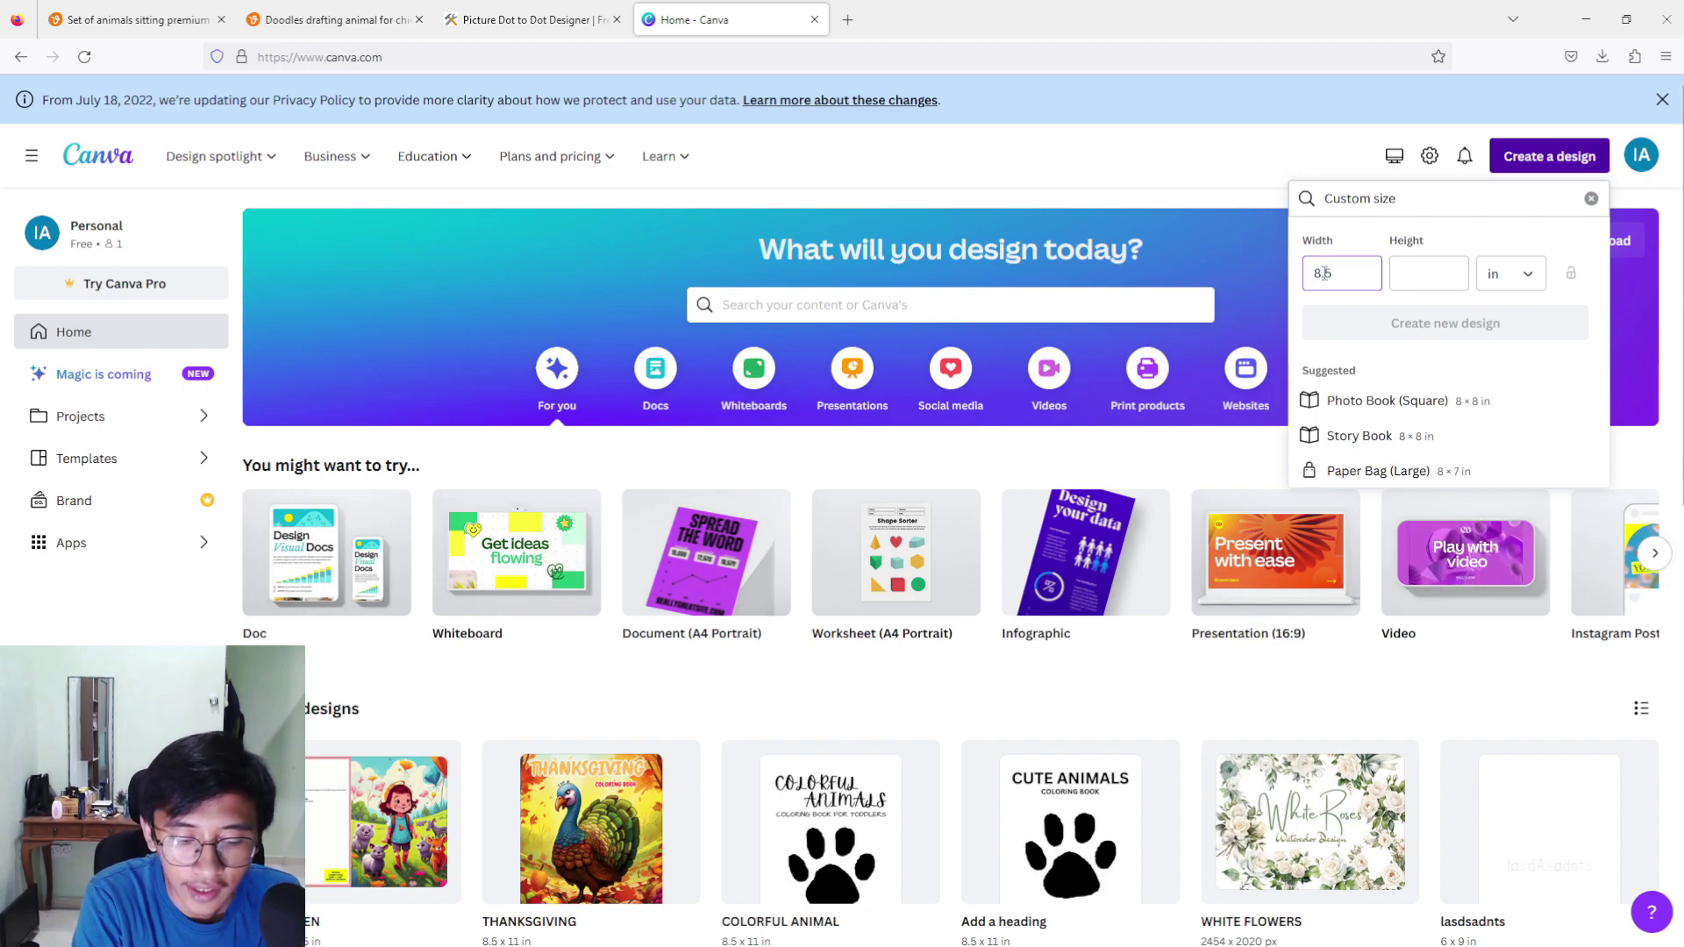
{"action": "key", "text": "Tab"}
{"action": "type", "text": "11"}
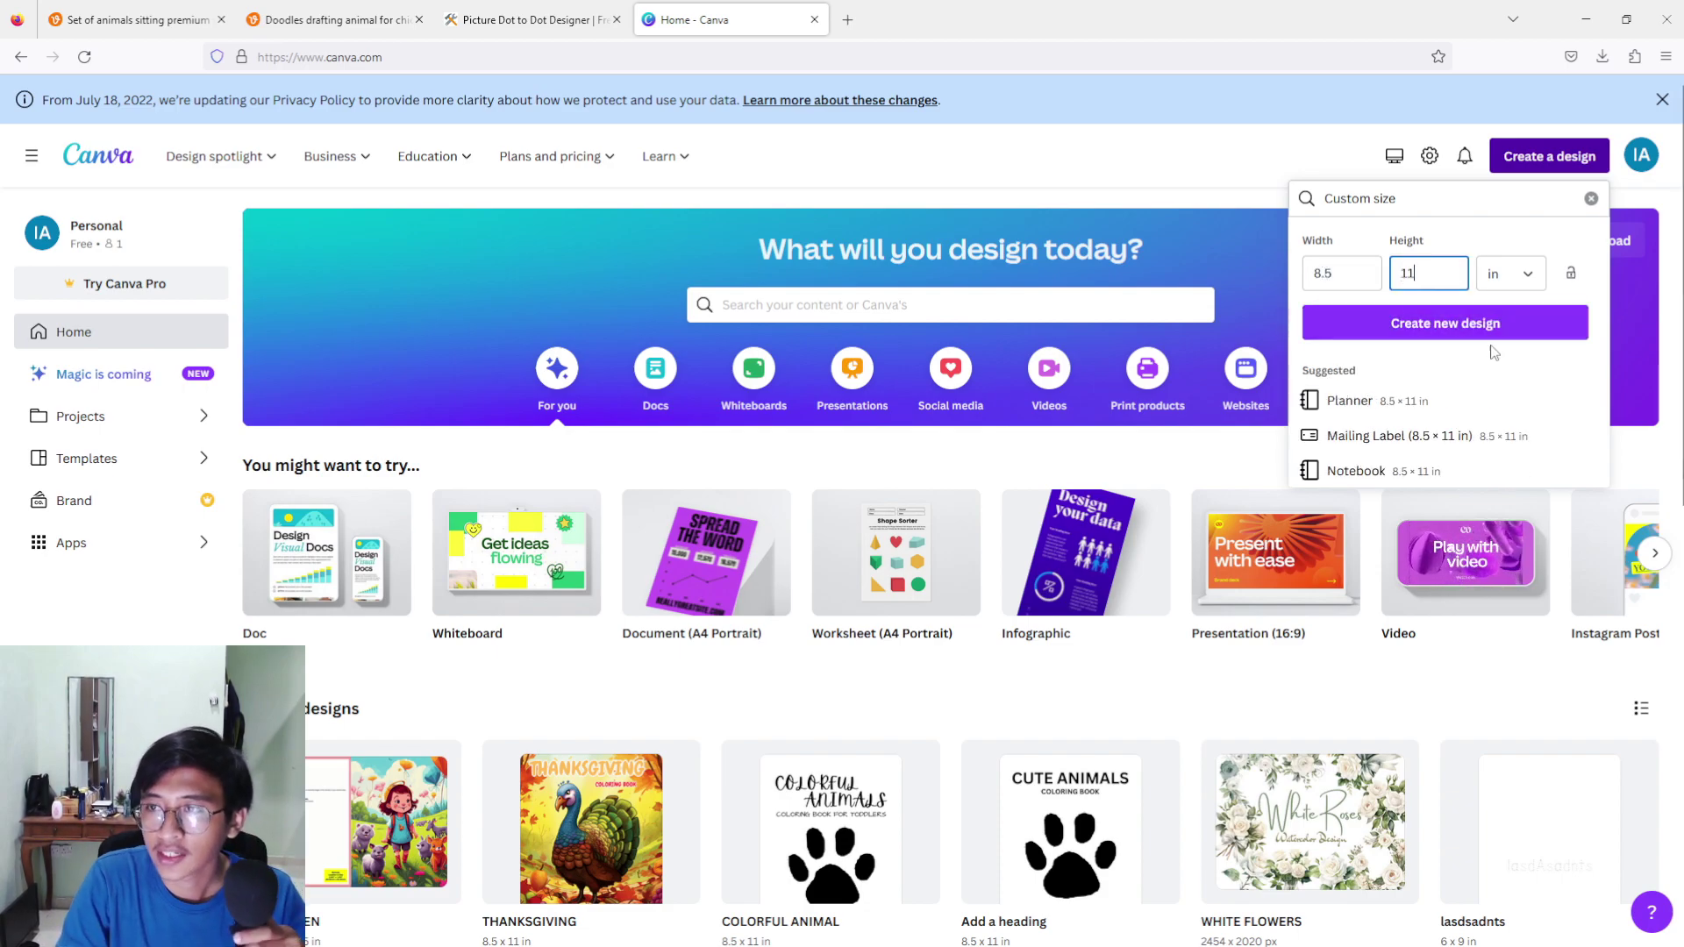
{"action": "left_click", "coordinate": [1509, 274]}
{"action": "left_click", "coordinate": [1476, 361]}
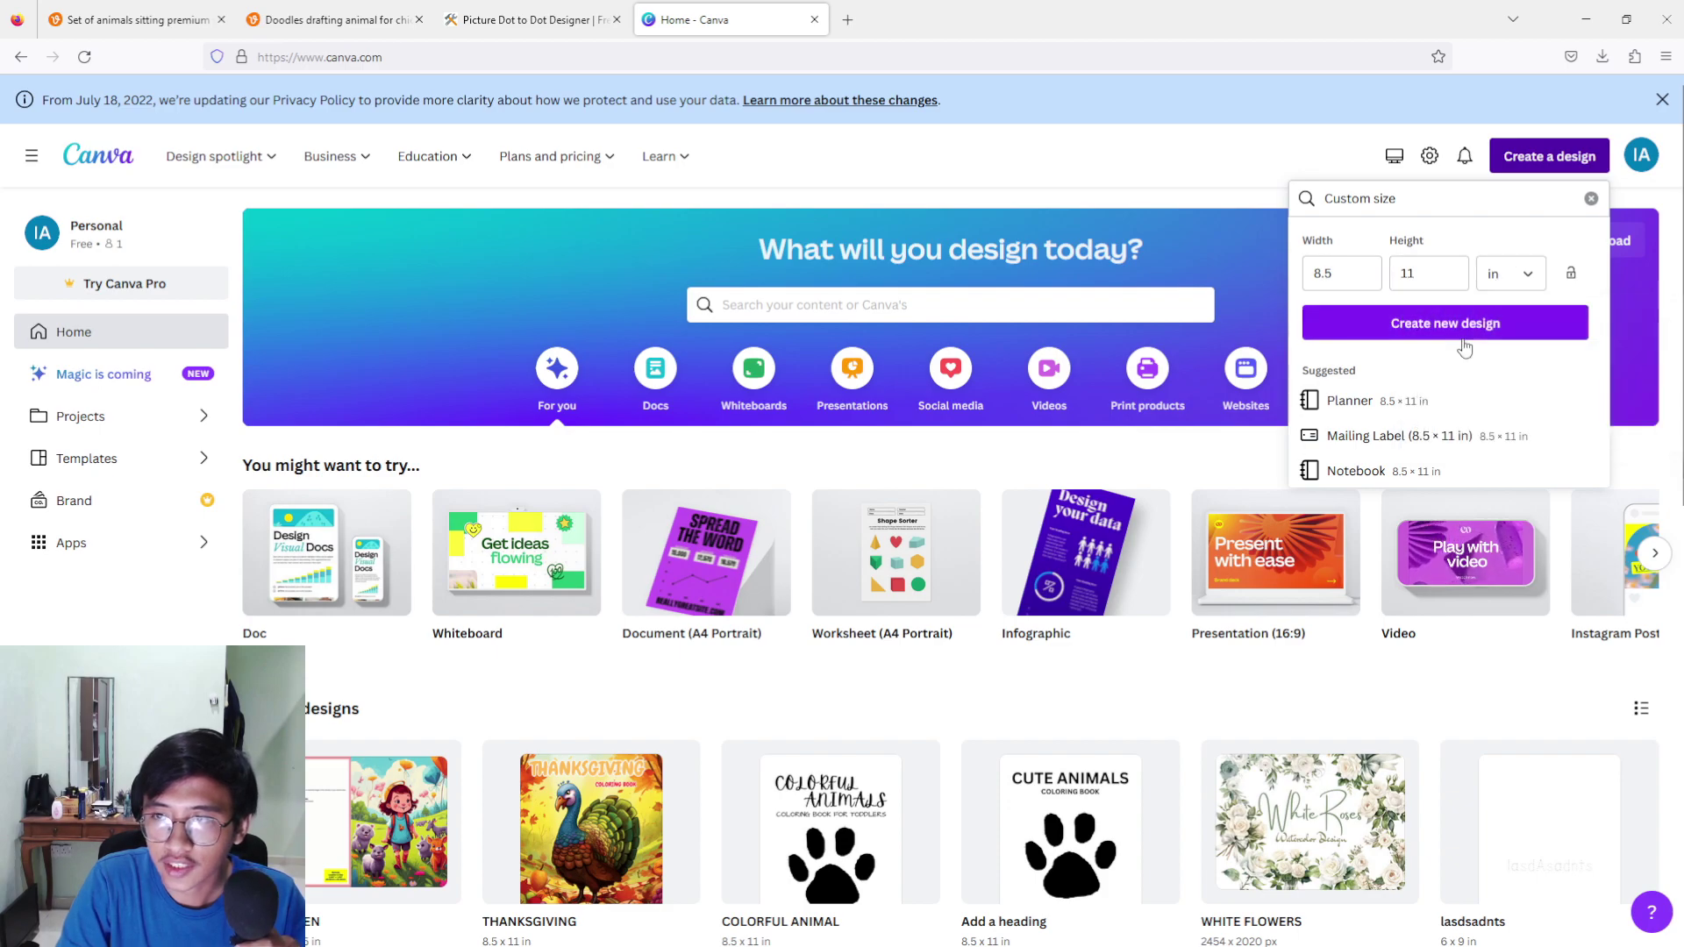
{"action": "left_click", "coordinate": [1465, 325]}
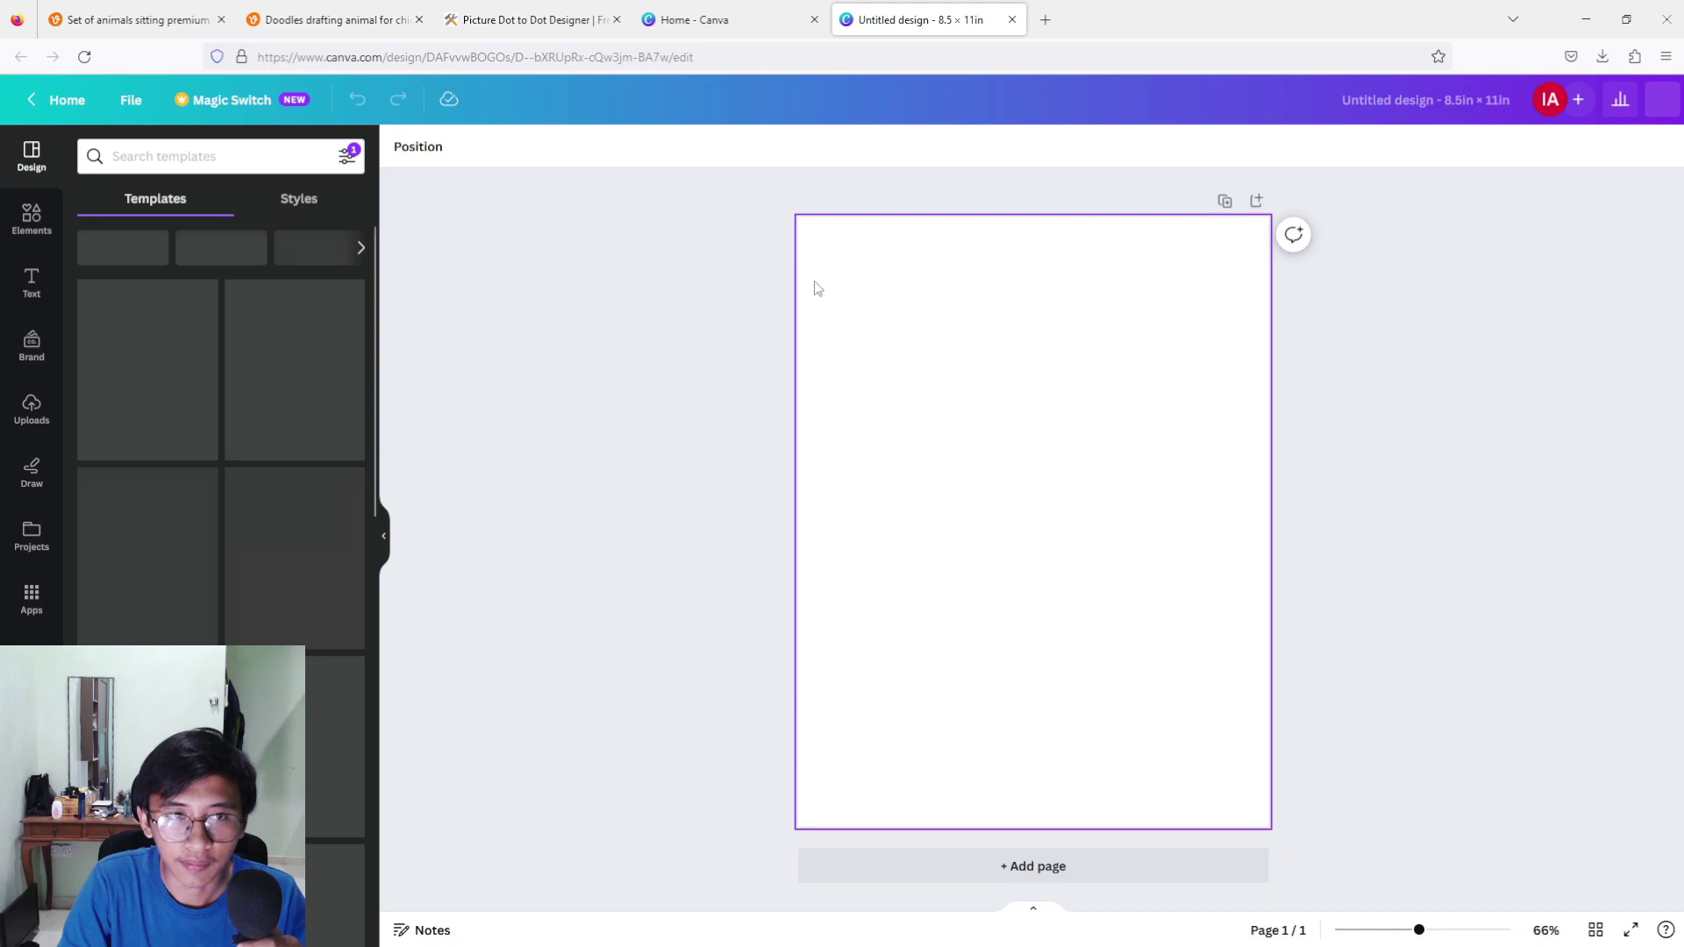
Add the exported zebra picture Untitled-1.png from the open image viewer window to the Canva design's uploaded images
{"action": "left_click", "coordinate": [26, 420]}
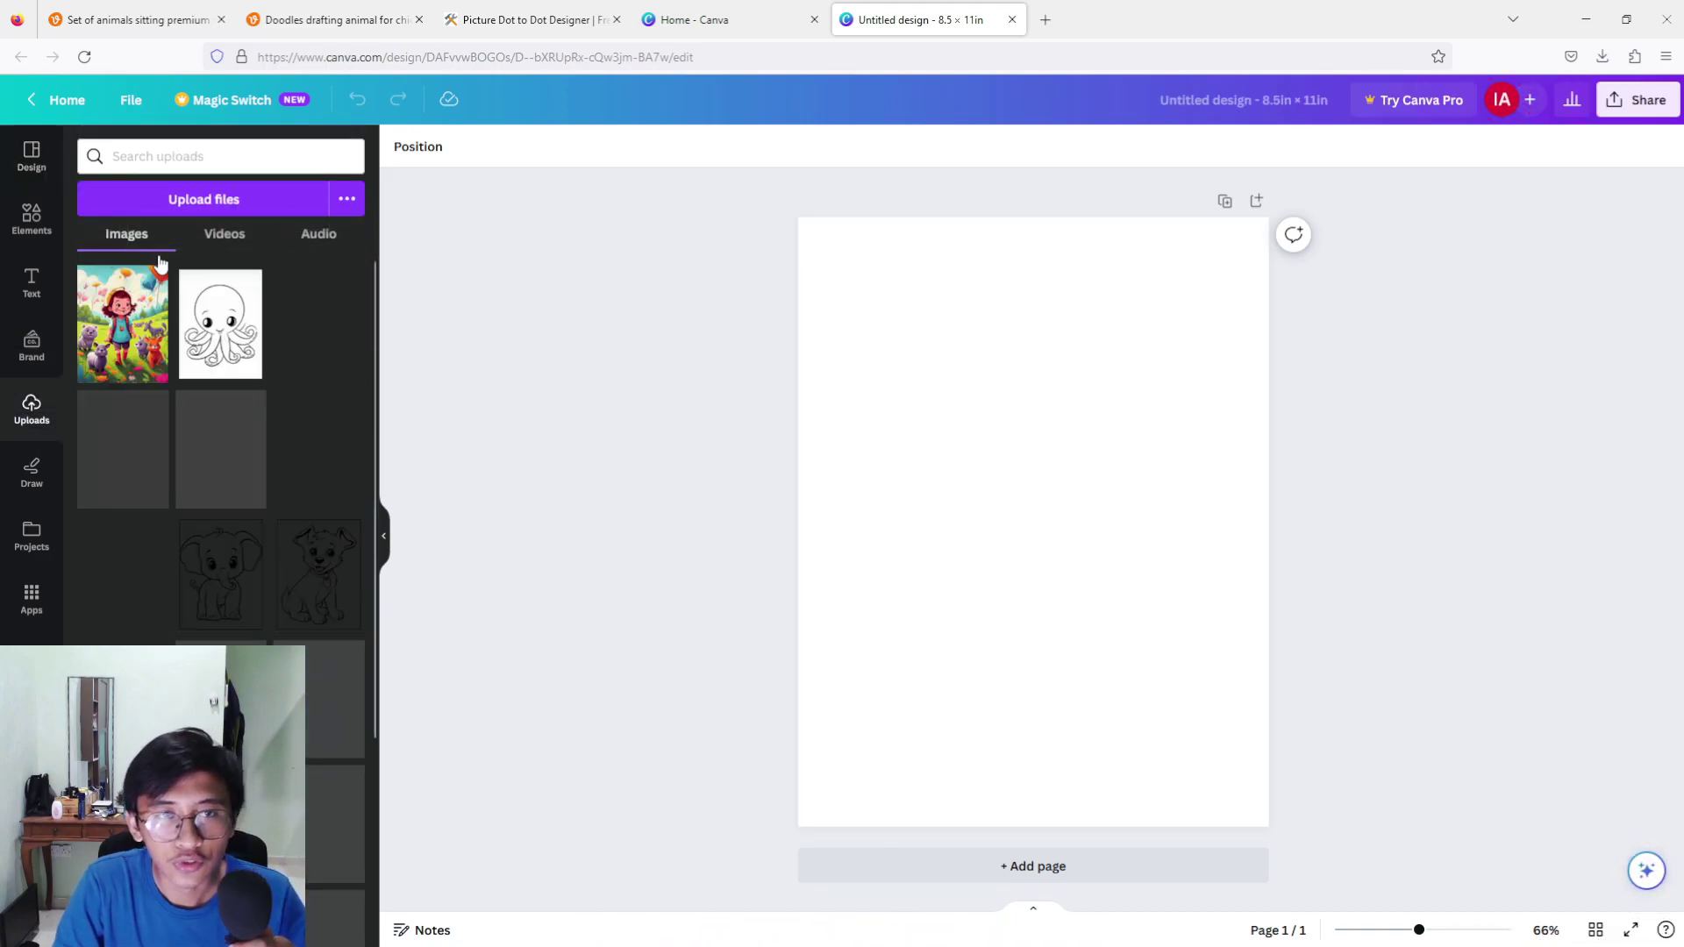
{"action": "mouse_move", "coordinate": [825, 931]}
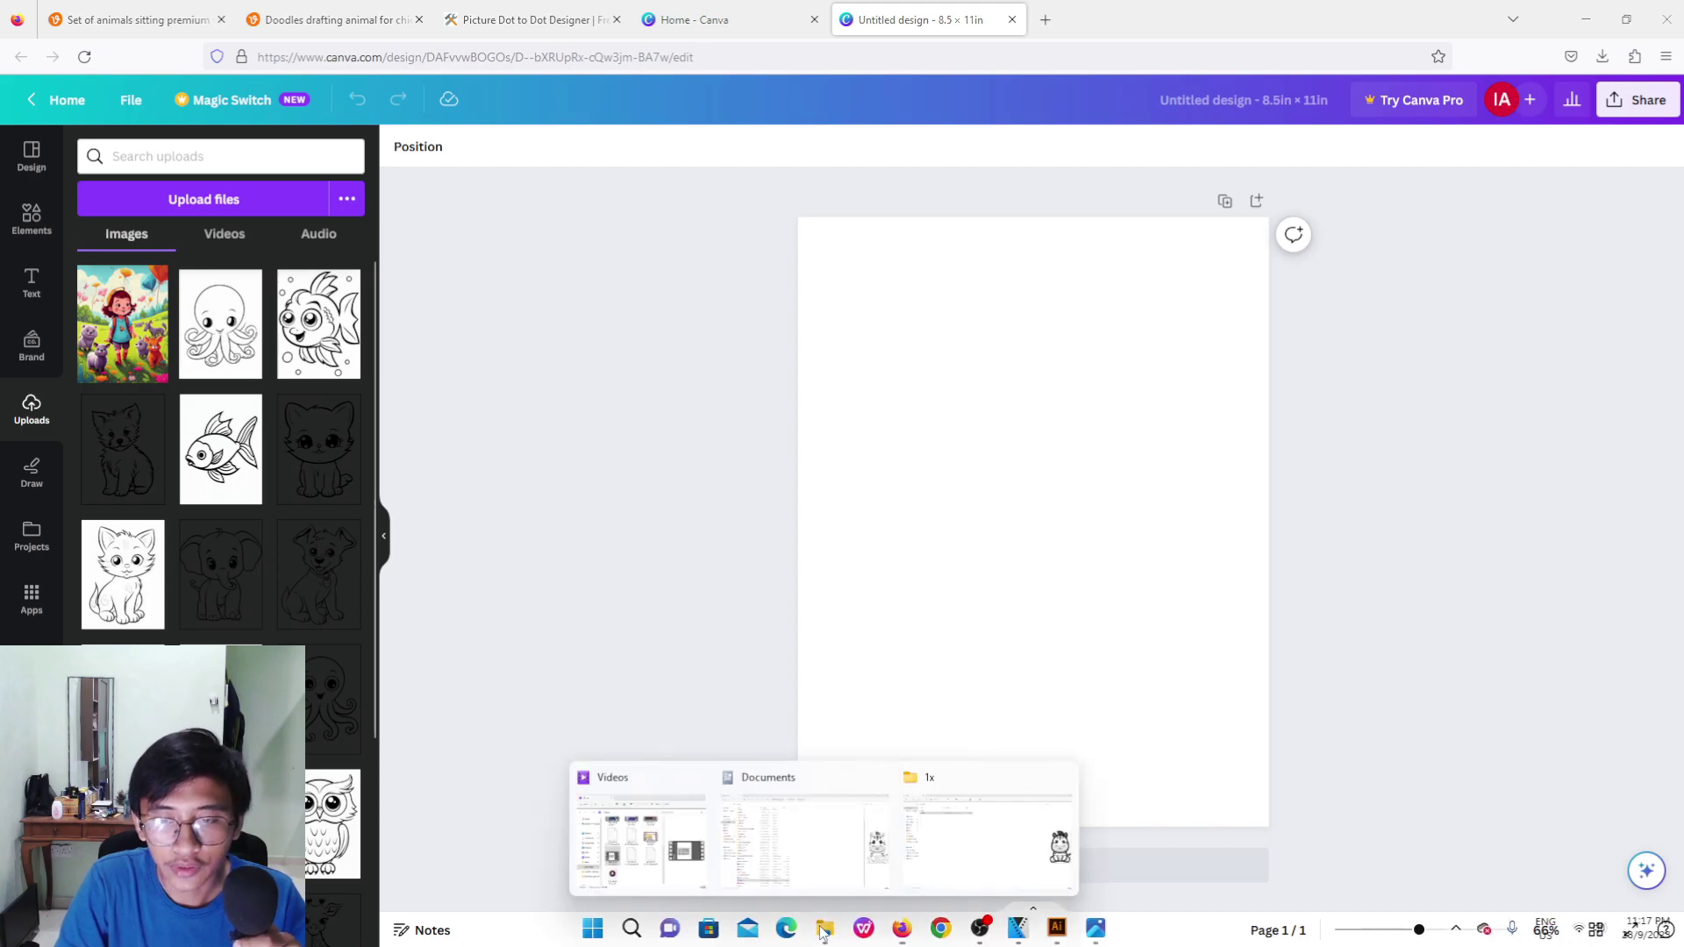
{"action": "left_click", "coordinate": [1094, 931]}
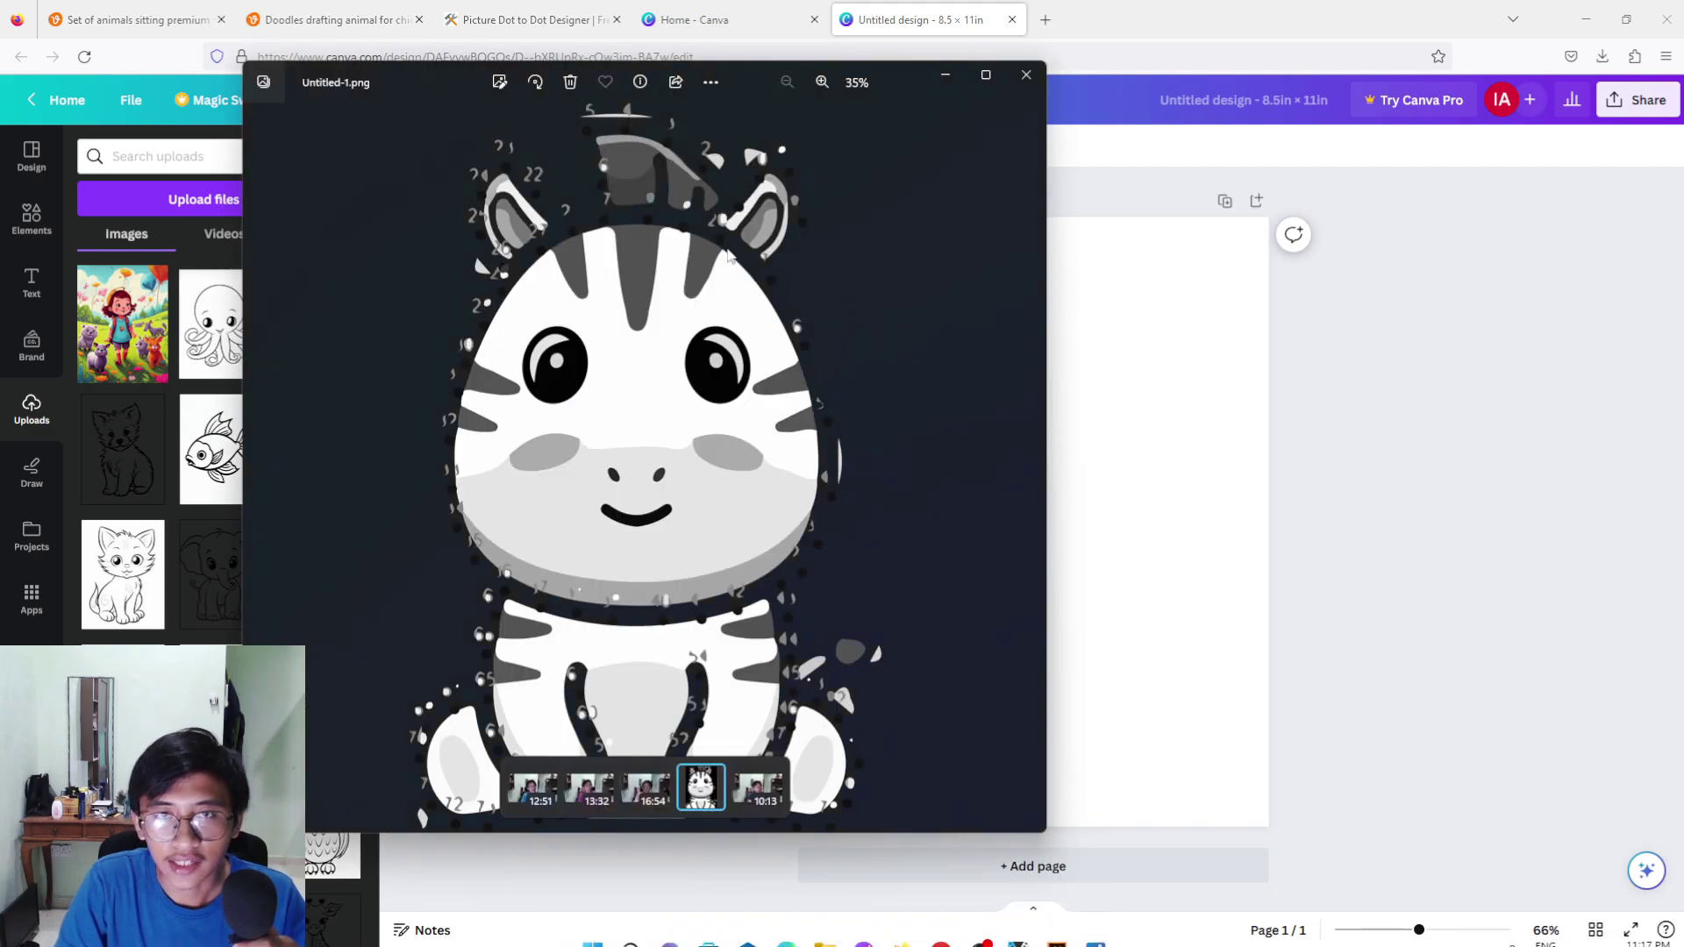
{"action": "left_click_drag", "start_coordinate": [658, 412], "coordinate": [147, 324]}
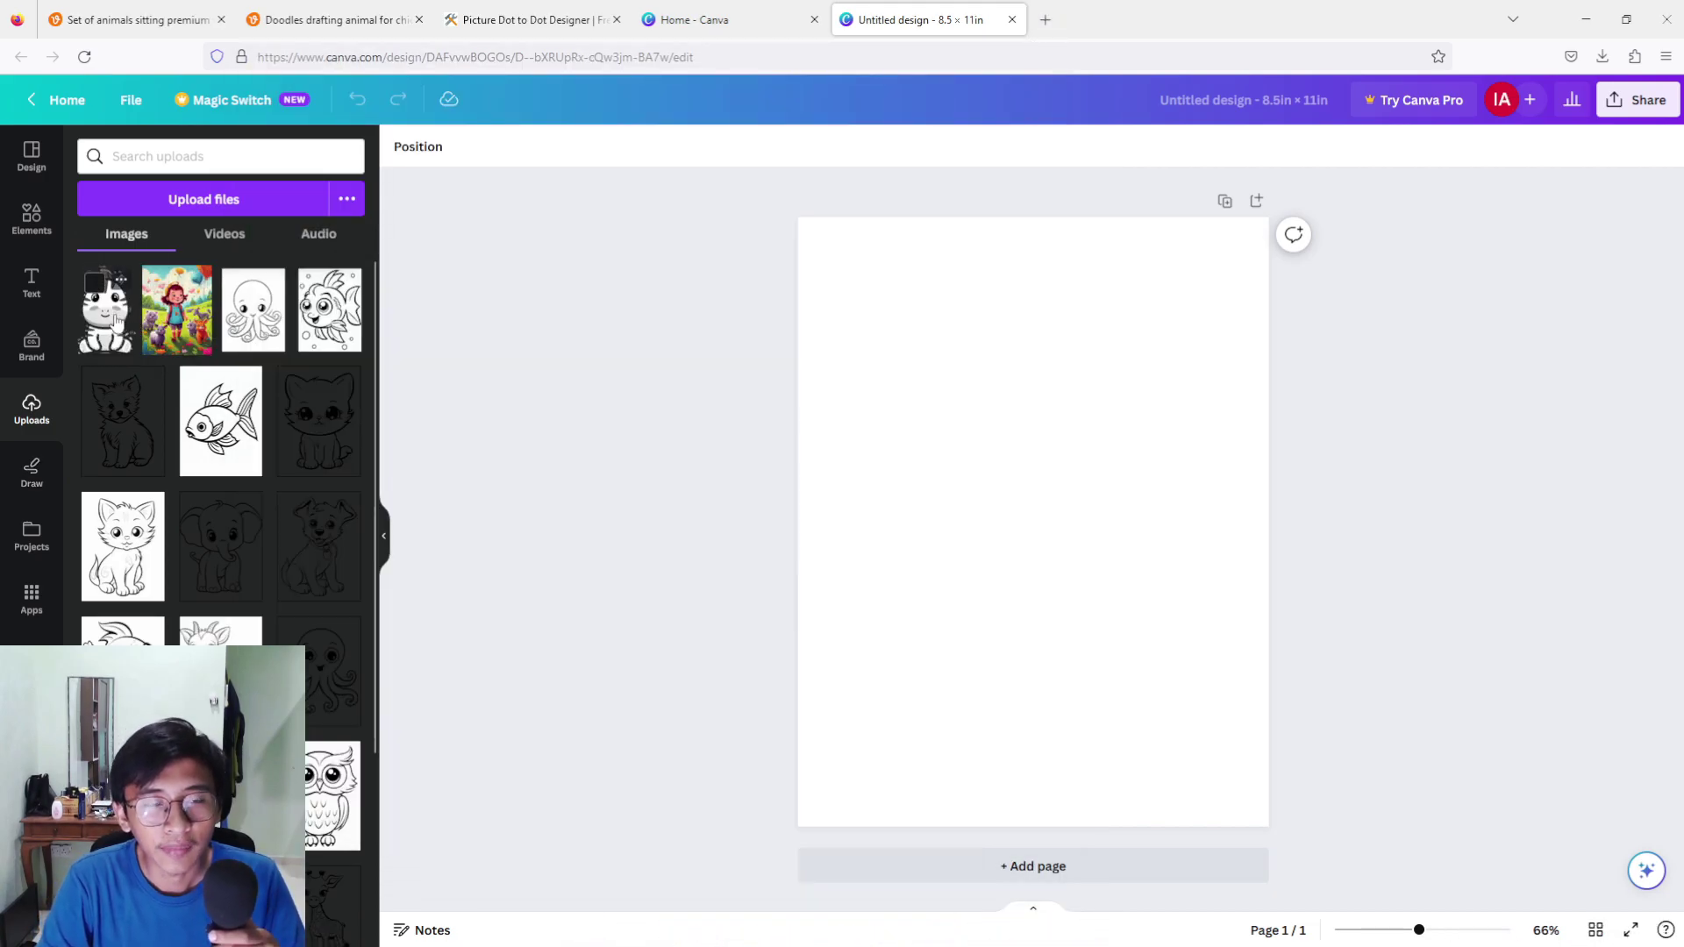
Place the uploaded zebra dot-to-dot image in the centre of the first page and deselect it
{"action": "left_click", "coordinate": [109, 331]}
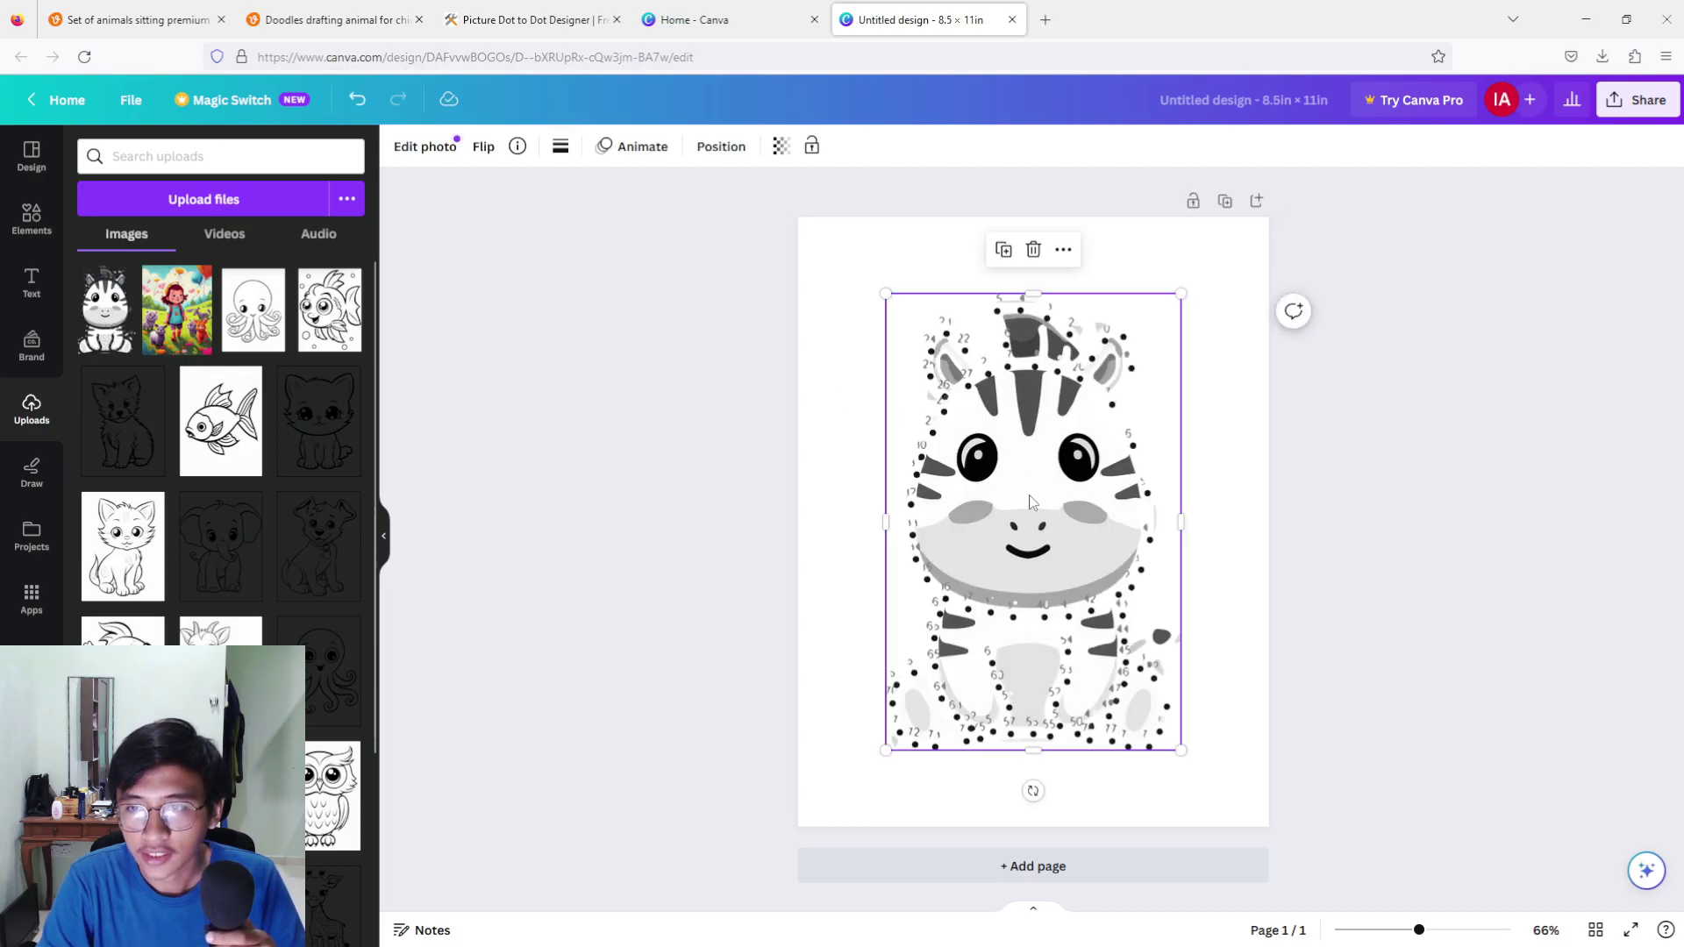
{"action": "left_click_drag", "start_coordinate": [1022, 500], "coordinate": [1023, 493]}
{"action": "left_click", "coordinate": [1441, 446]}
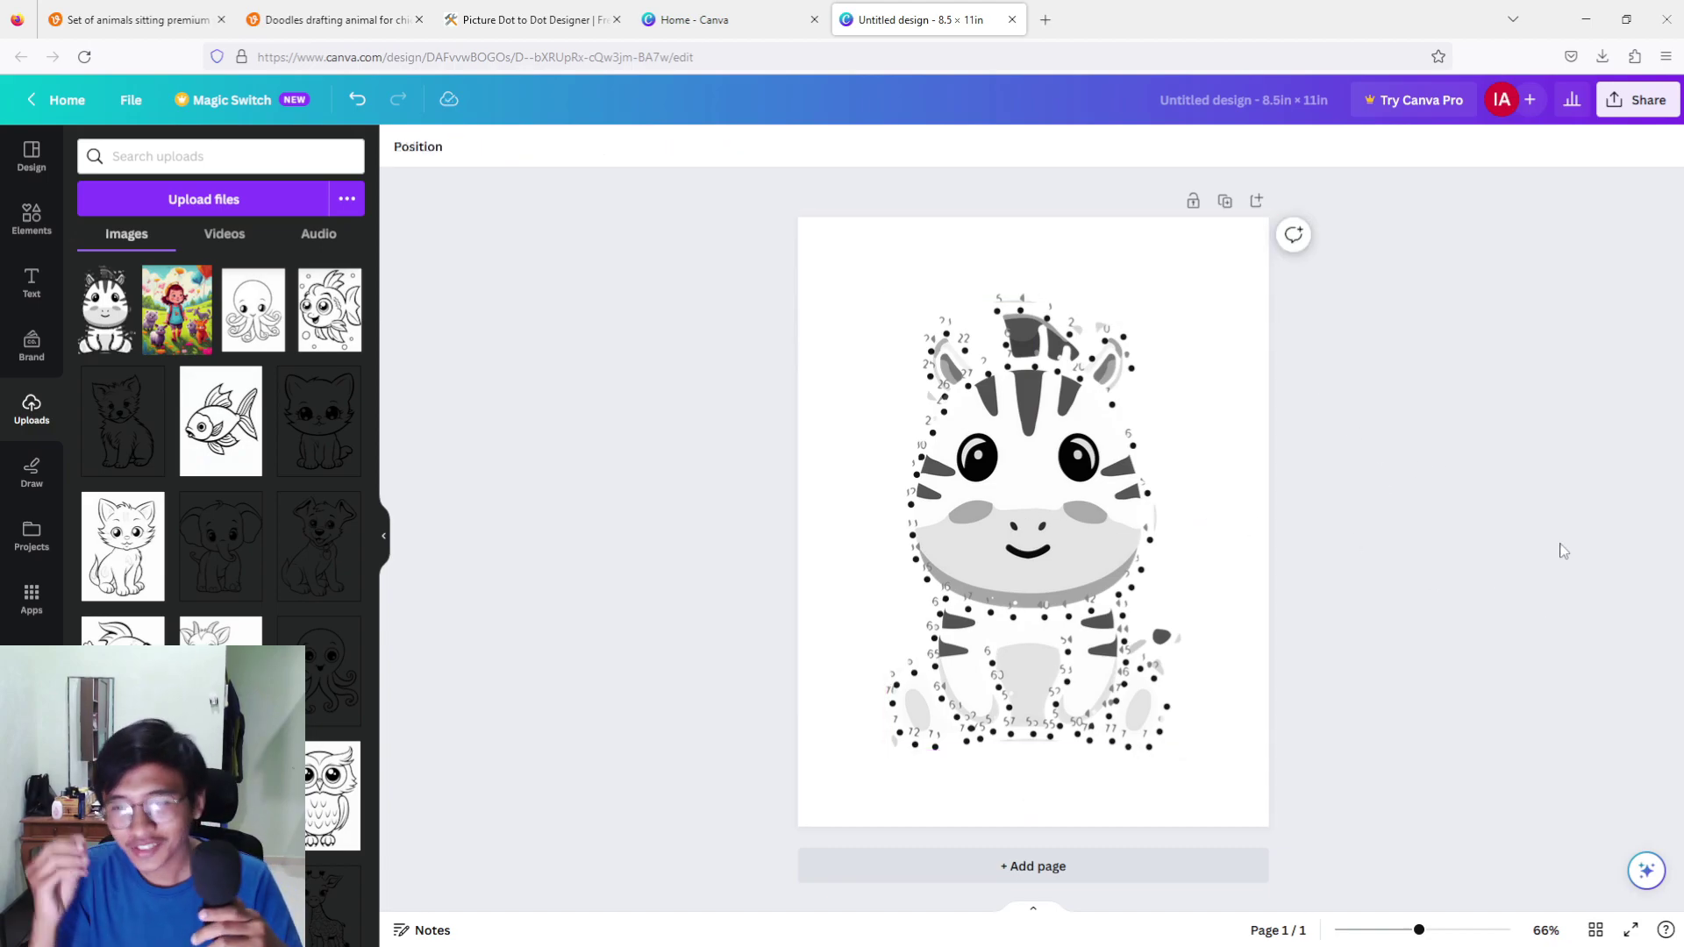
Add two new pages after the first, leaving page 2 blank, and place the zebra dot-to-dot image on page 3
{"action": "left_click", "coordinate": [1258, 199]}
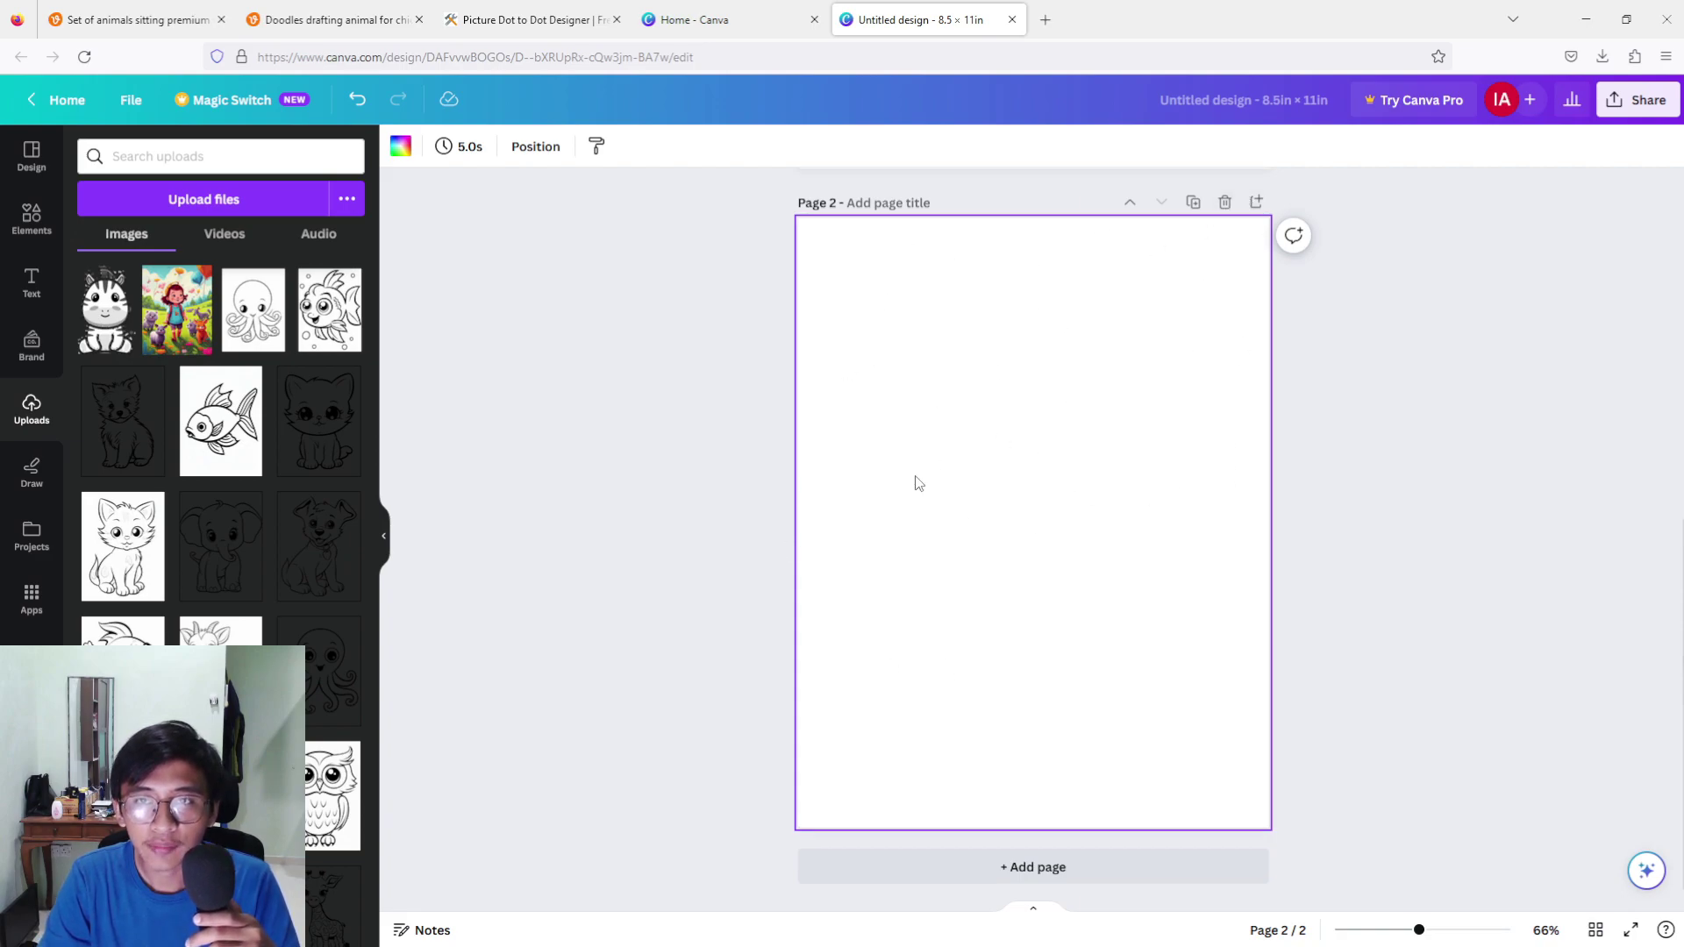
{"action": "scroll", "coordinate": [917, 483], "scroll_direction": "up", "scroll_amount": 3}
{"action": "scroll", "coordinate": [918, 456], "scroll_direction": "up", "scroll_amount": 3}
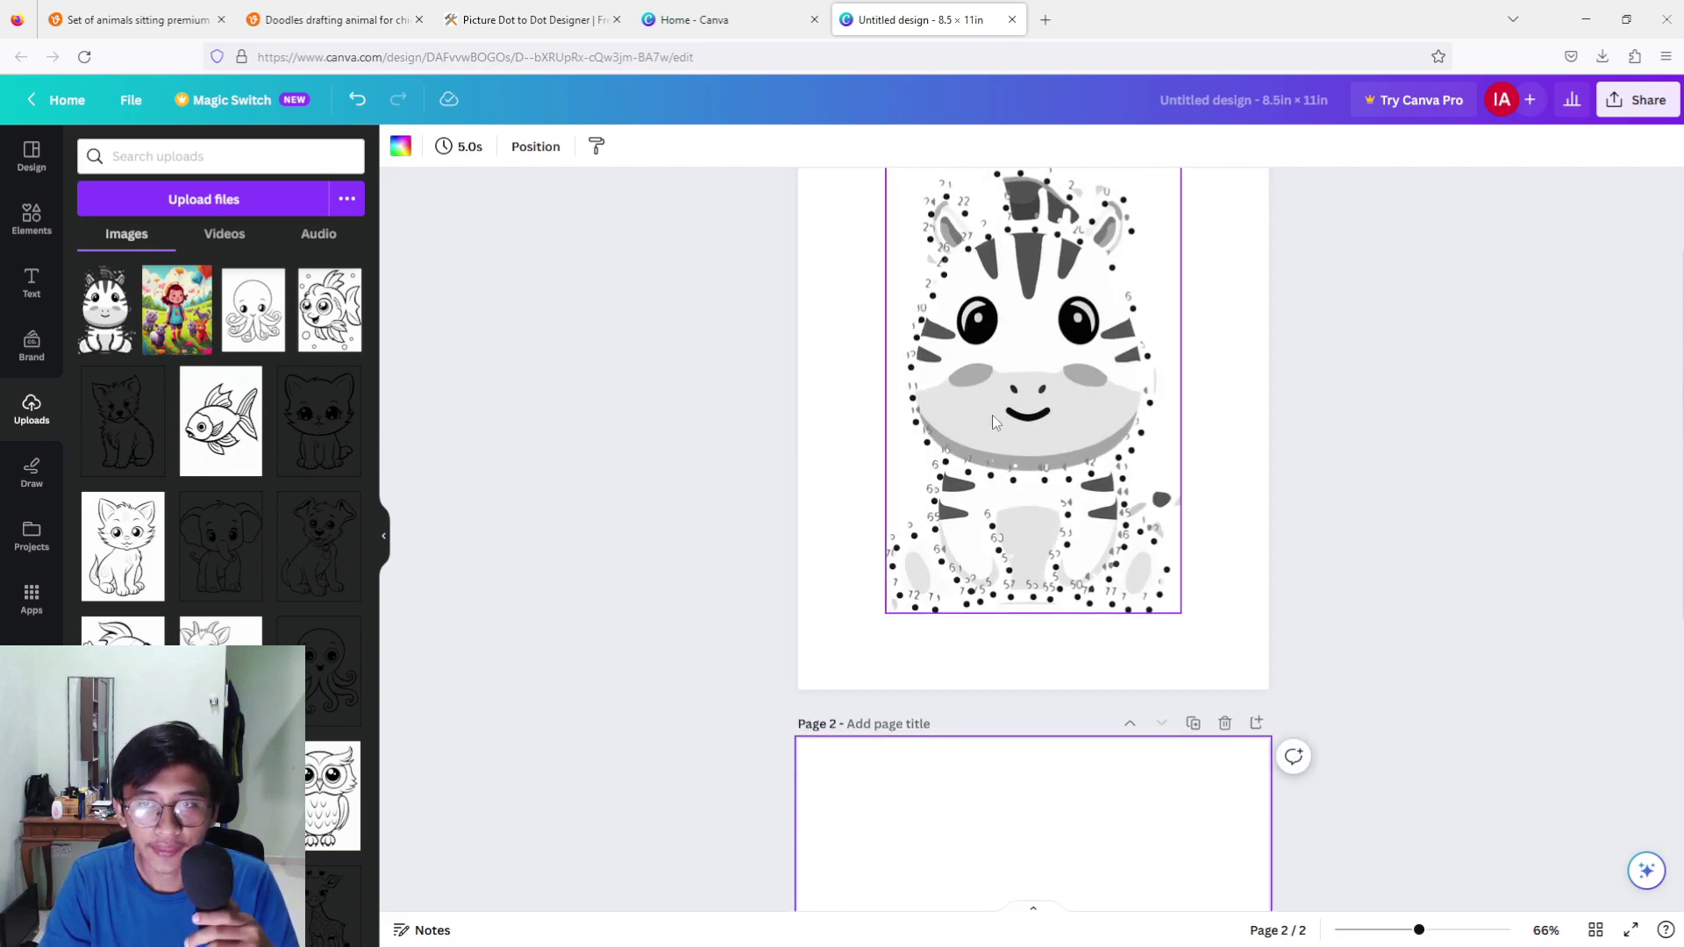
{"action": "scroll", "coordinate": [1092, 483], "scroll_direction": "down", "scroll_amount": 3}
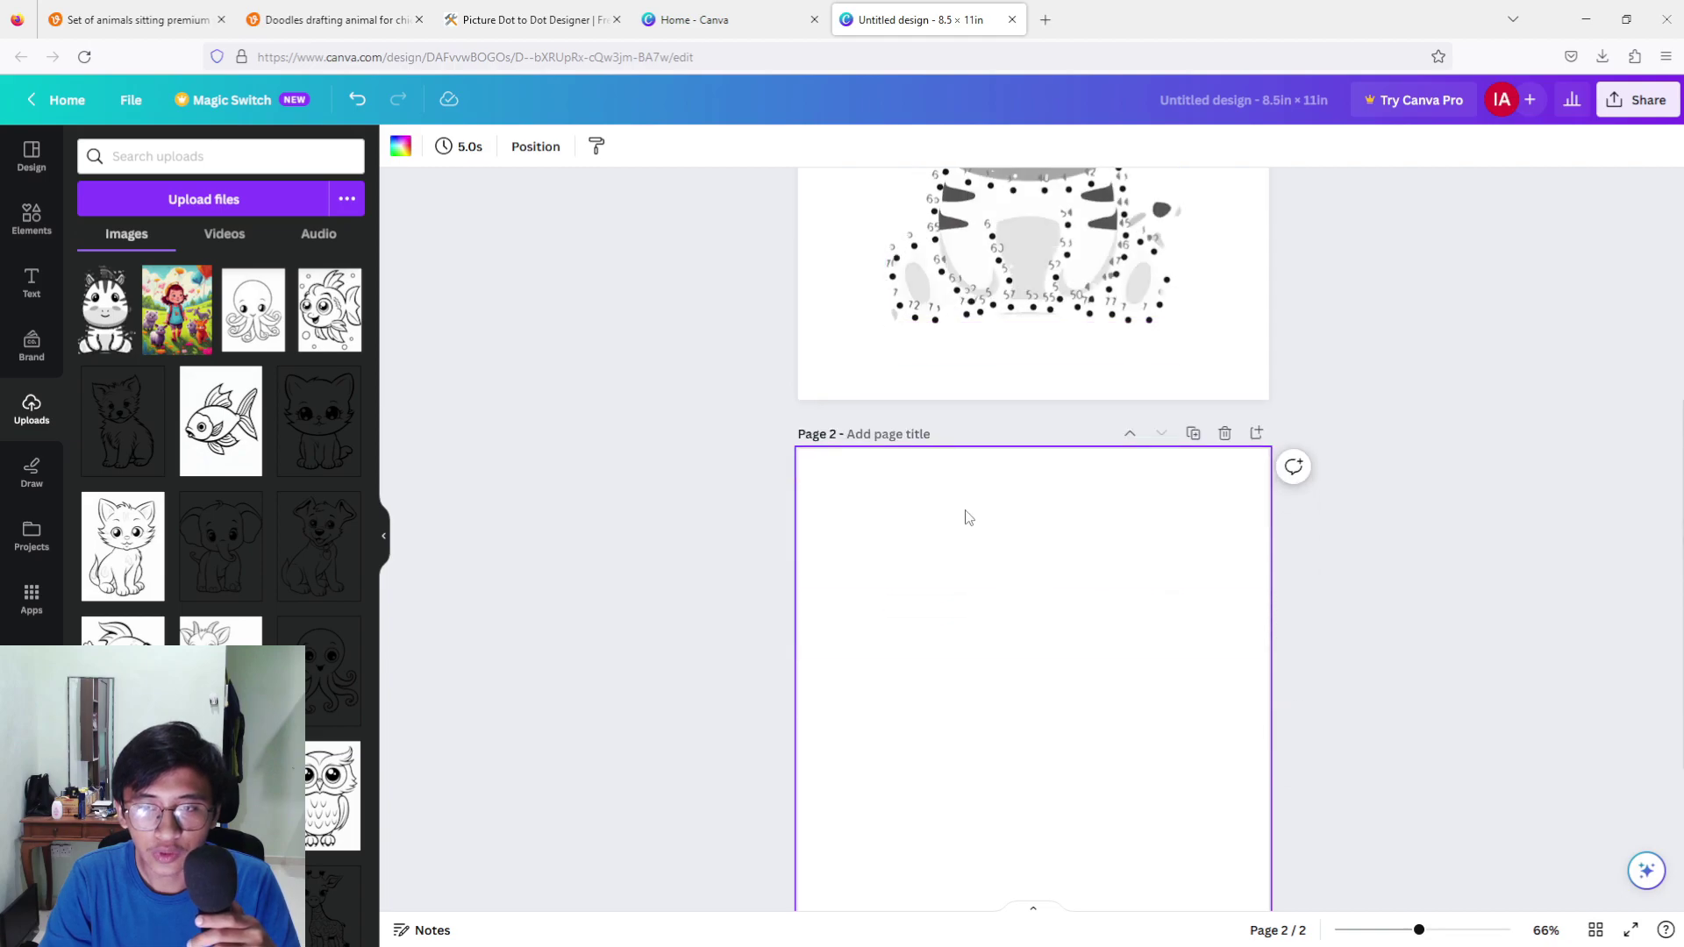
{"action": "left_click", "coordinate": [1257, 432]}
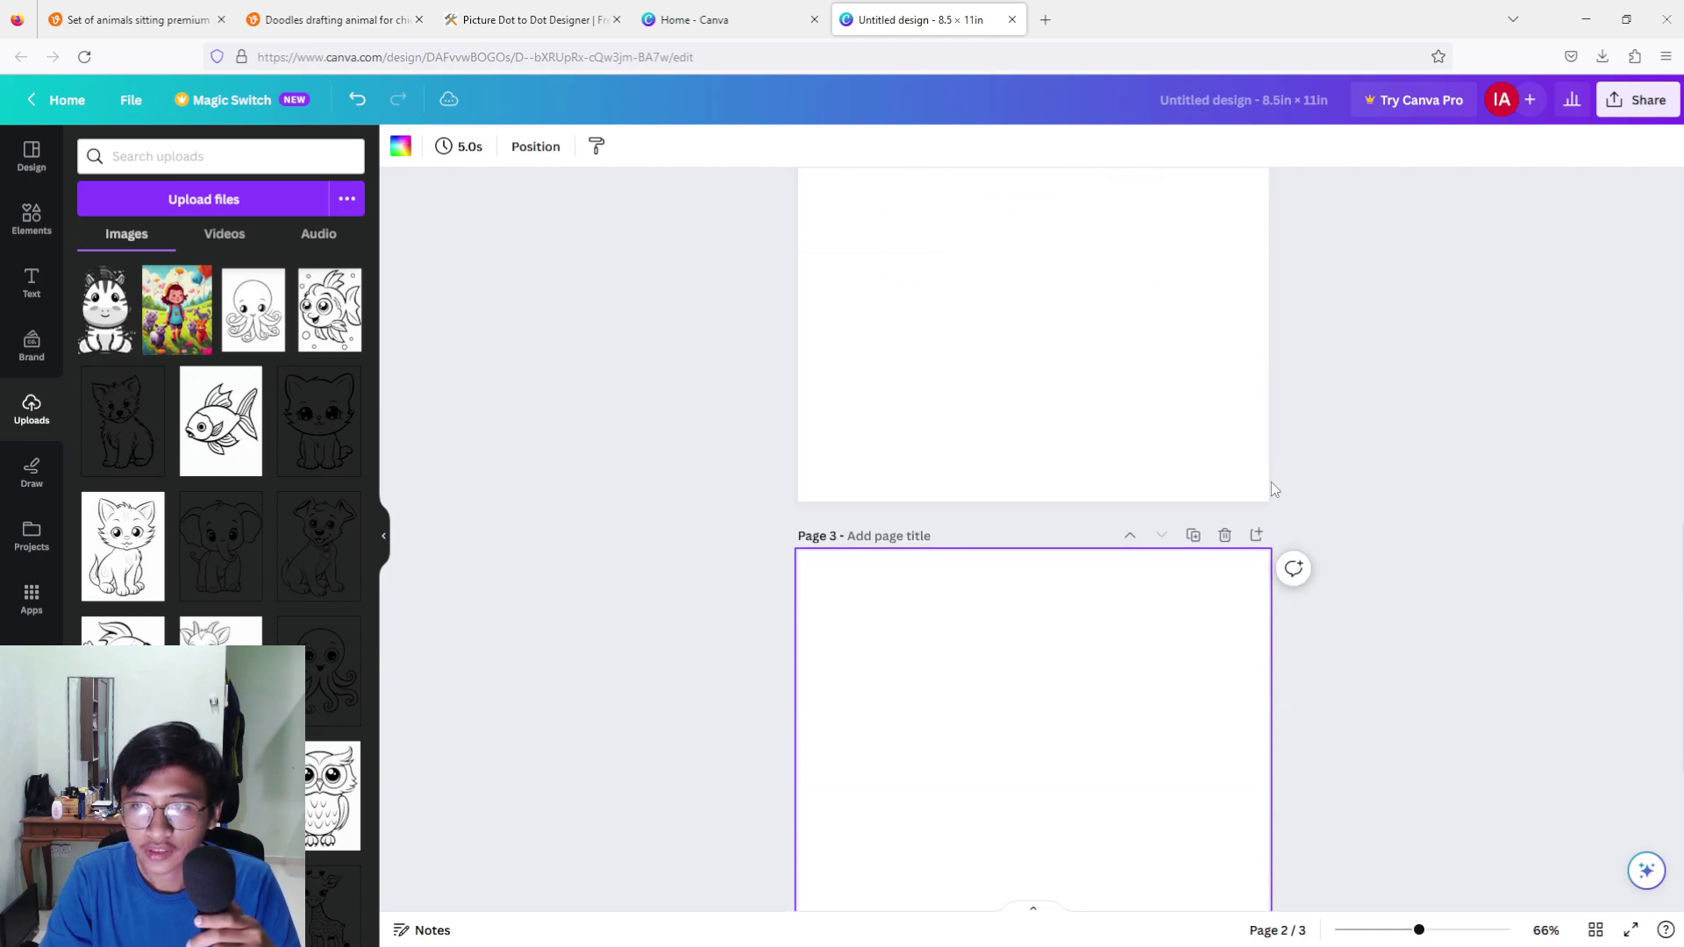
{"action": "left_click", "coordinate": [108, 331]}
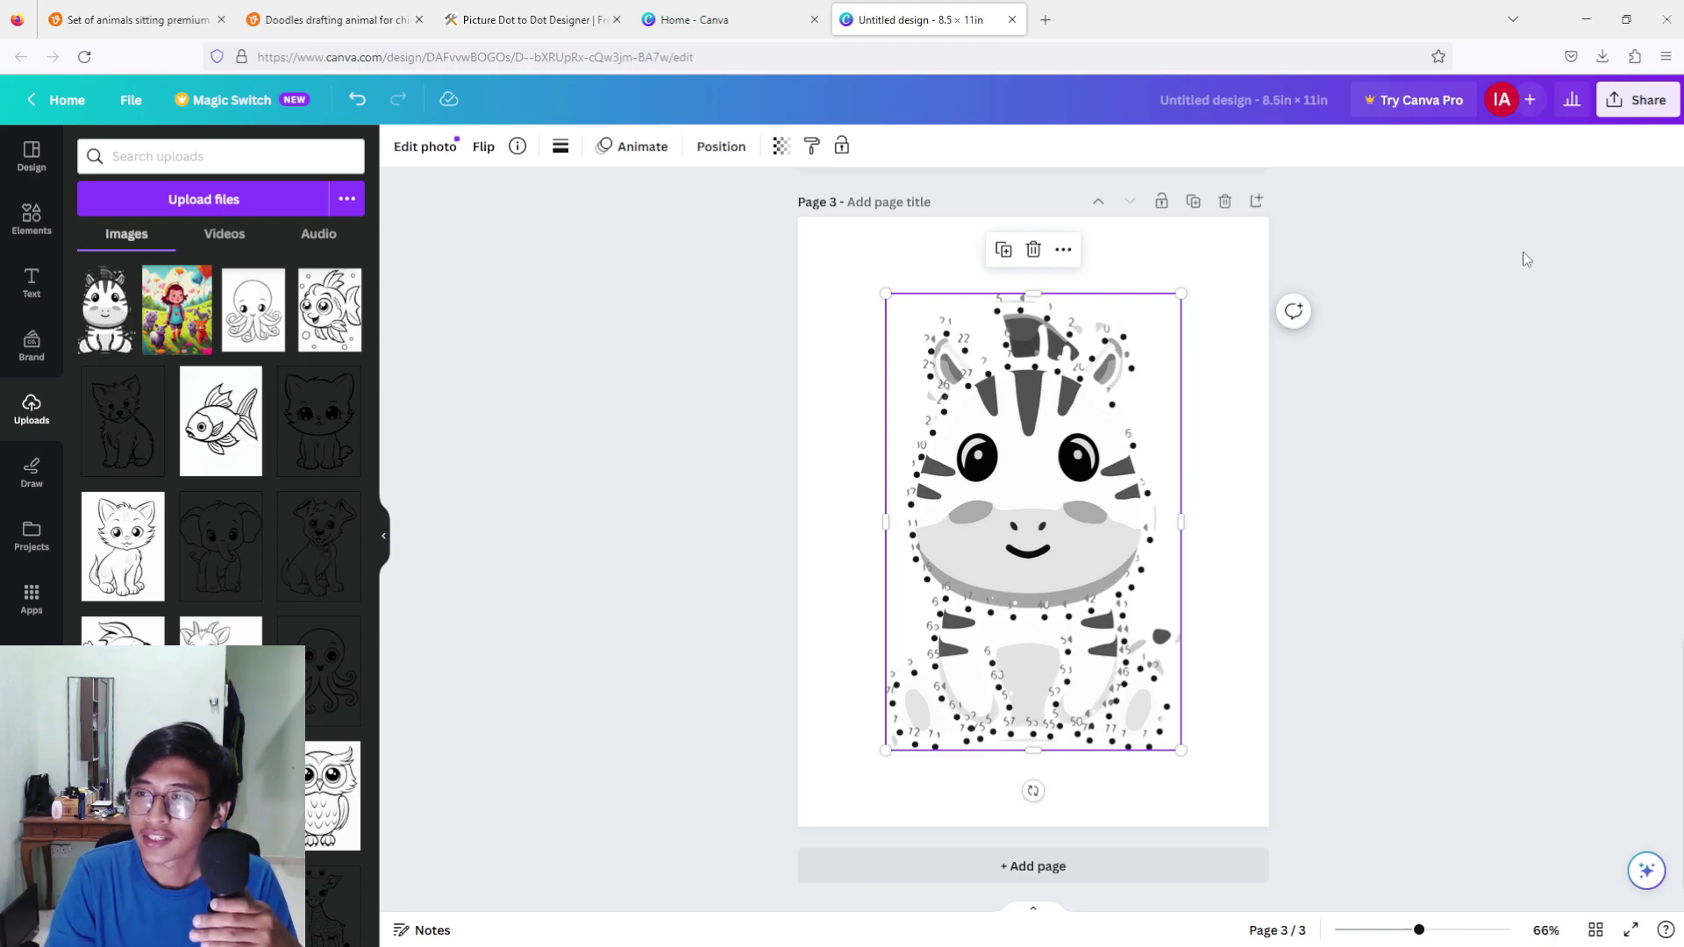
Download all three pages of the design as PDF Print with the RGB color profile
{"action": "left_click", "coordinate": [1628, 110]}
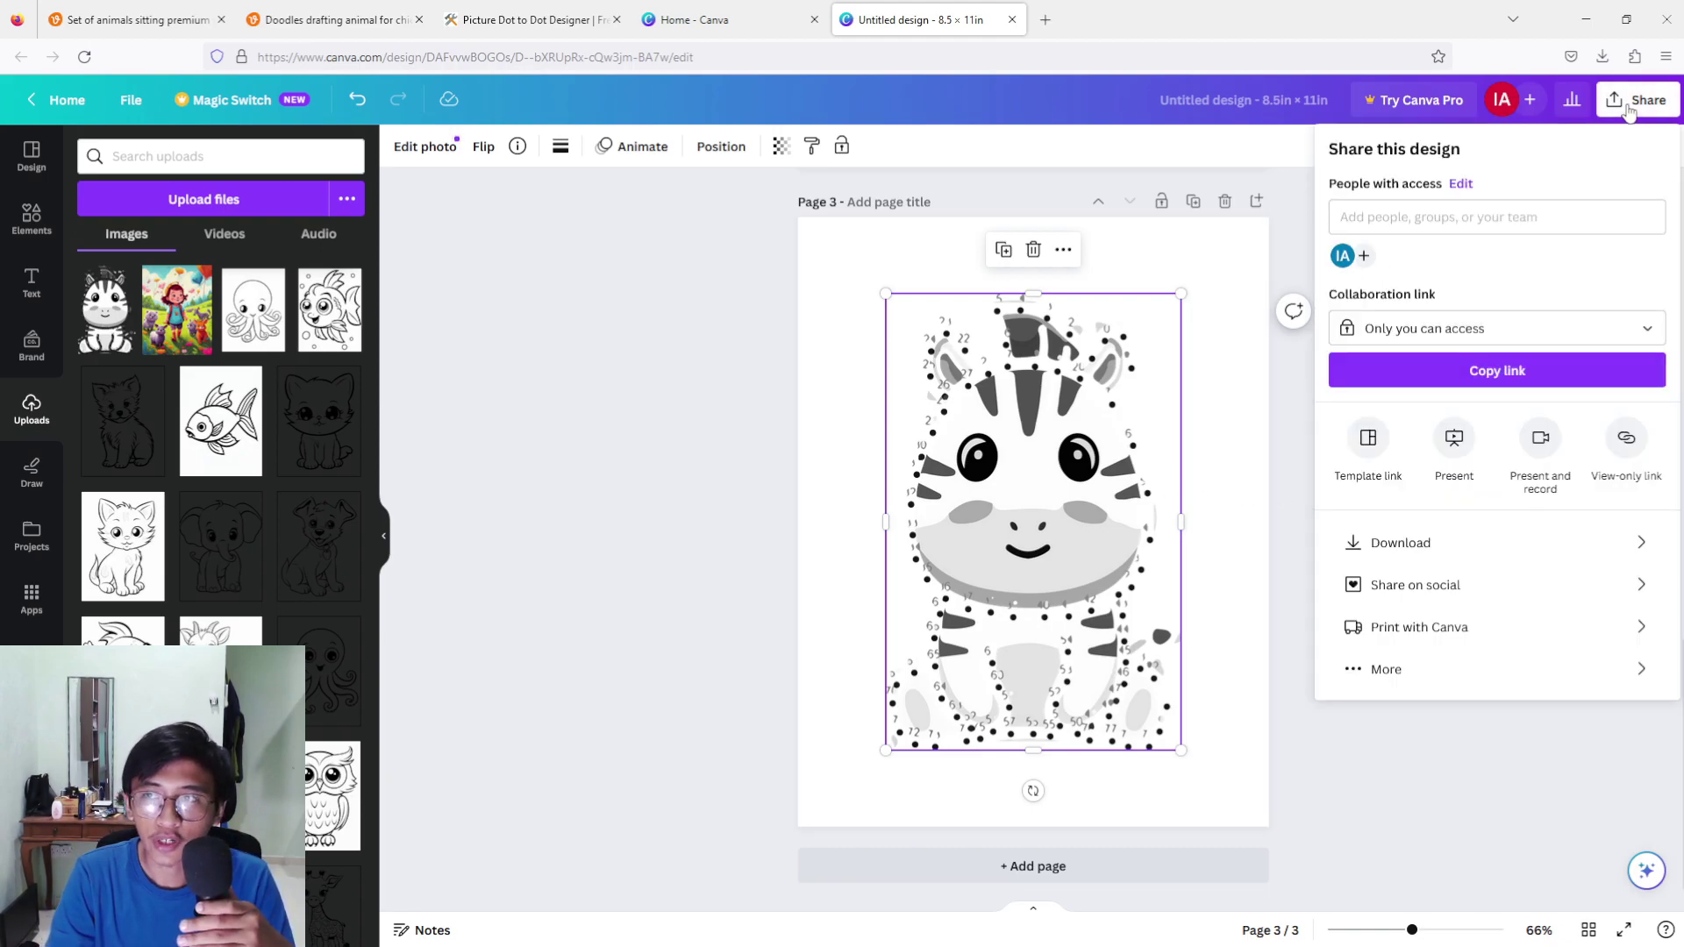
{"action": "left_click", "coordinate": [1426, 544]}
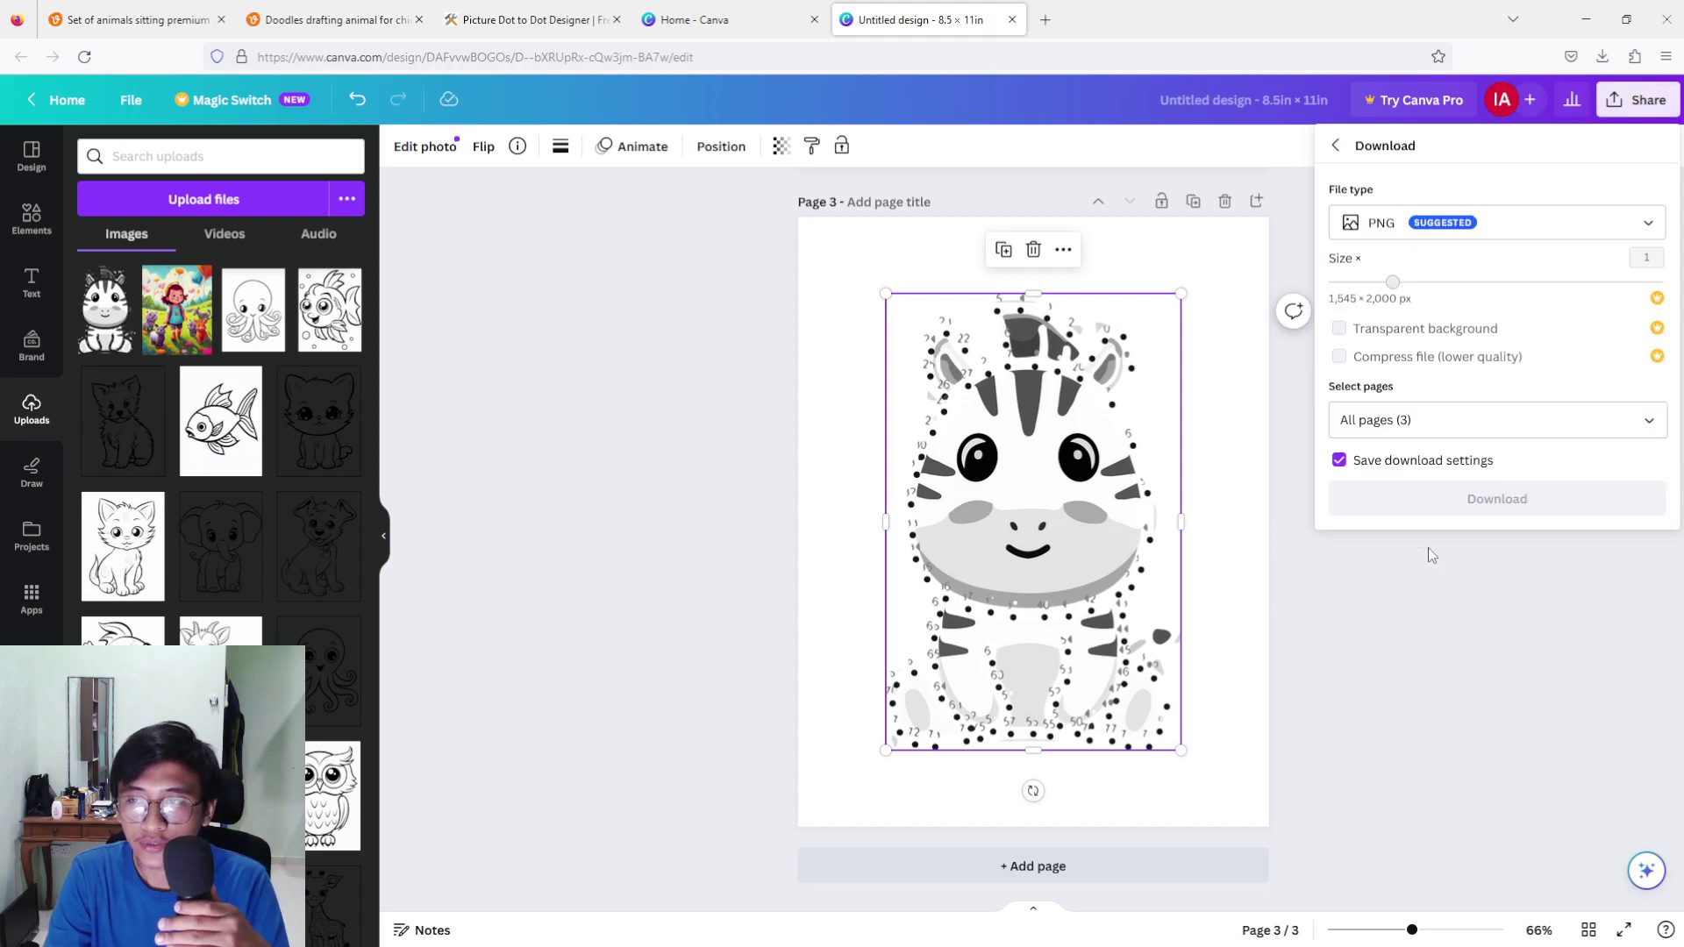
{"action": "left_click", "coordinate": [1442, 230]}
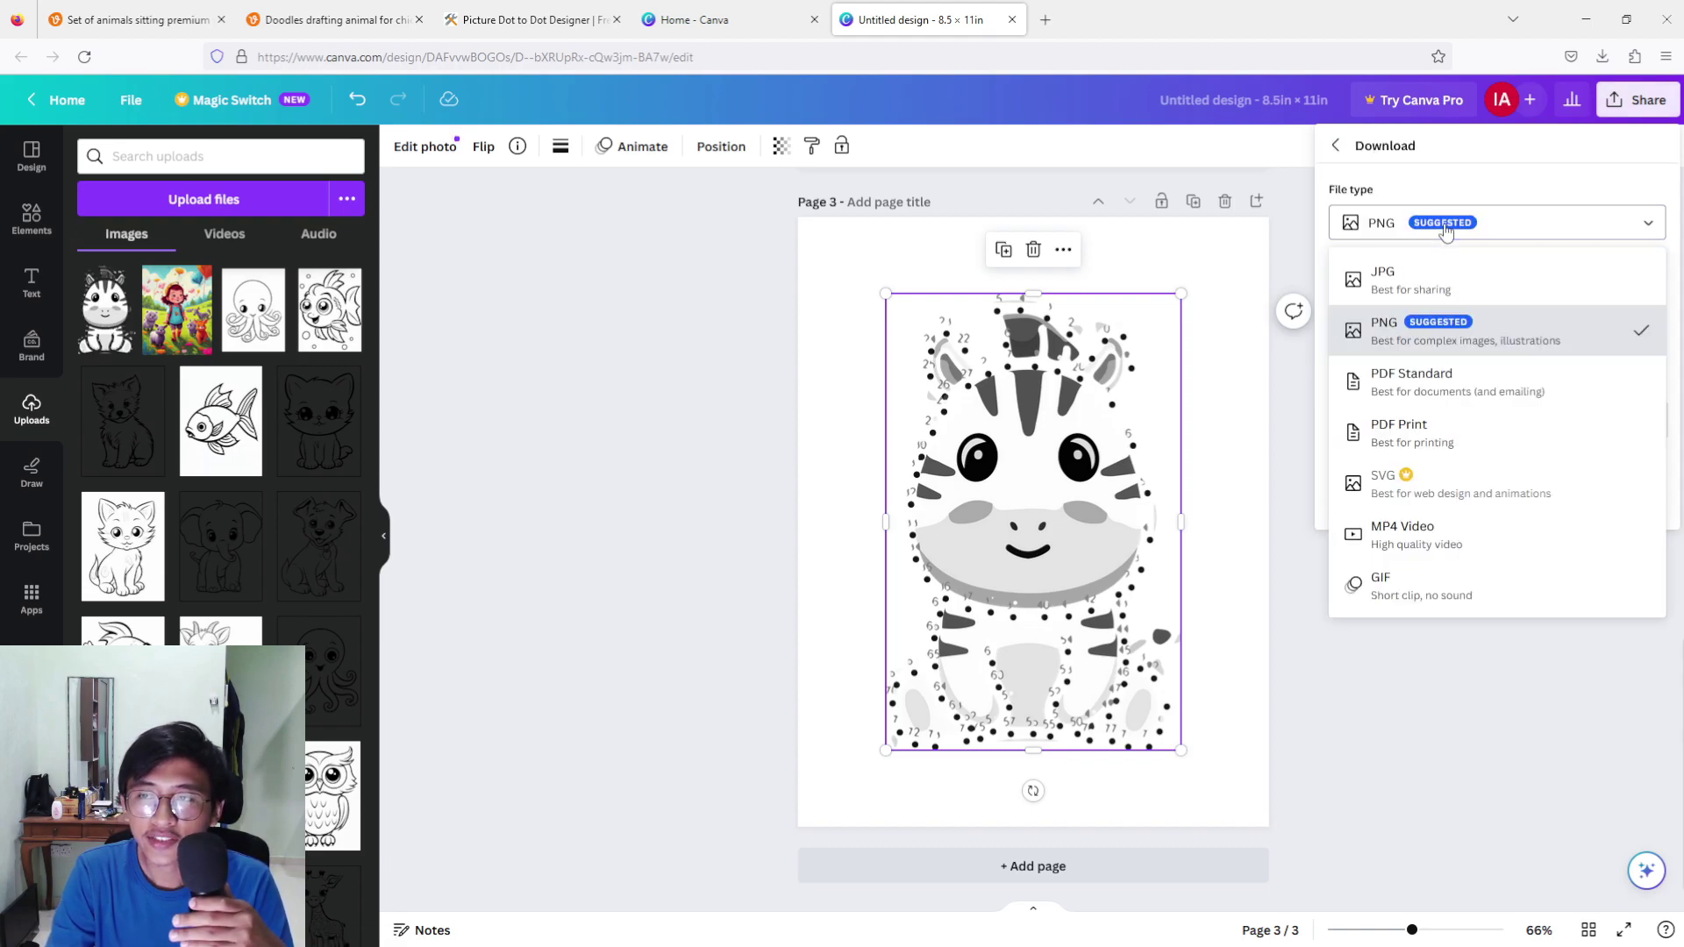
{"action": "left_click", "coordinate": [1461, 438]}
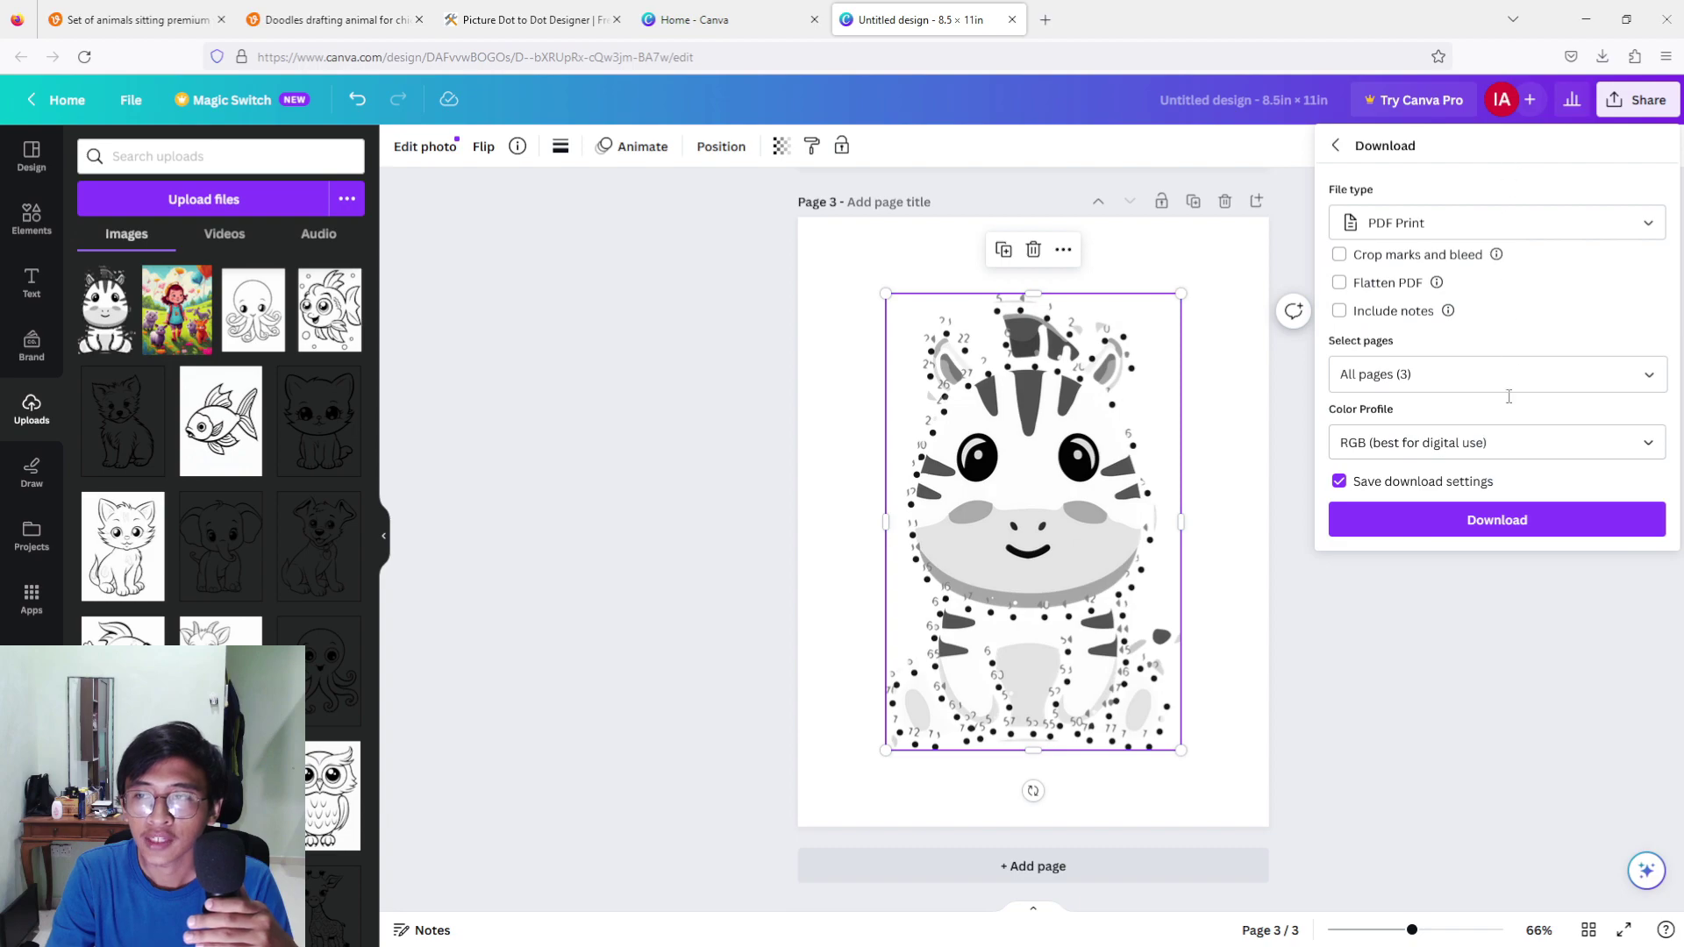
{"action": "left_click", "coordinate": [1509, 521]}
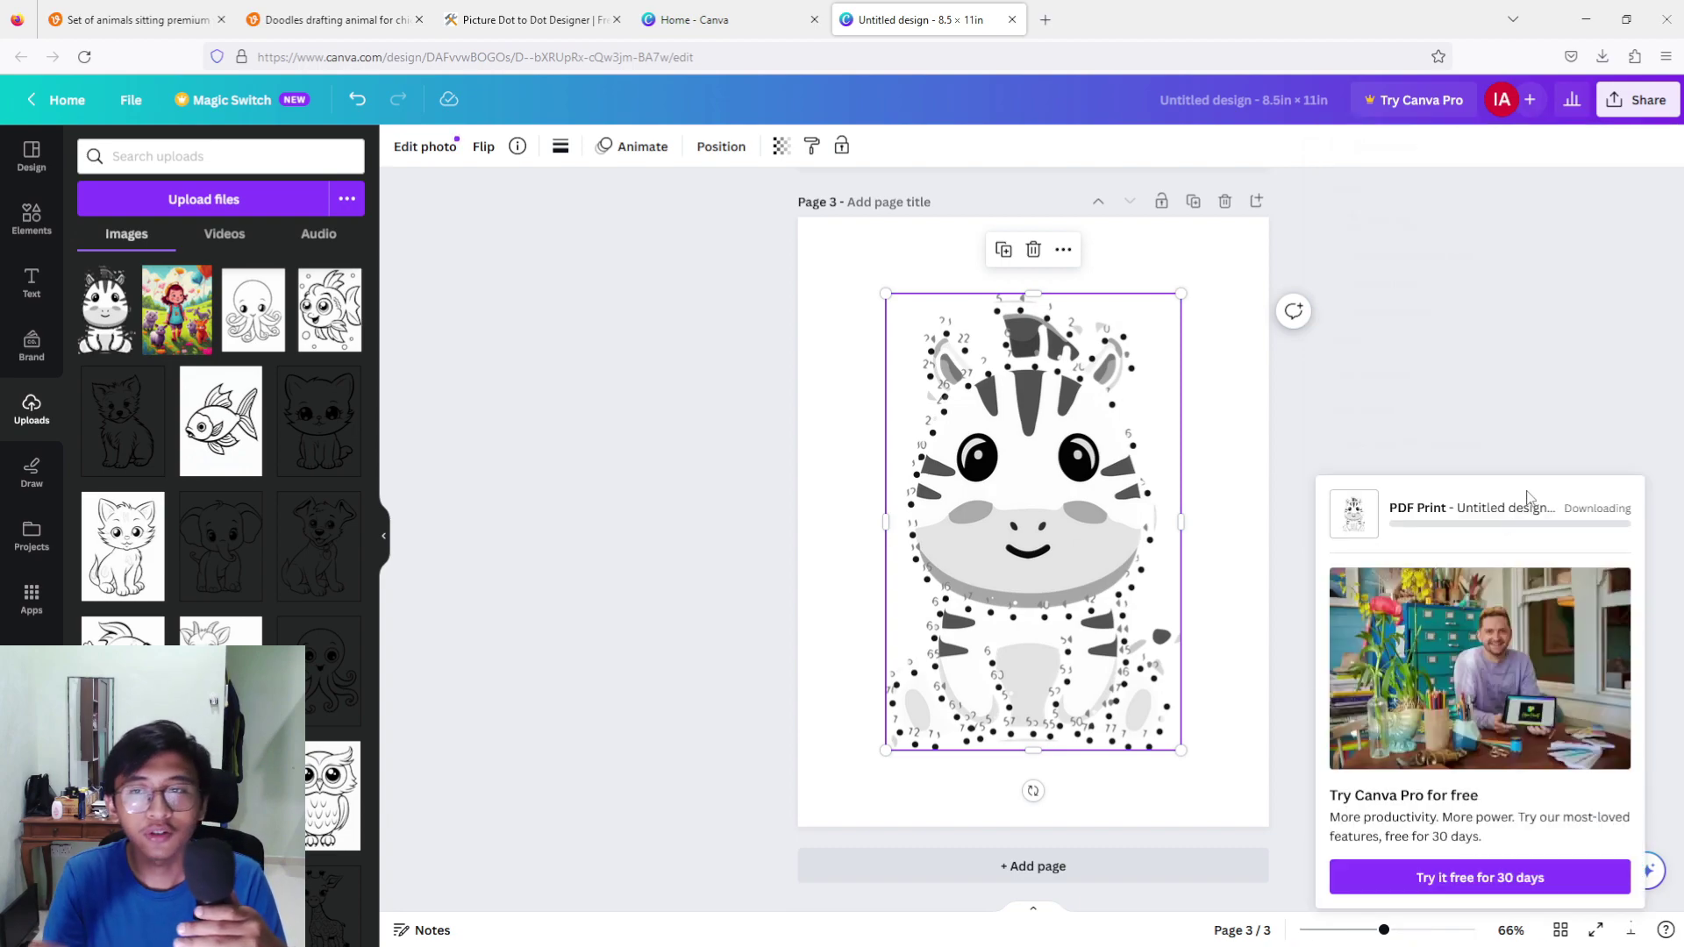